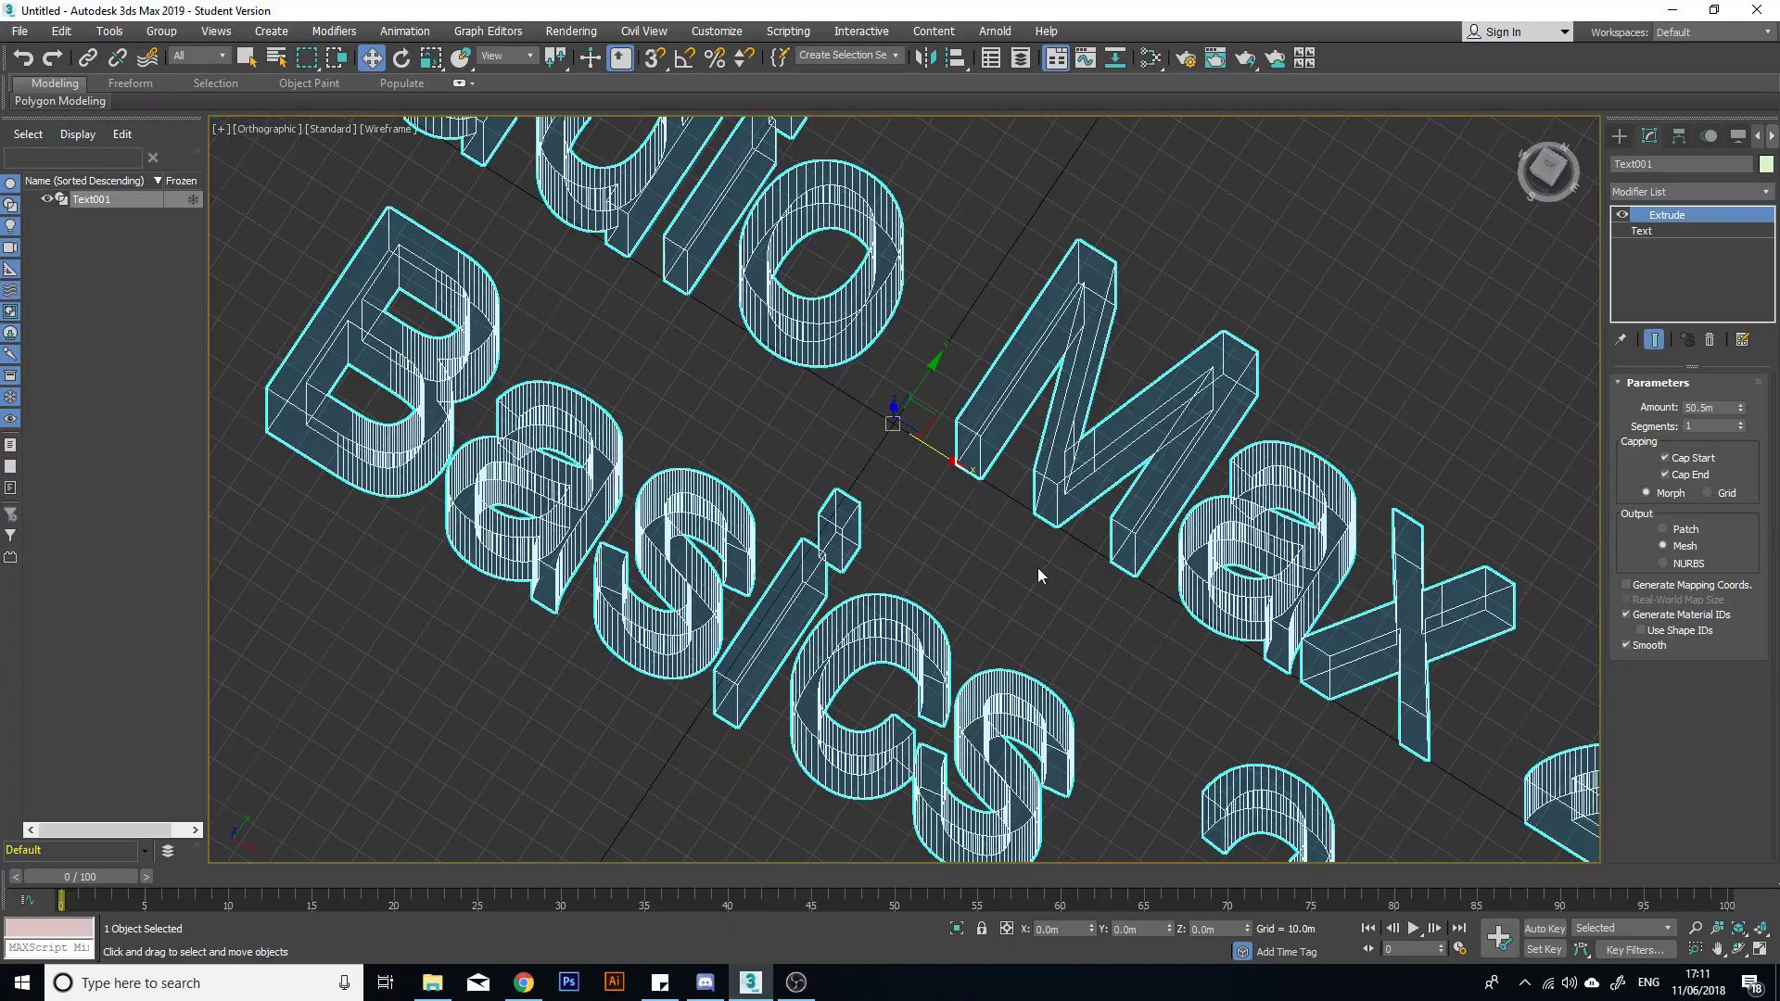
Step: Switch the viewport to the Perspective view and delete the extruded text object
{"action": "scroll", "coordinate": [1037, 567], "scroll_direction": "down", "scroll_amount": 5}
{"action": "mouse_move", "coordinate": [1071, 543]}
{"action": "middle_mouse_down", "text": "alt"}
{"action": "mouse_move", "coordinate": [1131, 409]}
{"action": "mouse_move", "coordinate": [1106, 426]}
{"action": "mouse_move", "coordinate": [1054, 577]}
{"action": "mouse_move", "coordinate": [982, 517]}
{"action": "mouse_move", "coordinate": [981, 486]}
{"action": "middle_mouse_up", "text": "alt"}
{"action": "key", "text": "p"}
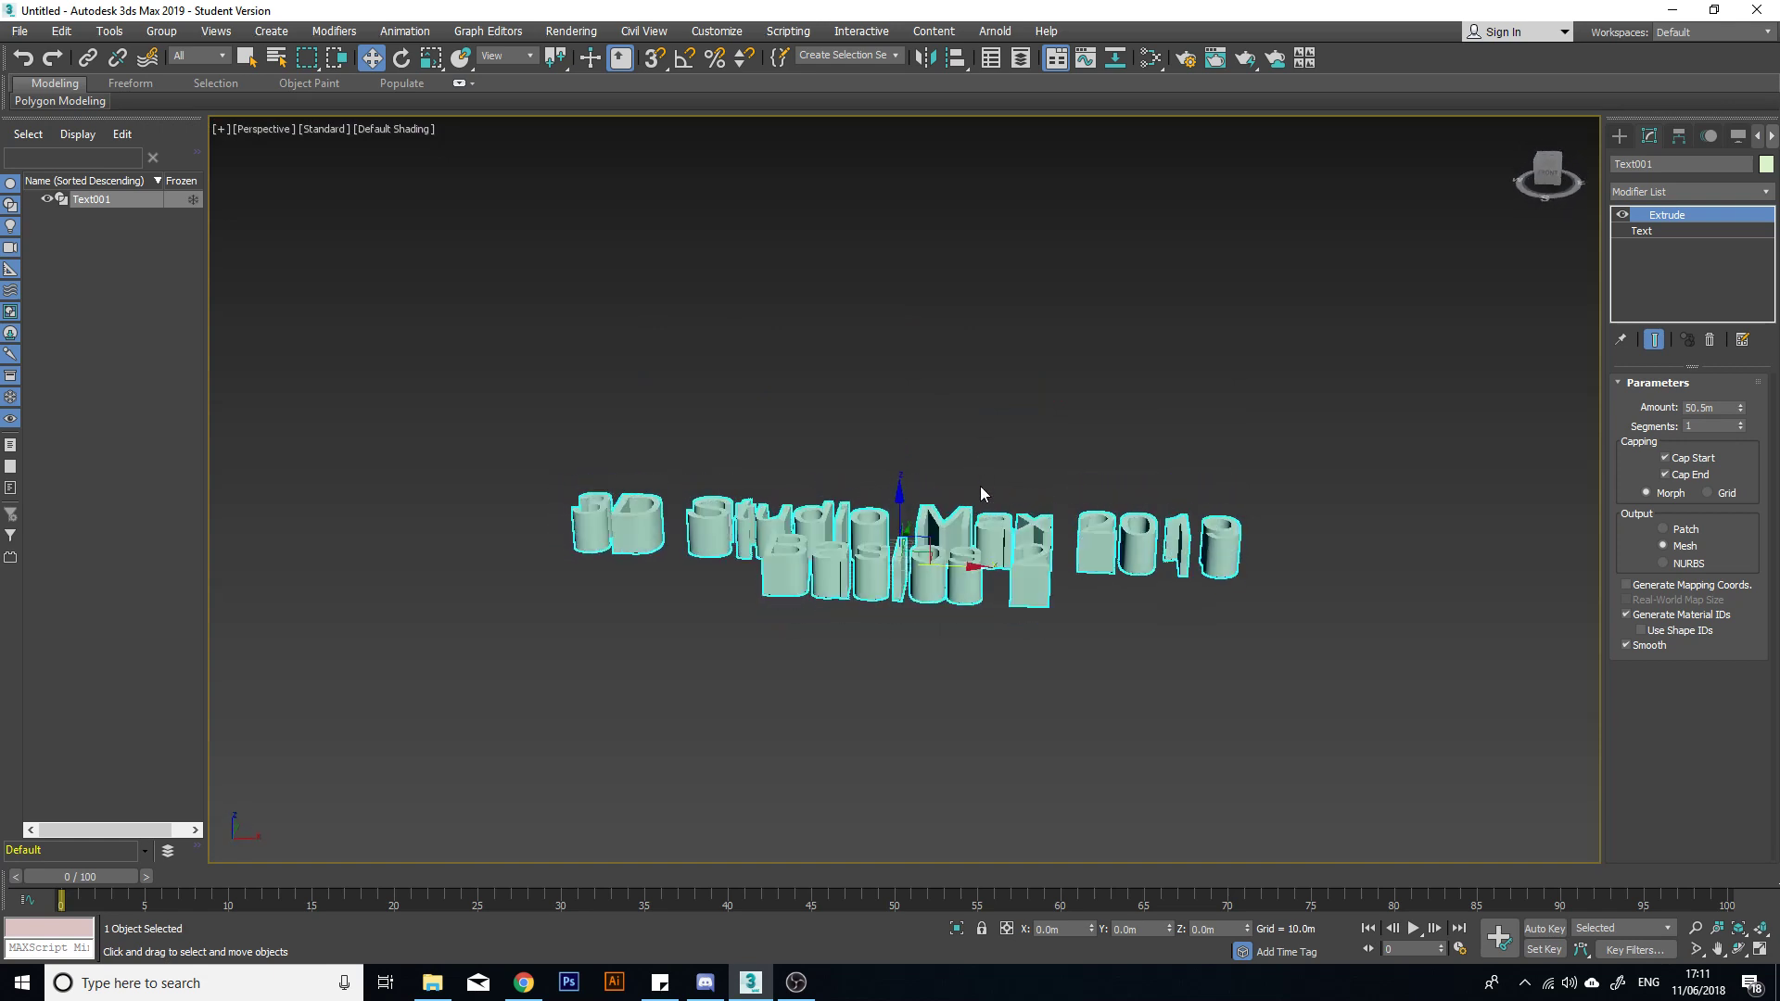
{"action": "scroll", "coordinate": [979, 489], "scroll_direction": "up", "scroll_amount": 5}
{"action": "middle_click_drag", "start_coordinate": [917, 596], "coordinate": [909, 580], "text": "alt"}
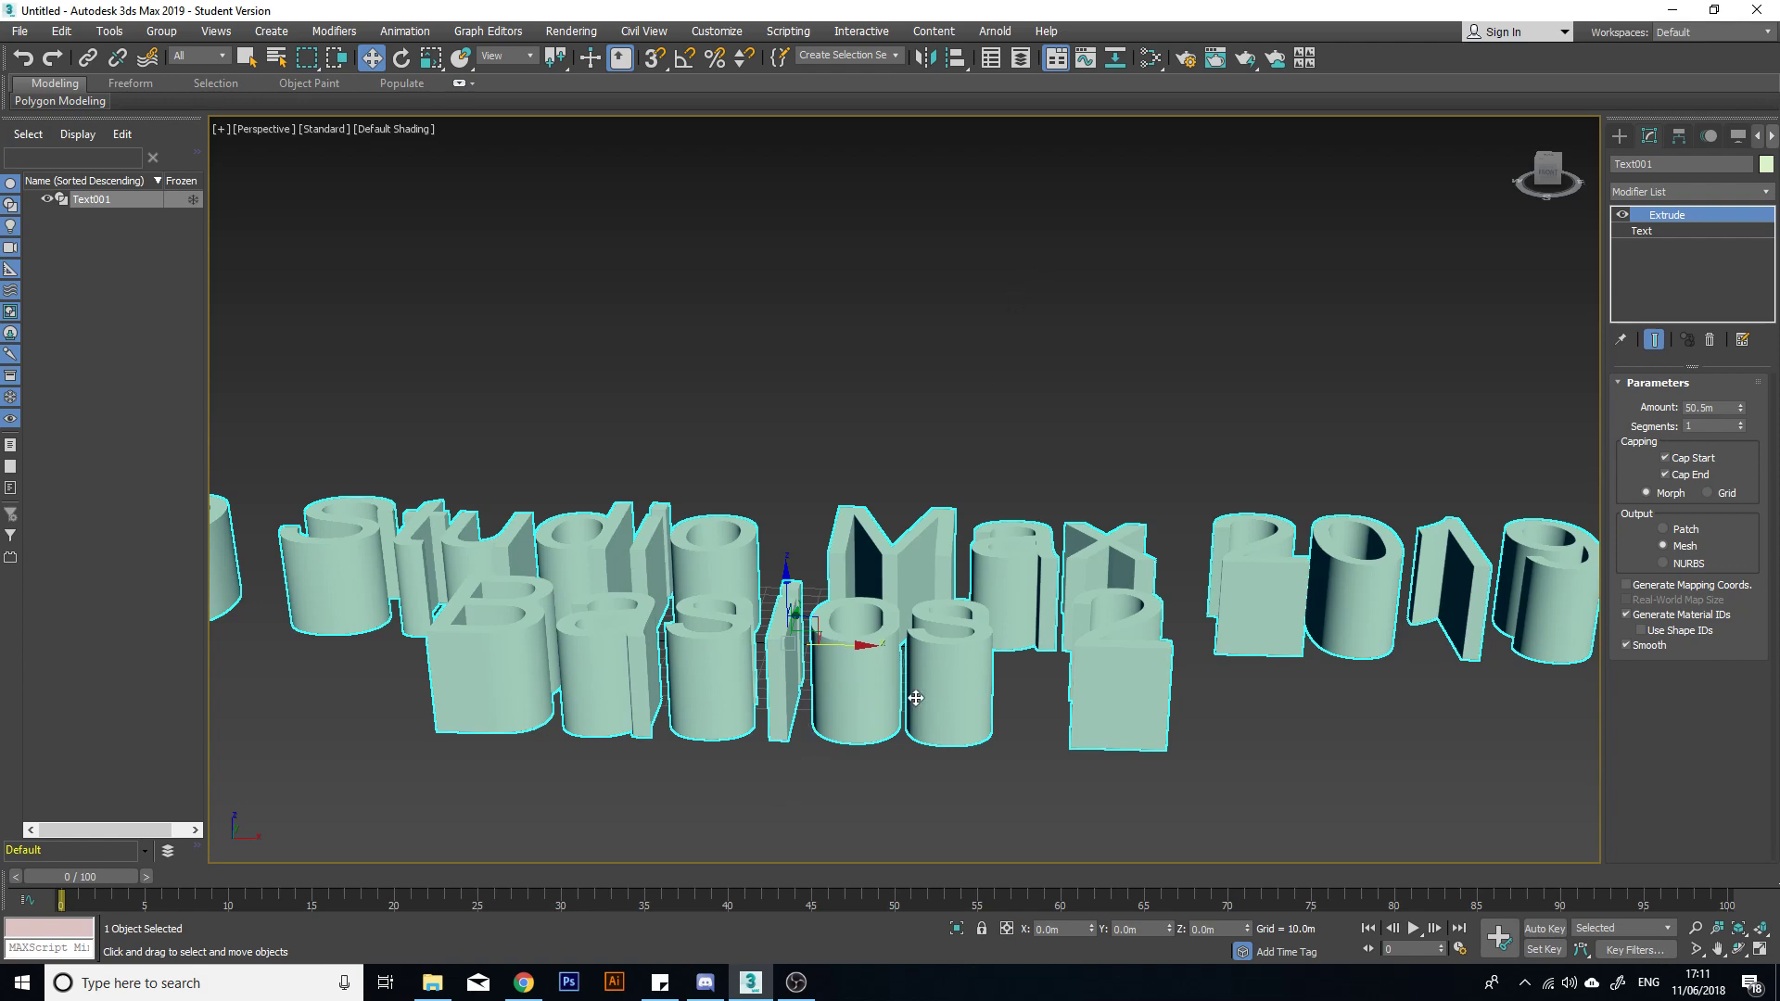
{"action": "middle_click_drag", "start_coordinate": [911, 538], "coordinate": [971, 639], "text": "alt"}
{"action": "left_click", "coordinate": [1049, 463]}
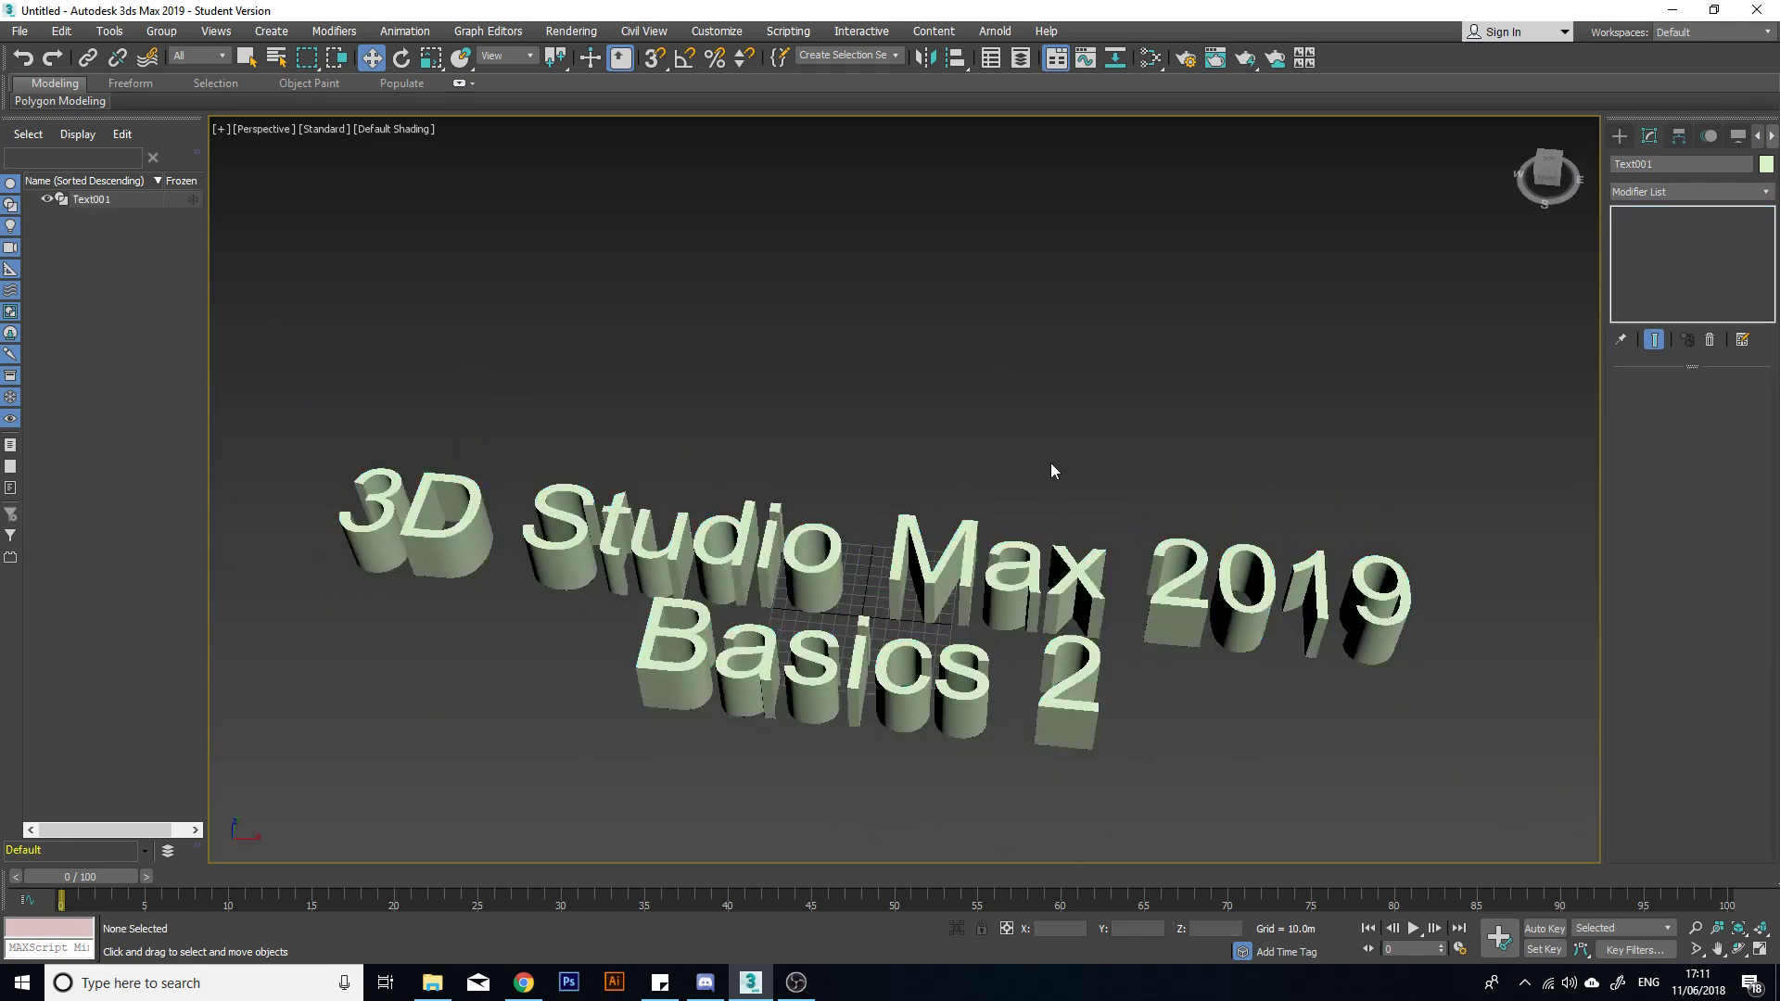
{"action": "left_click", "coordinate": [799, 697]}
{"action": "key", "text": "Delete"}
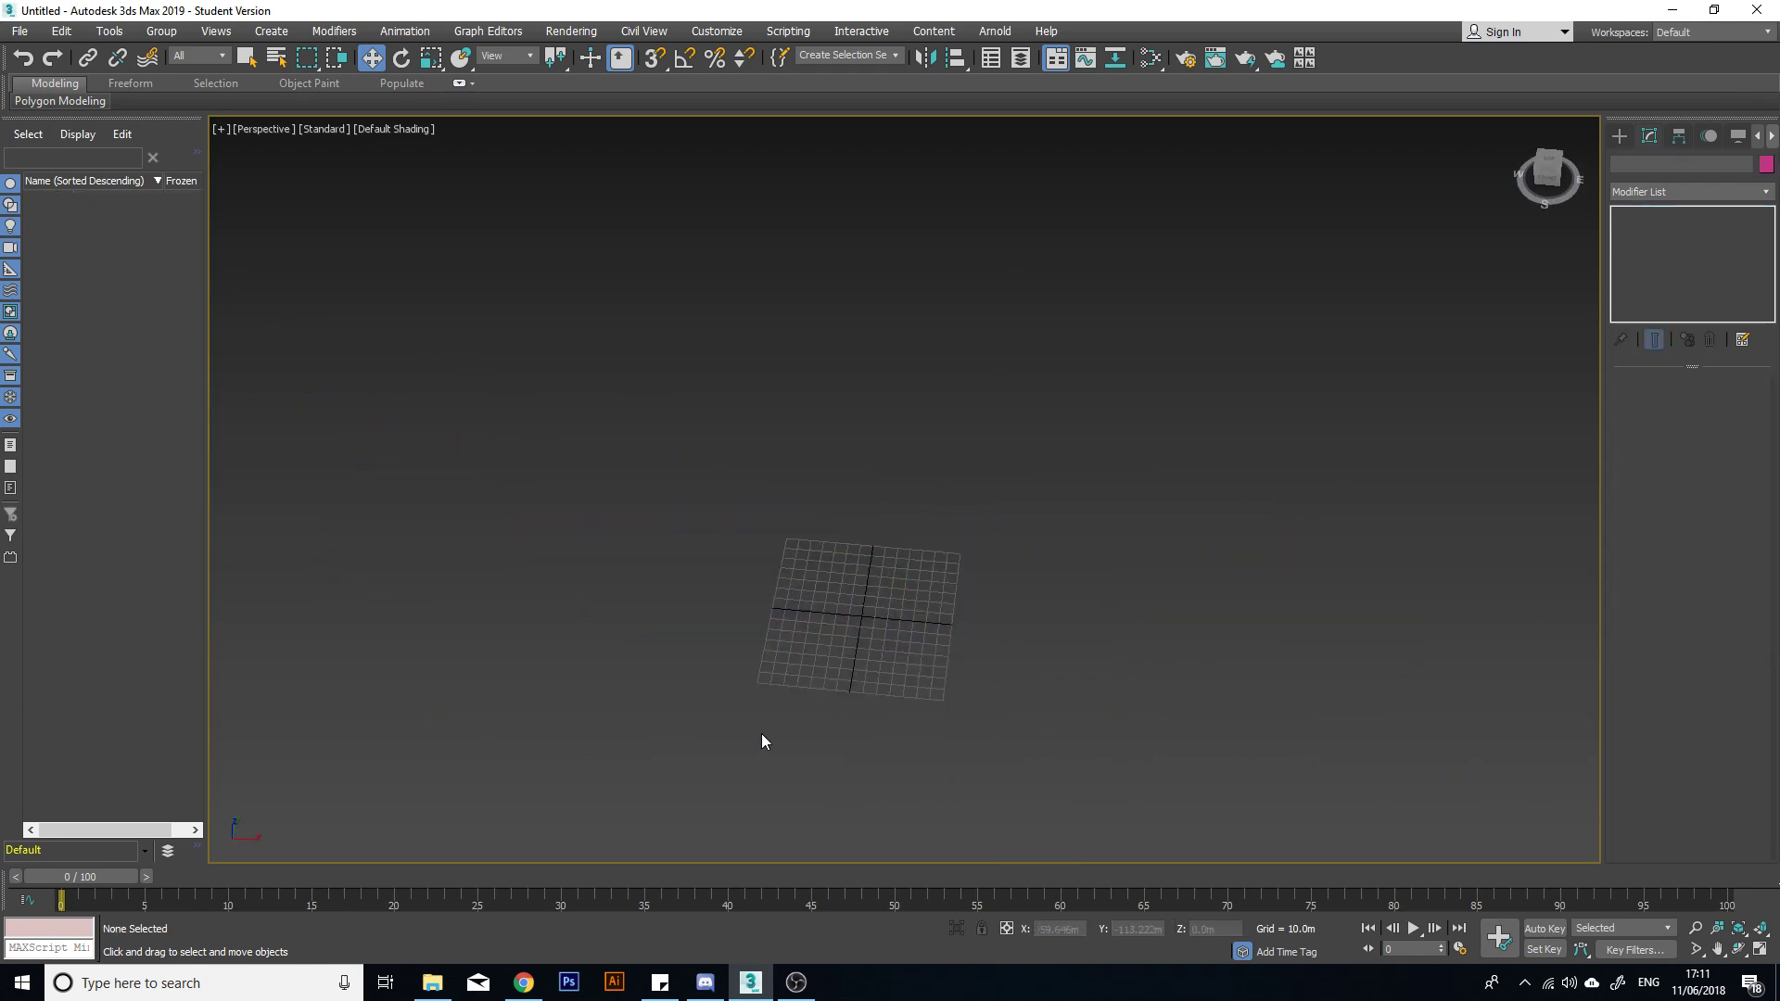
Step: Create a standard primitive box about 61 m long, 66 m wide and 65 m high near the grid's centre
{"action": "middle_click_drag", "start_coordinate": [805, 646], "coordinate": [892, 564]}
{"action": "left_click", "coordinate": [1618, 135]}
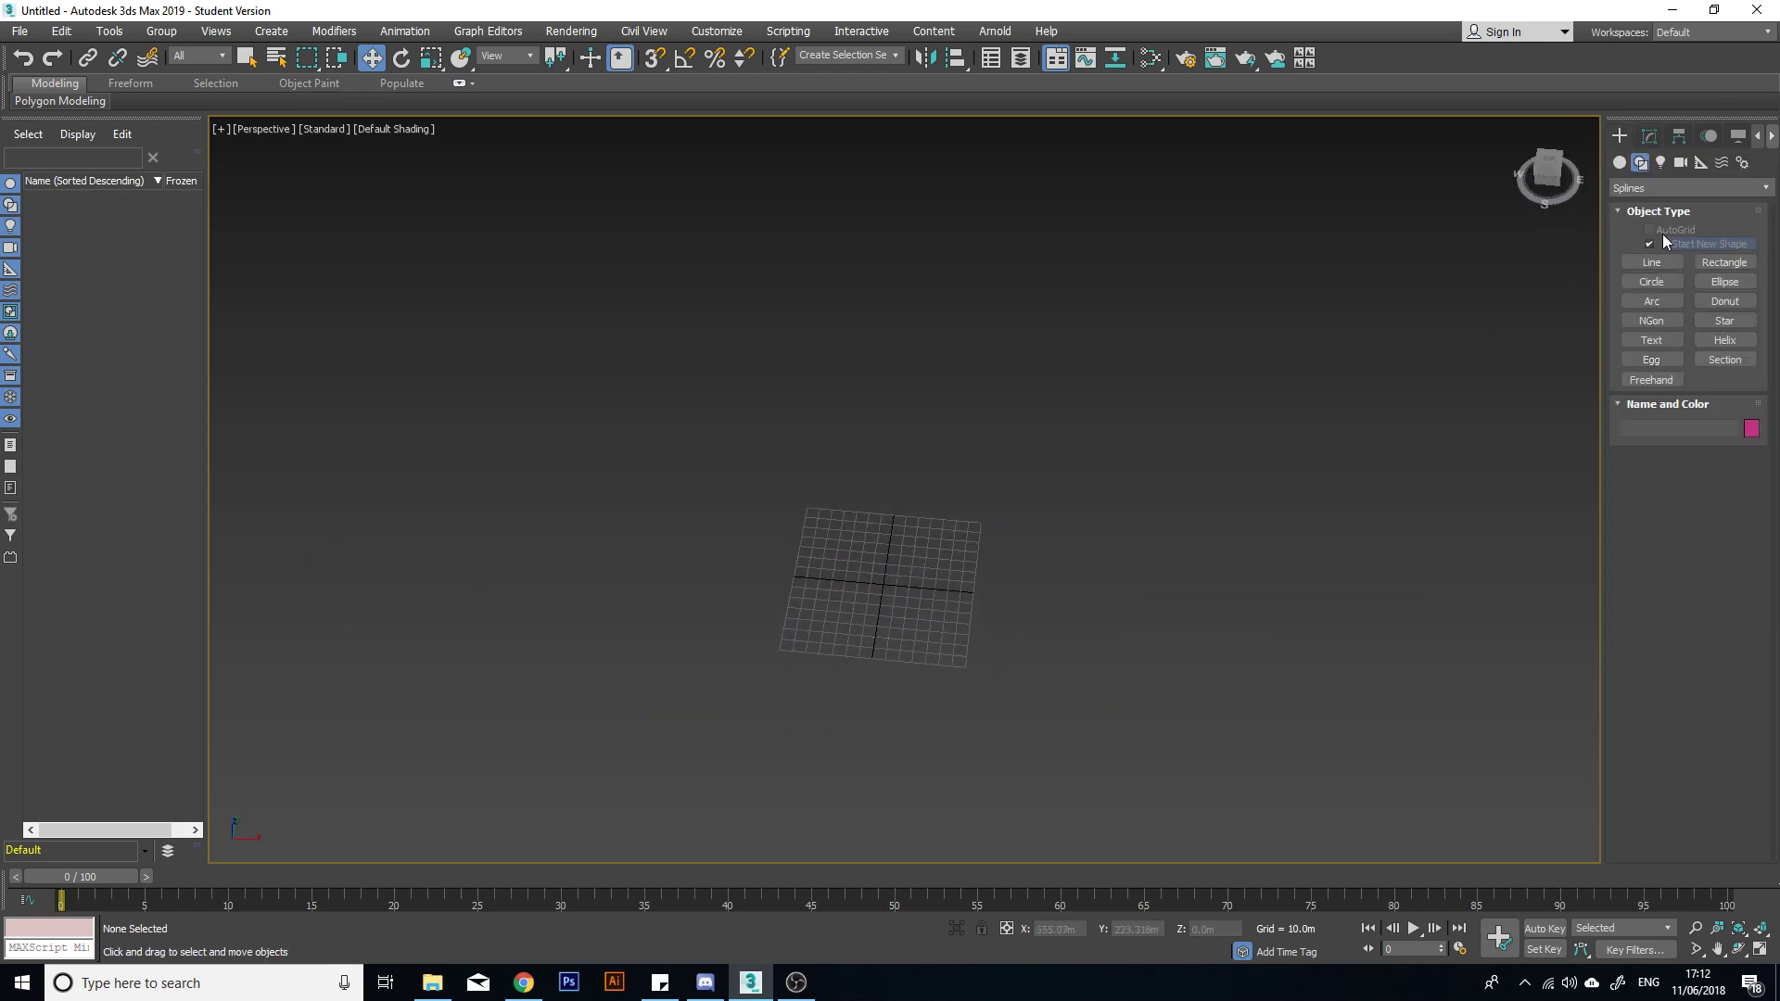
{"action": "left_click", "coordinate": [1624, 164]}
{"action": "left_click", "coordinate": [1633, 245]}
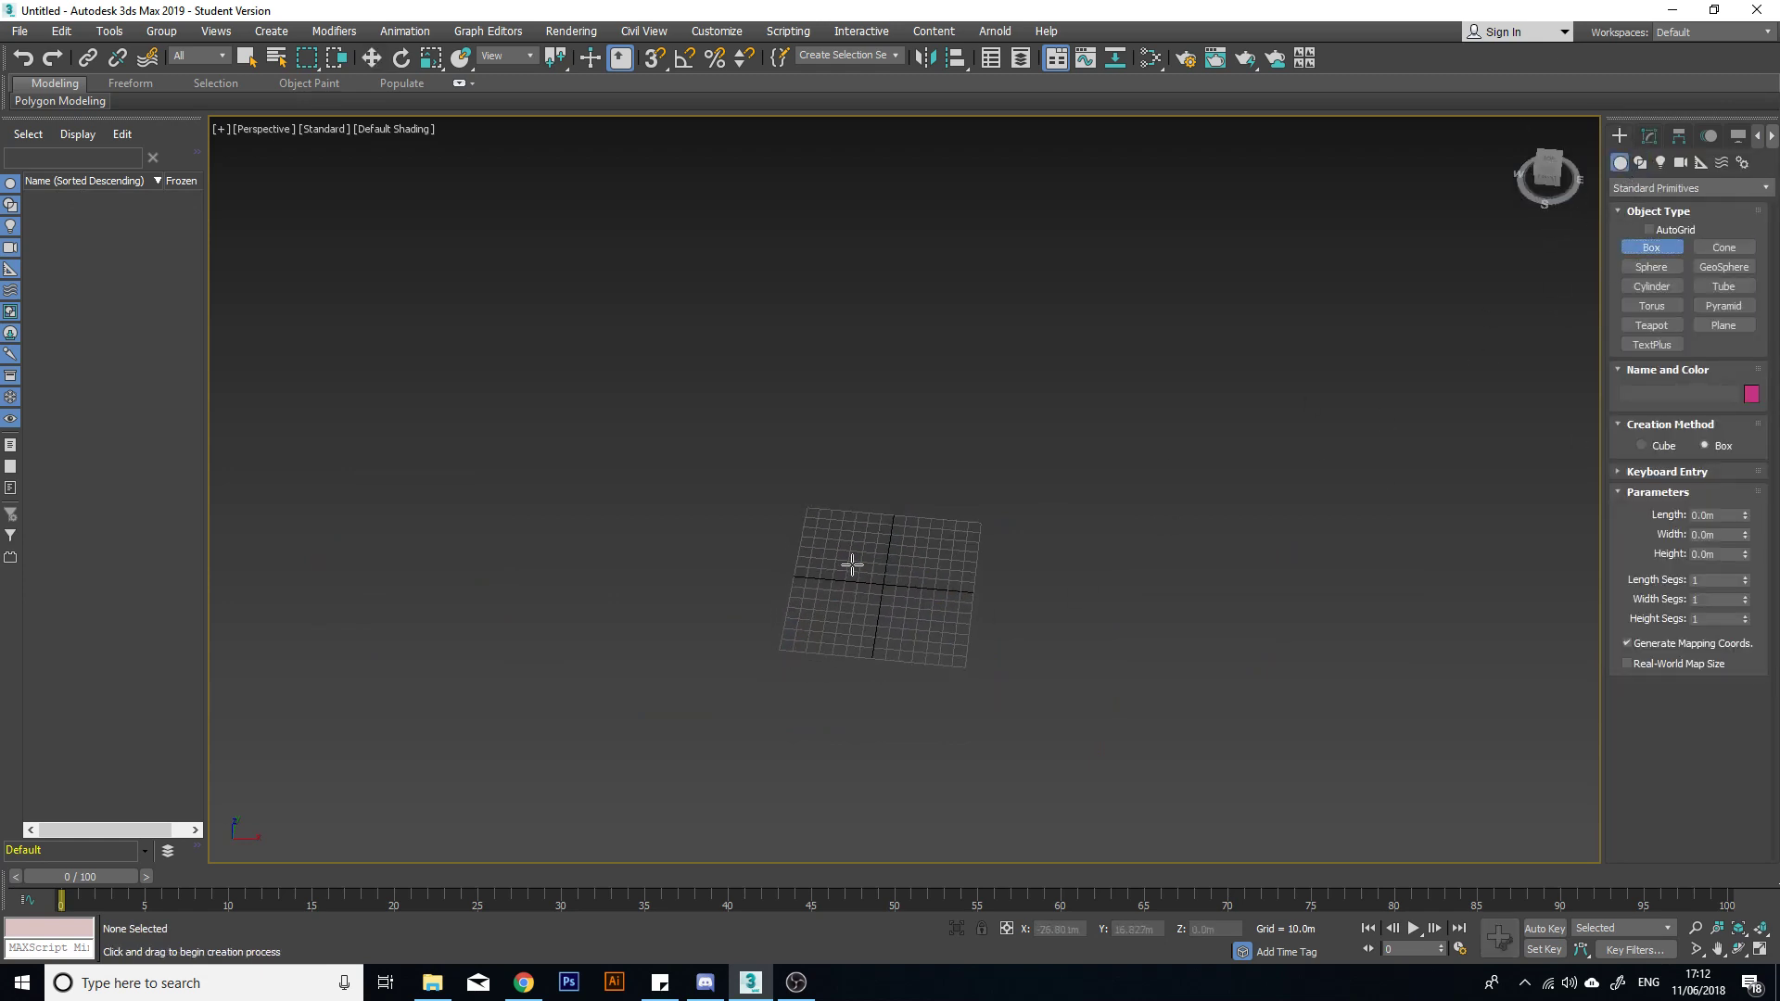
{"action": "scroll", "coordinate": [862, 528], "scroll_direction": "up", "scroll_amount": 3}
{"action": "scroll", "coordinate": [881, 587], "scroll_direction": "up", "scroll_amount": 2}
{"action": "middle_click_drag", "start_coordinate": [854, 511], "coordinate": [794, 473]}
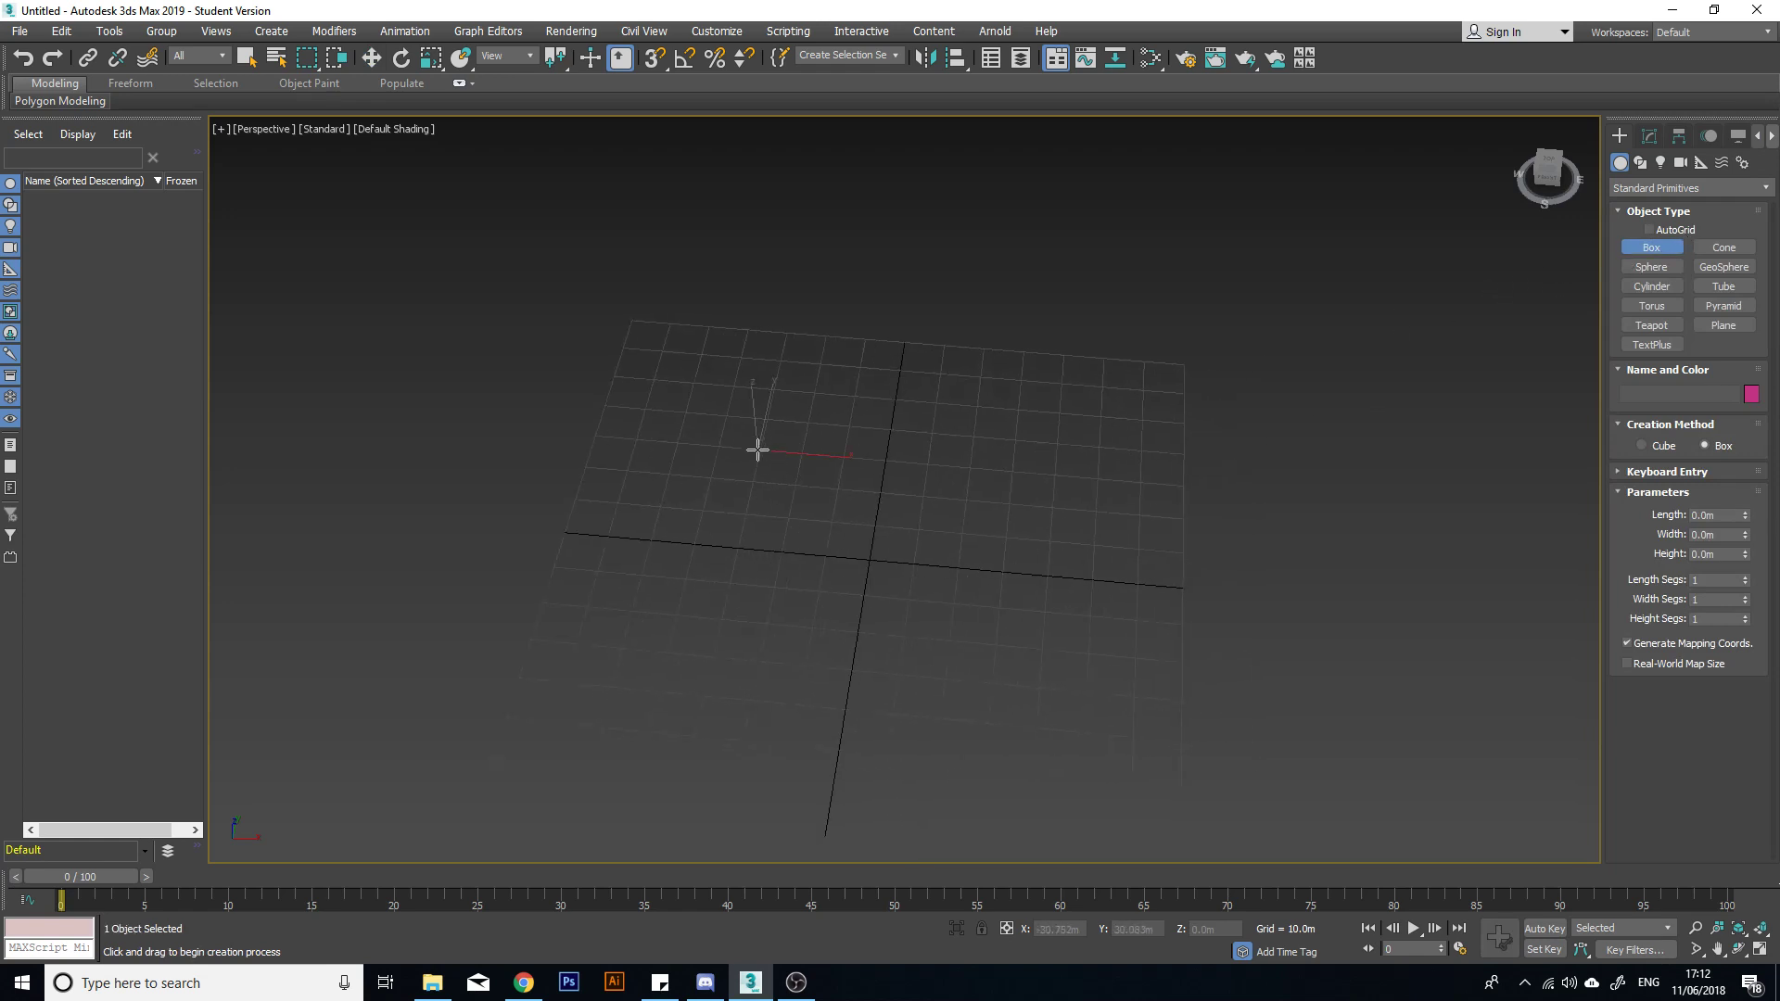
{"action": "left_click_drag", "start_coordinate": [755, 445], "coordinate": [1017, 690]}
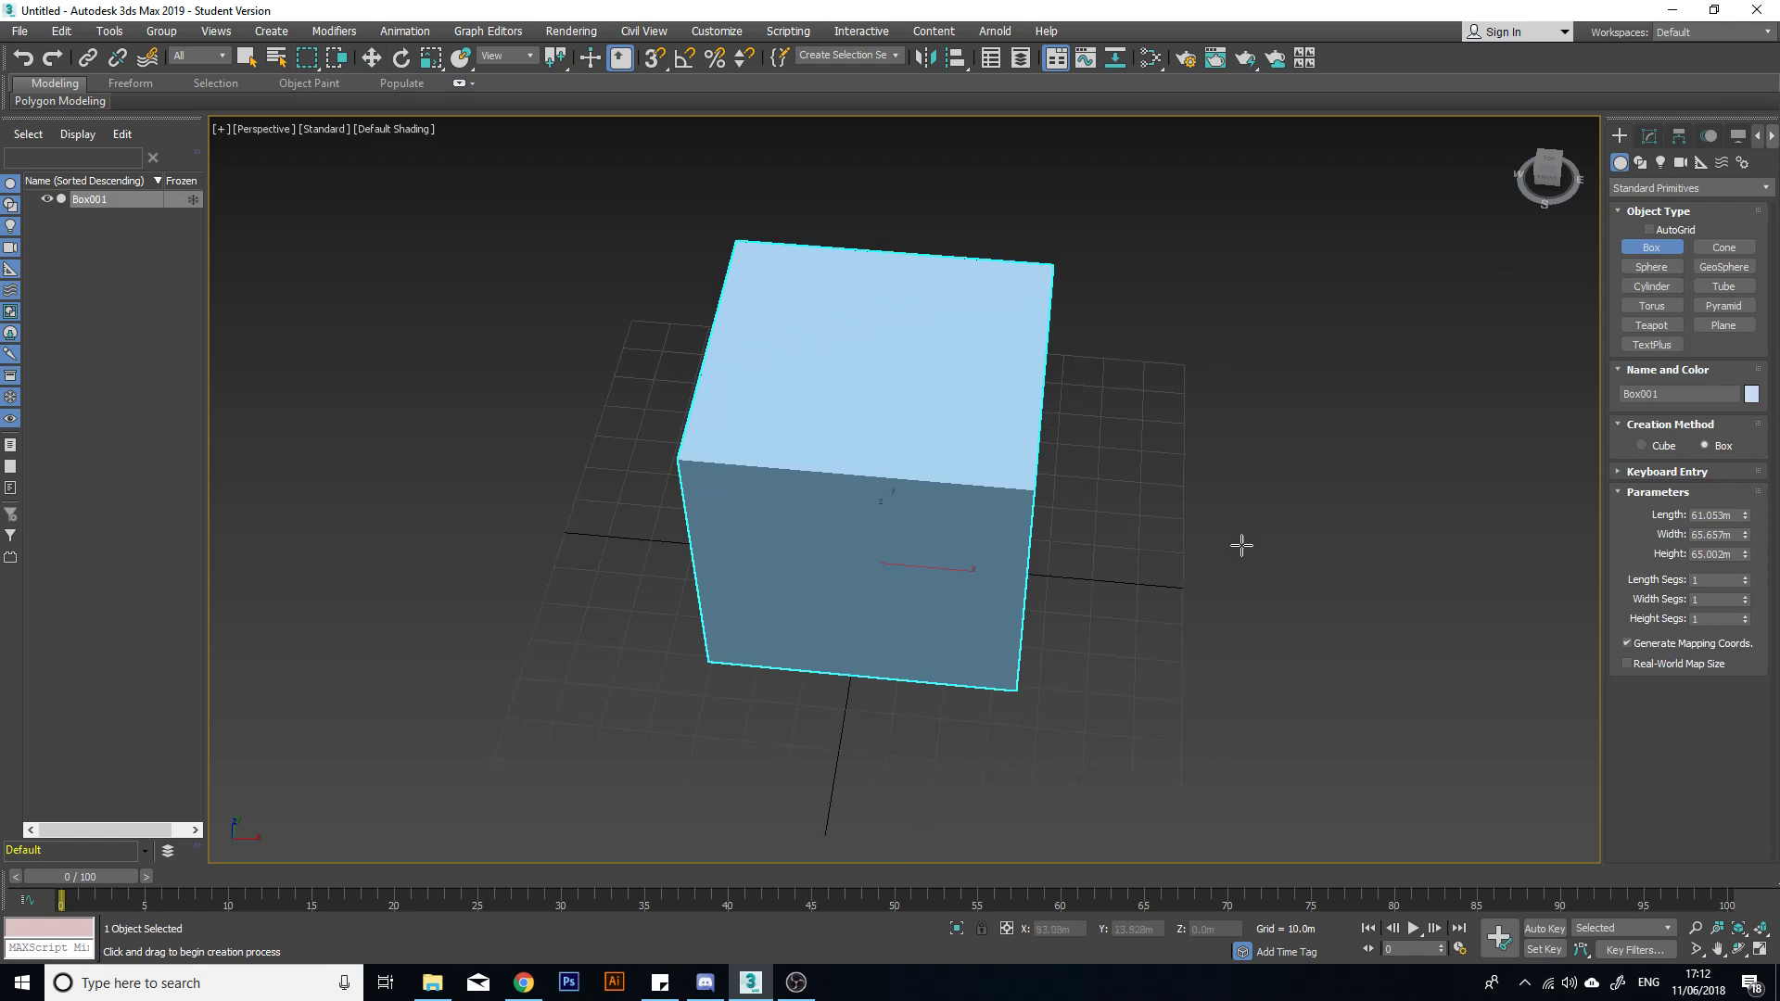
Step: Examine the box from different angles and distances by orbiting, panning and zooming the view
{"action": "scroll", "coordinate": [1242, 545], "scroll_direction": "down", "scroll_amount": 4}
{"action": "middle_click_drag", "start_coordinate": [1231, 532], "coordinate": [1072, 502], "text": "alt"}
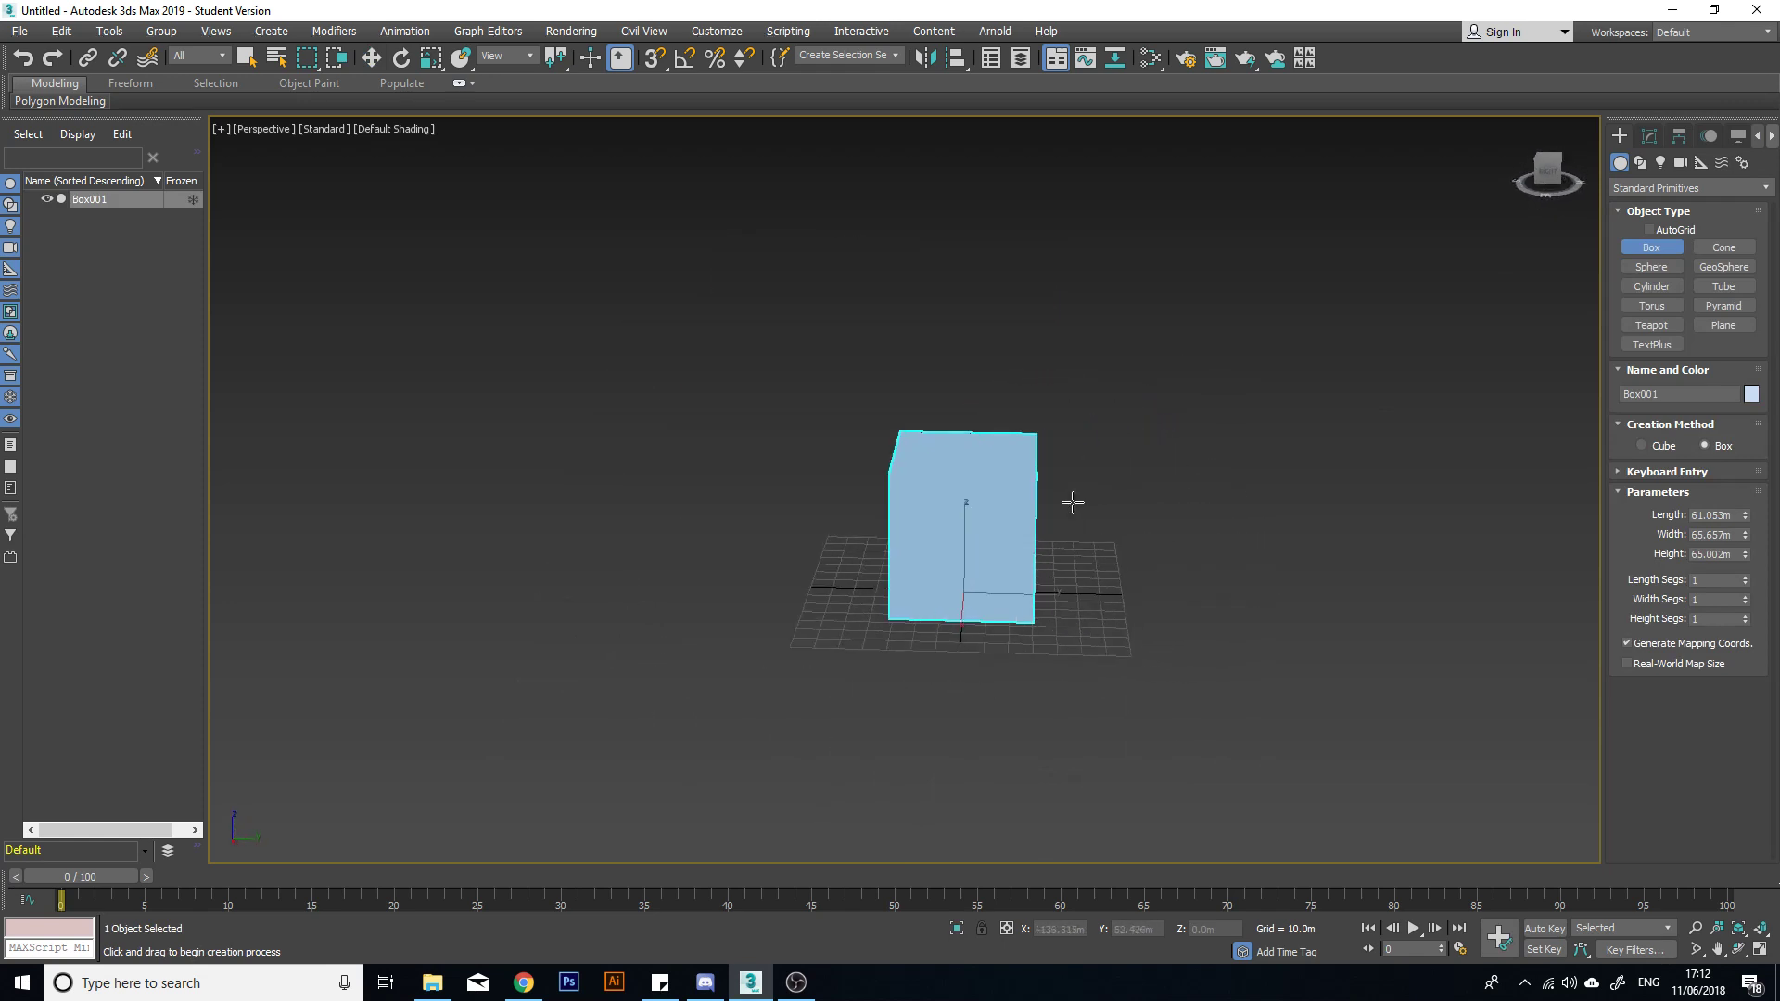
{"action": "scroll", "coordinate": [1041, 540], "scroll_direction": "up", "scroll_amount": 3}
{"action": "middle_click_drag", "start_coordinate": [923, 544], "coordinate": [1158, 566]}
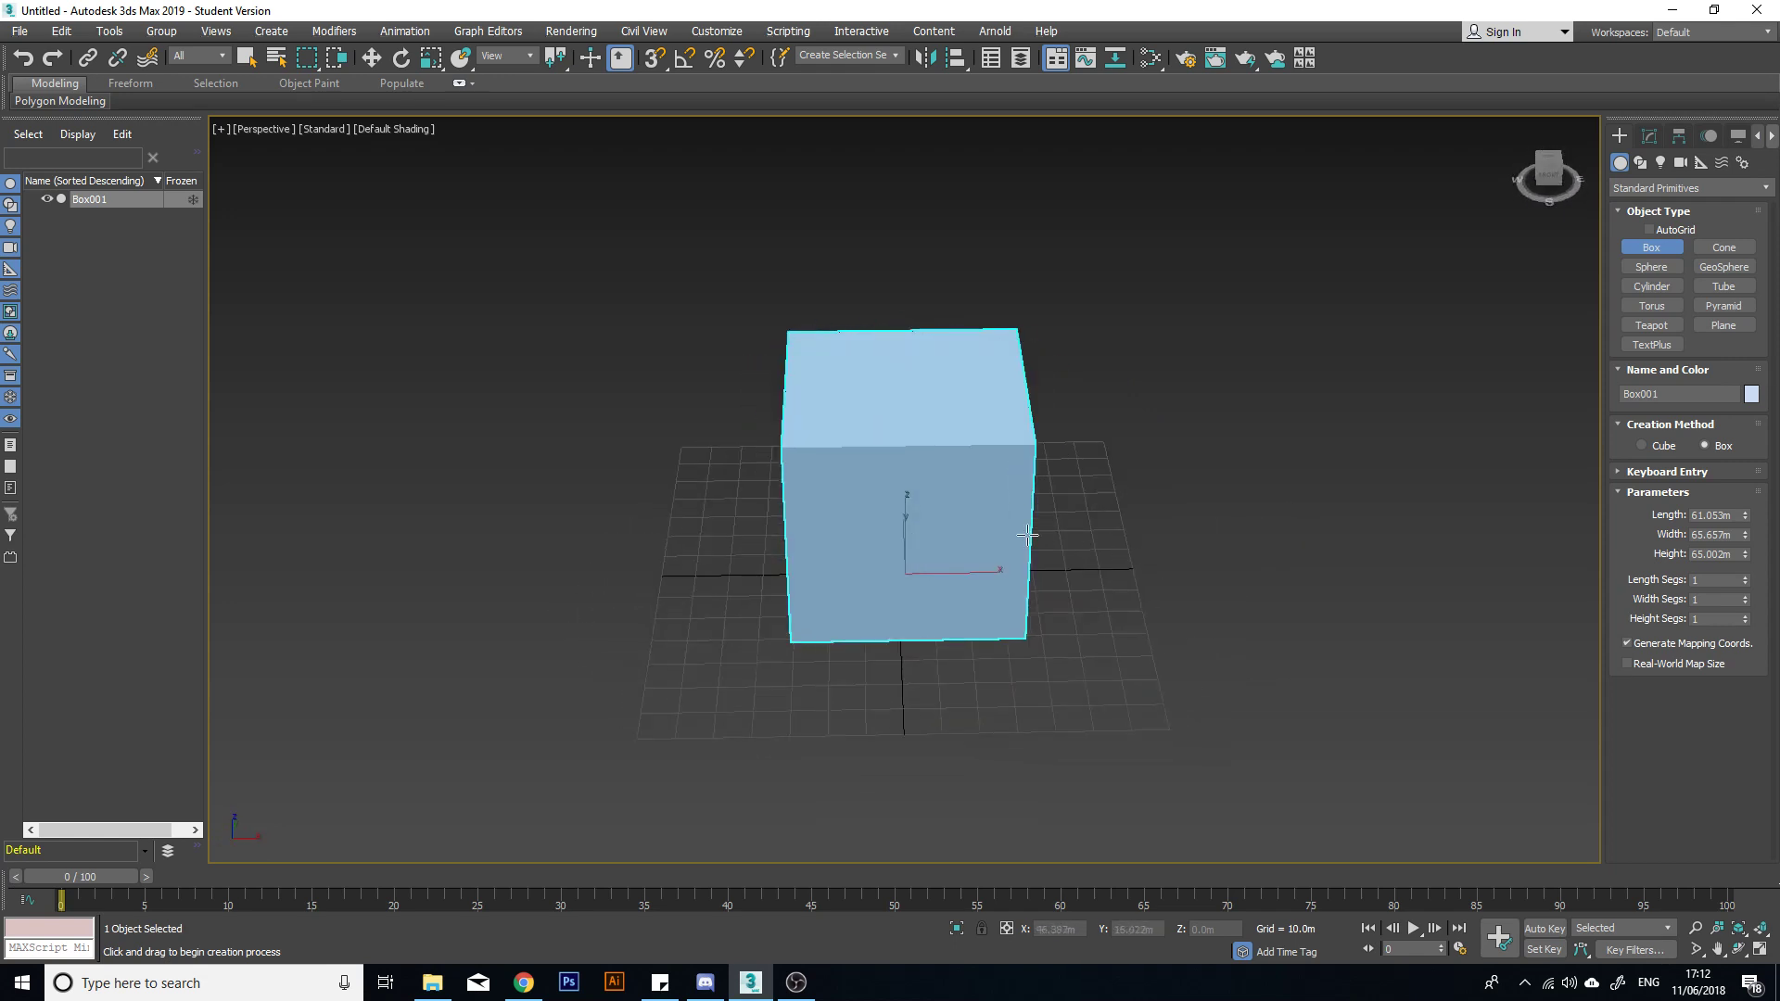
{"action": "scroll", "coordinate": [958, 506], "scroll_direction": "up", "scroll_amount": 7}
{"action": "scroll", "coordinate": [959, 506], "scroll_direction": "down", "scroll_amount": 10}
{"action": "scroll", "coordinate": [958, 508], "scroll_direction": "up", "scroll_amount": 7}
{"action": "scroll", "coordinate": [958, 511], "scroll_direction": "down", "scroll_amount": 6}
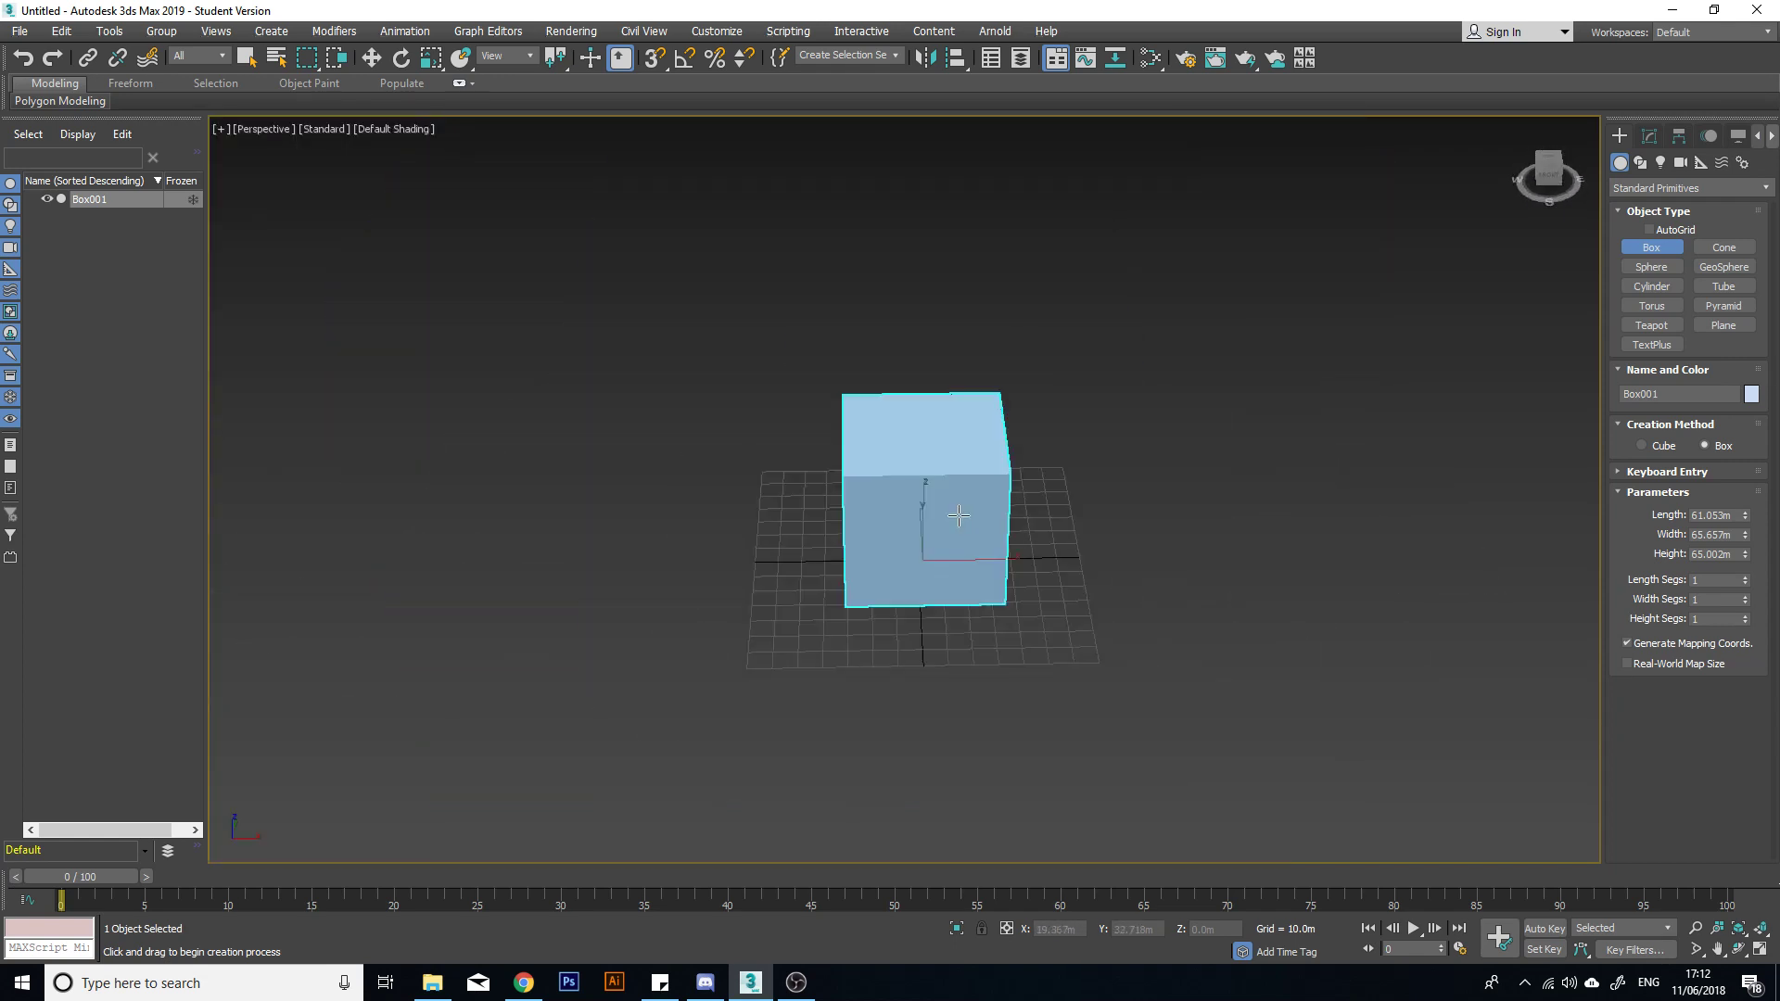
{"action": "scroll", "coordinate": [958, 511], "scroll_direction": "up", "scroll_amount": 3}
{"action": "left_click_drag", "start_coordinate": [995, 536], "coordinate": [927, 538]}
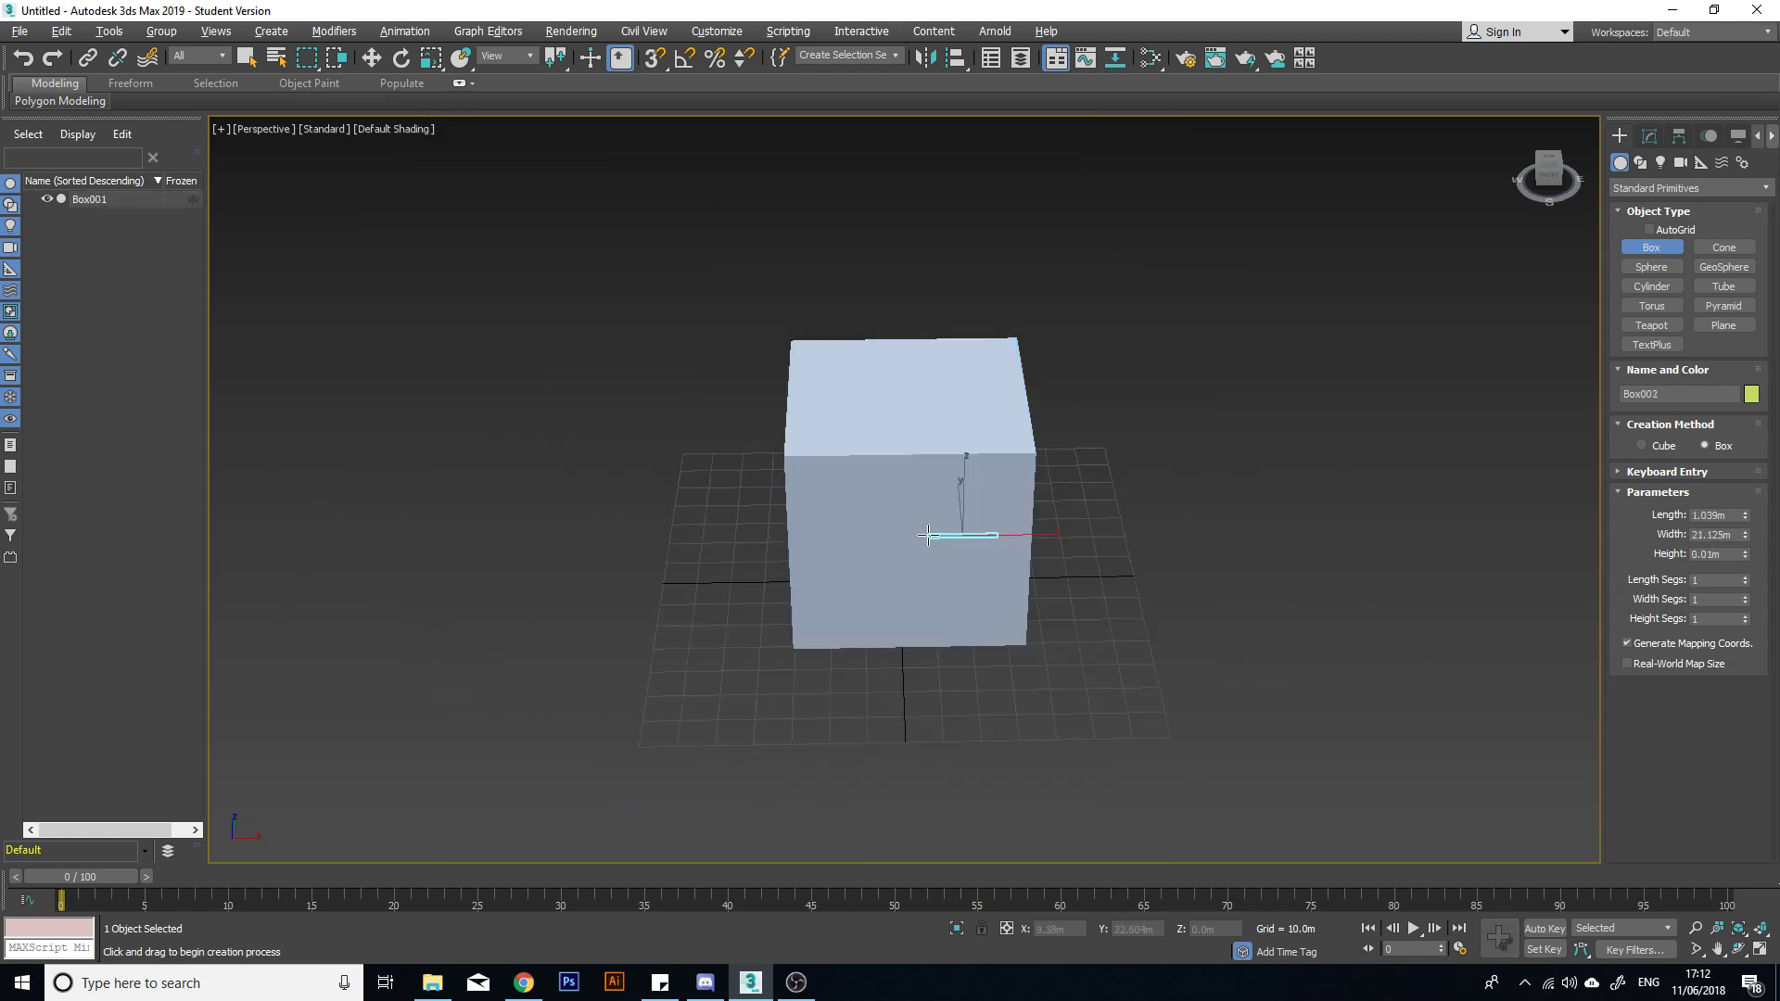
{"action": "left_click", "coordinate": [931, 525]}
{"action": "key", "text": "ctrl+z"}
{"action": "middle_click_drag", "start_coordinate": [1055, 491], "coordinate": [960, 462], "text": "alt"}
{"action": "key", "text": "w"}
{"action": "middle_click_drag", "start_coordinate": [1046, 539], "coordinate": [1100, 559], "text": "alt"}
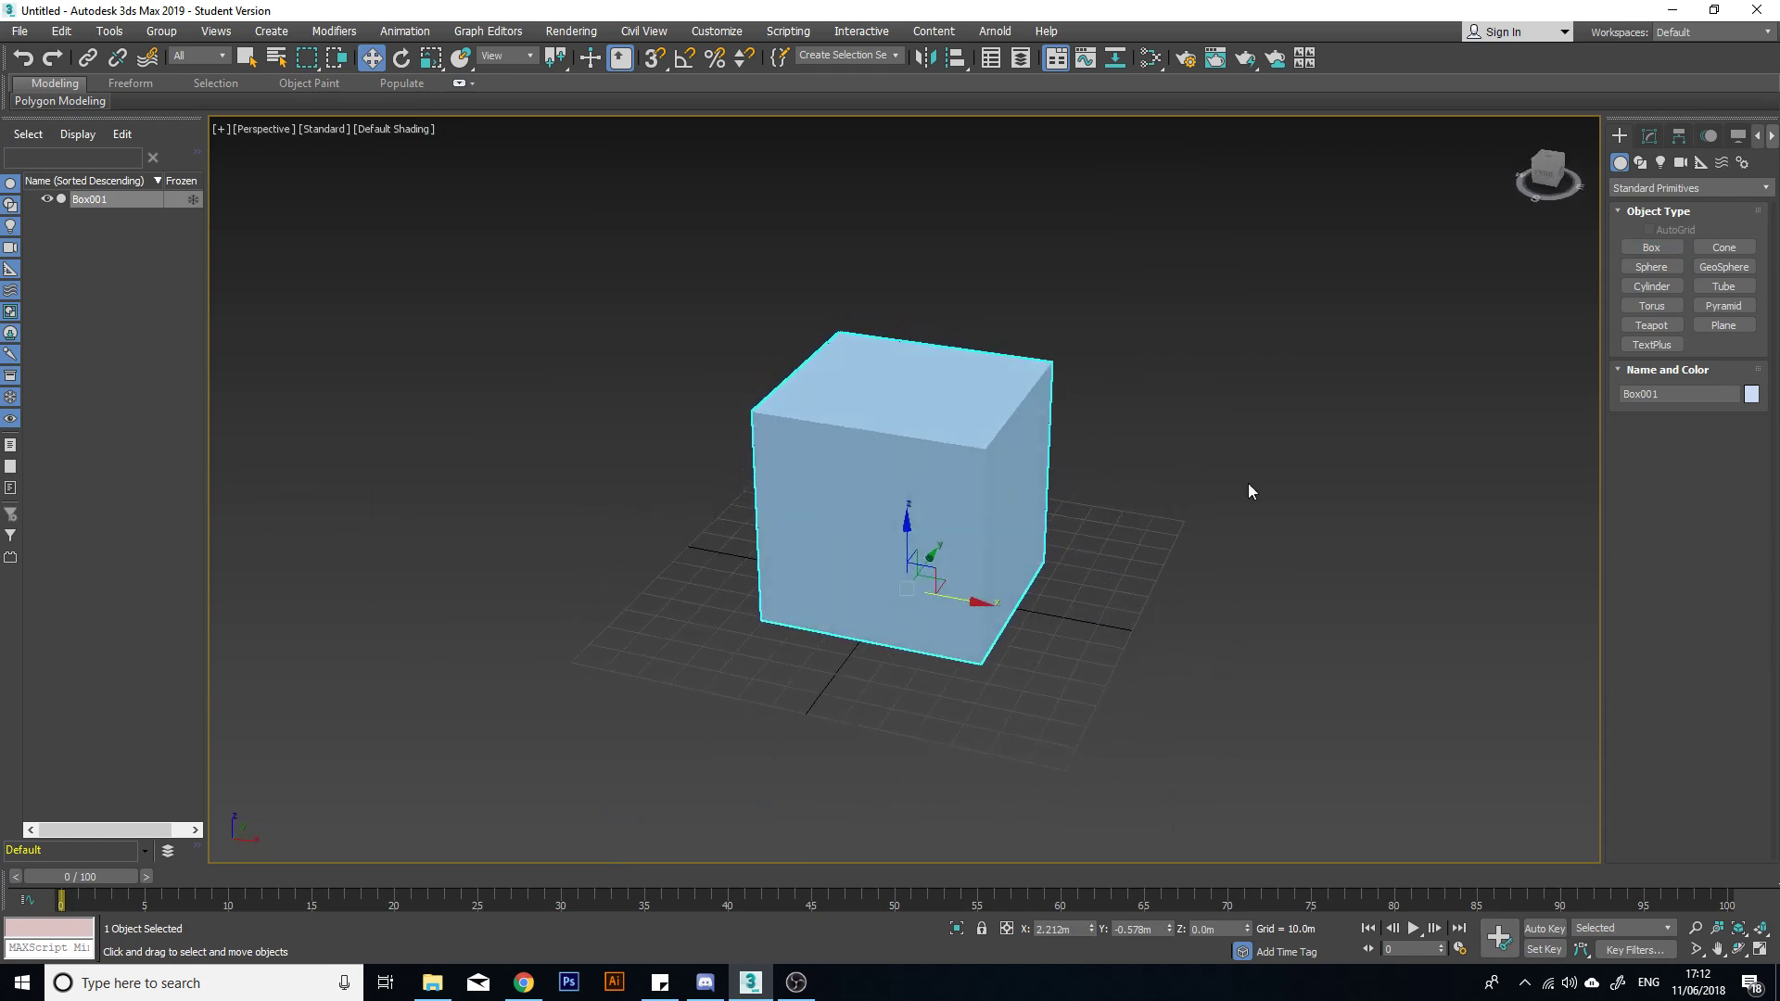
Step: Create a second, taller box beside the first one
{"action": "left_click", "coordinate": [1650, 248]}
{"action": "left_click_drag", "start_coordinate": [1111, 482], "coordinate": [1236, 580]}
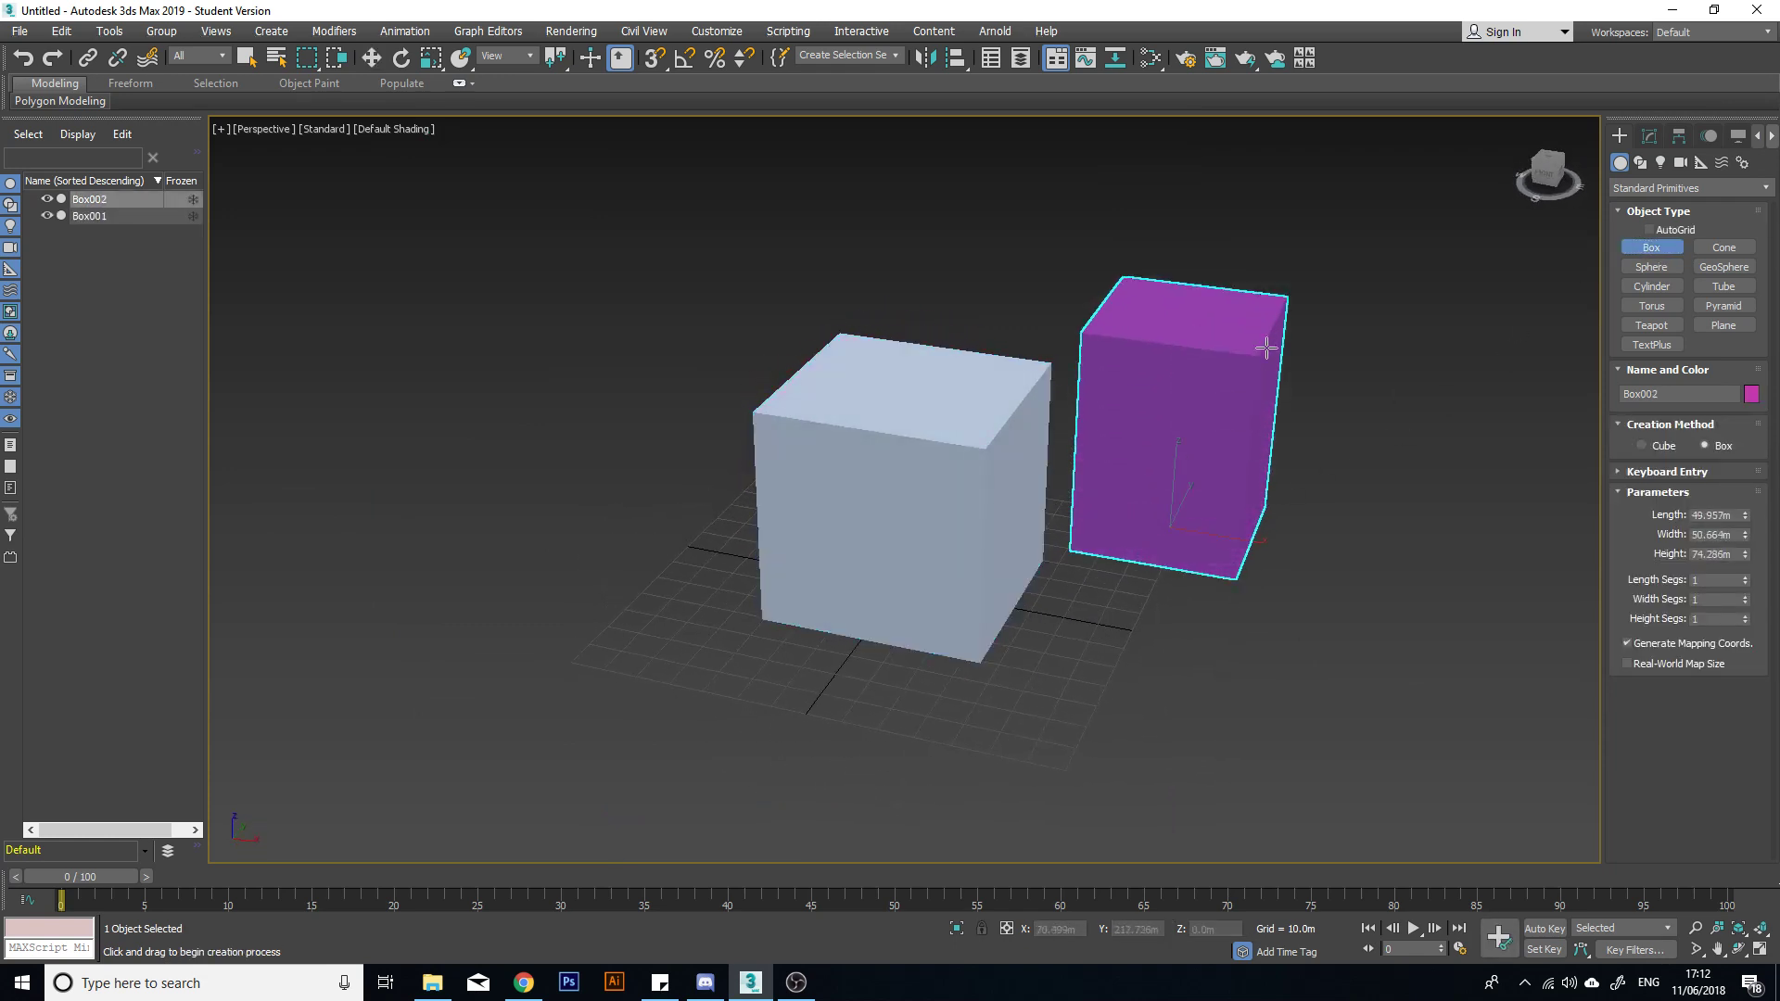
{"action": "left_click", "coordinate": [1269, 341]}
Step: Create three thin boxes of different proportions around the second, taller box
{"action": "left_click_drag", "start_coordinate": [1353, 414], "coordinate": [1315, 503]}
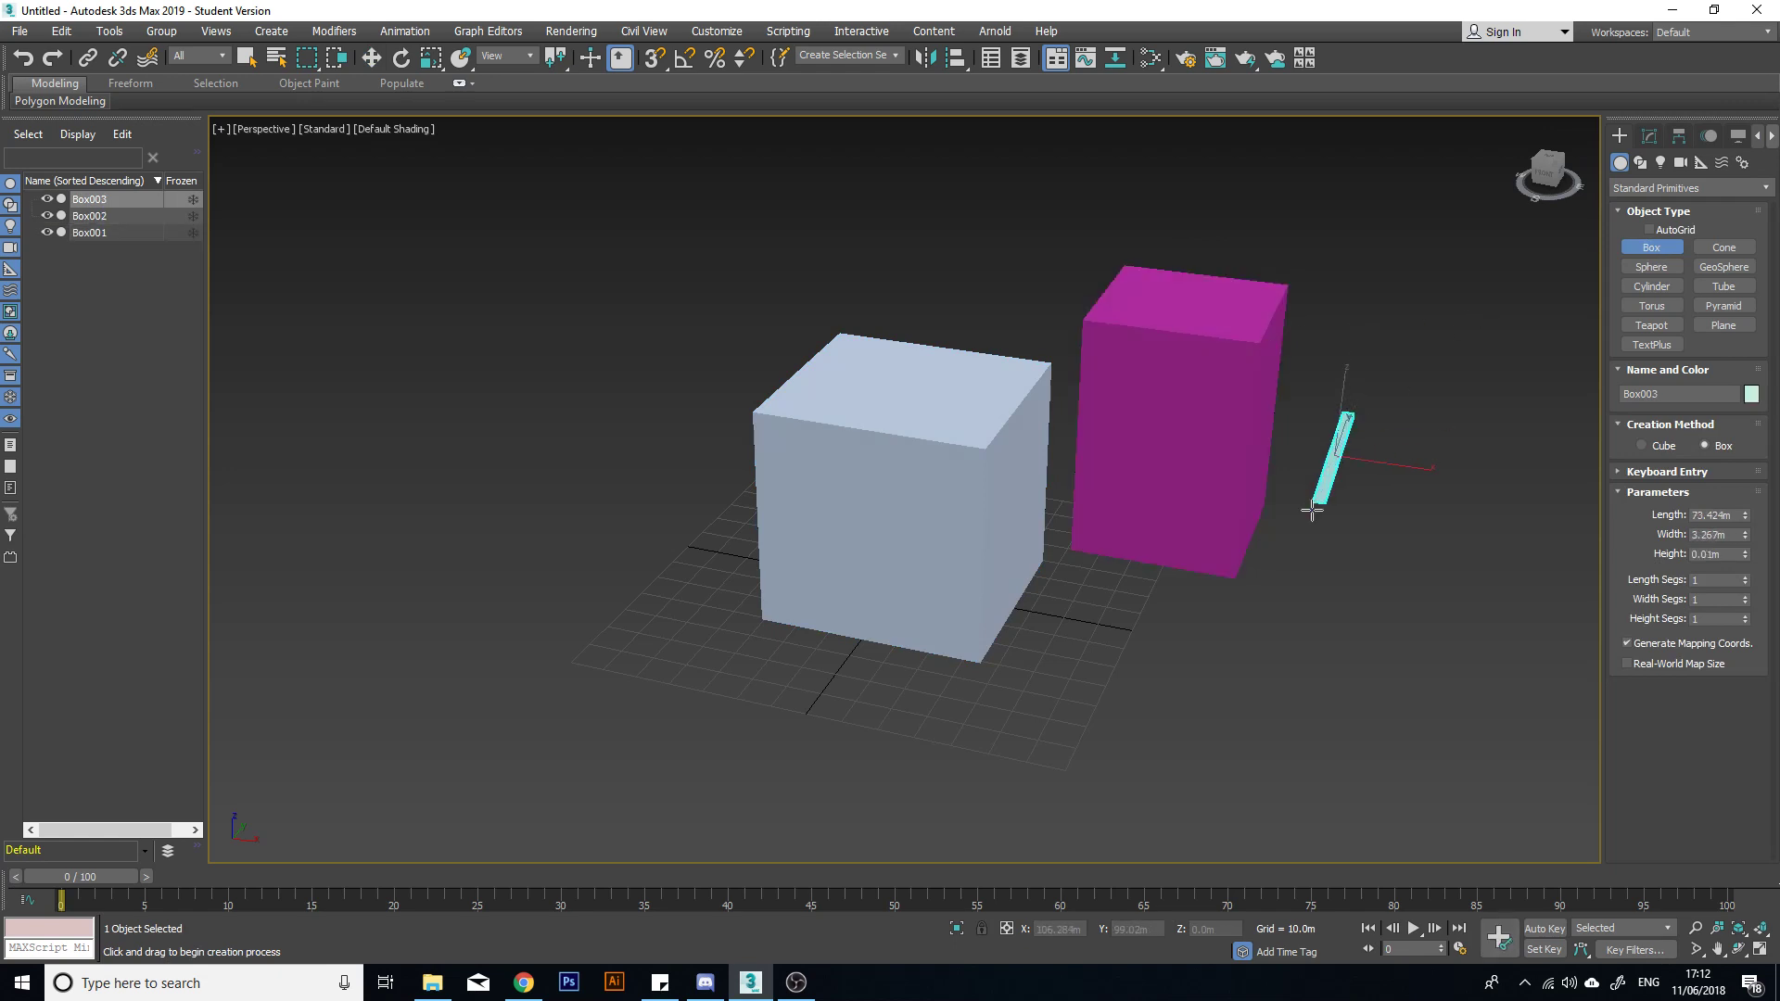
{"action": "left_click", "coordinate": [1228, 675]}
{"action": "left_click_drag", "start_coordinate": [1160, 672], "coordinate": [1149, 670]}
{"action": "left_click", "coordinate": [1162, 580]}
{"action": "left_click_drag", "start_coordinate": [1284, 572], "coordinate": [1381, 638]}
{"action": "left_click", "coordinate": [1386, 637]}
{"action": "left_click_drag", "start_coordinate": [1258, 509], "coordinate": [1243, 521]}
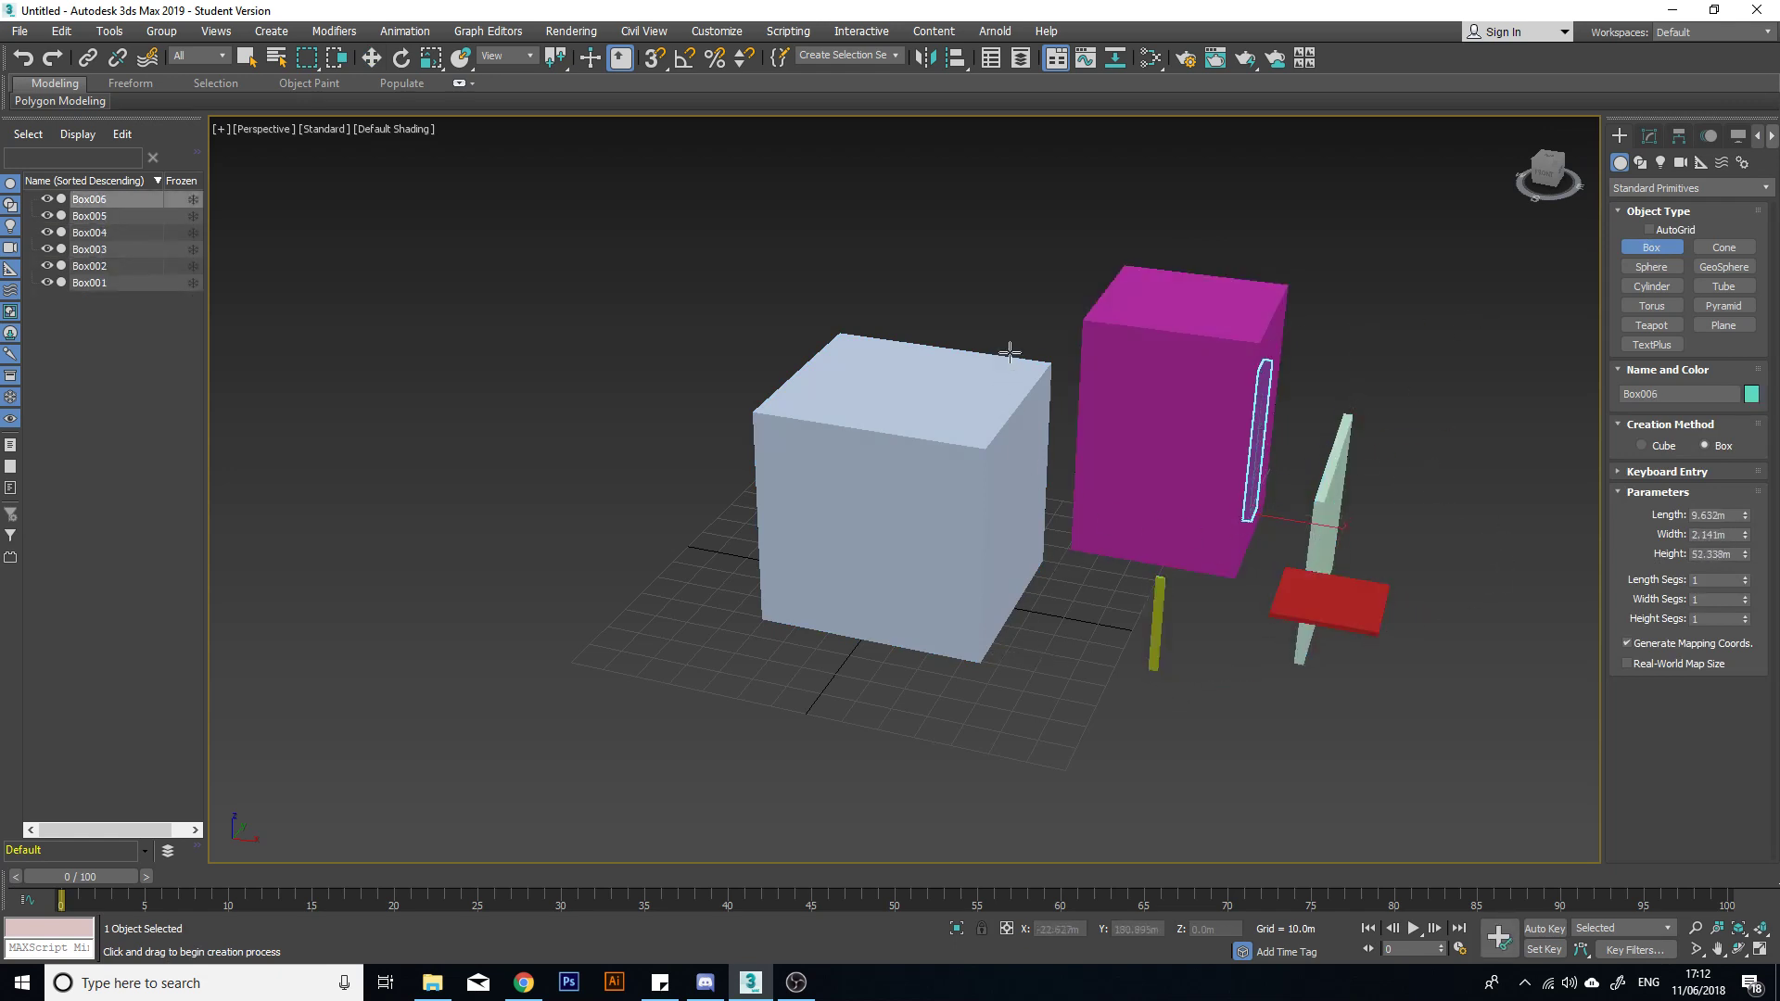
{"action": "right_click", "coordinate": [1070, 297]}
{"action": "left_click_drag", "start_coordinate": [1489, 288], "coordinate": [1363, 313]}
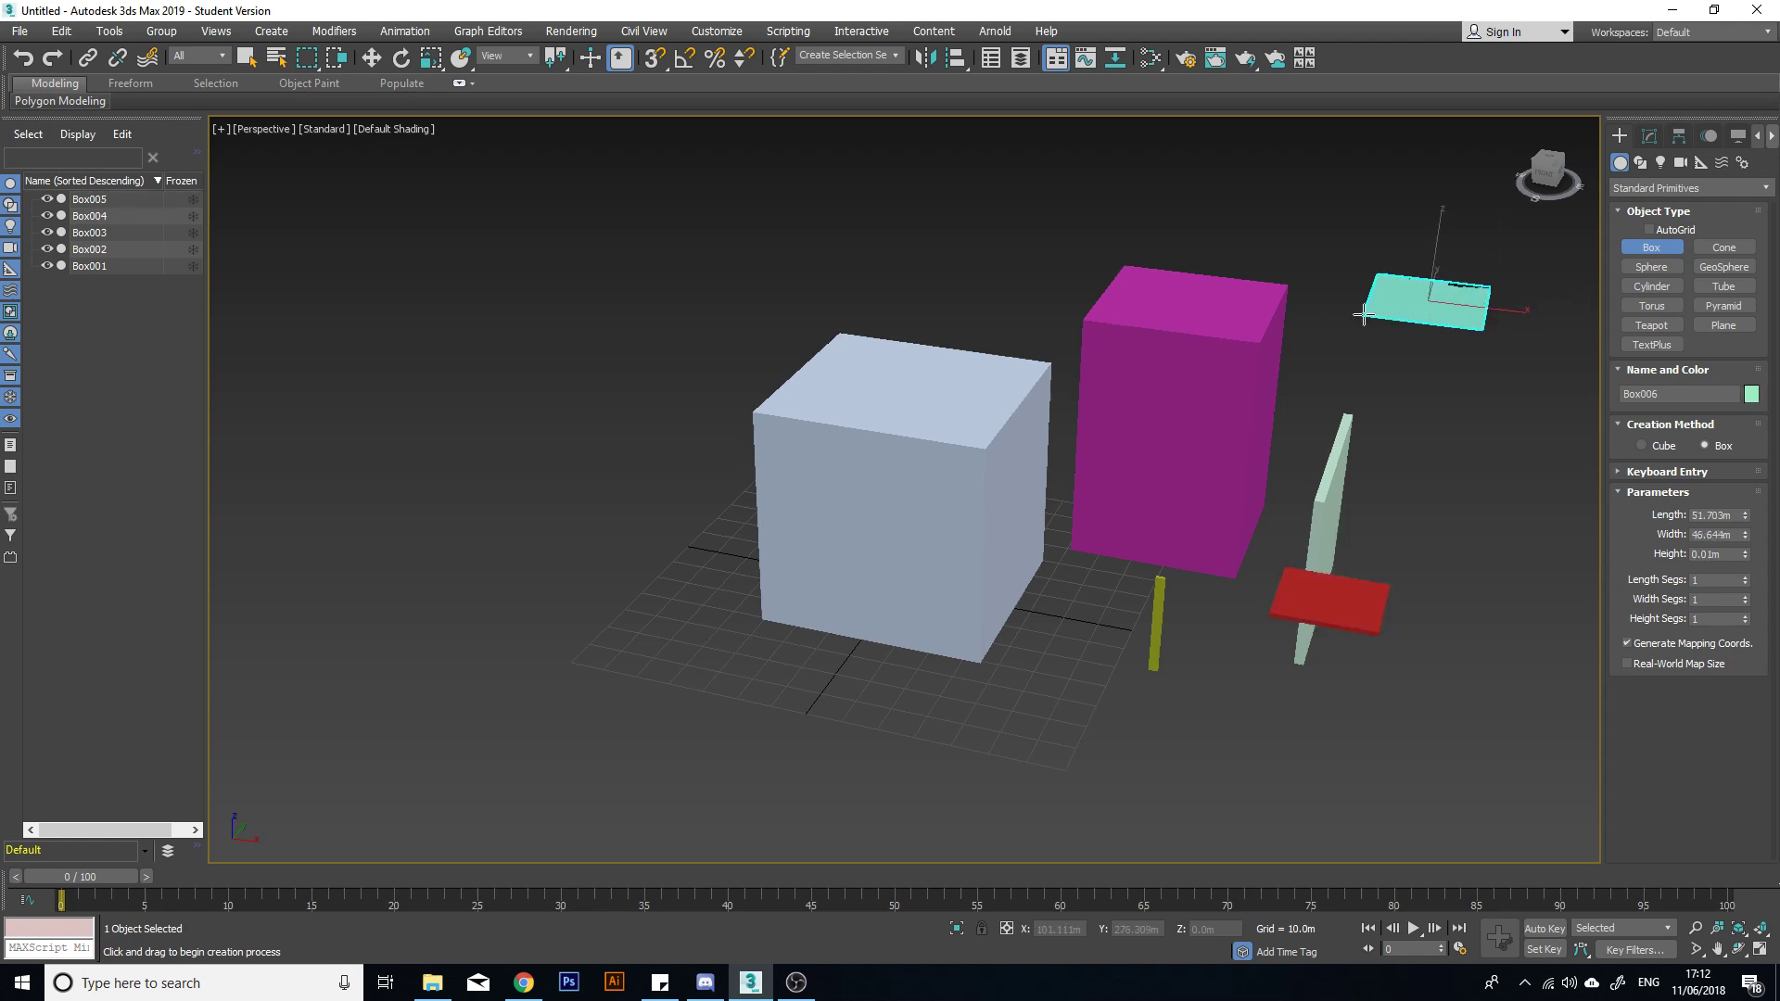
{"action": "right_click", "coordinate": [1394, 275]}
{"action": "right_click", "coordinate": [1408, 267]}
{"action": "left_click", "coordinate": [1642, 250]}
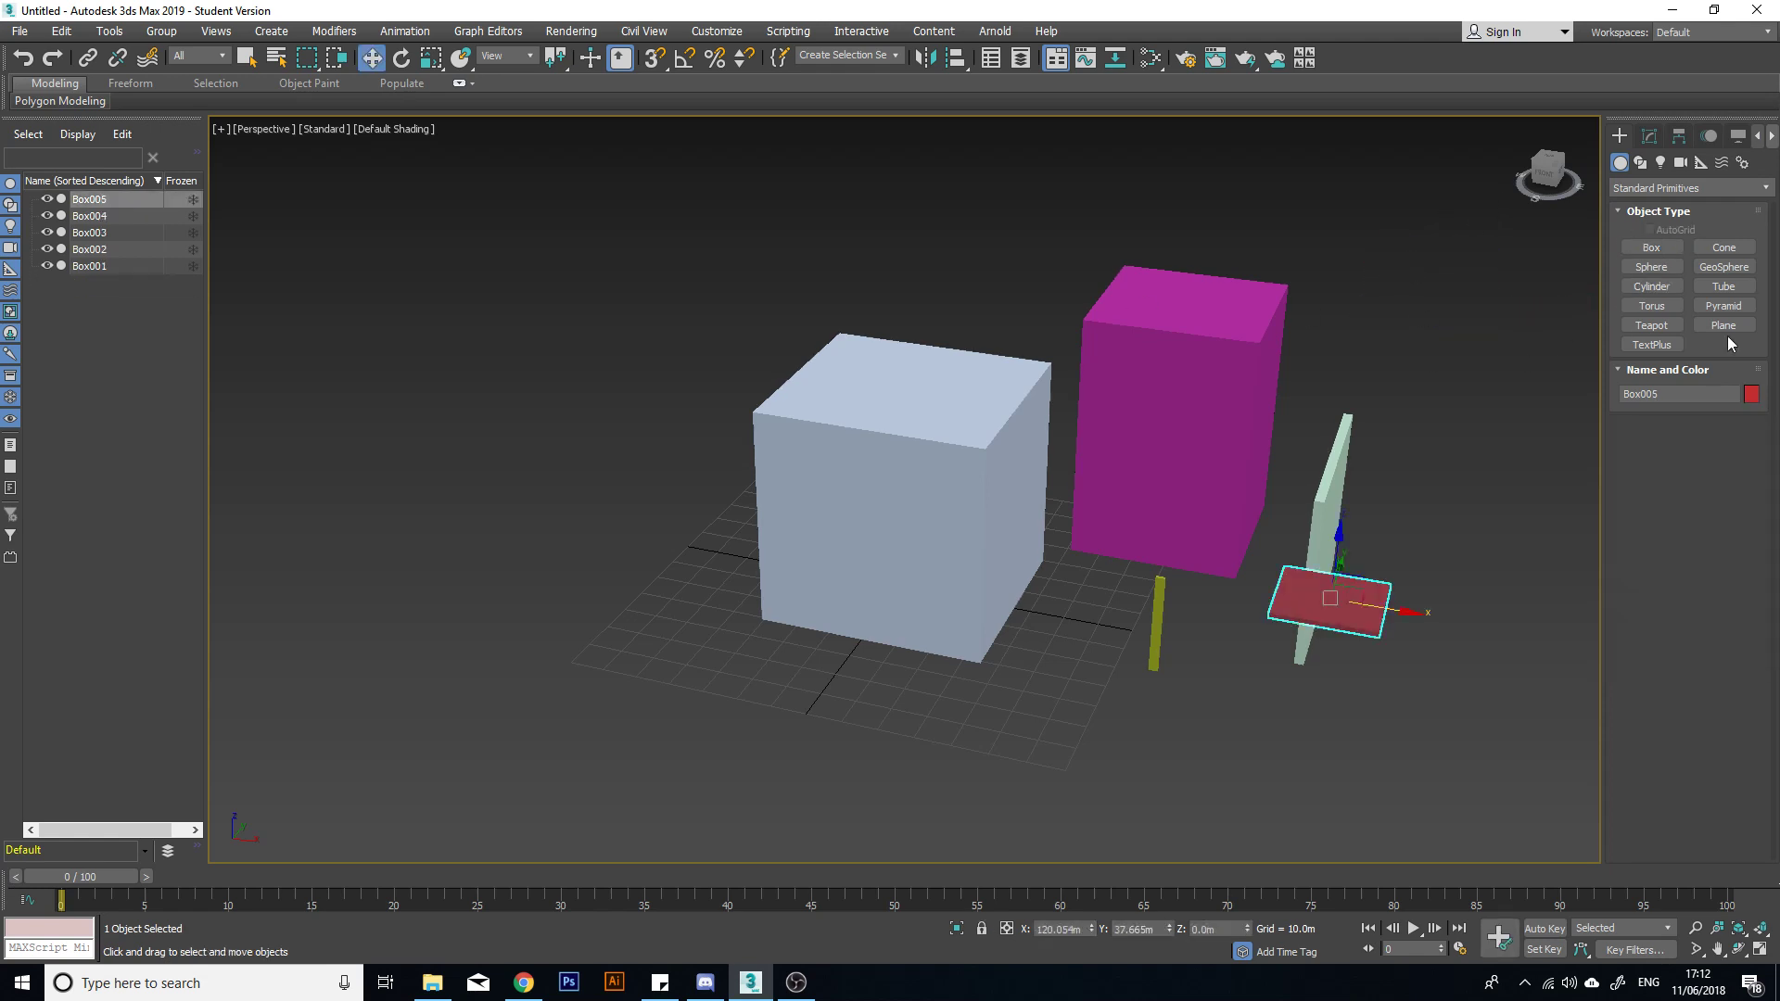
Step: Delete the three thin boxes and the tall purple box, keeping only the first box
{"action": "left_click_drag", "start_coordinate": [1144, 747], "coordinate": [1457, 606]}
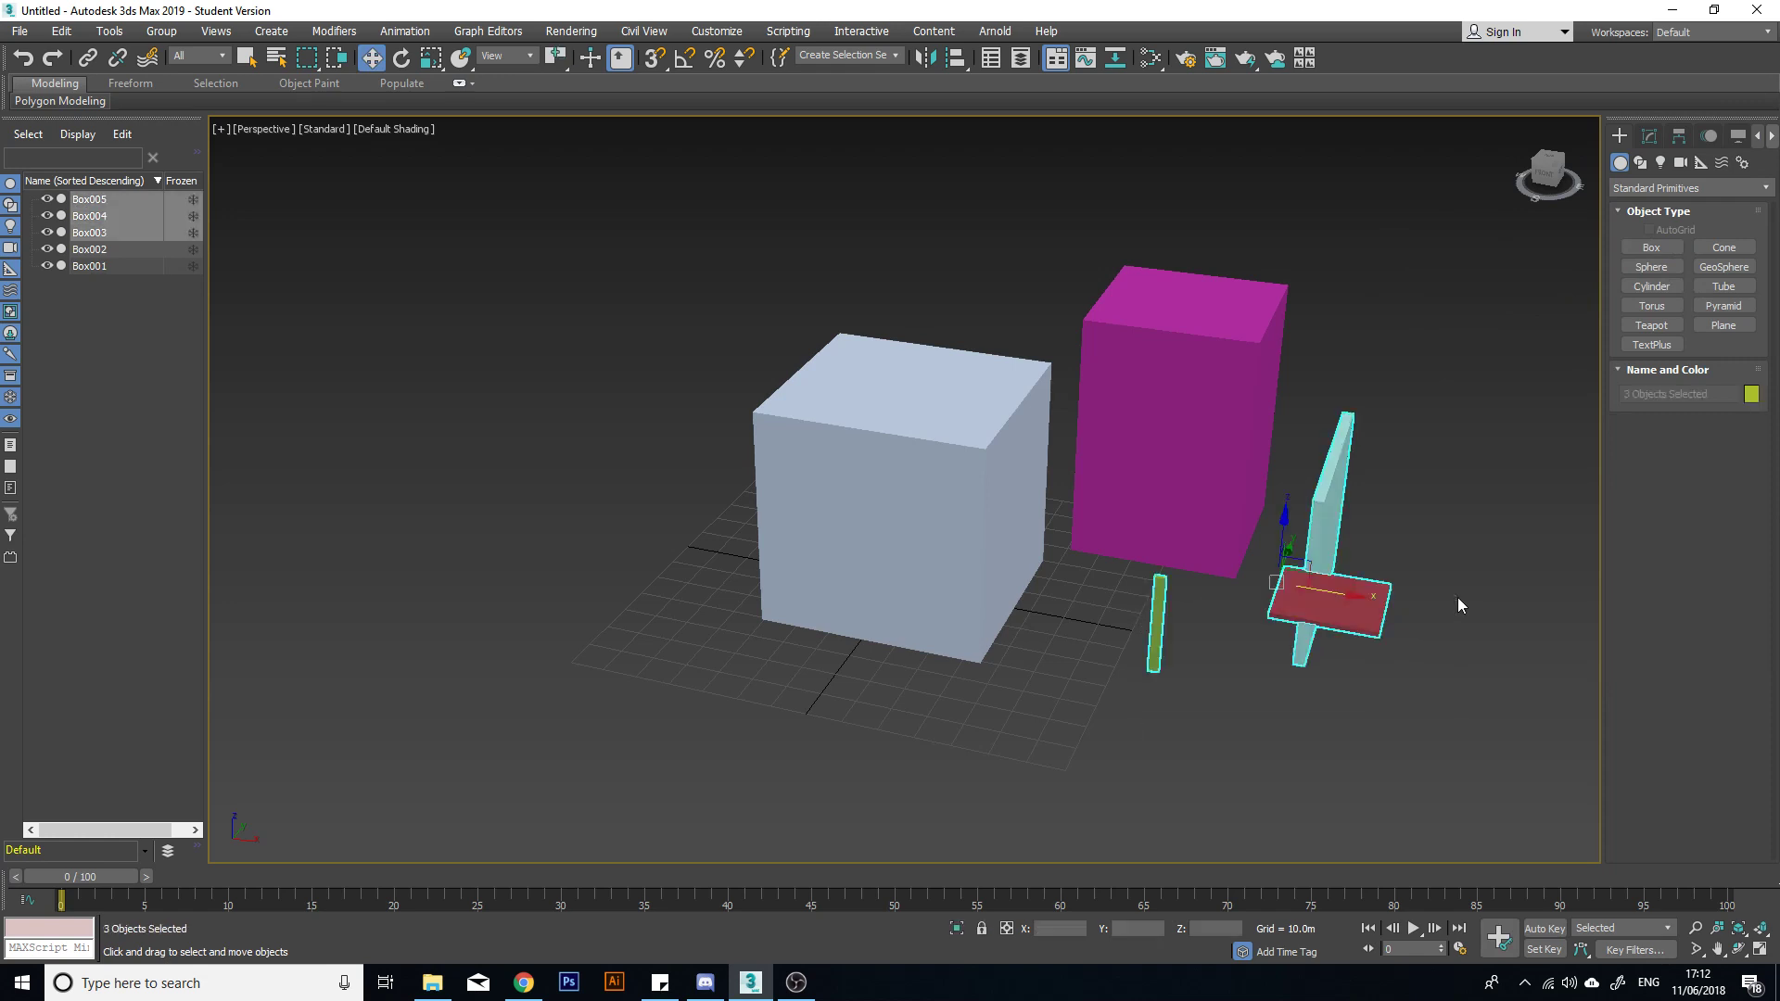
{"action": "key", "text": "Delete"}
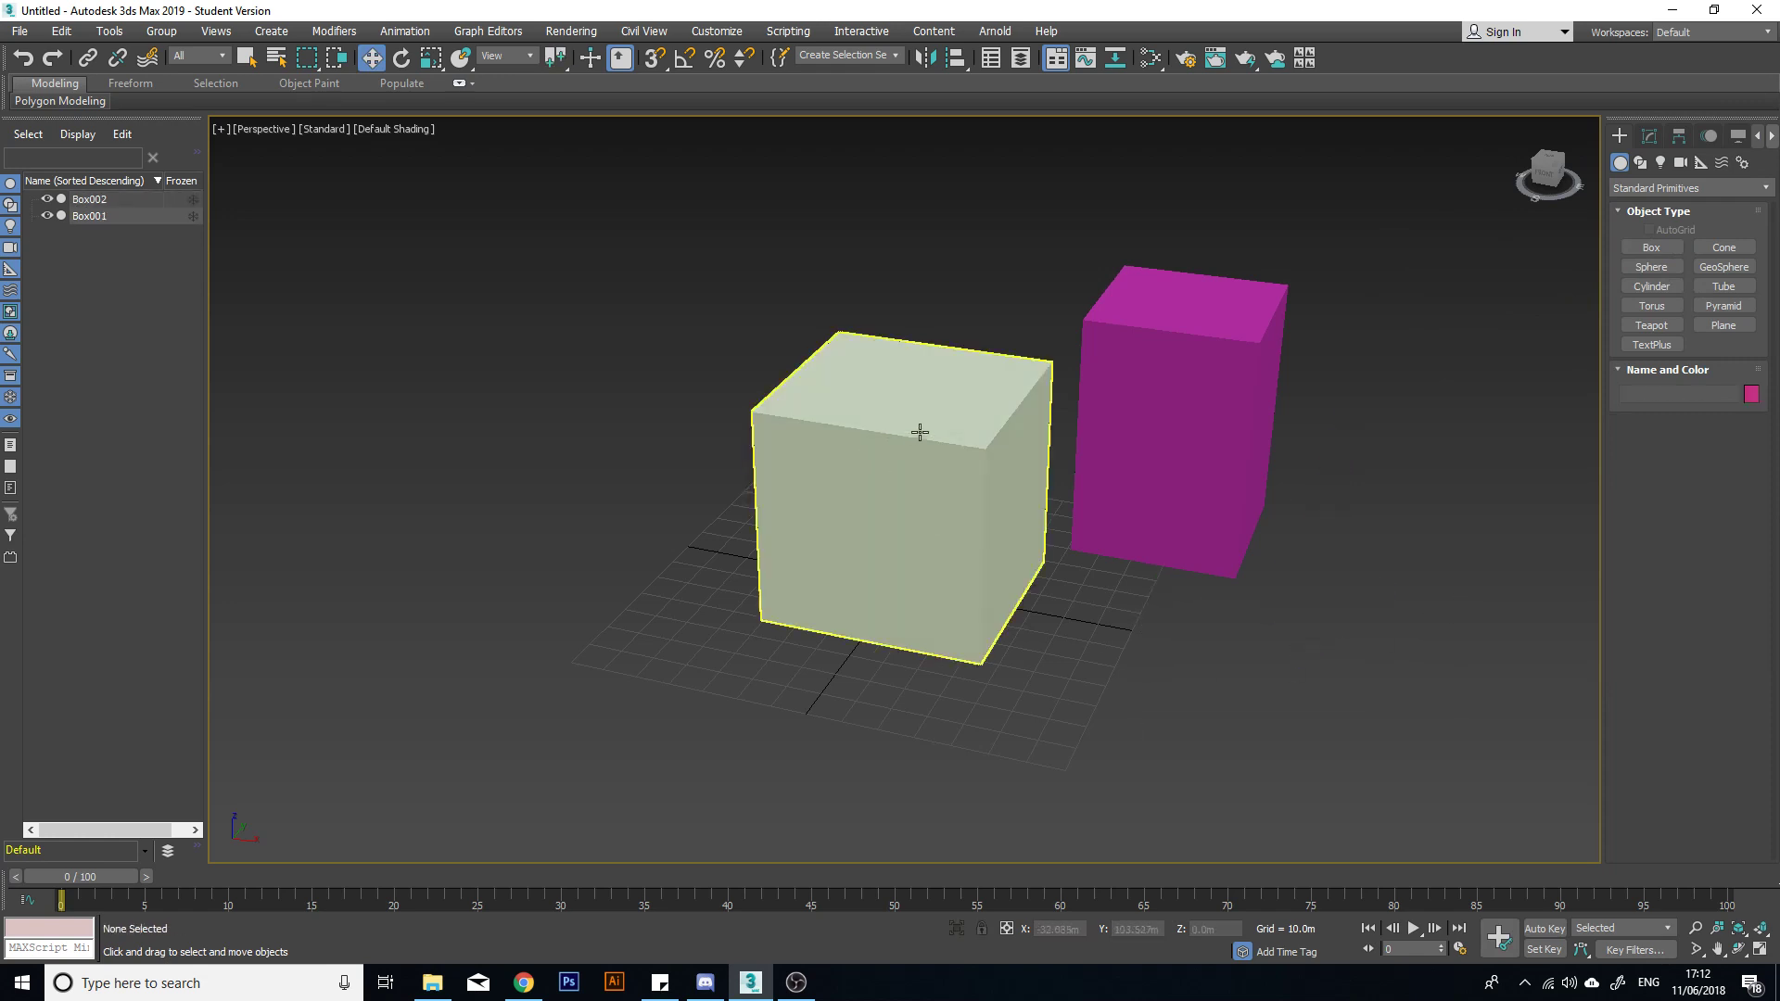
{"action": "left_click", "coordinate": [1125, 393]}
{"action": "key", "text": "Delete"}
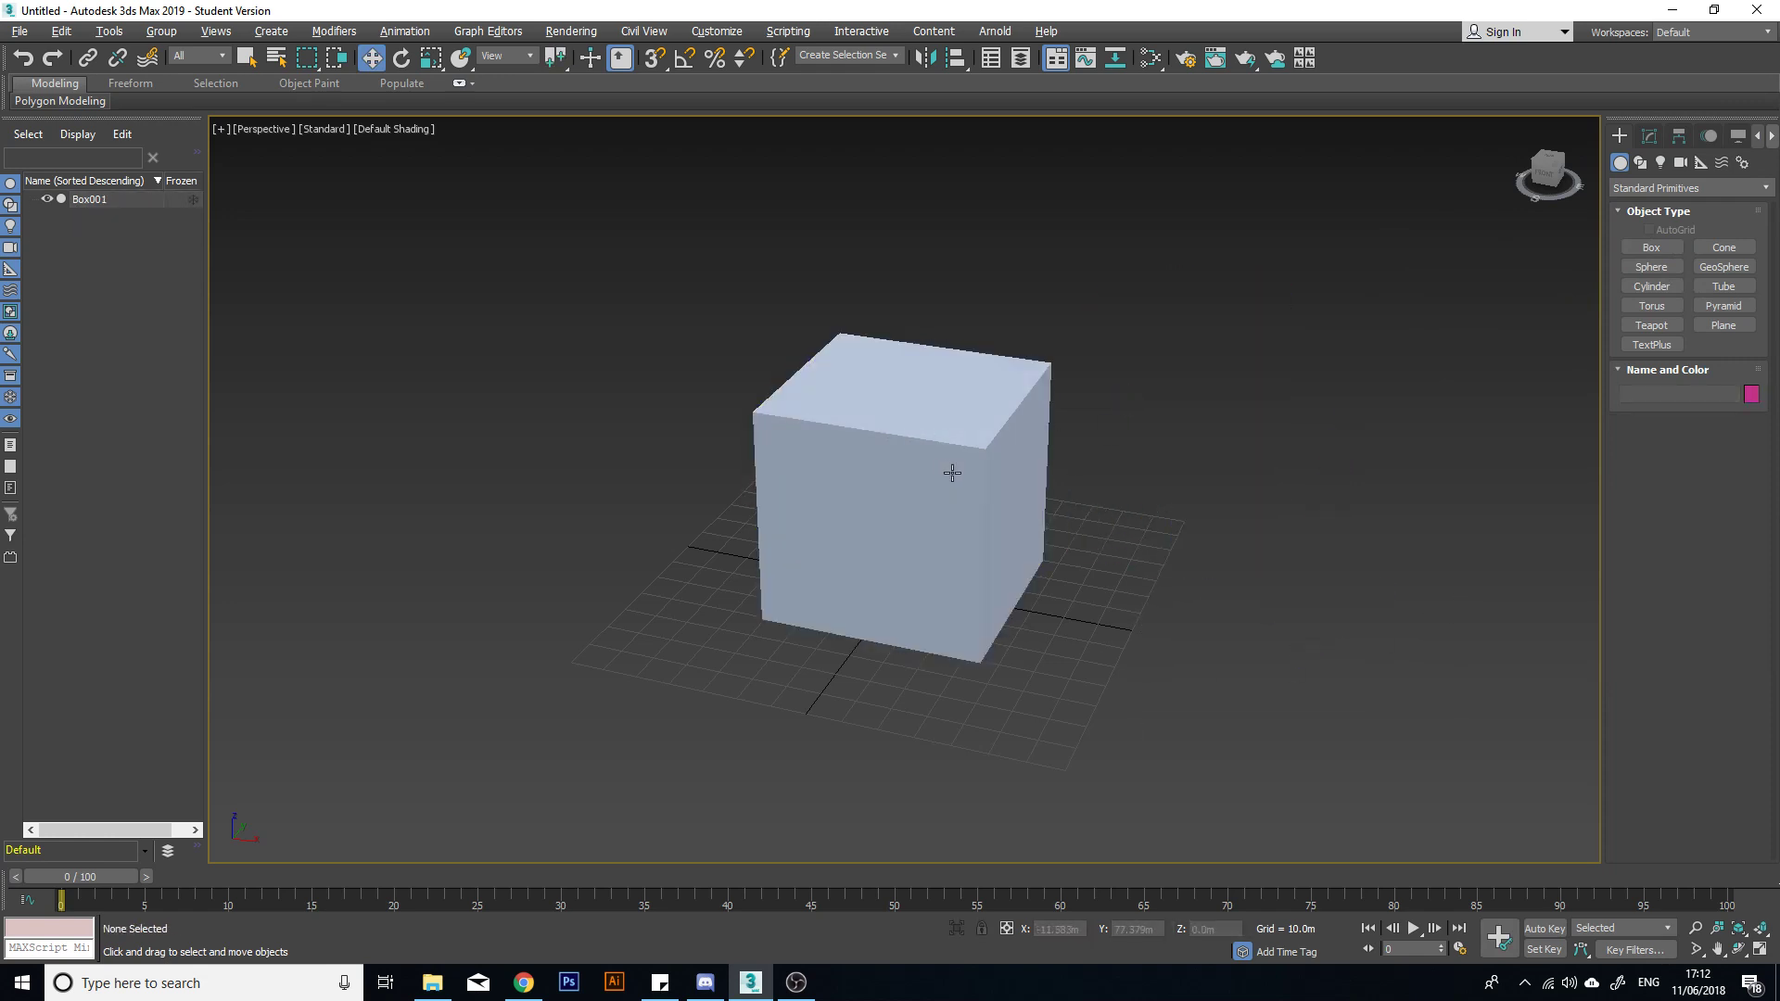
Step: Practise selecting and deselecting the remaining box, ending with it selected for moving
{"action": "mouse_move", "coordinate": [952, 473]}
{"action": "middle_mouse_down", "text": "alt"}
{"action": "mouse_move", "coordinate": [990, 493]}
{"action": "mouse_move", "coordinate": [975, 483]}
{"action": "middle_mouse_up", "text": "alt"}
{"action": "left_click", "coordinate": [974, 435]}
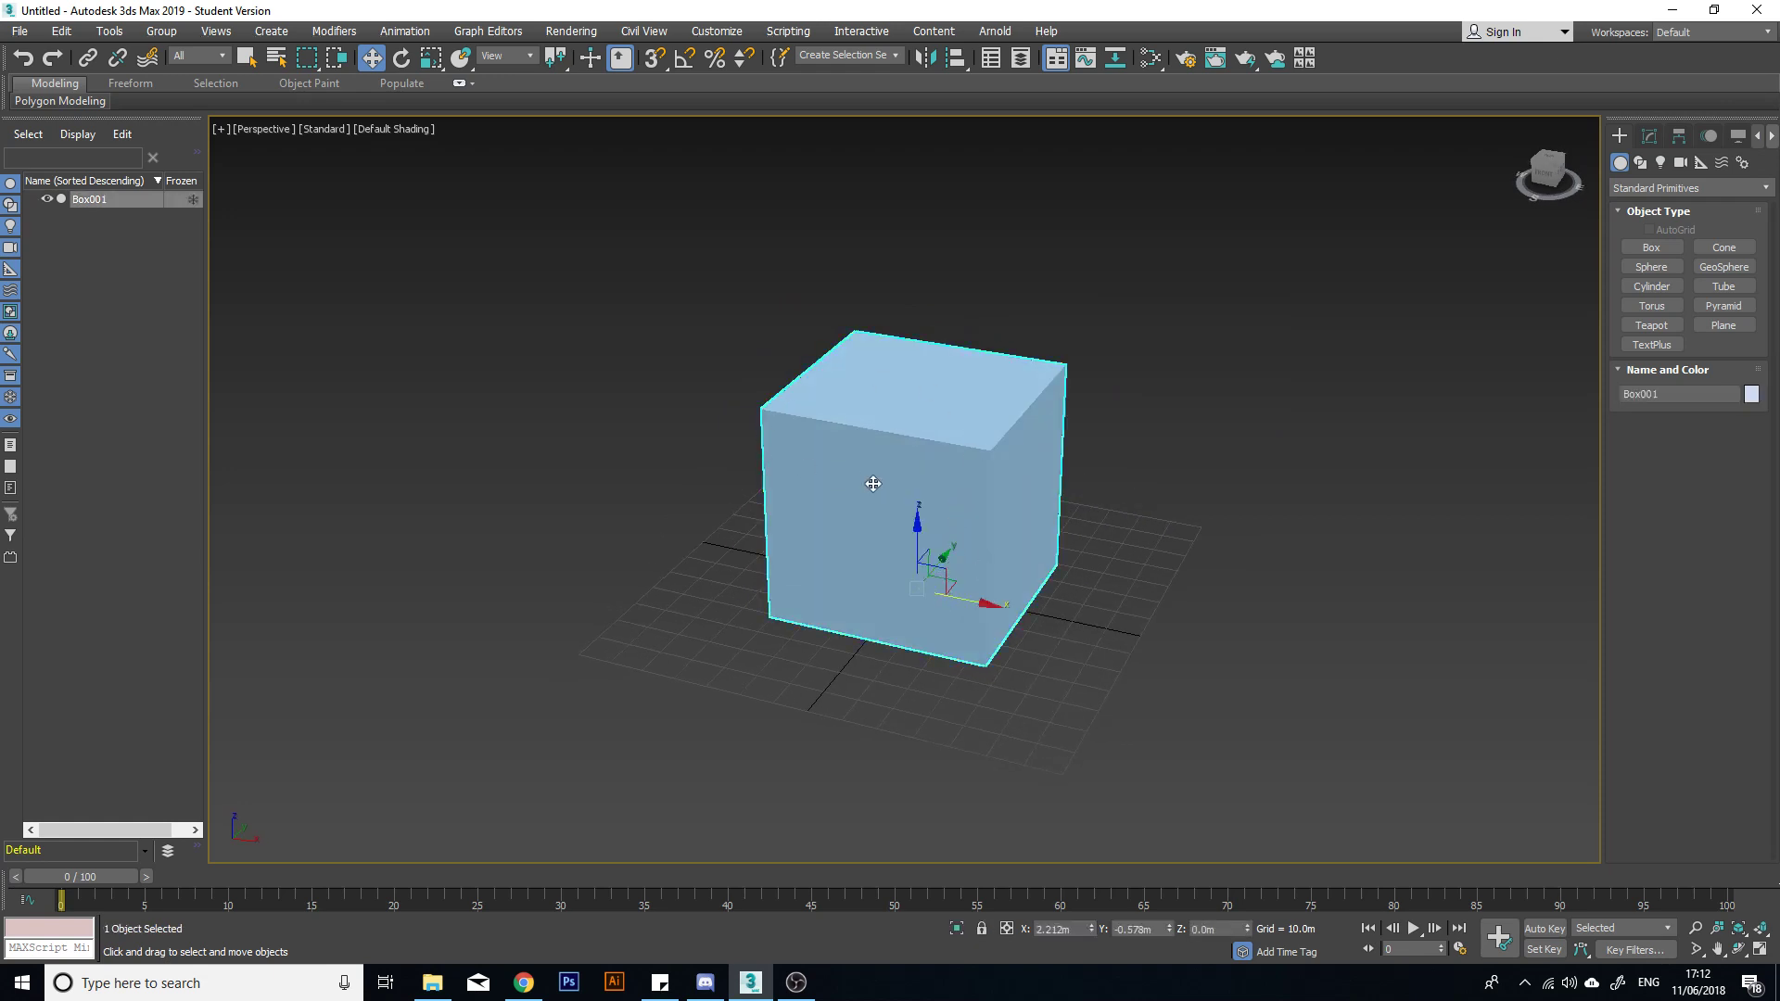
{"action": "left_click", "coordinate": [1198, 419]}
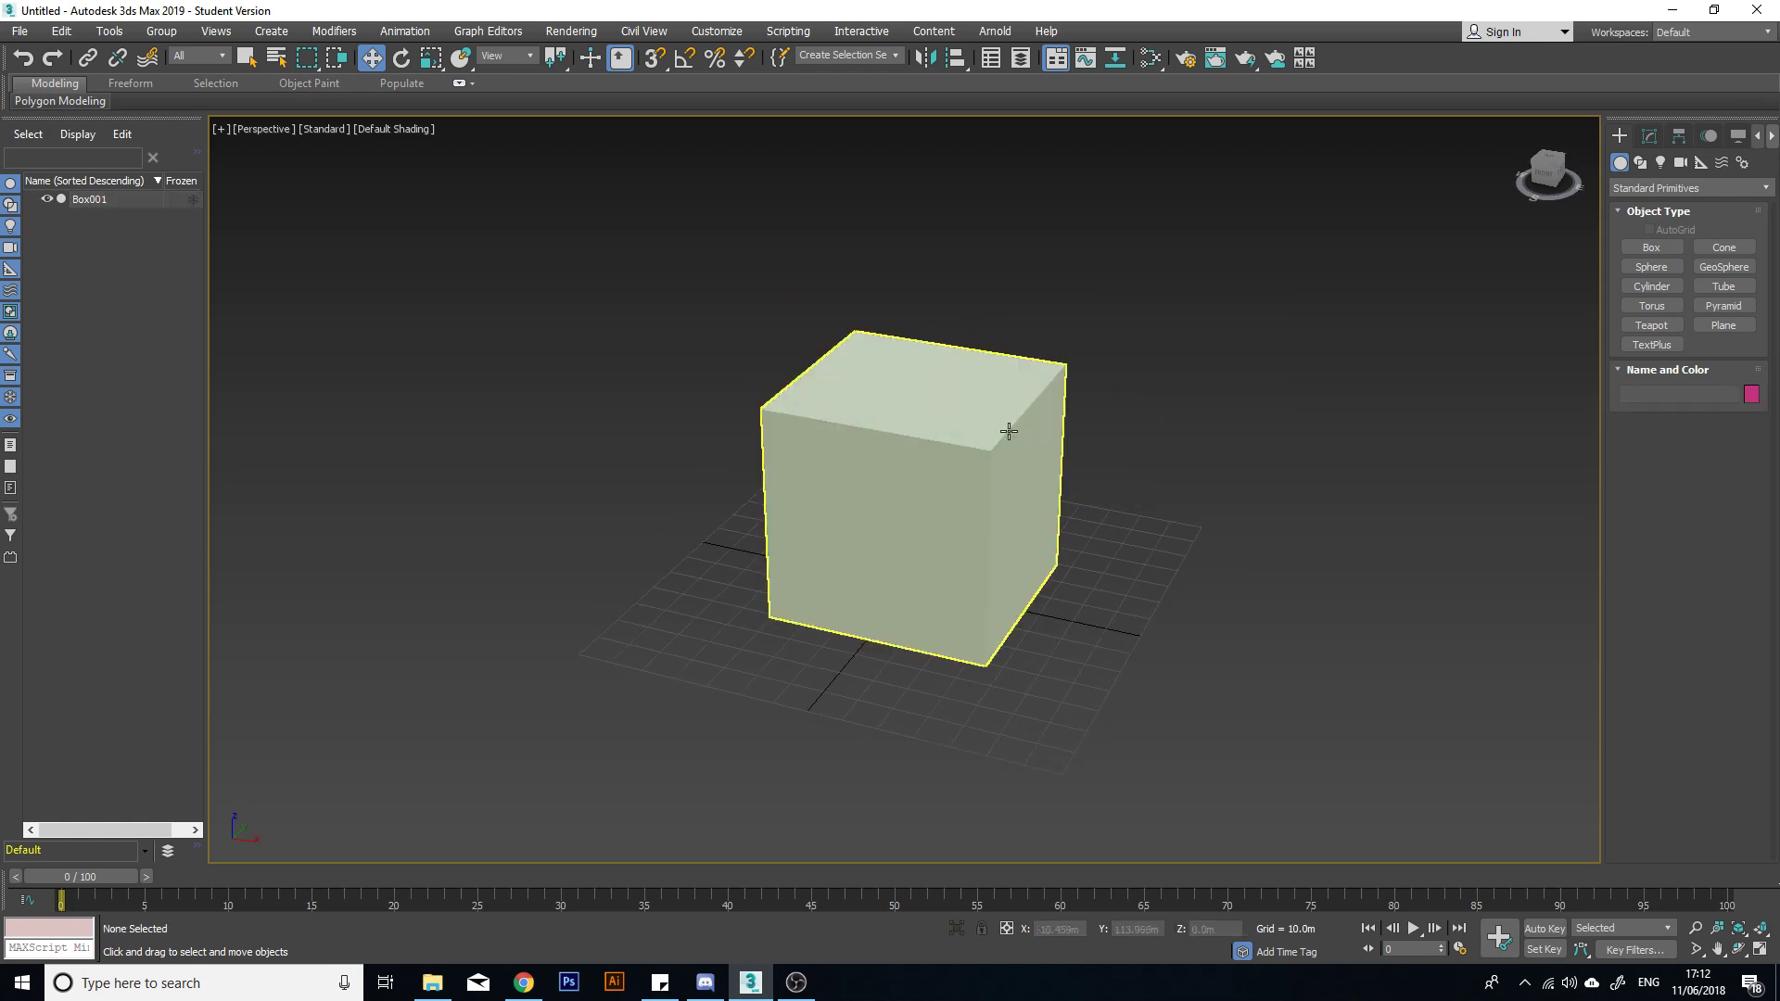
{"action": "left_click", "coordinate": [945, 465]}
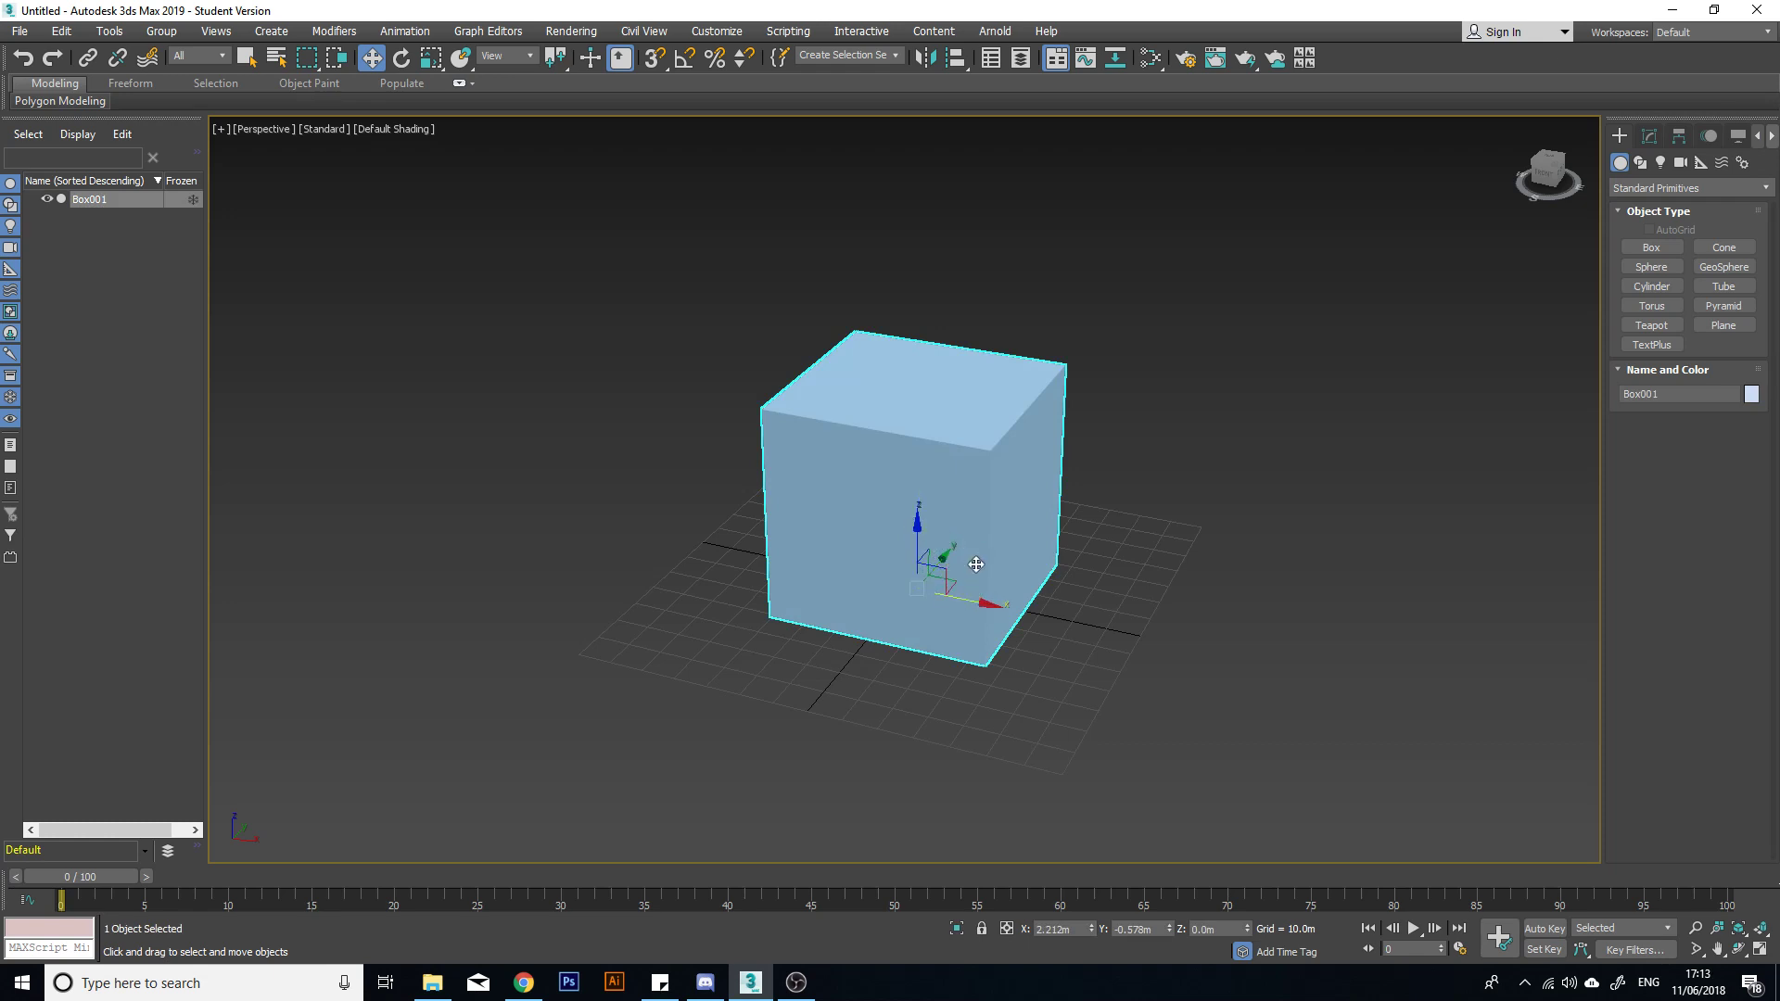
Step: Try moving the box up along its Z axis, and undo the move
{"action": "mouse_move", "coordinate": [976, 564]}
{"action": "middle_mouse_down", "text": "alt"}
{"action": "mouse_move", "coordinate": [997, 557]}
{"action": "mouse_move", "coordinate": [853, 540]}
{"action": "middle_mouse_up", "text": "alt"}
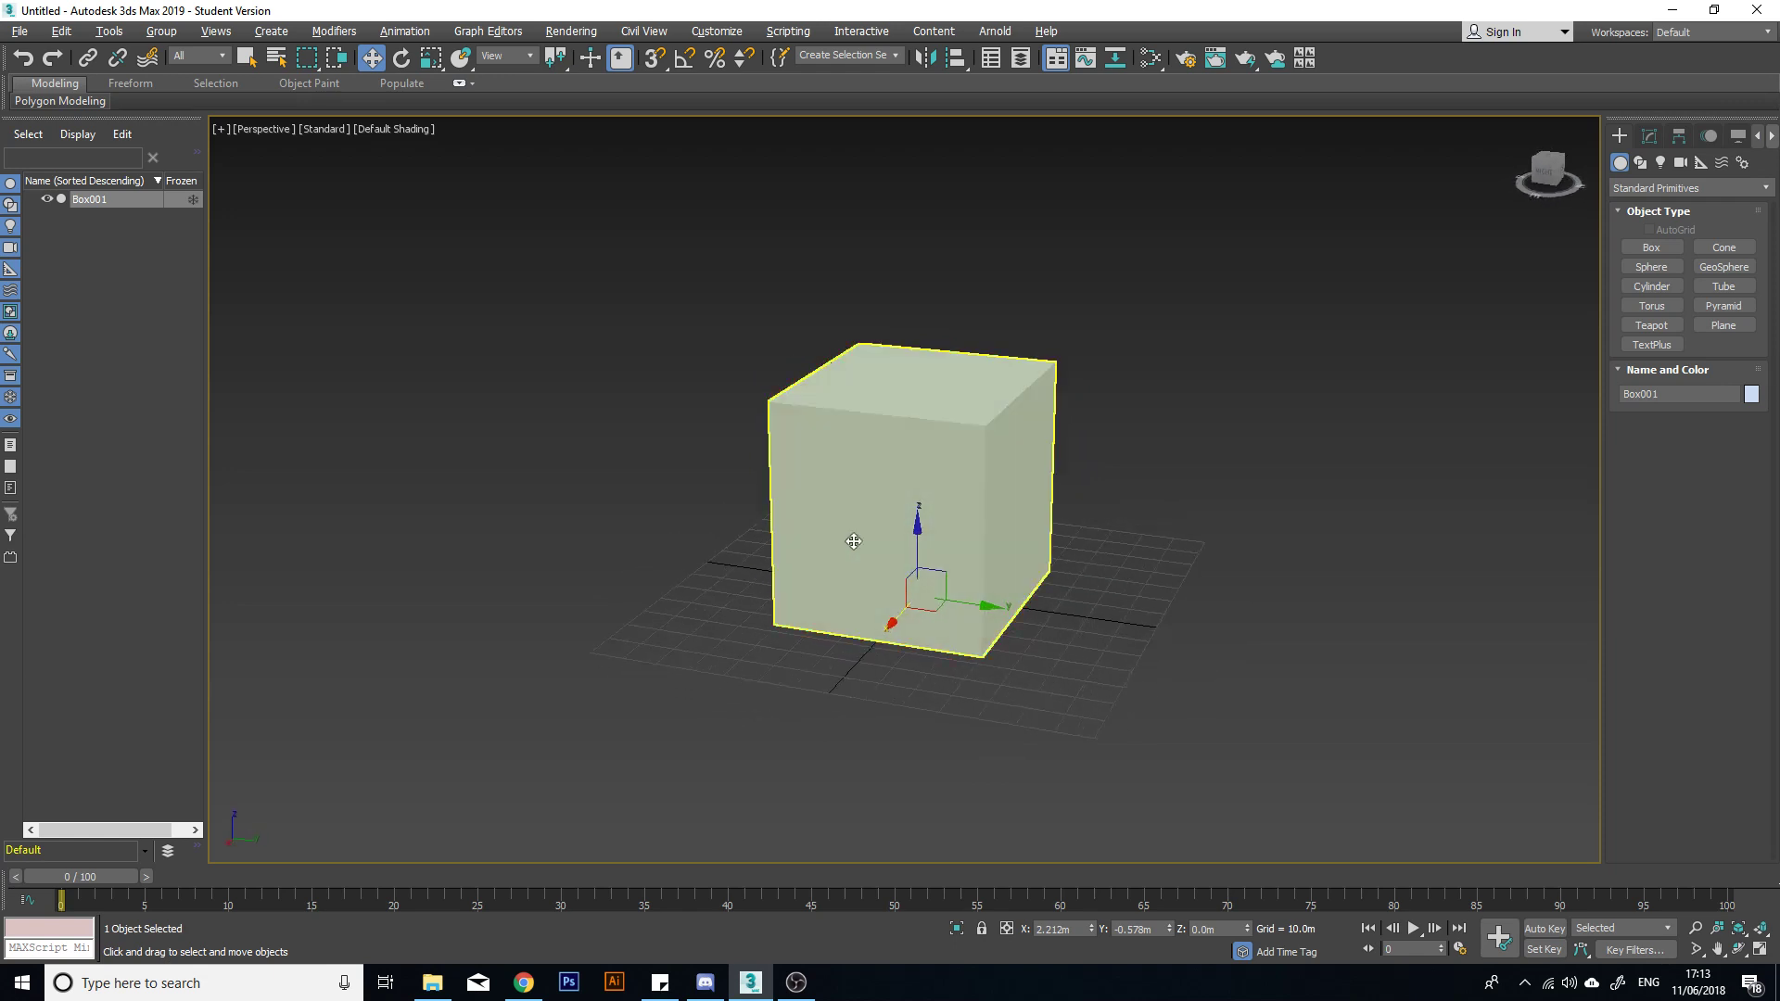
{"action": "left_click_drag", "start_coordinate": [919, 541], "coordinate": [987, 391]}
{"action": "key", "text": "ctrl+z"}
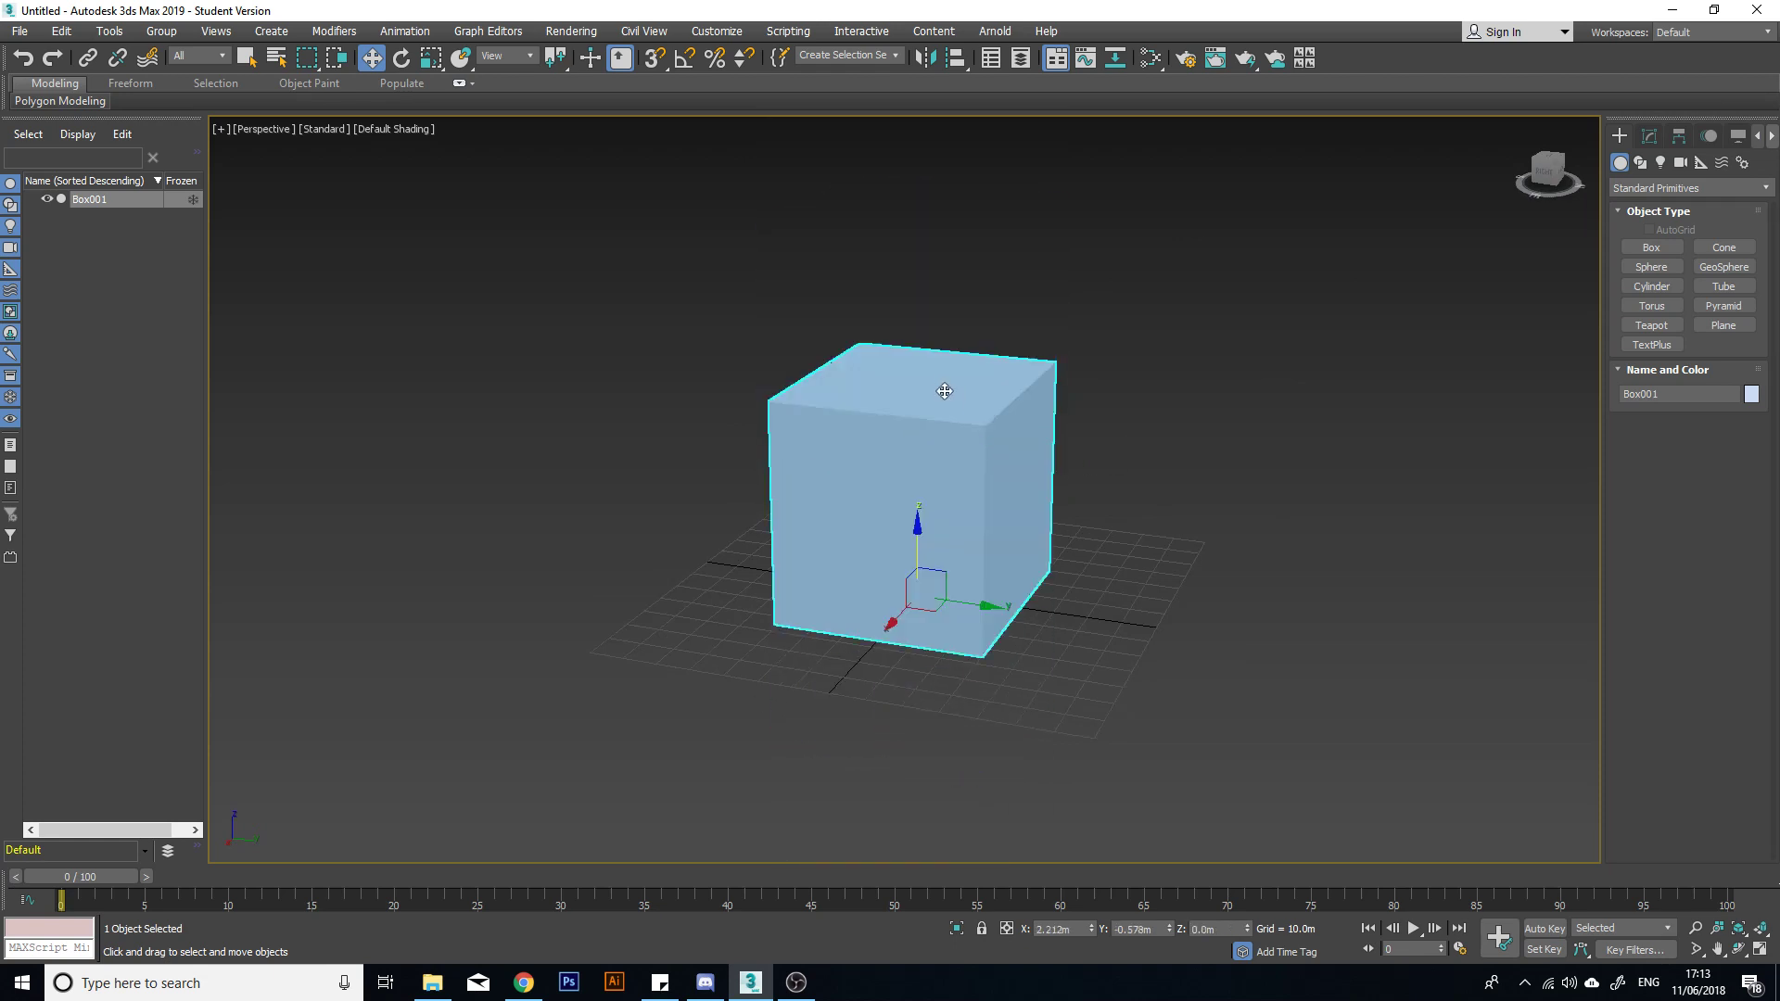
Step: Move the box freely in the YZ plane to about Y 22.9 m and Z 44.2 m
{"action": "left_click_drag", "start_coordinate": [916, 514], "coordinate": [812, 556]}
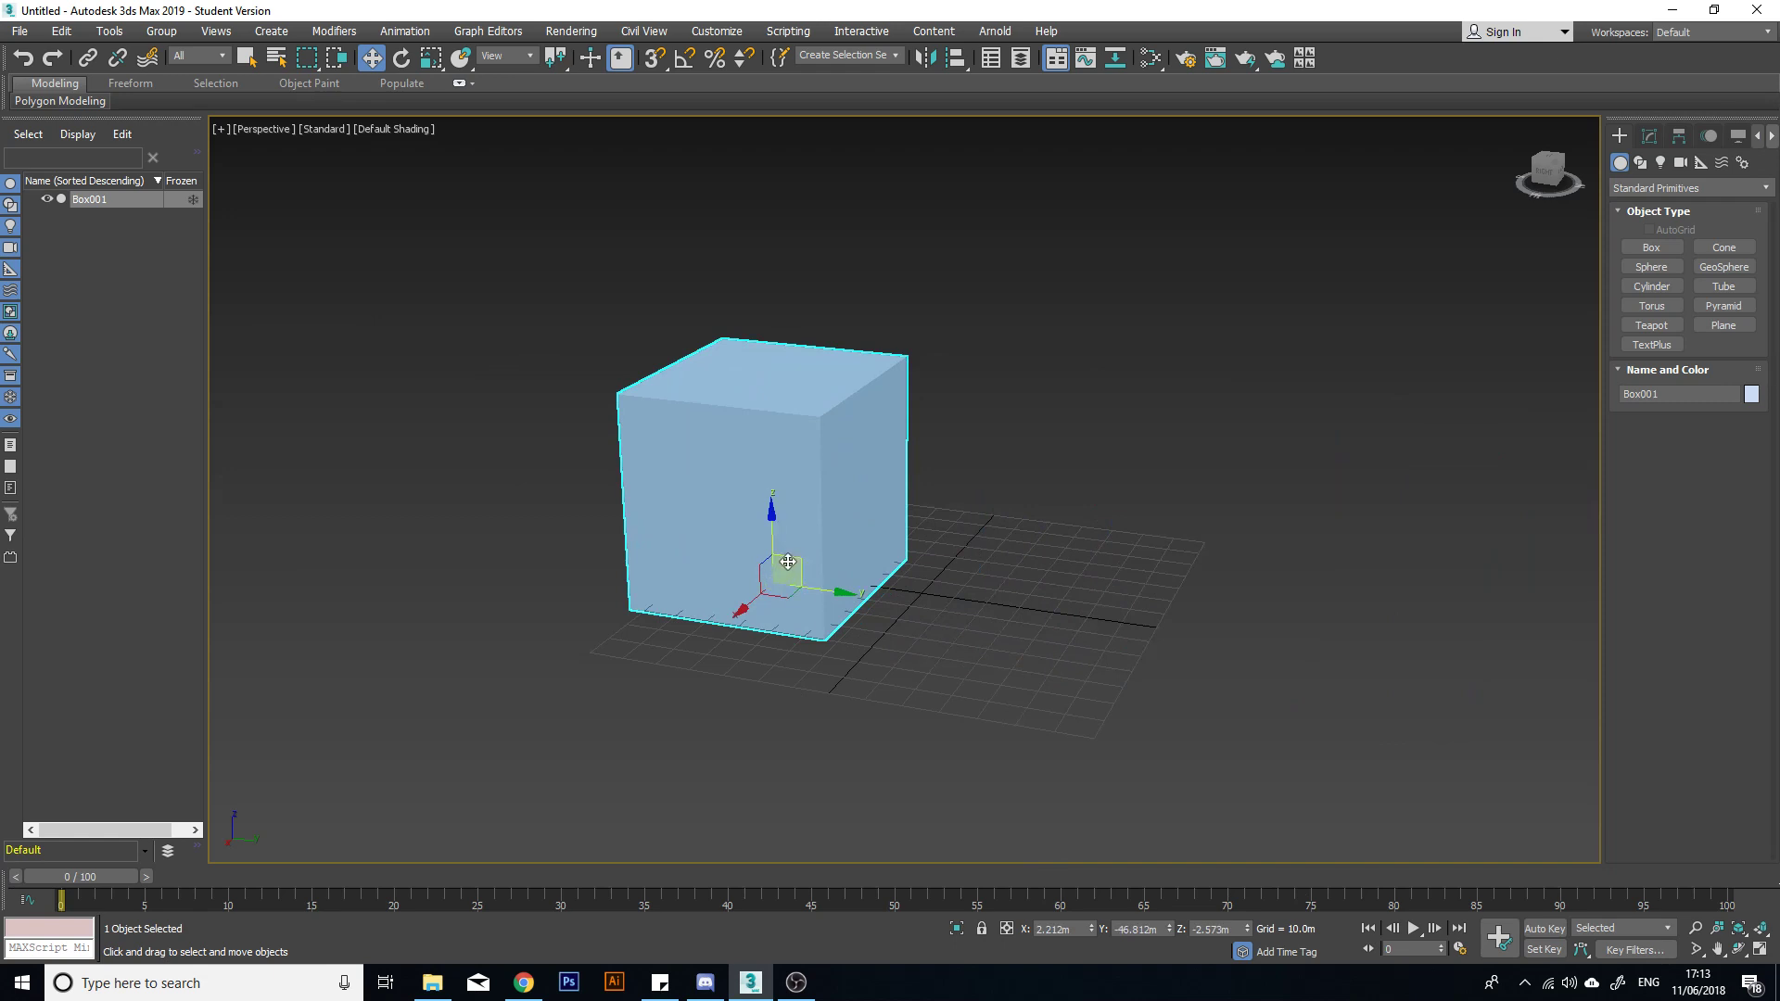
{"action": "left_click_drag", "start_coordinate": [802, 571], "coordinate": [1025, 502]}
{"action": "mouse_move", "coordinate": [1124, 477]}
{"action": "middle_mouse_down", "text": "alt"}
{"action": "mouse_move", "coordinate": [942, 489]}
{"action": "mouse_move", "coordinate": [1184, 485]}
{"action": "mouse_move", "coordinate": [1149, 486]}
{"action": "middle_mouse_up", "text": "alt"}
{"action": "left_click_drag", "start_coordinate": [1065, 492], "coordinate": [1020, 444]}
{"action": "middle_click_drag", "start_coordinate": [1140, 476], "coordinate": [1063, 487], "text": "alt"}
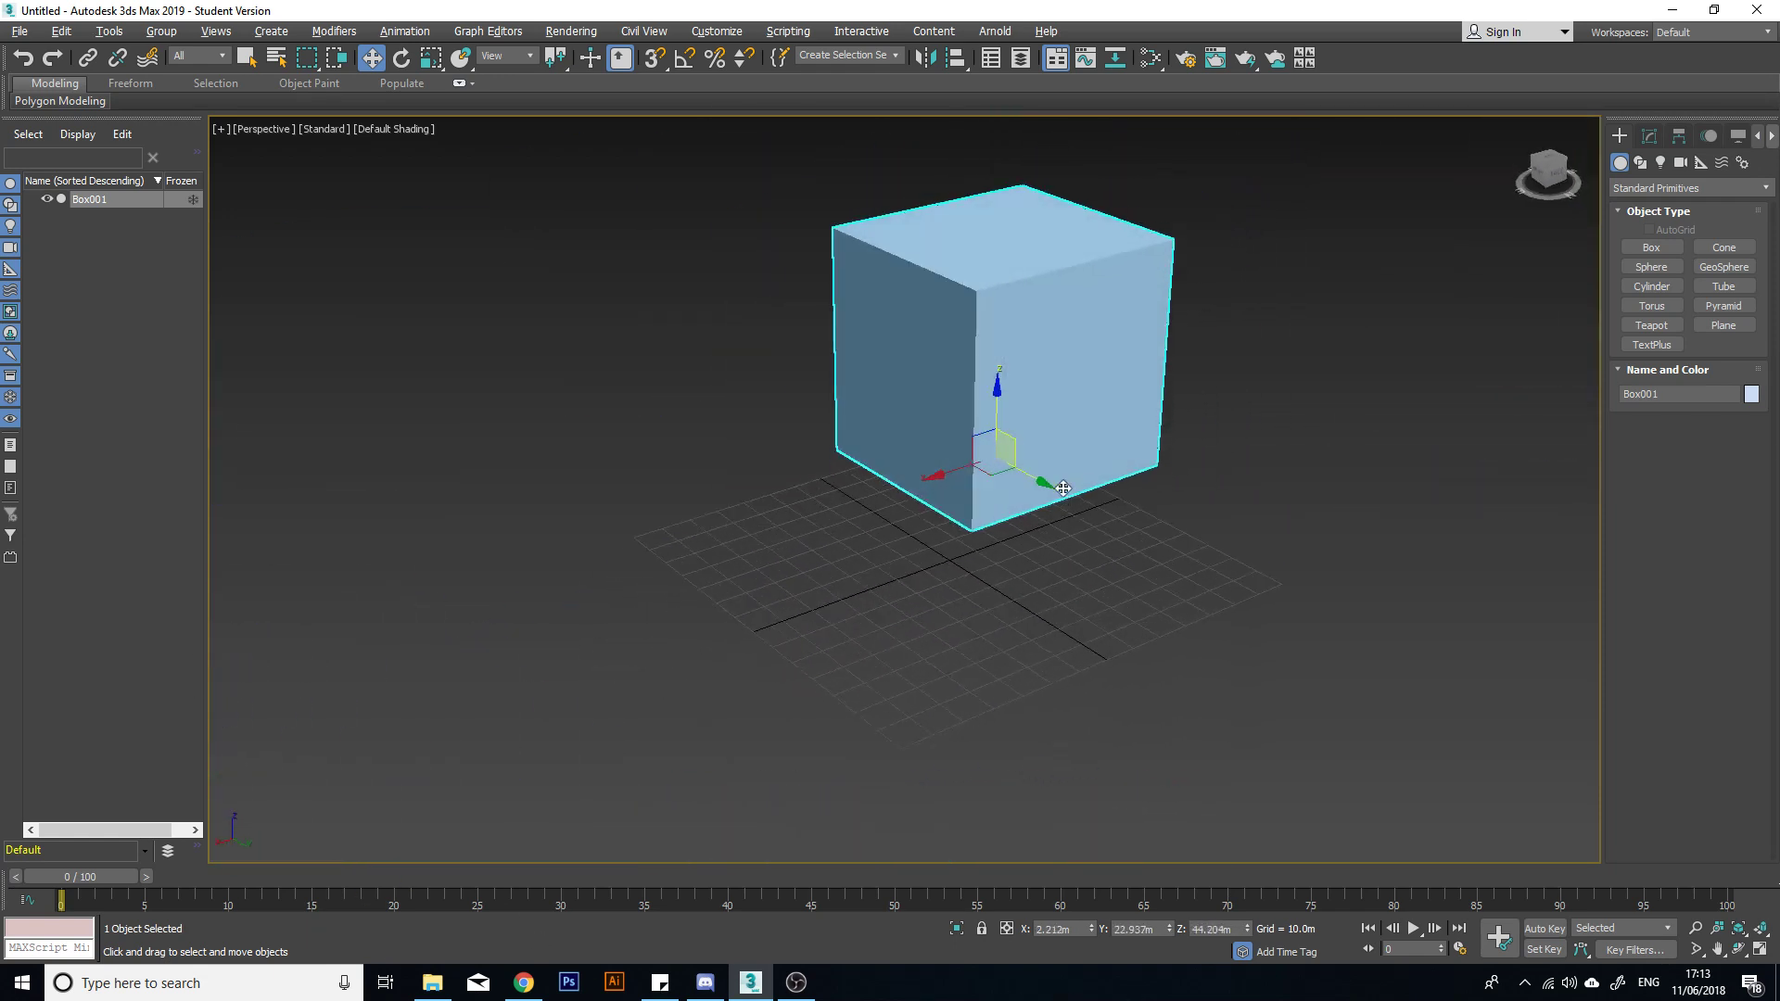
Step: Move the box with the plane handles to about X -20.7 m, Y 9.5 m and Z 22.3 m
{"action": "left_click_drag", "start_coordinate": [997, 456], "coordinate": [858, 646]}
{"action": "middle_click_drag", "start_coordinate": [1070, 610], "coordinate": [990, 598], "text": "alt"}
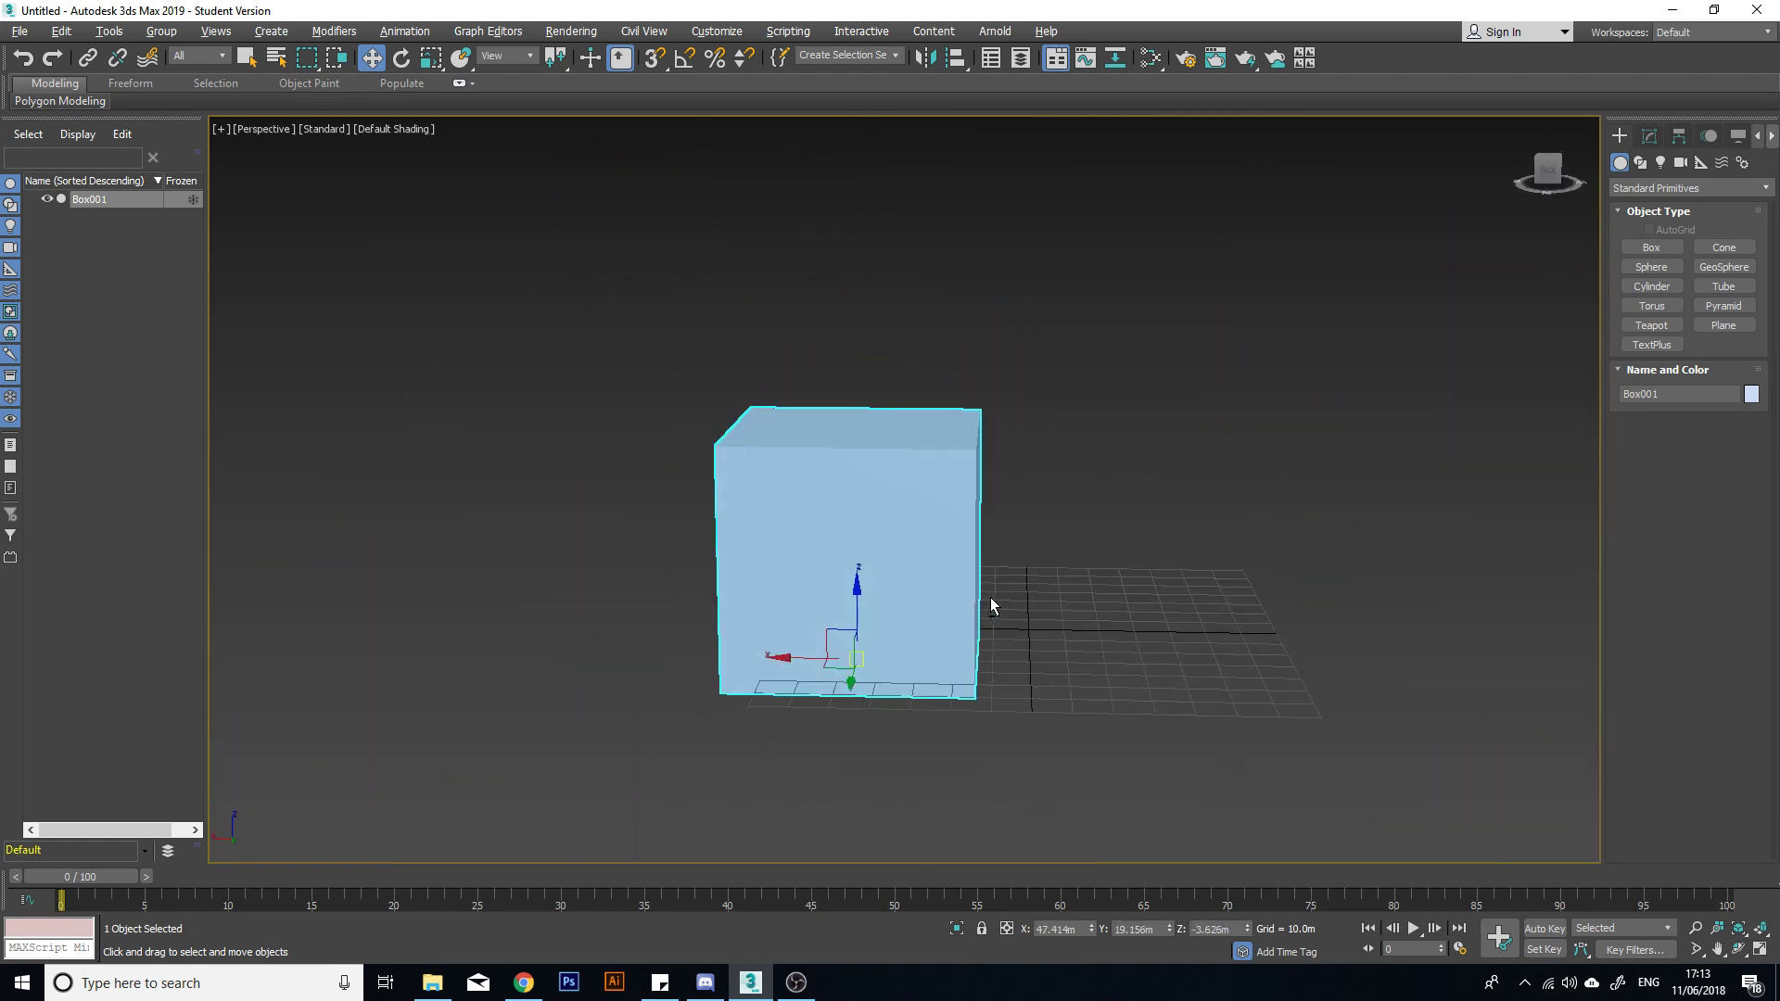
{"action": "scroll", "coordinate": [912, 648], "scroll_direction": "up", "scroll_amount": 3}
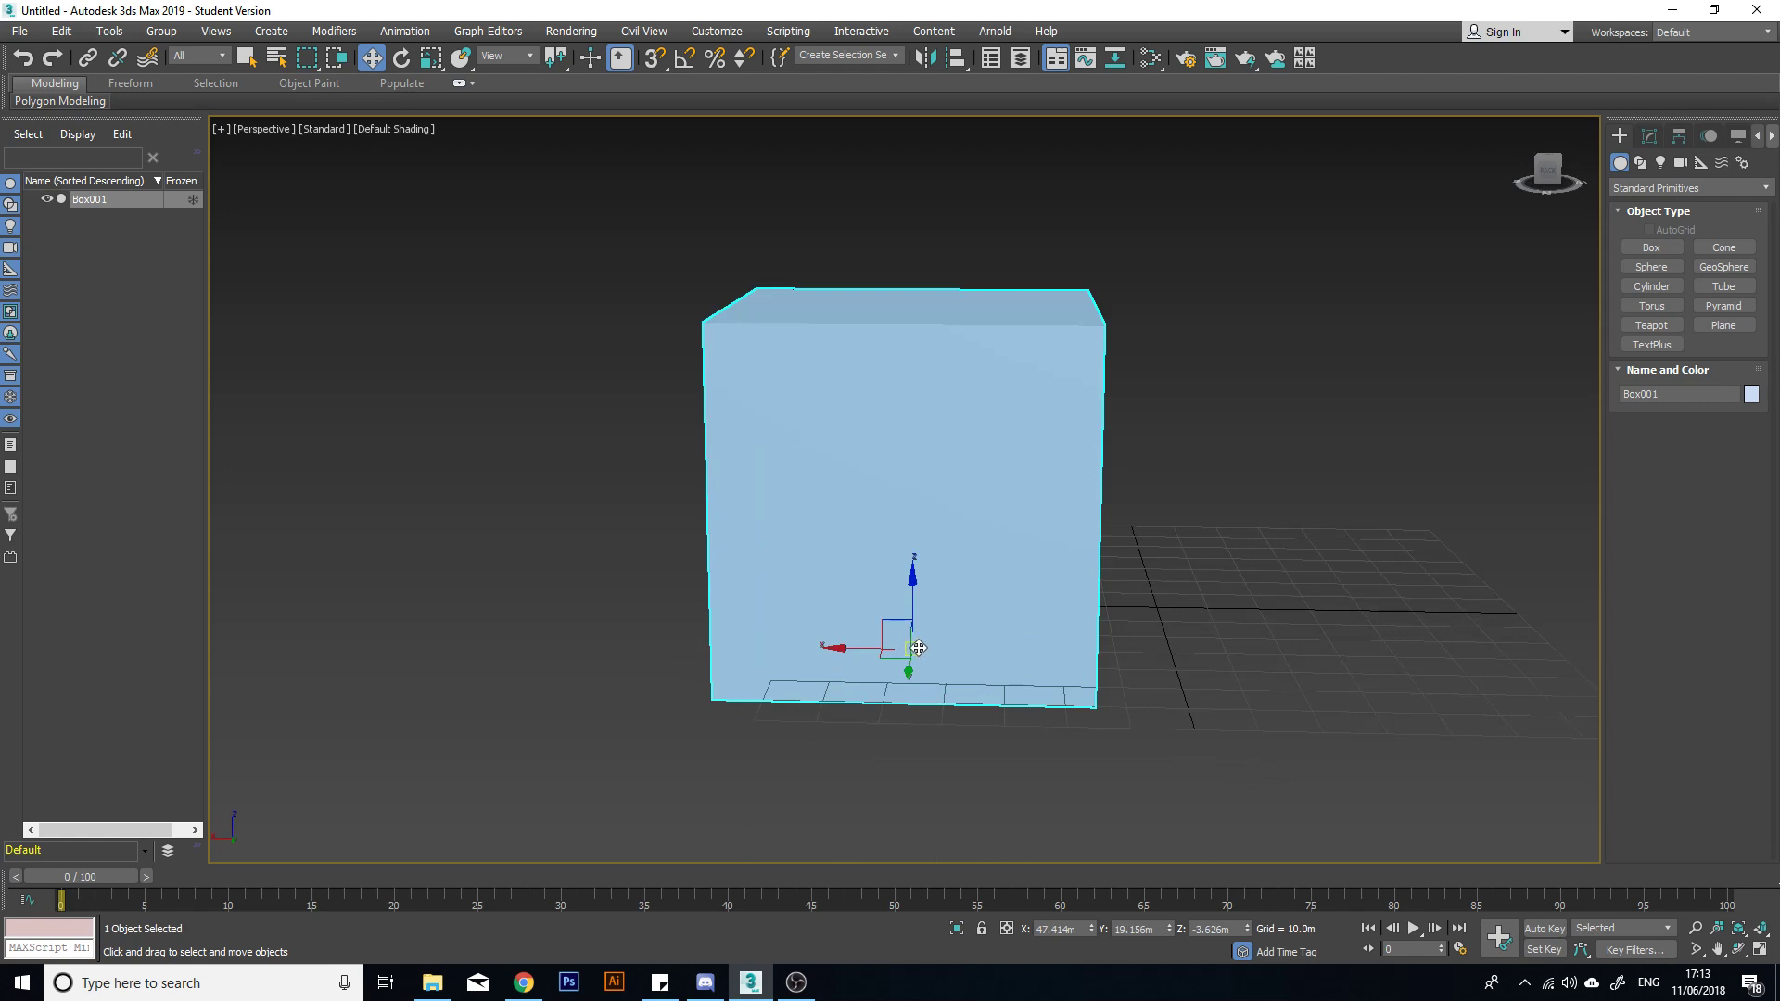
{"action": "left_click_drag", "start_coordinate": [919, 648], "coordinate": [1076, 598]}
{"action": "middle_click_drag", "start_coordinate": [1077, 598], "coordinate": [1253, 556], "text": "alt"}
{"action": "scroll", "coordinate": [1311, 452], "scroll_direction": "down", "scroll_amount": 4}
{"action": "middle_click_drag", "start_coordinate": [1311, 452], "coordinate": [1170, 577], "text": "alt"}
{"action": "scroll", "coordinate": [1383, 512], "scroll_direction": "down", "scroll_amount": 3}
{"action": "scroll", "coordinate": [1170, 577], "scroll_direction": "up", "scroll_amount": 3}
{"action": "mouse_move", "coordinate": [1170, 577]}
{"action": "middle_mouse_down", "text": "alt"}
{"action": "mouse_move", "coordinate": [1100, 529]}
{"action": "mouse_move", "coordinate": [1152, 495]}
{"action": "mouse_move", "coordinate": [1058, 498]}
{"action": "mouse_move", "coordinate": [966, 532]}
{"action": "mouse_move", "coordinate": [1001, 596]}
{"action": "mouse_move", "coordinate": [1174, 563]}
{"action": "middle_mouse_up", "text": "alt"}
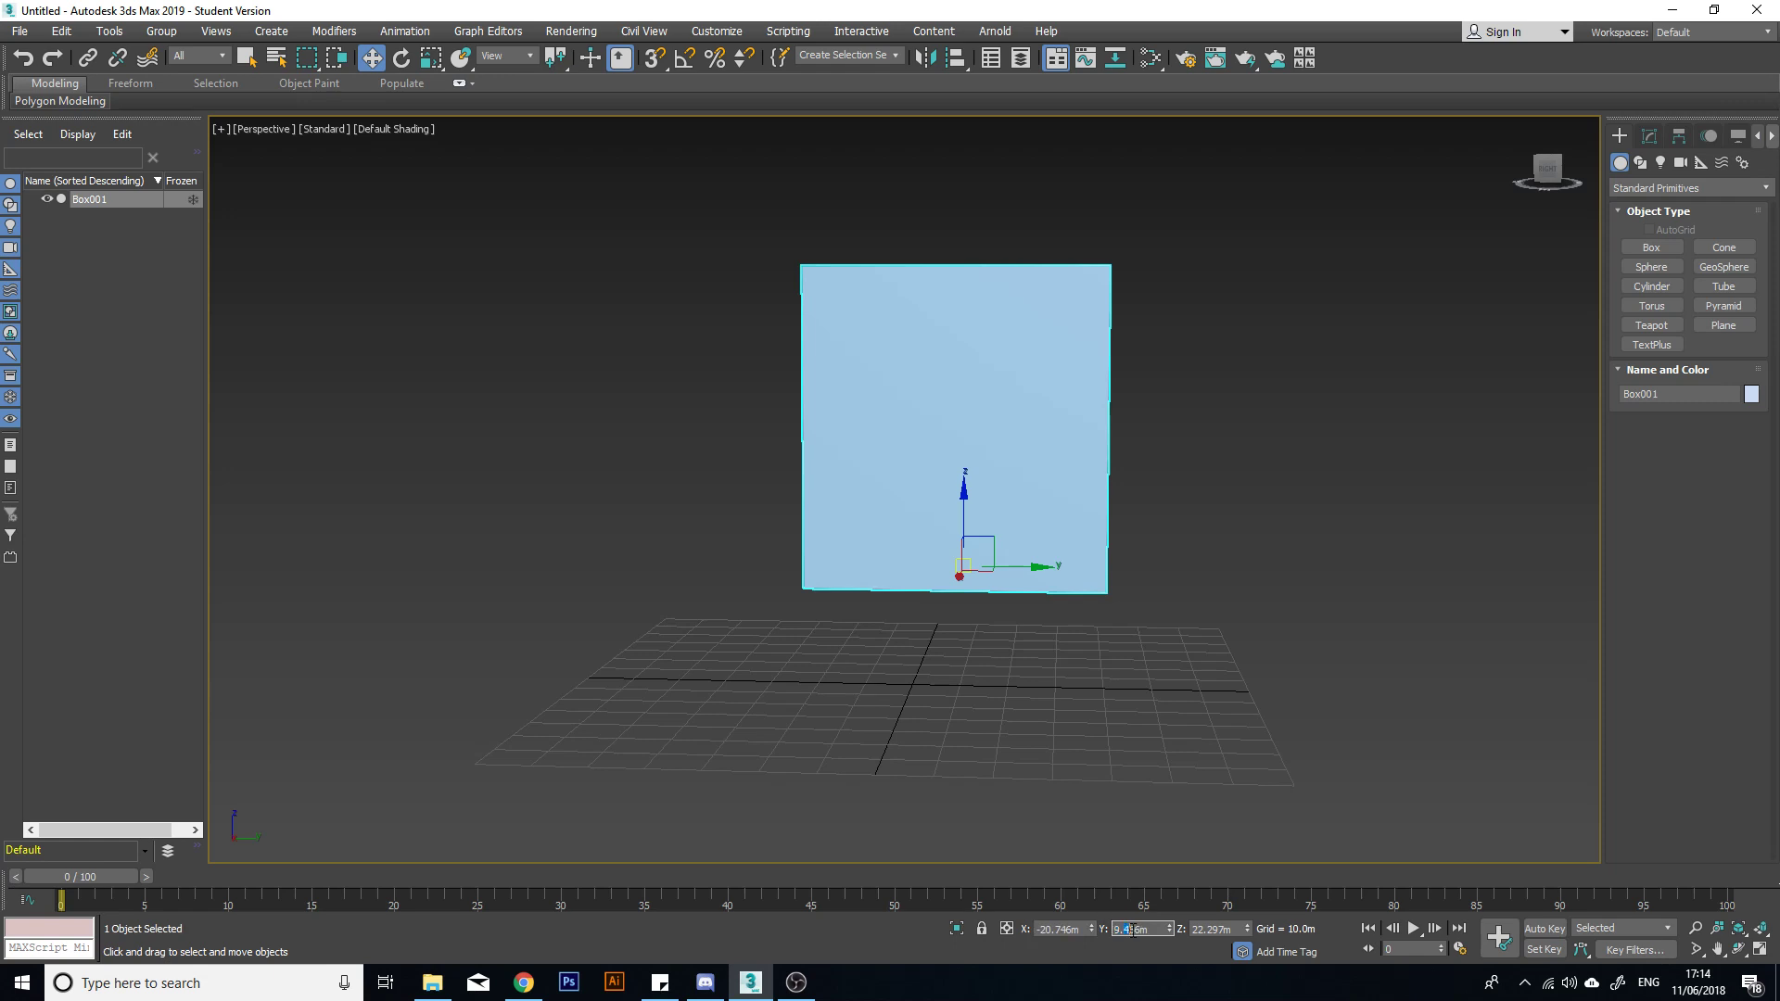
Step: Raise the box along Z to about 64.7 m and lower it to about 48.4 m
{"action": "left_click_drag", "start_coordinate": [1202, 928], "coordinate": [1232, 928]}
{"action": "left_click_drag", "start_coordinate": [966, 499], "coordinate": [990, 433]}
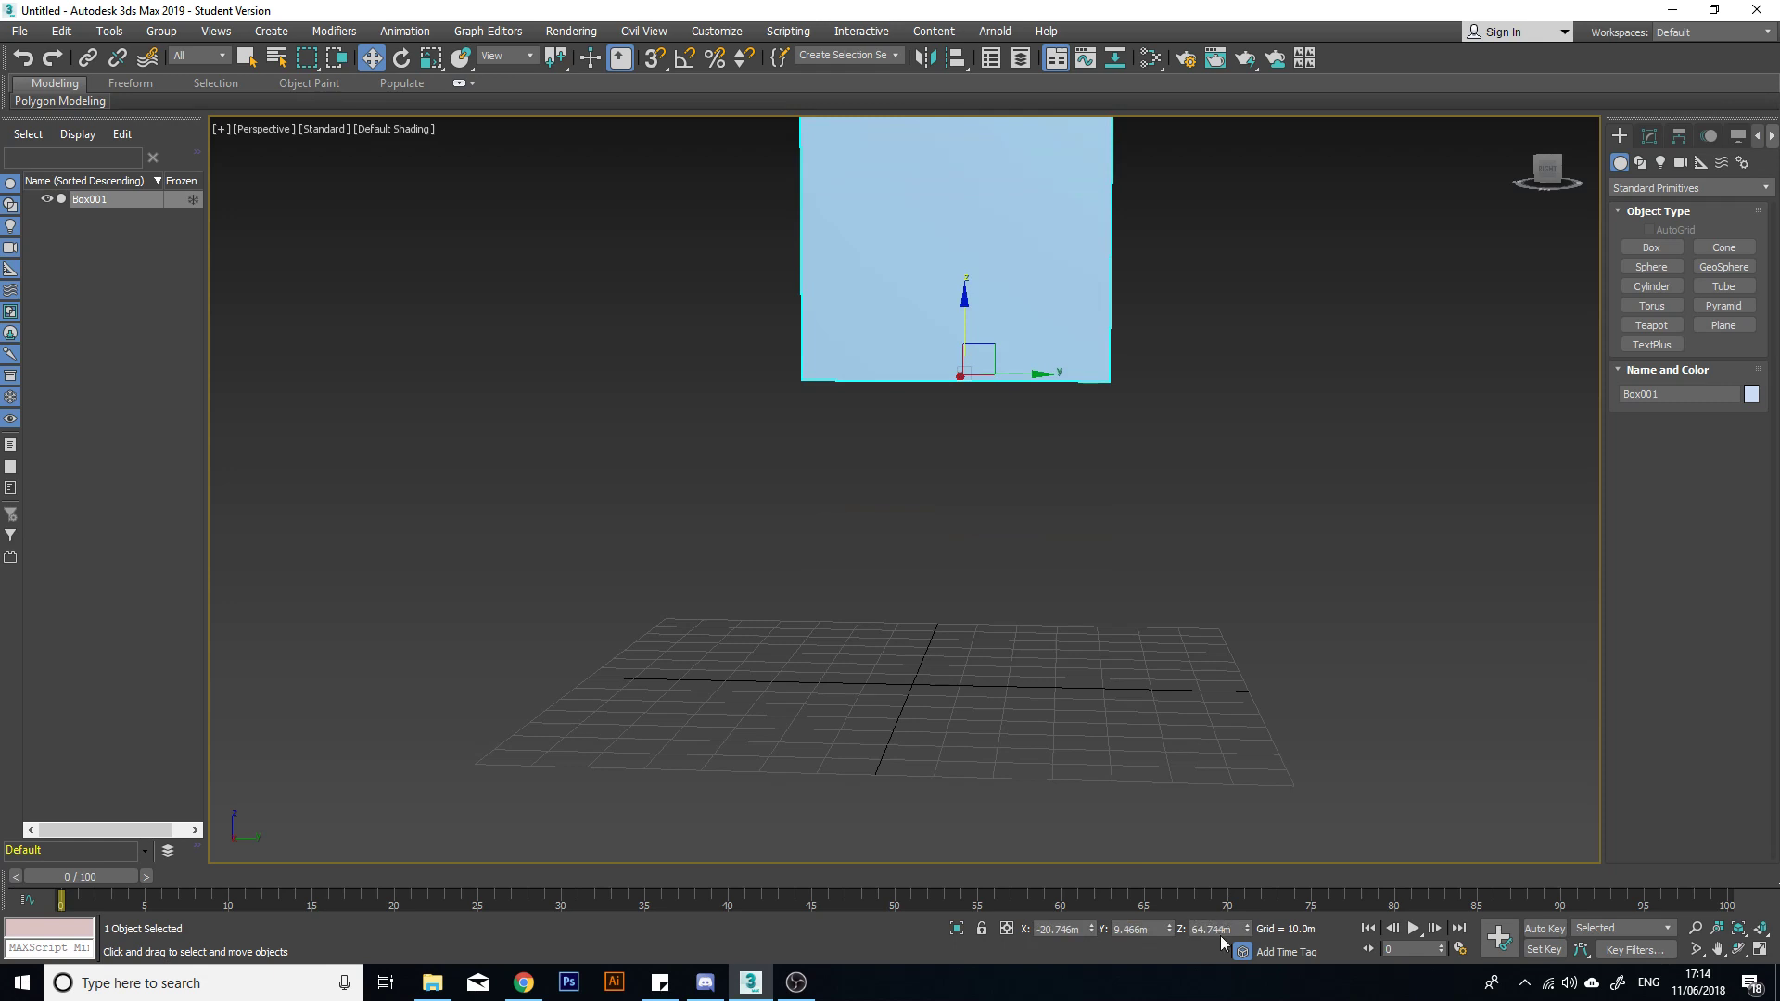
{"action": "left_click_drag", "start_coordinate": [970, 303], "coordinate": [1036, 379]}
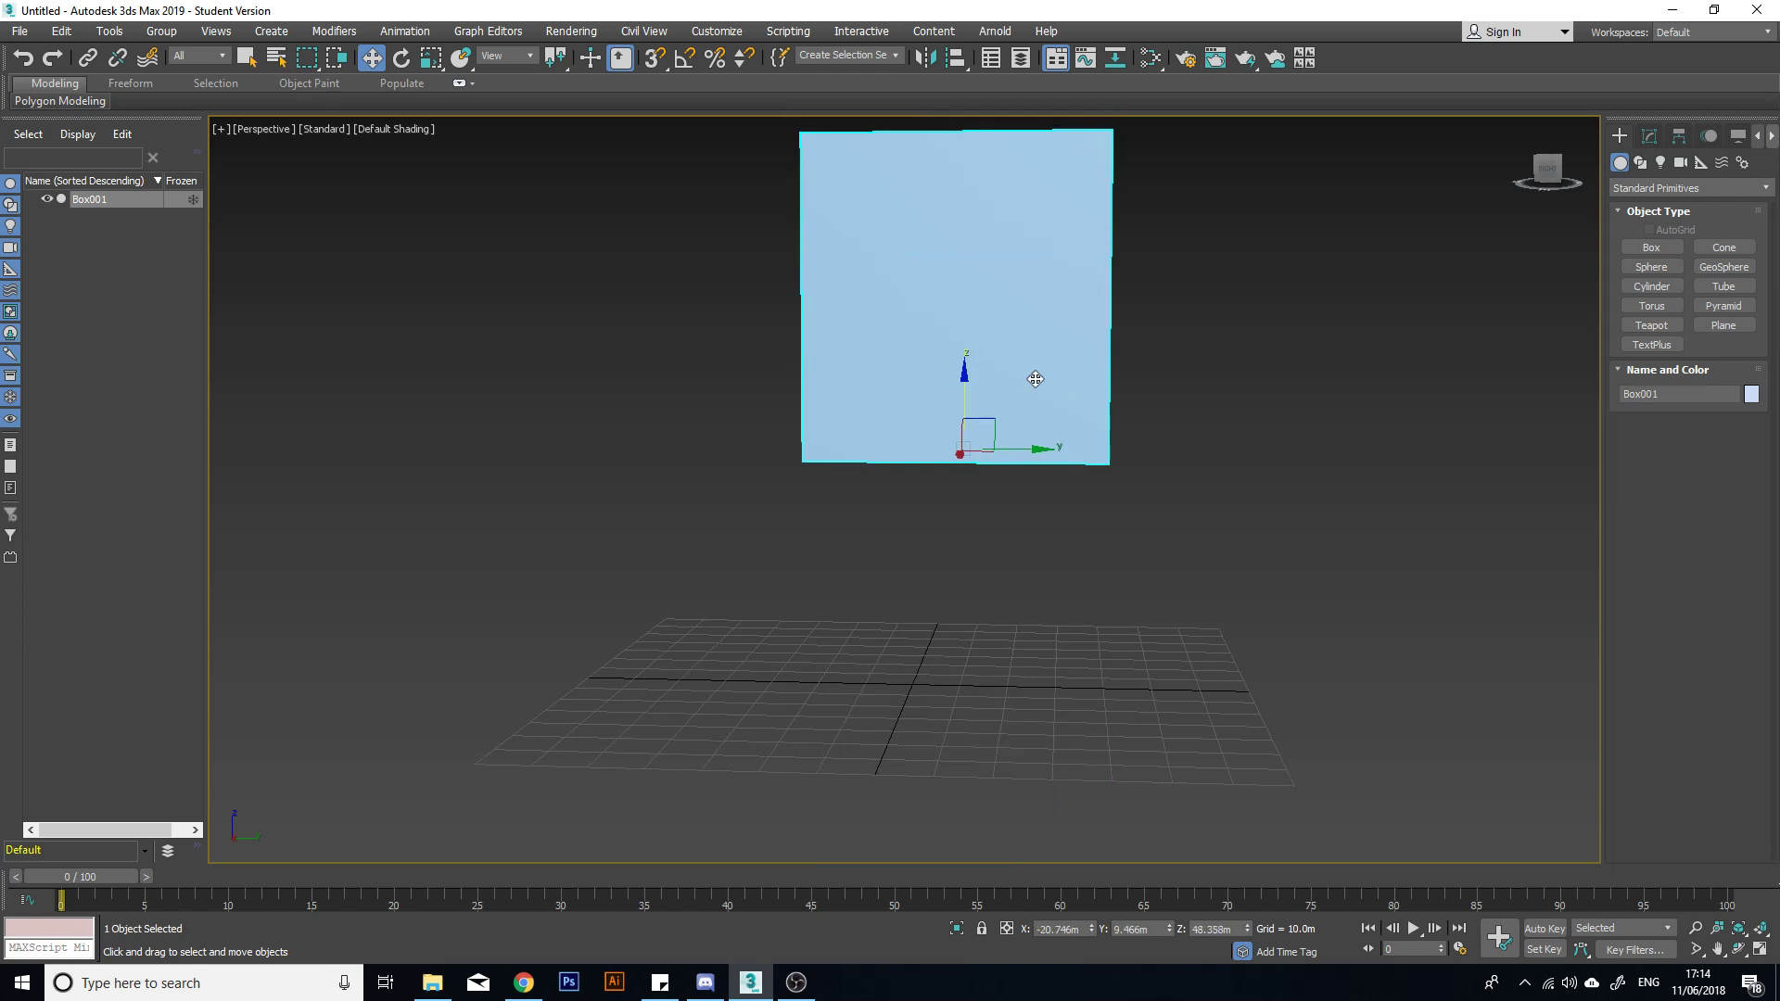
Step: Reset the box's Z position to 0 m so it sits on the grid
{"action": "right_click", "coordinate": [1248, 930]}
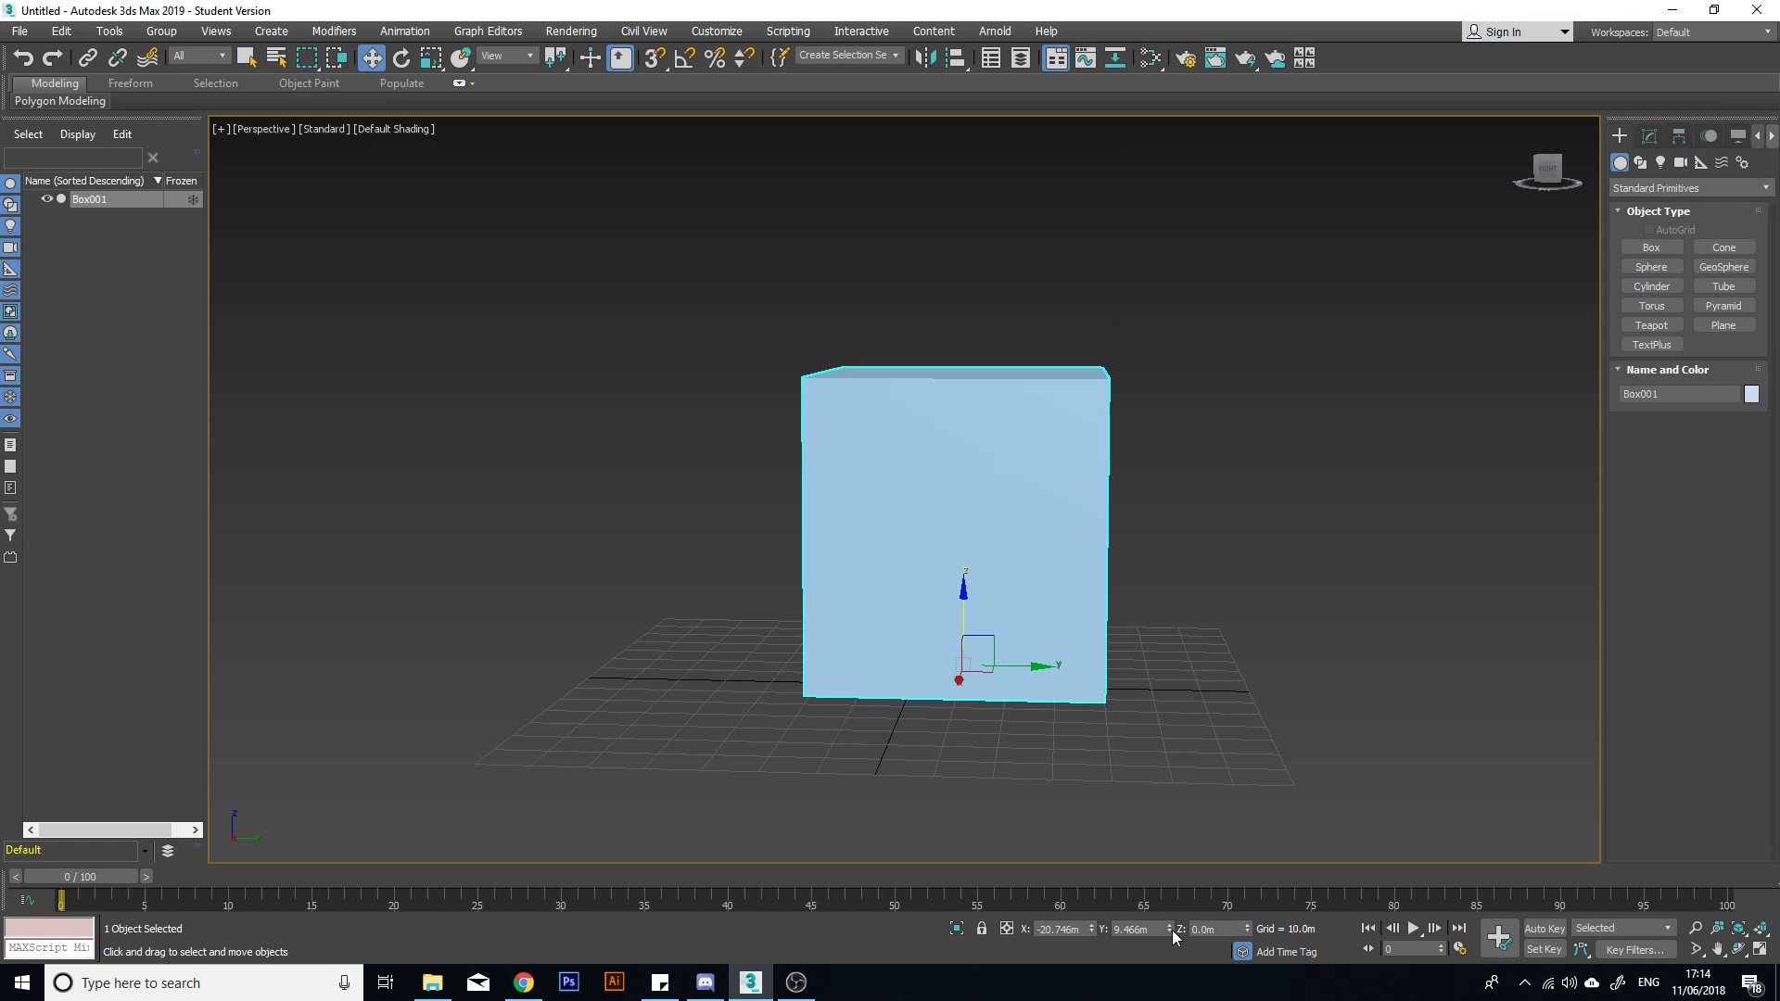
{"action": "middle_click_drag", "start_coordinate": [910, 591], "coordinate": [1479, 684], "text": "alt"}
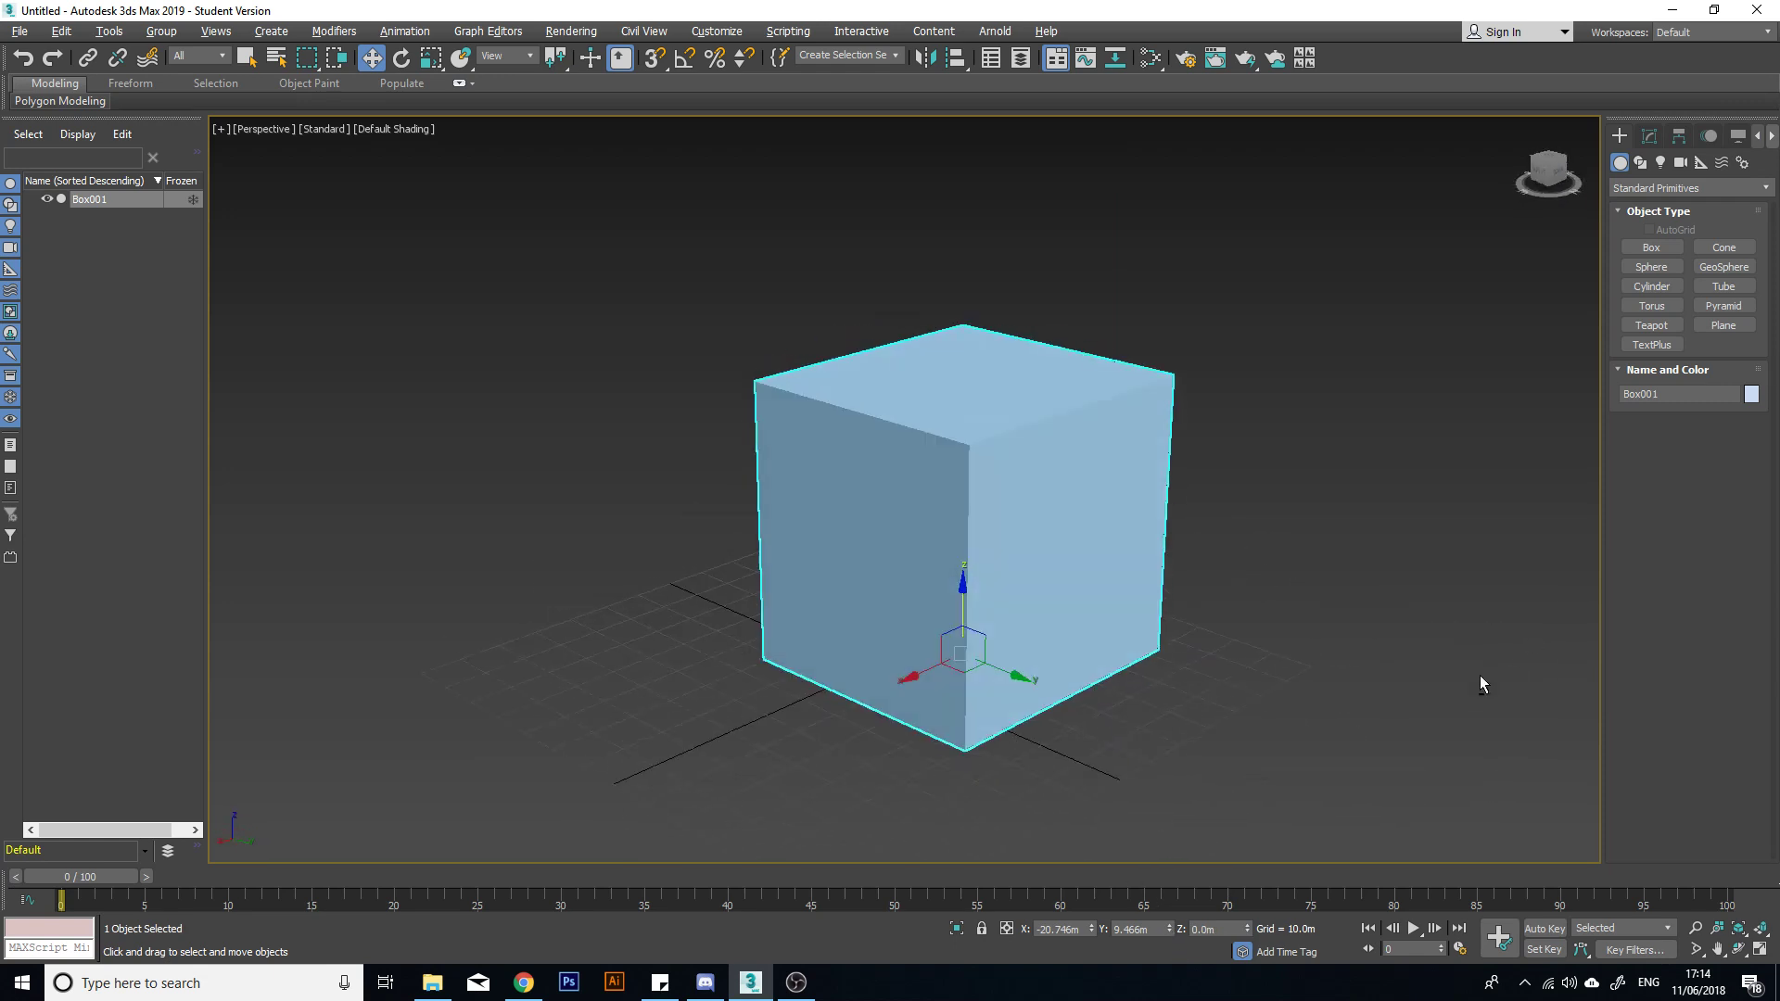
Step: Reset the box's Y and X positions to 0 m so it is centred on the grid
{"action": "right_click", "coordinate": [1170, 927]}
{"action": "right_click", "coordinate": [1092, 927]}
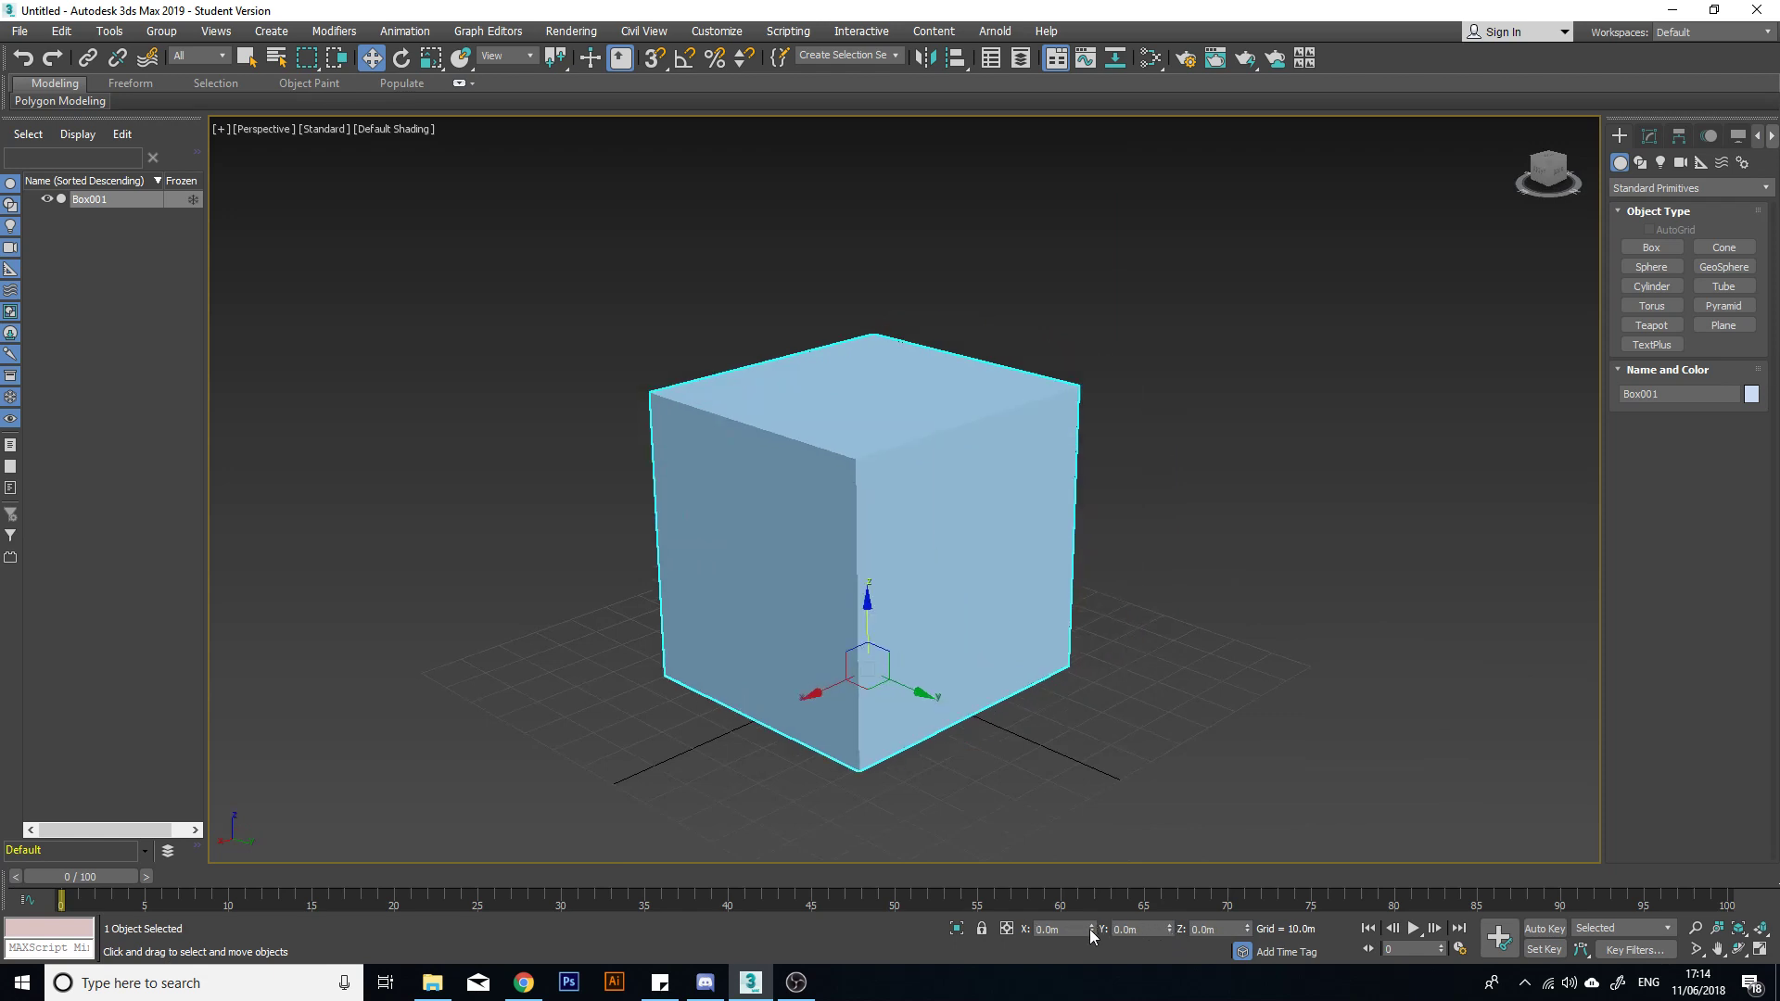
Step: Move the box down to about Z -60.0 m, and reset its Y and Z positions to 0 m
{"action": "middle_click_drag", "start_coordinate": [1161, 625], "coordinate": [853, 647], "text": "alt"}
{"action": "left_click_drag", "start_coordinate": [854, 647], "coordinate": [313, 859]}
{"action": "right_click", "coordinate": [1170, 930]}
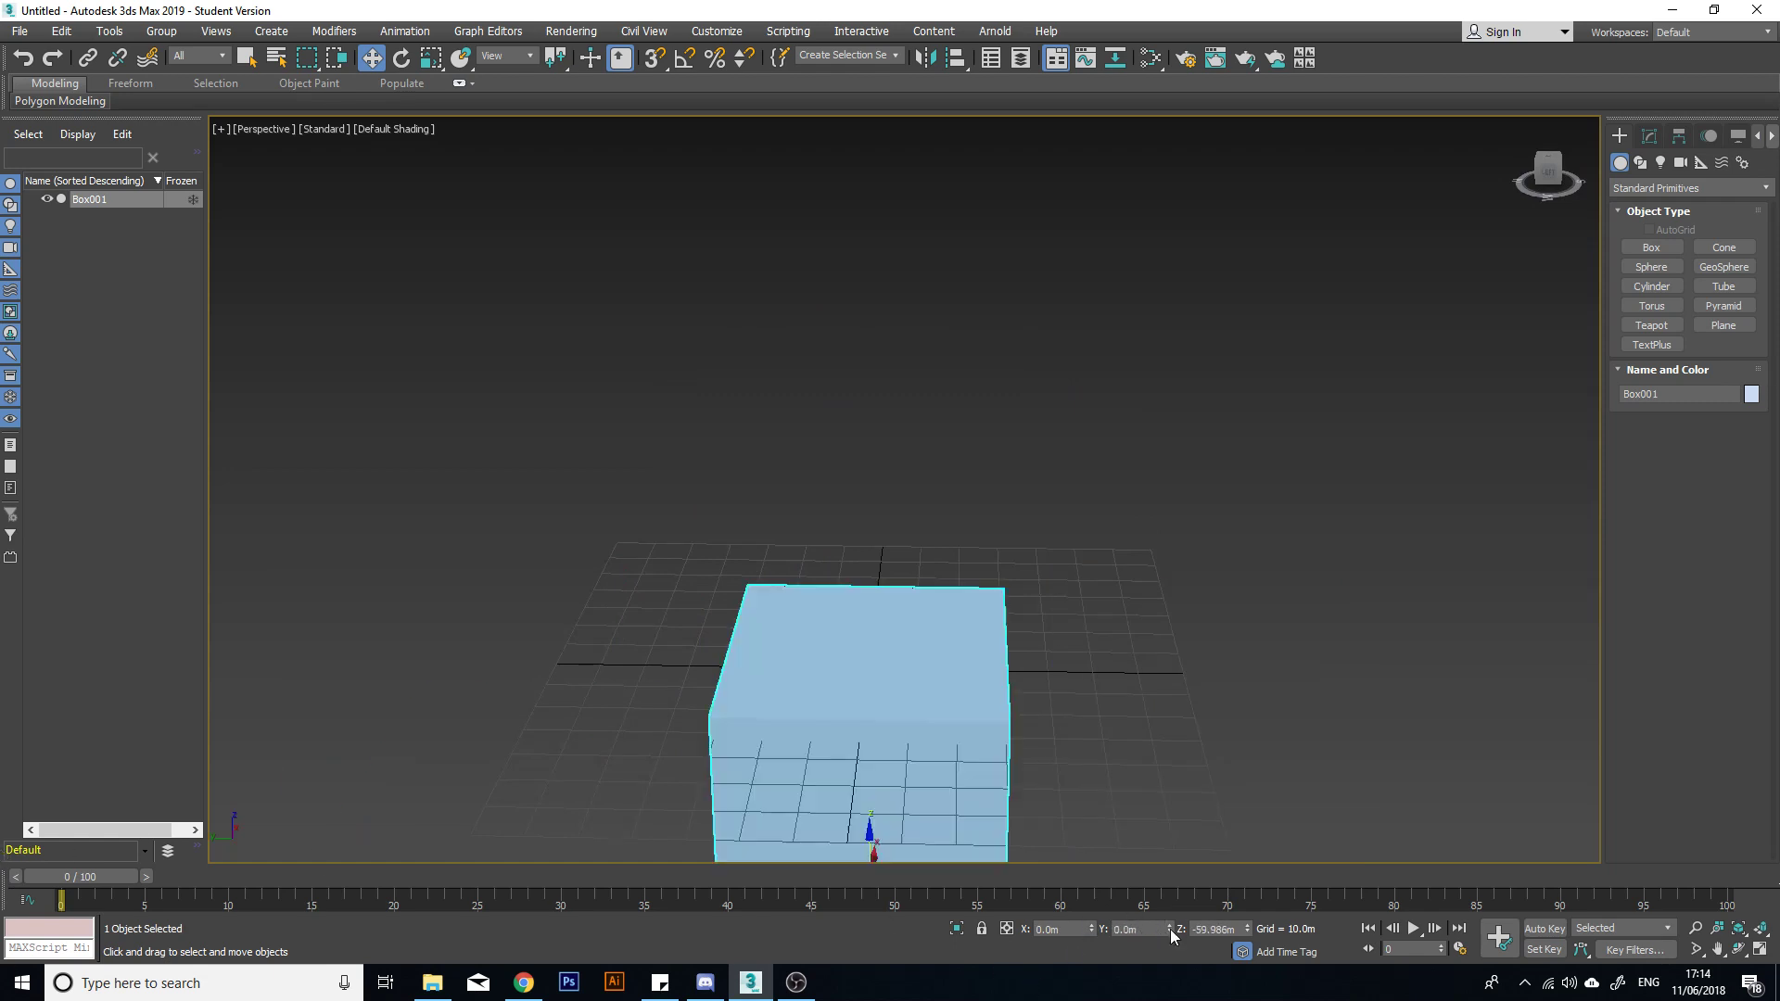
{"action": "right_click", "coordinate": [1245, 930]}
Step: Switch between the Rotate, Move and Scale tools with the box selected, ending on Scale
{"action": "middle_click_drag", "start_coordinate": [1175, 426], "coordinate": [983, 424], "text": "alt"}
{"action": "scroll", "coordinate": [955, 278], "scroll_direction": "down", "scroll_amount": 3}
{"action": "middle_click_drag", "start_coordinate": [804, 482], "coordinate": [831, 484], "text": "alt"}
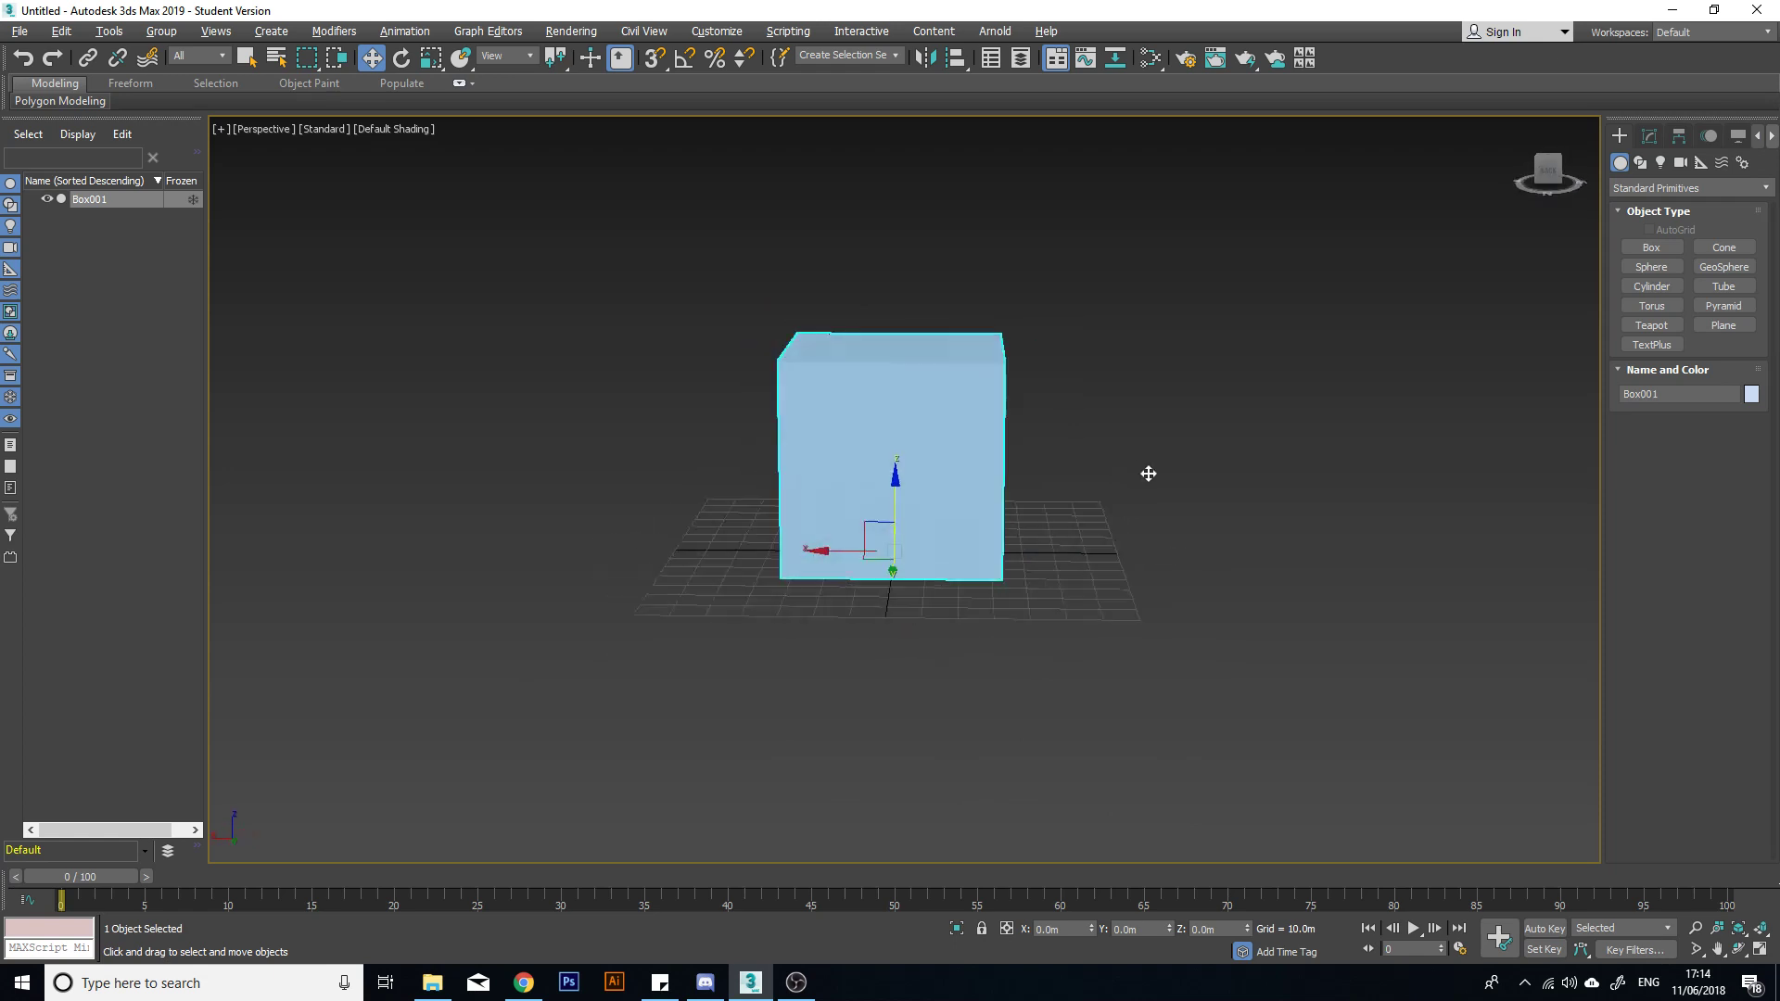
{"action": "middle_click_drag", "start_coordinate": [1149, 473], "coordinate": [1251, 497], "text": "alt"}
{"action": "scroll", "coordinate": [945, 508], "scroll_direction": "up", "scroll_amount": 2}
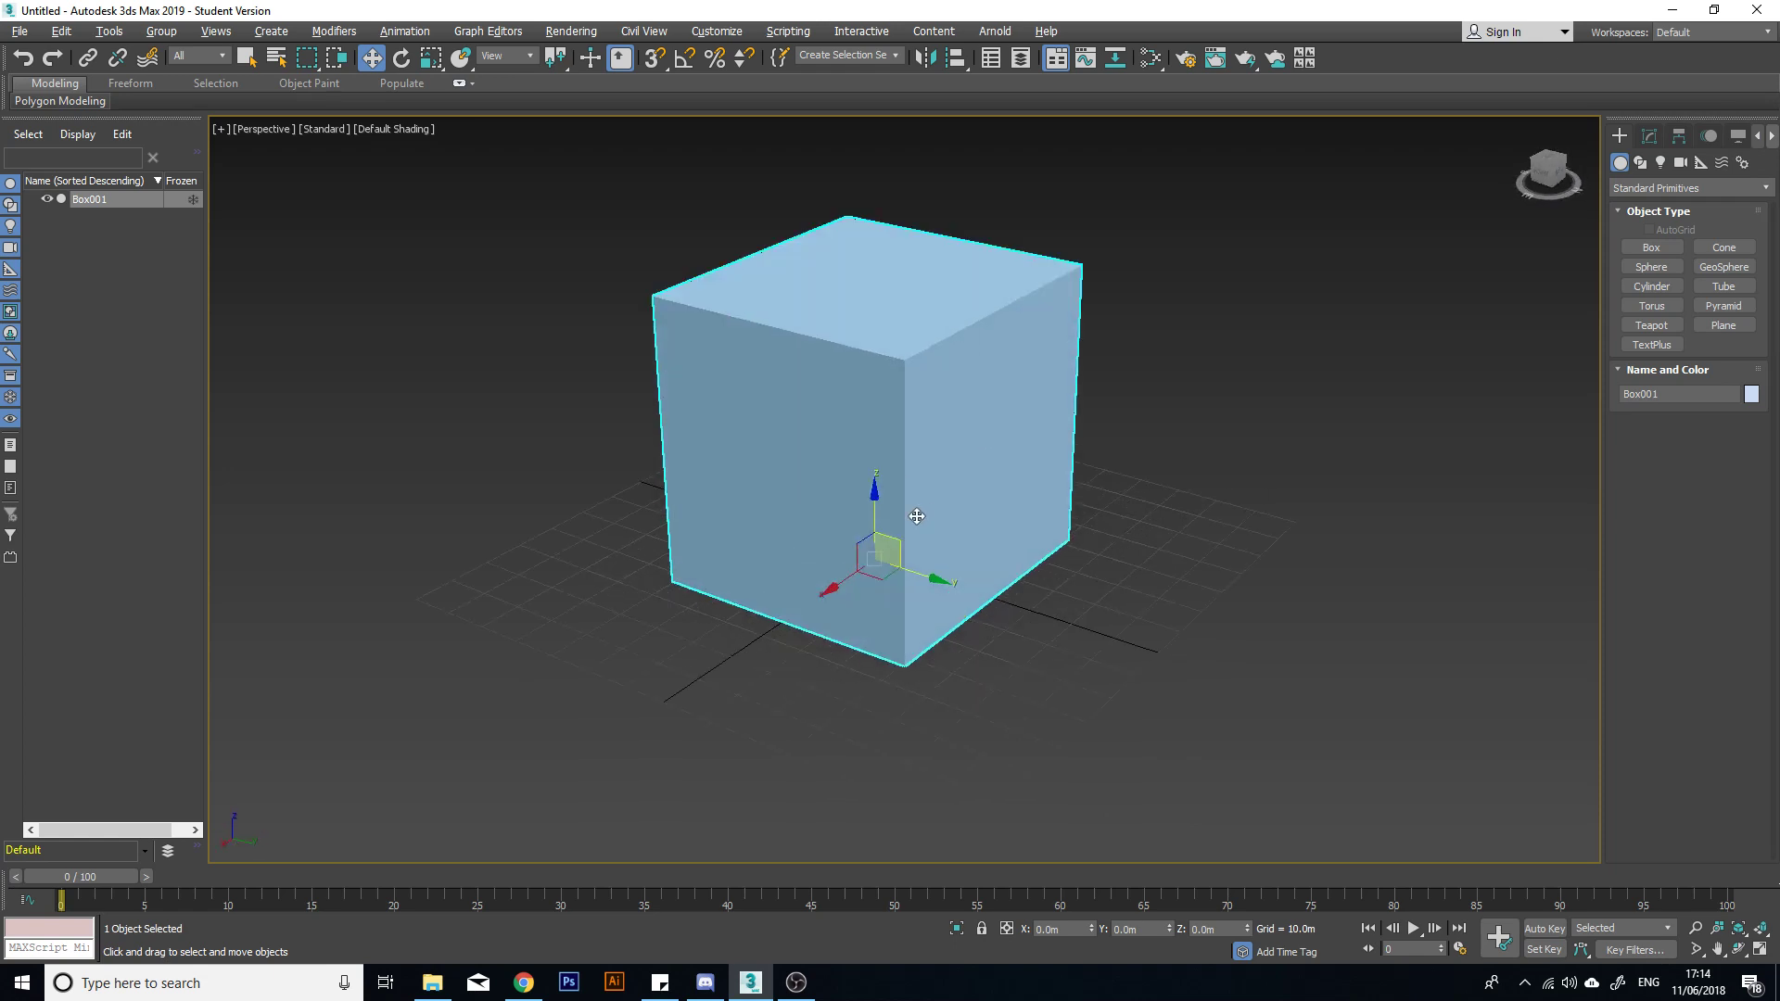
{"action": "middle_click_drag", "start_coordinate": [916, 513], "coordinate": [947, 506], "text": "alt"}
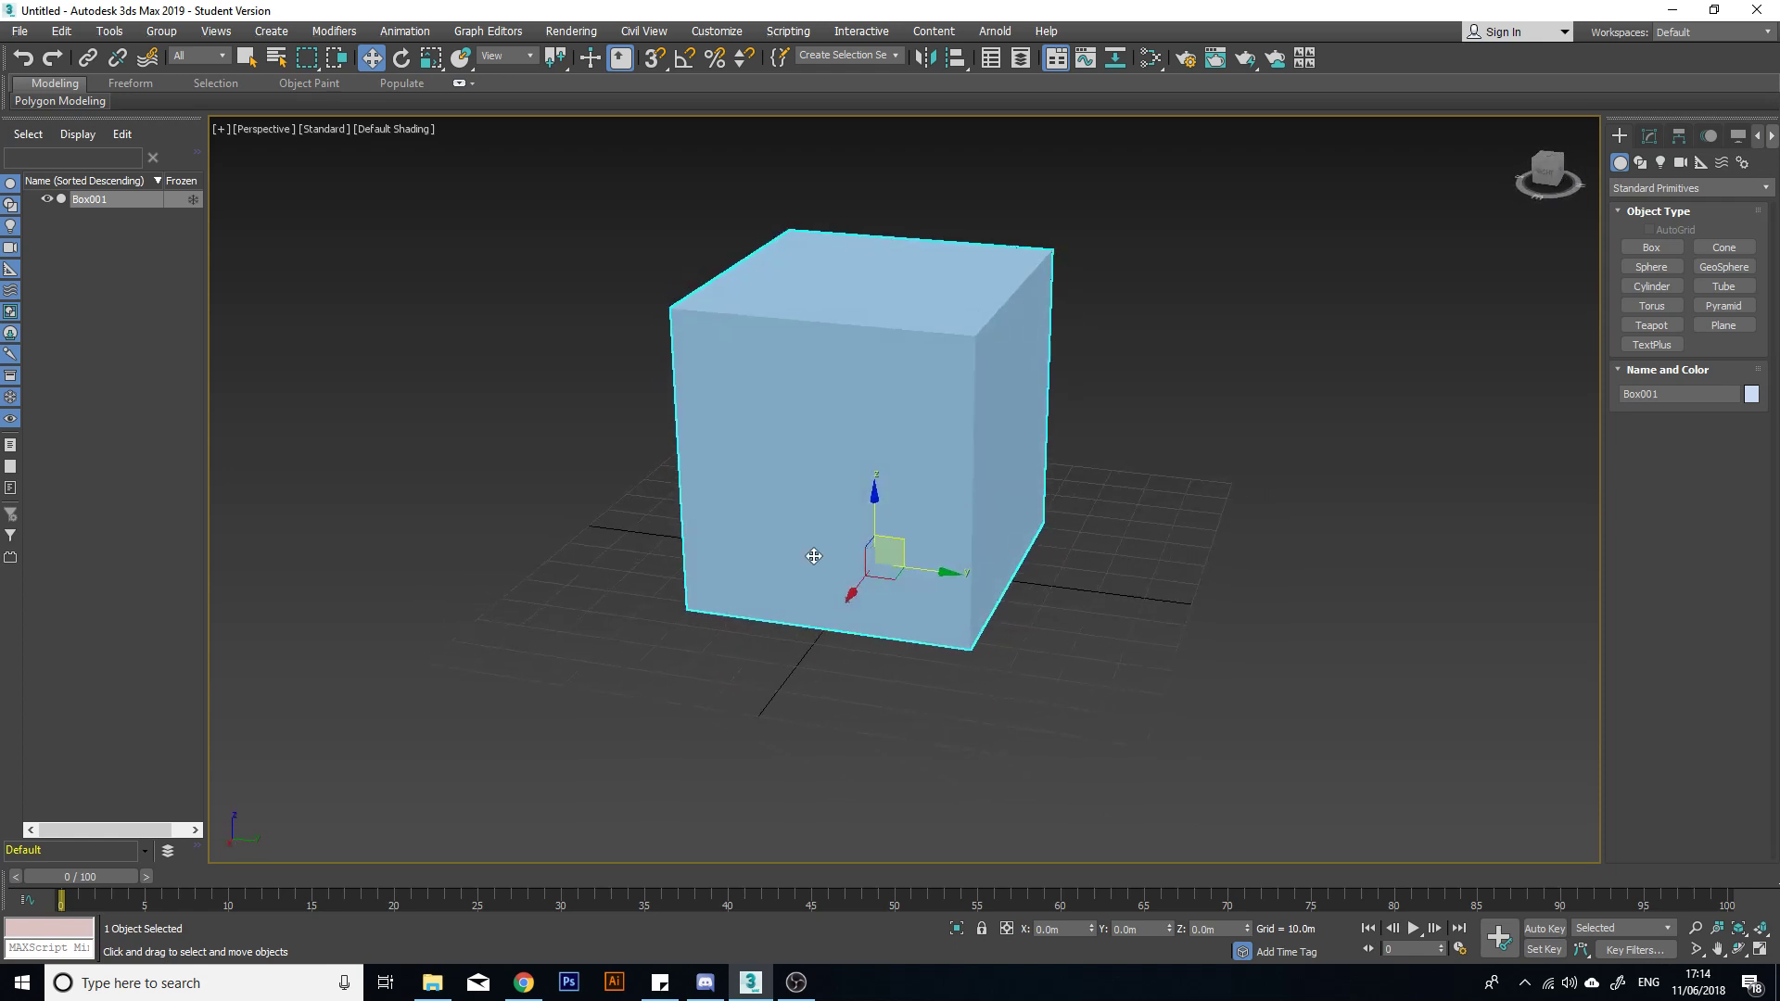
{"action": "key", "text": "e"}
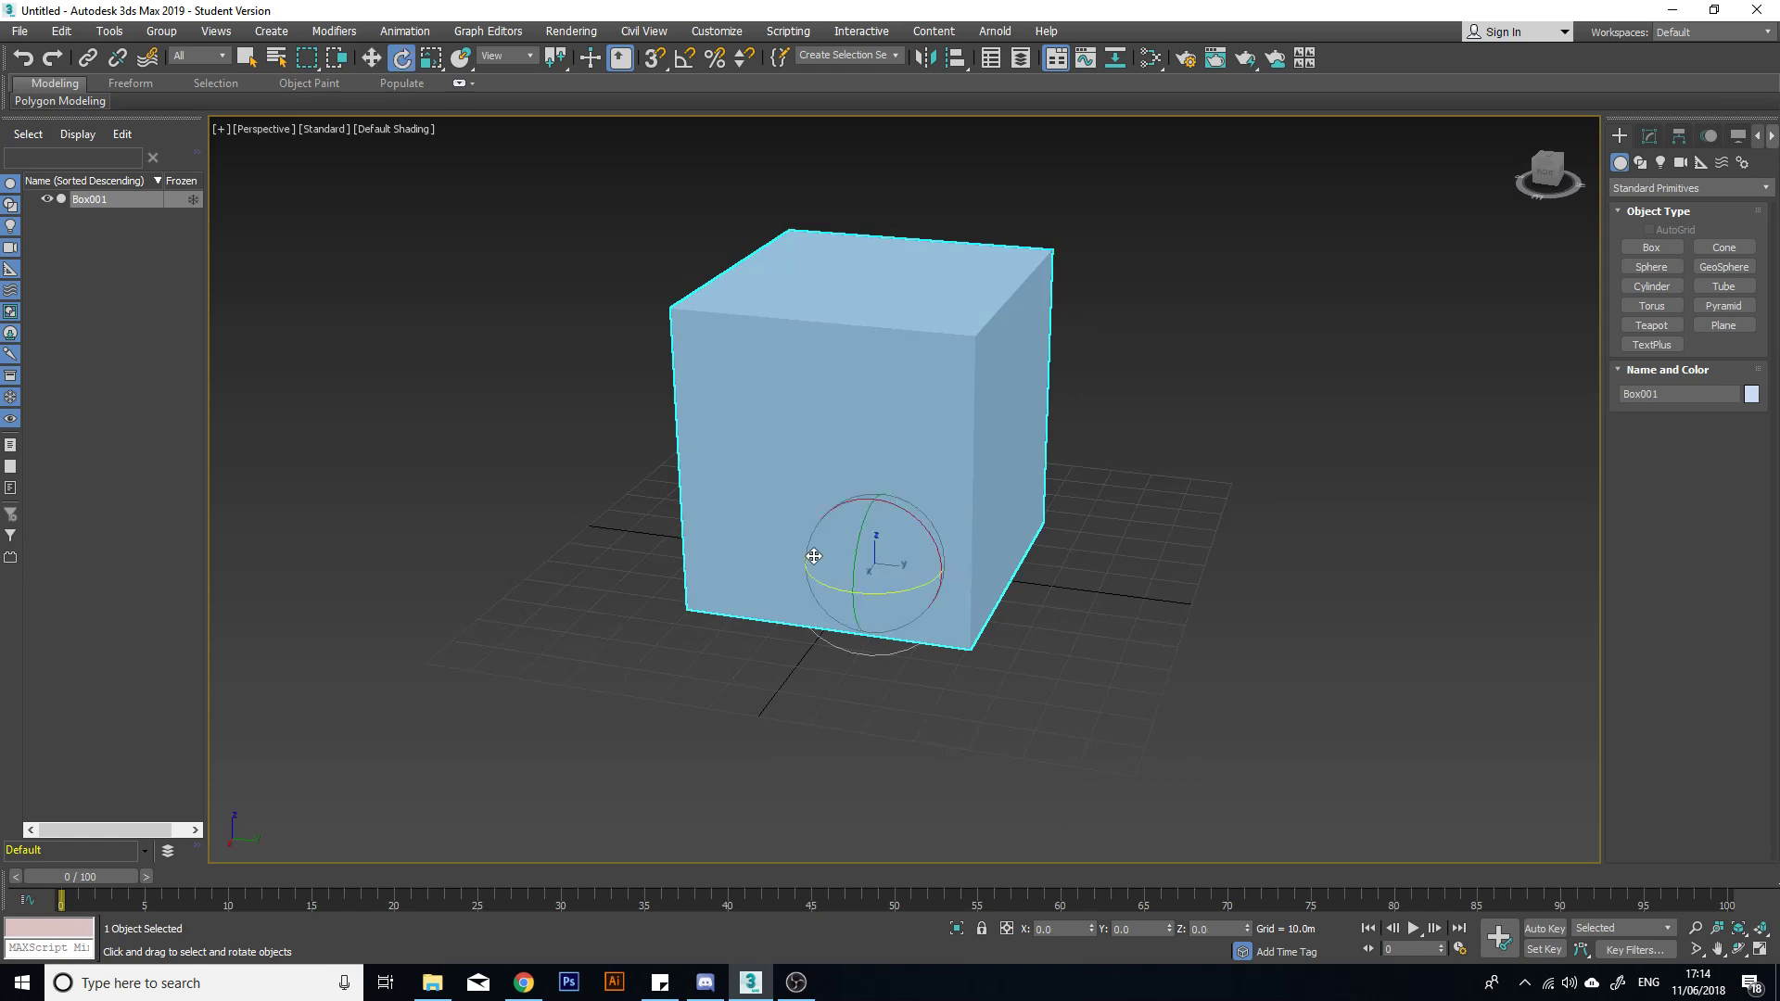
{"action": "key", "text": "w"}
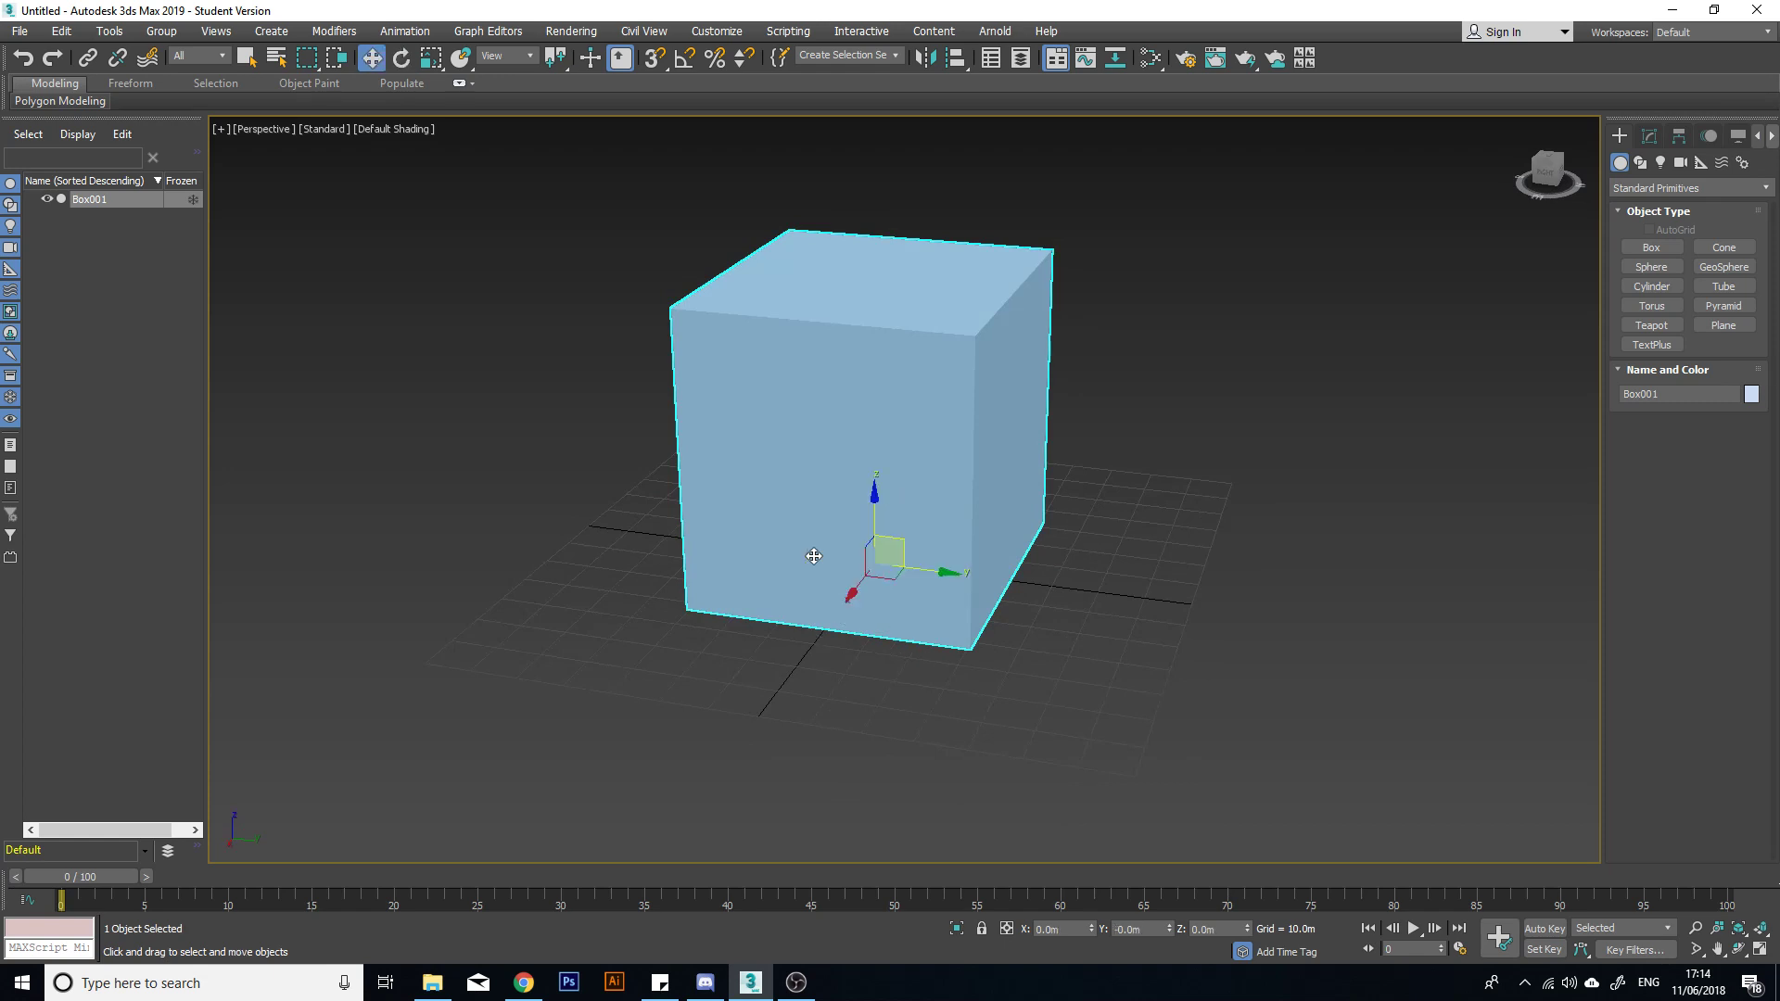
{"action": "key", "text": "r"}
{"action": "key", "text": "w"}
{"action": "key", "text": "e"}
{"action": "left_click", "coordinate": [431, 58]}
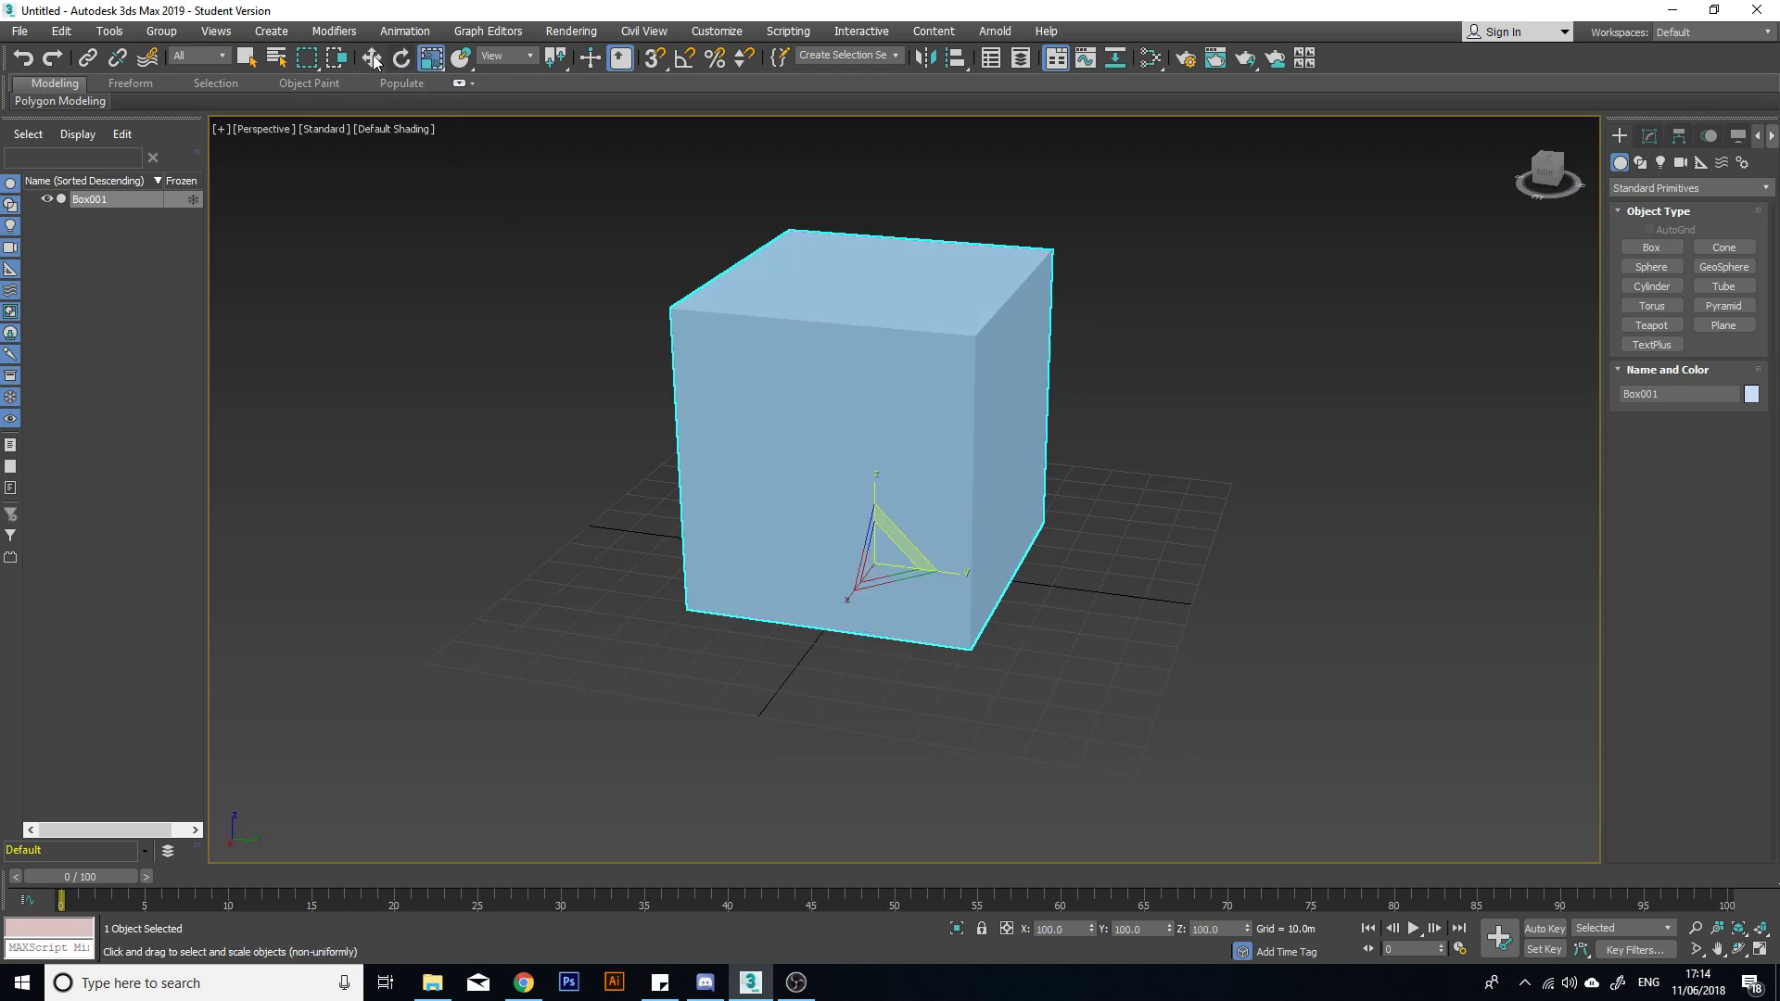
Step: Activate the Move, Rotate and Scale tools in turn and return to Move
{"action": "left_click", "coordinate": [373, 57]}
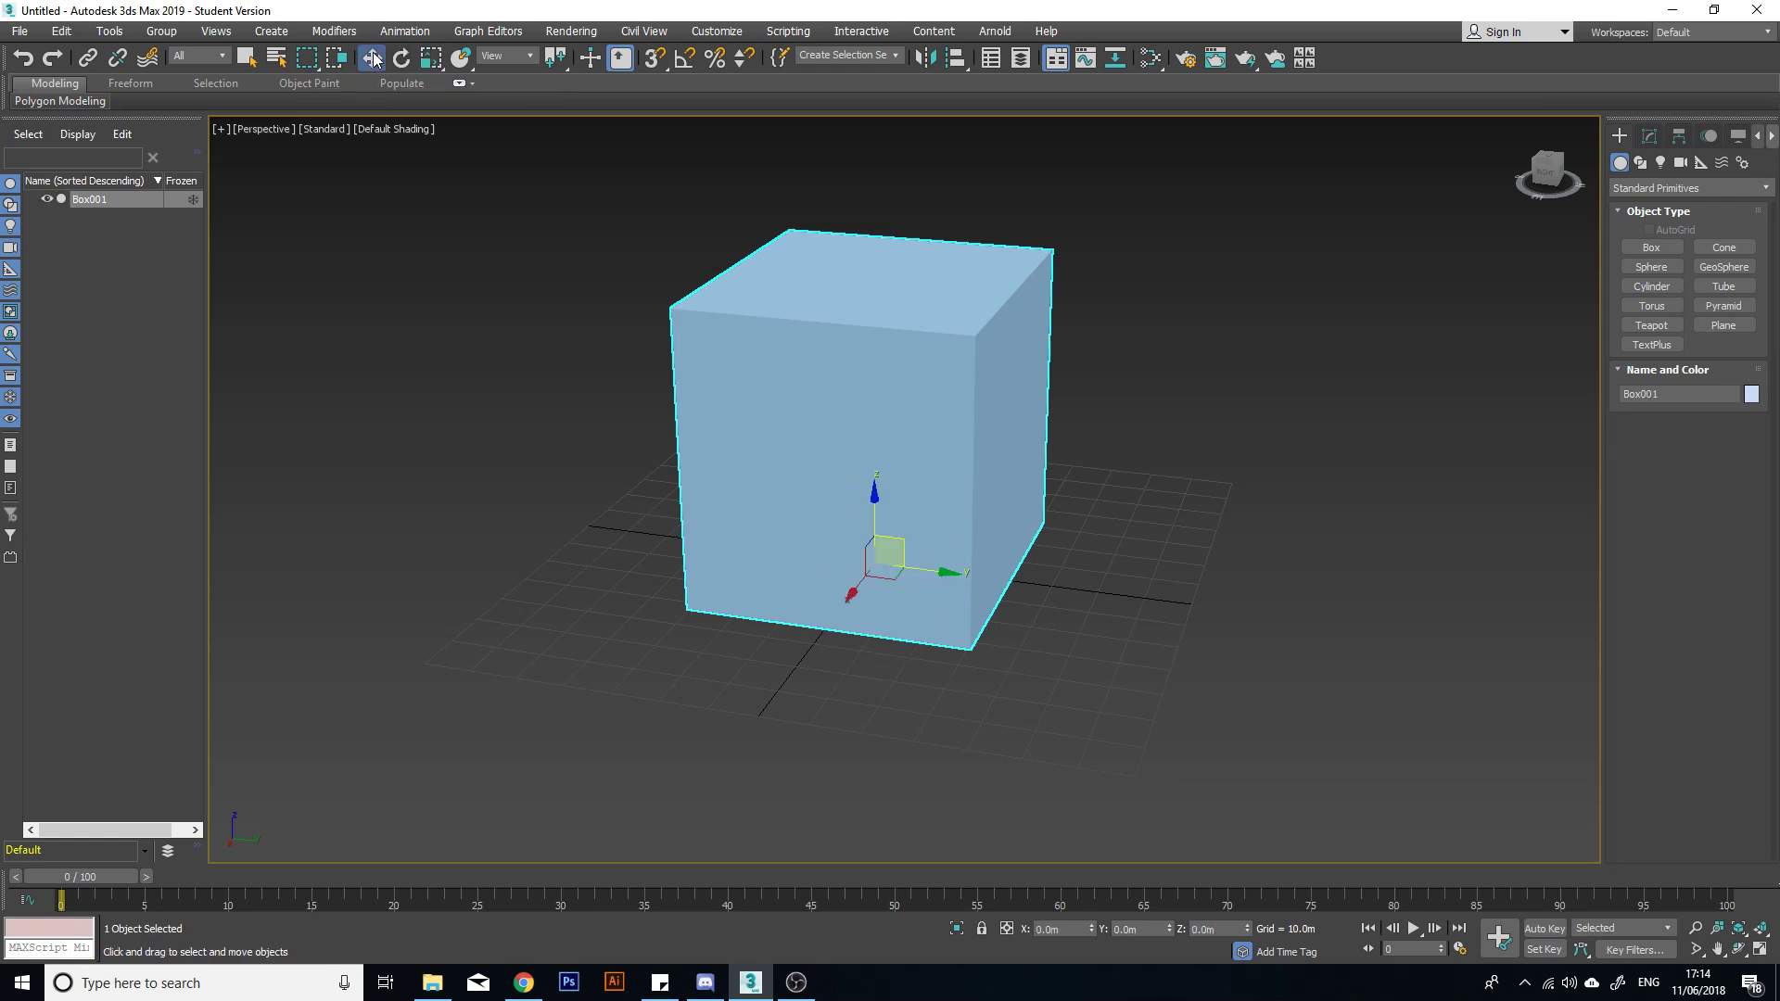
{"action": "left_click", "coordinate": [405, 59]}
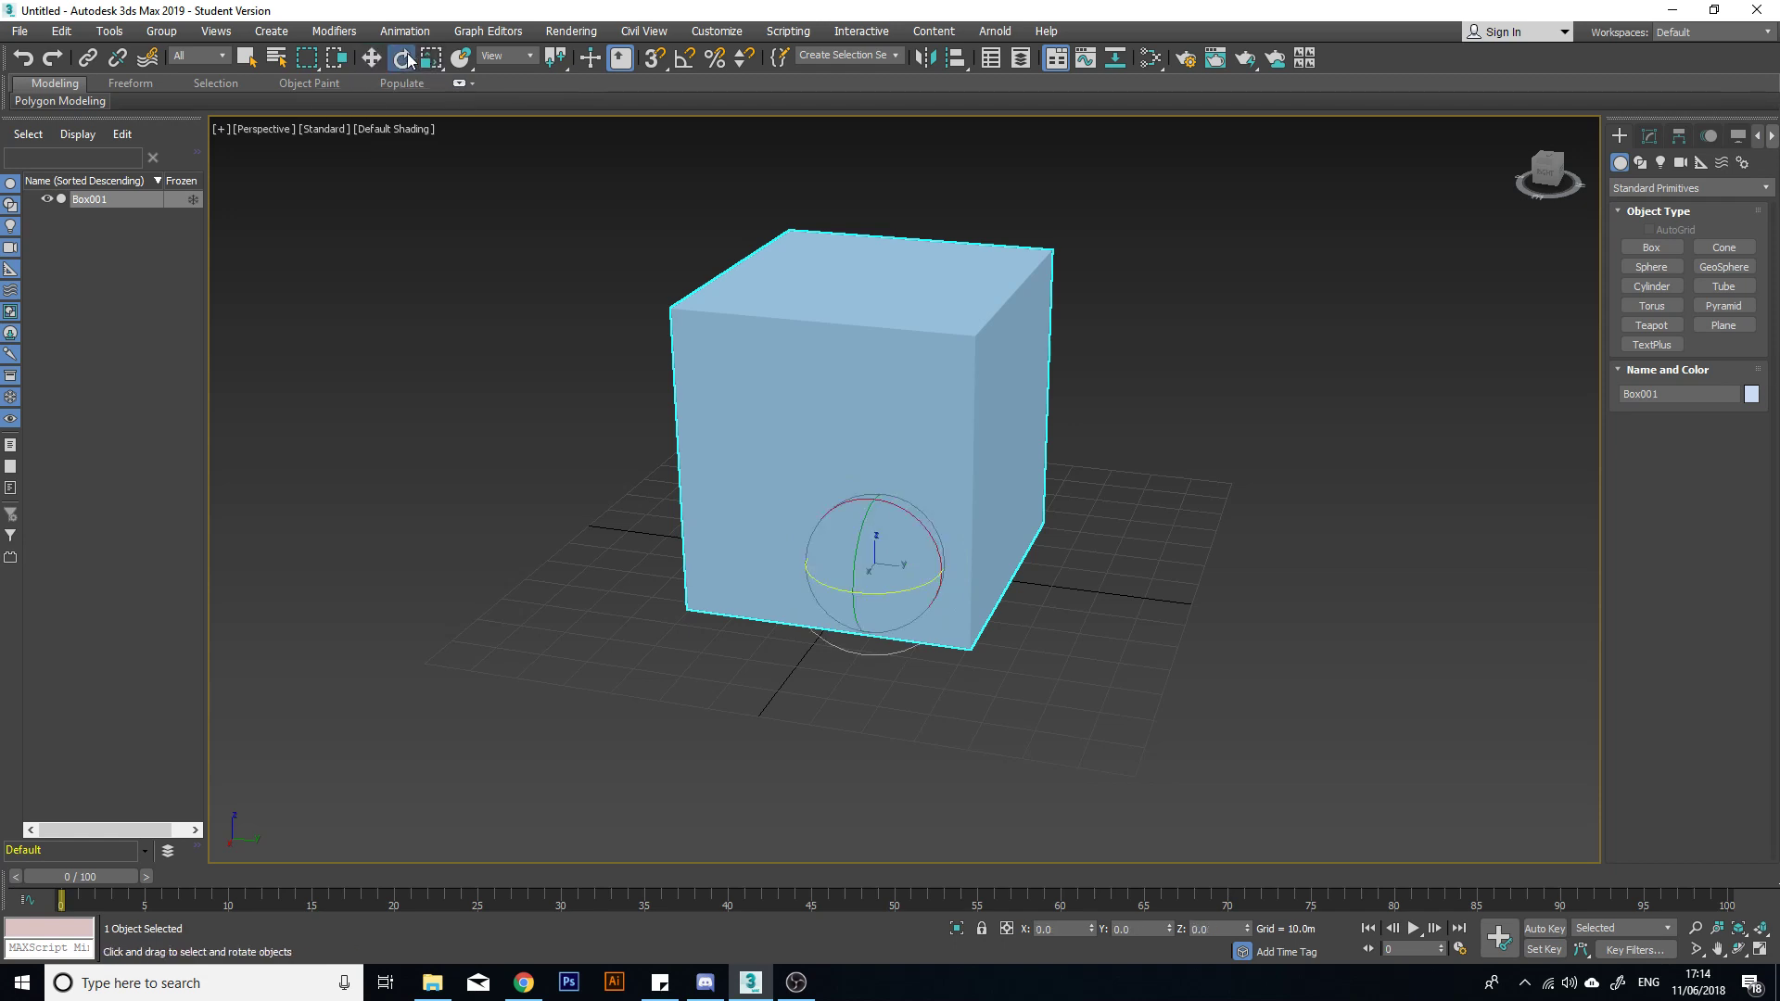
{"action": "left_click", "coordinate": [431, 59]}
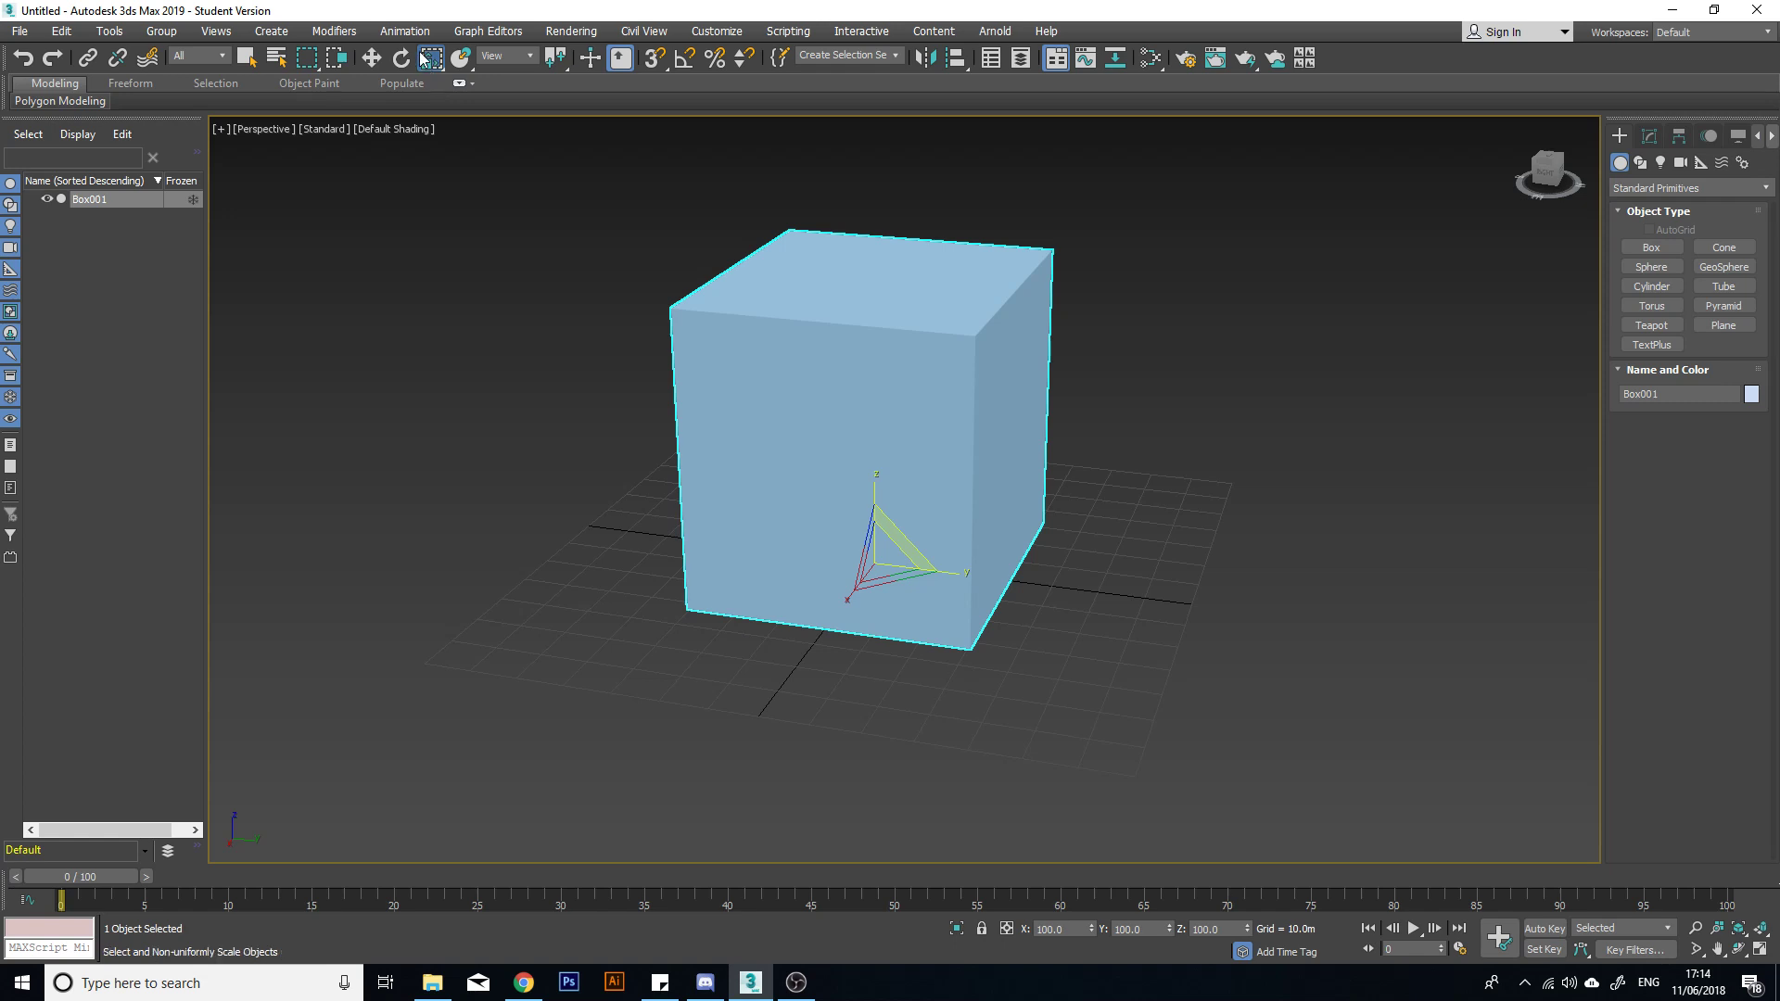
{"action": "left_click", "coordinate": [376, 60]}
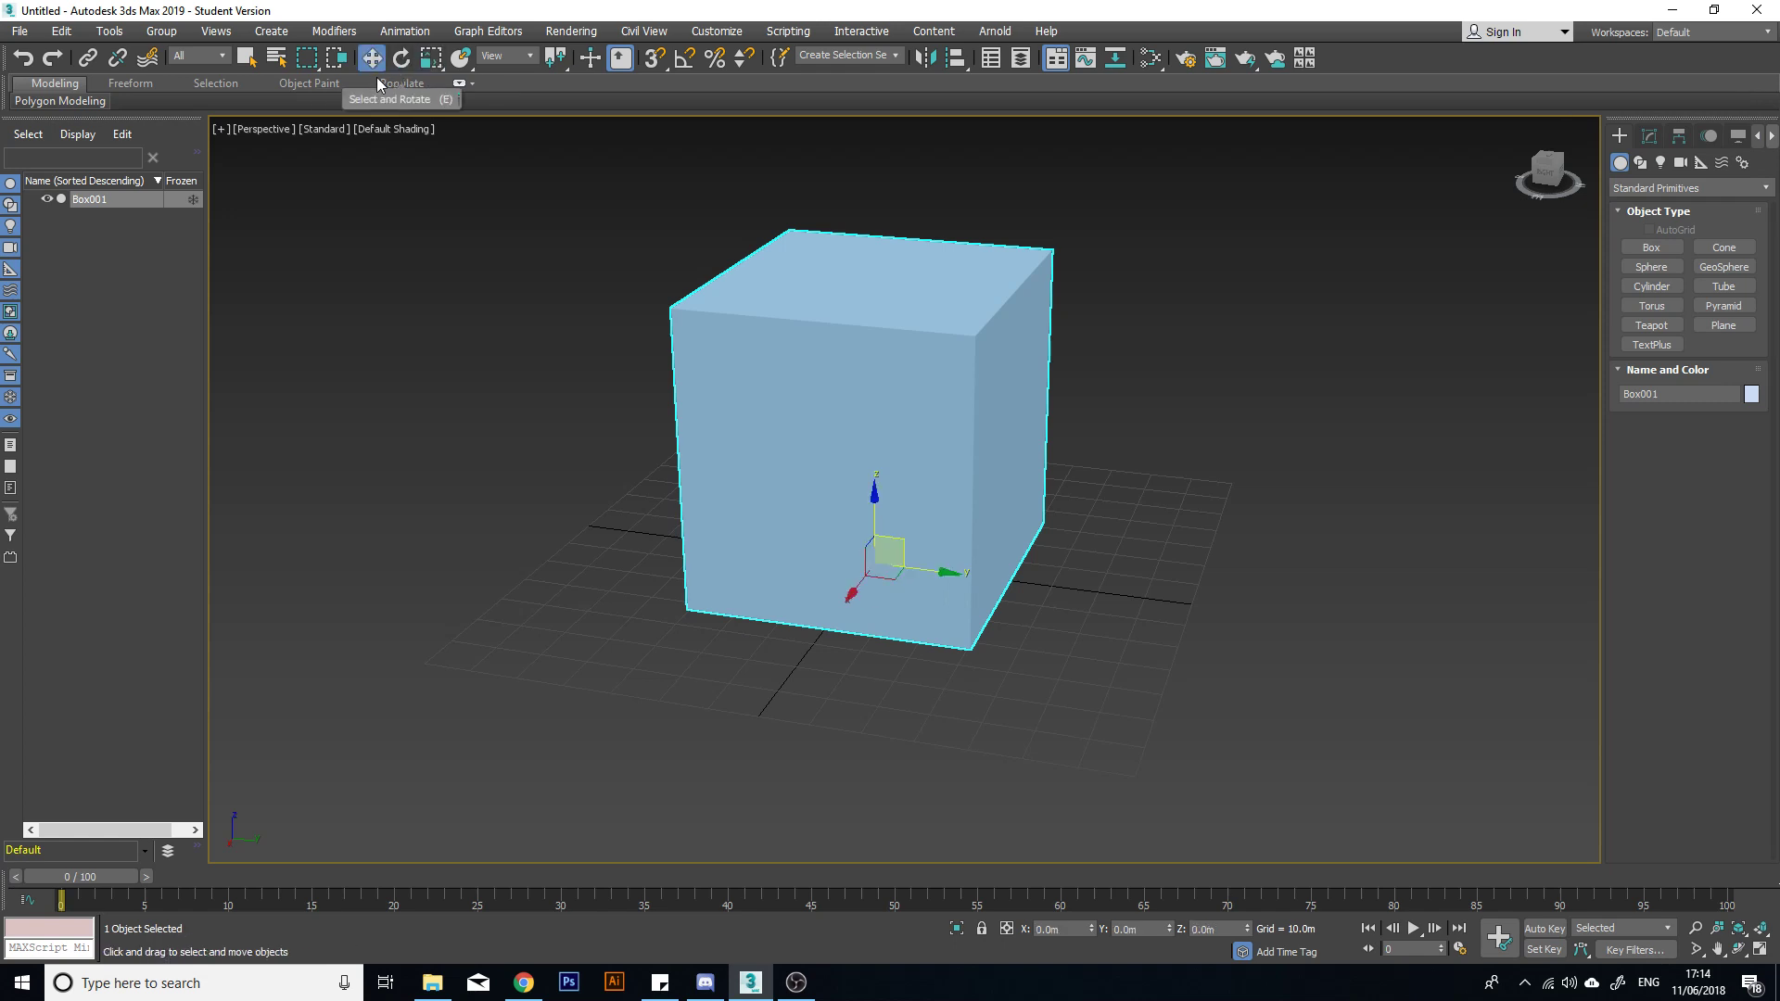
Step: Cycle repeatedly through the Rotate, Scale and Move tools, finishing with Rotate active
{"action": "key", "text": "e"}
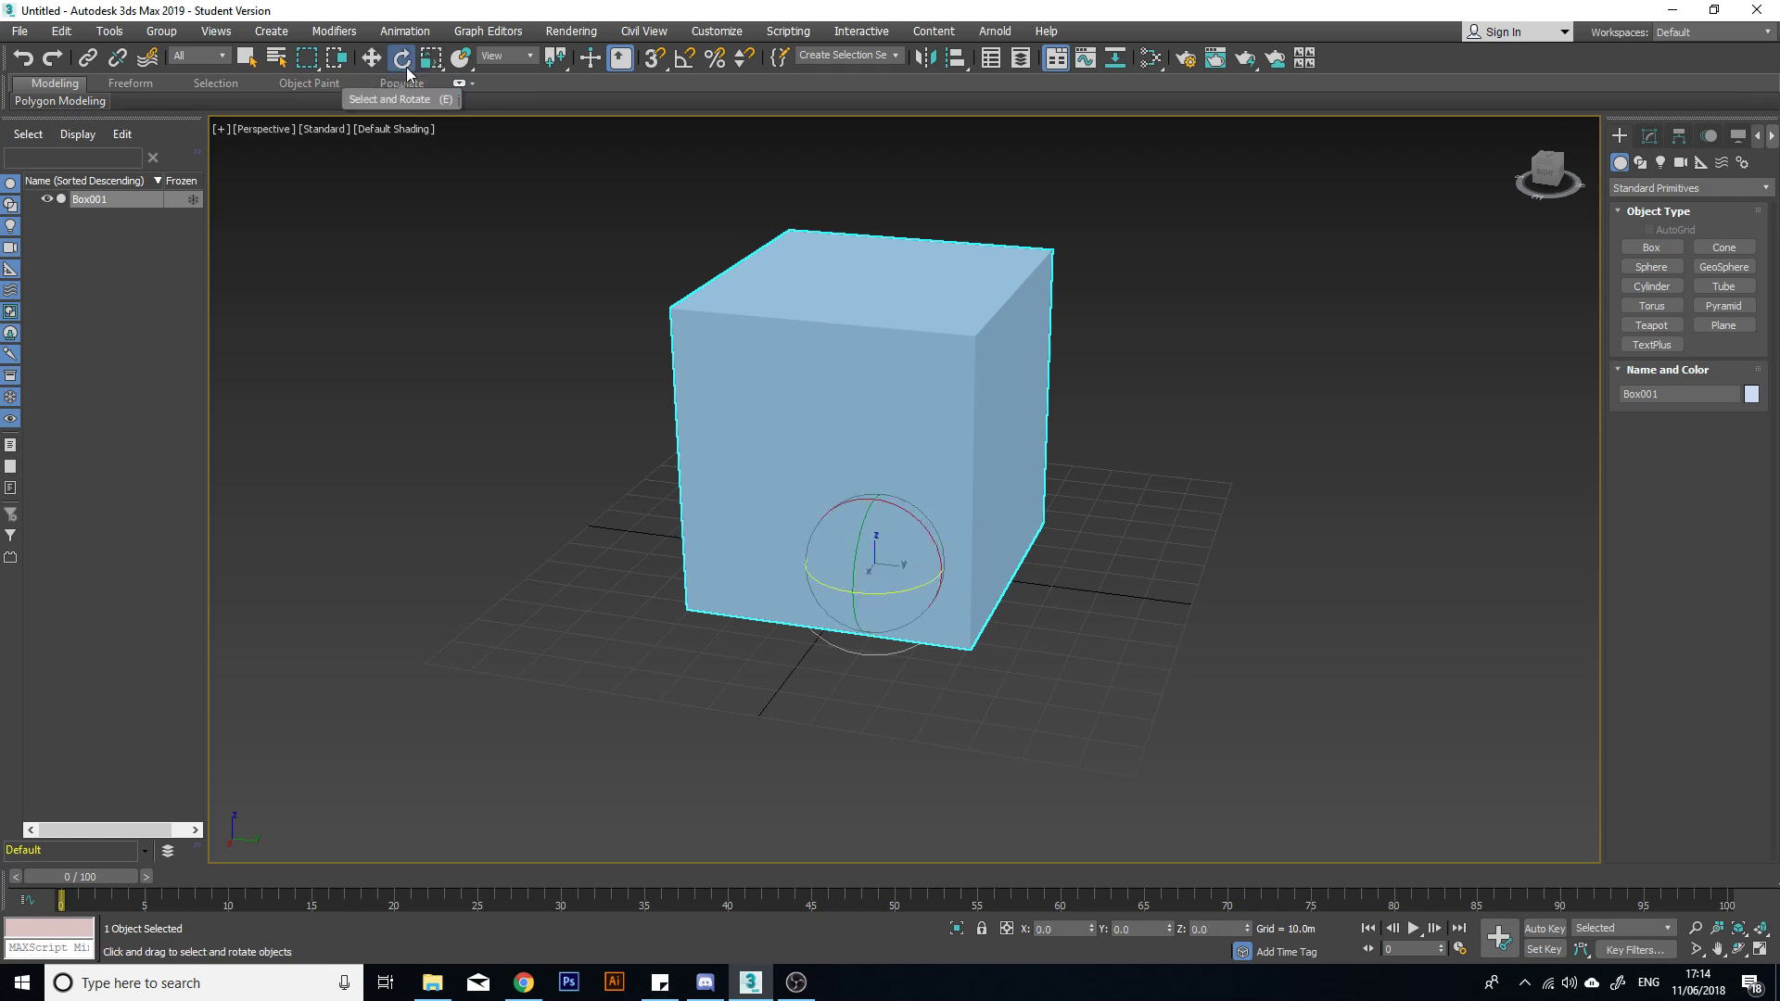
{"action": "key", "text": "r"}
{"action": "key", "text": "w"}
{"action": "key", "text": "e"}
{"action": "key", "text": "r"}
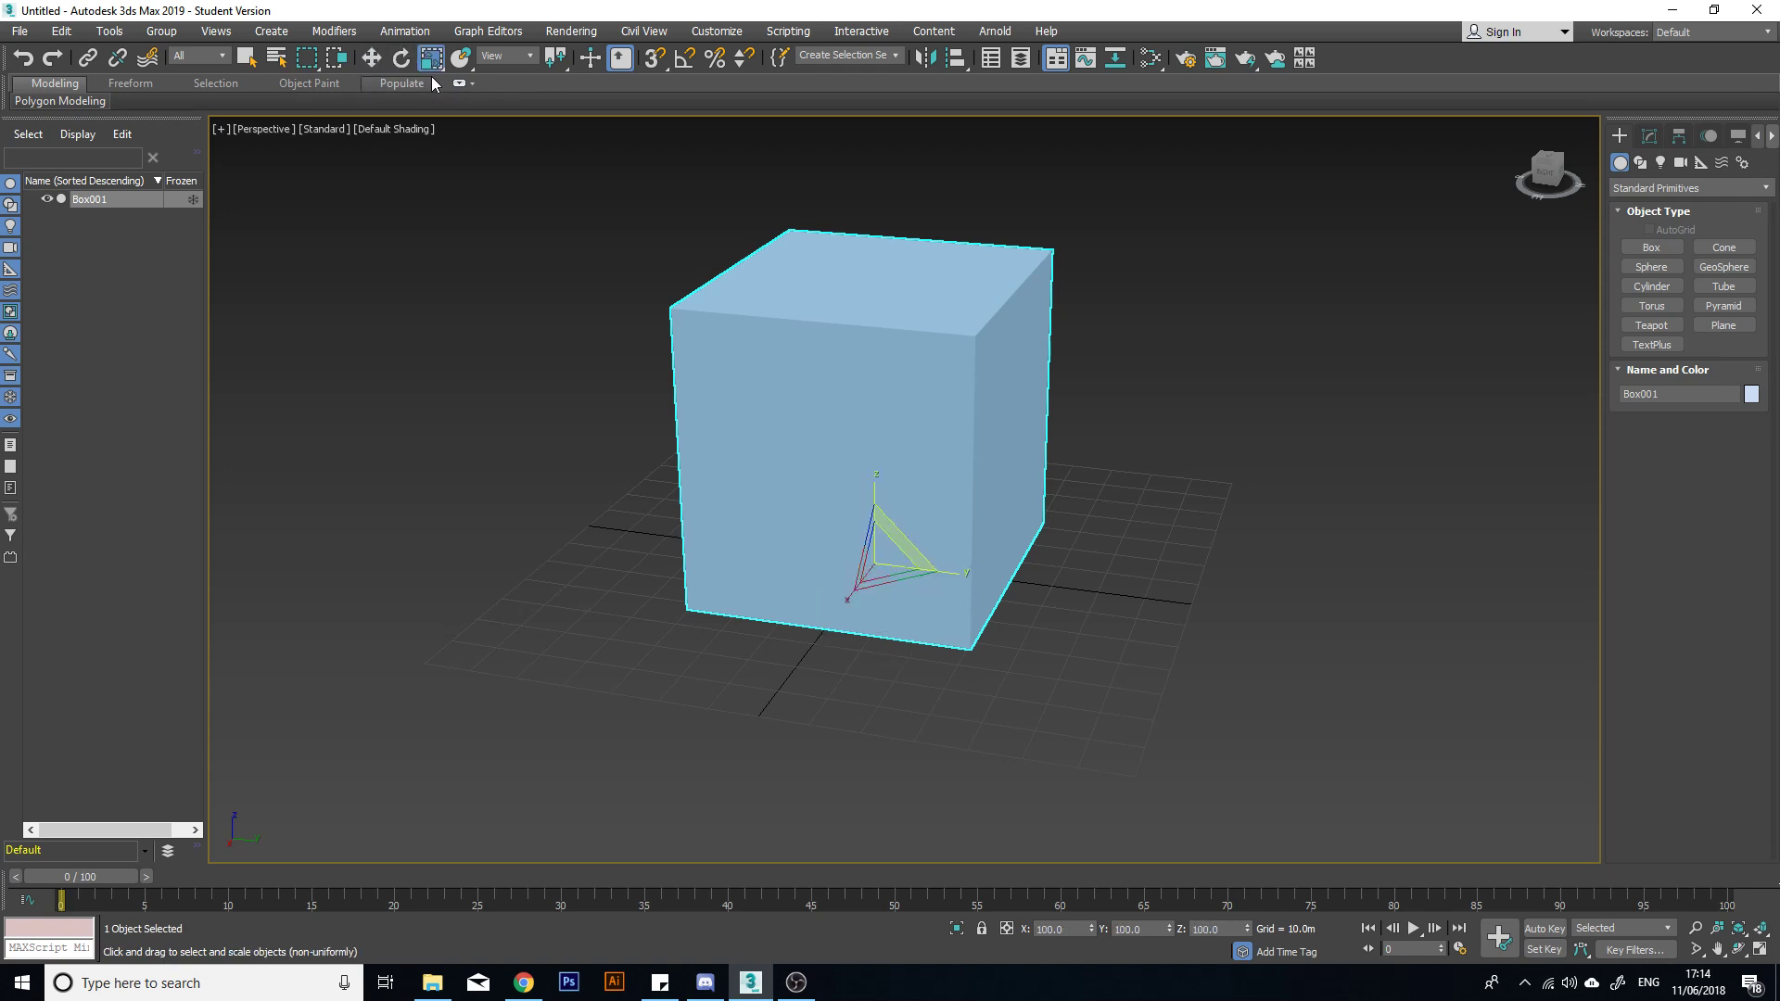
{"action": "key", "text": "w"}
{"action": "key", "text": "e"}
{"action": "key", "text": "r"}
{"action": "key", "text": "w"}
{"action": "key", "text": "w"}
{"action": "key", "text": "r"}
{"action": "key", "text": "w"}
{"action": "key", "text": "e"}
{"action": "key", "text": "r"}
{"action": "key", "text": "w"}
{"action": "key", "text": "e"}
{"action": "key", "text": "r"}
{"action": "key", "text": "w"}
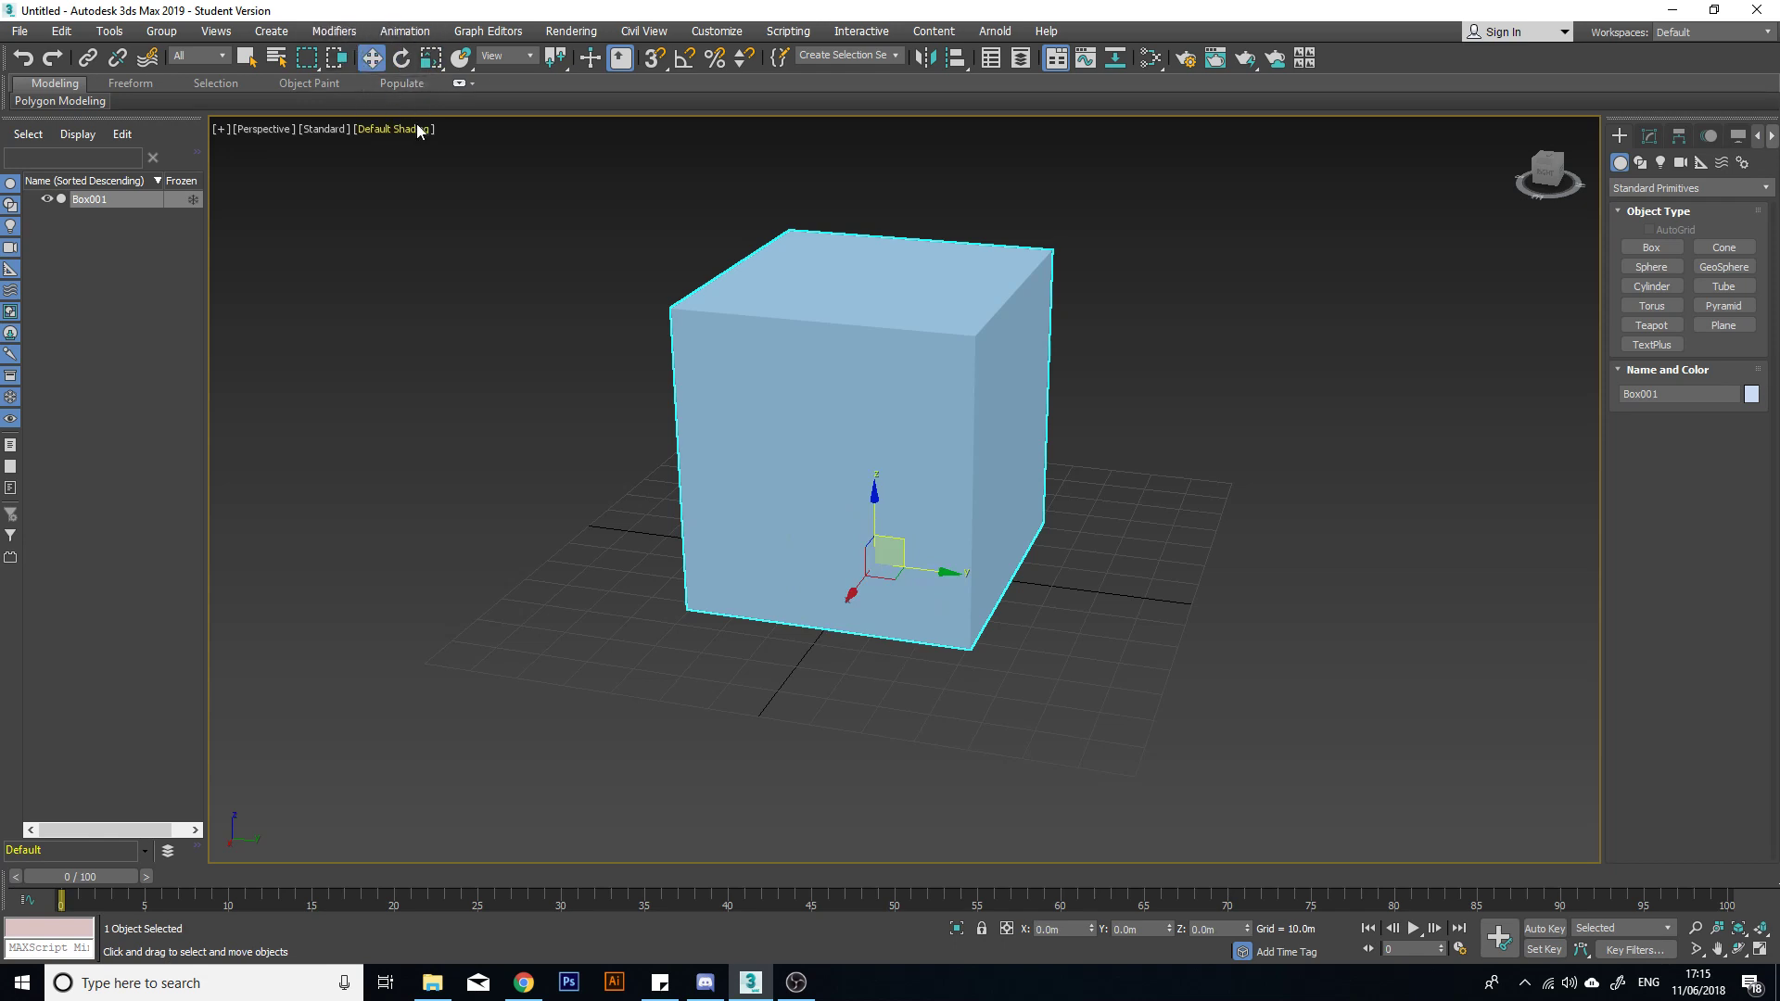
{"action": "key", "text": "r"}
{"action": "key", "text": "w"}
{"action": "key", "text": "e"}
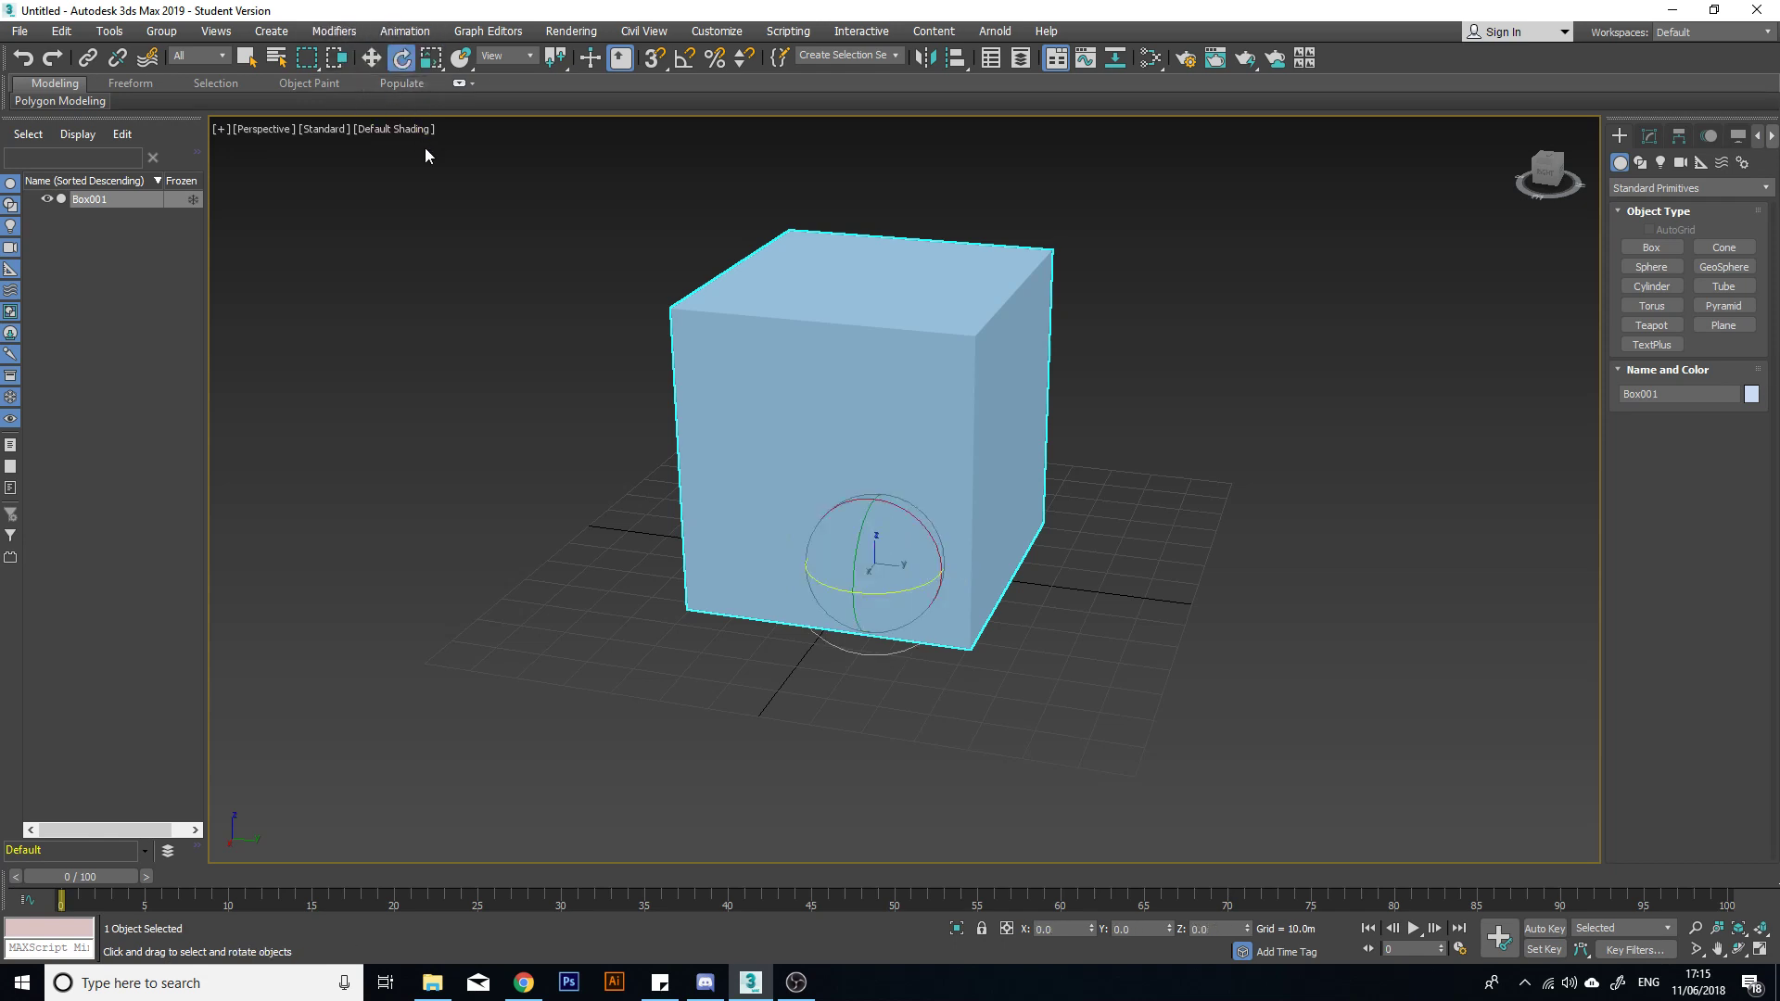
{"action": "key", "text": "r"}
{"action": "key", "text": "e"}
Step: Rotate the box freely to about X -114.7°, Y -23.7° and Z 291.4°
{"action": "middle_click_drag", "start_coordinate": [887, 534], "coordinate": [1001, 572], "text": "alt"}
{"action": "scroll", "coordinate": [858, 572], "scroll_direction": "up", "scroll_amount": 3}
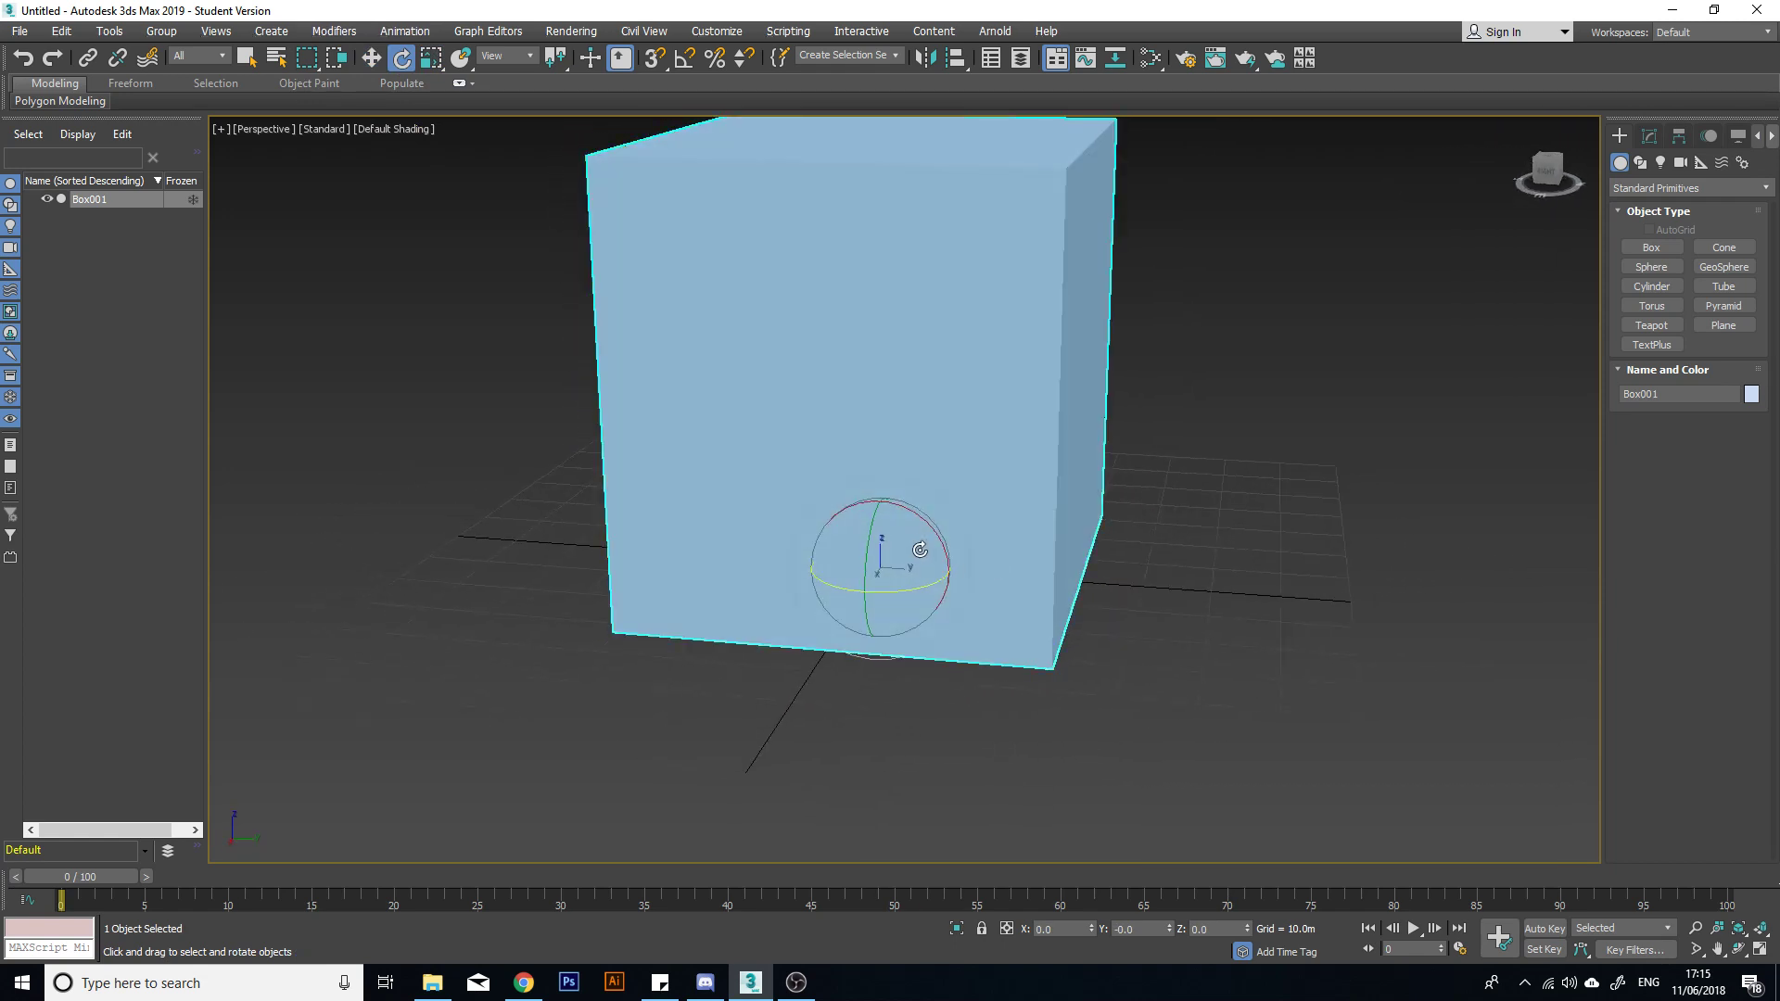
{"action": "middle_click_drag", "start_coordinate": [927, 525], "coordinate": [842, 527], "text": "alt"}
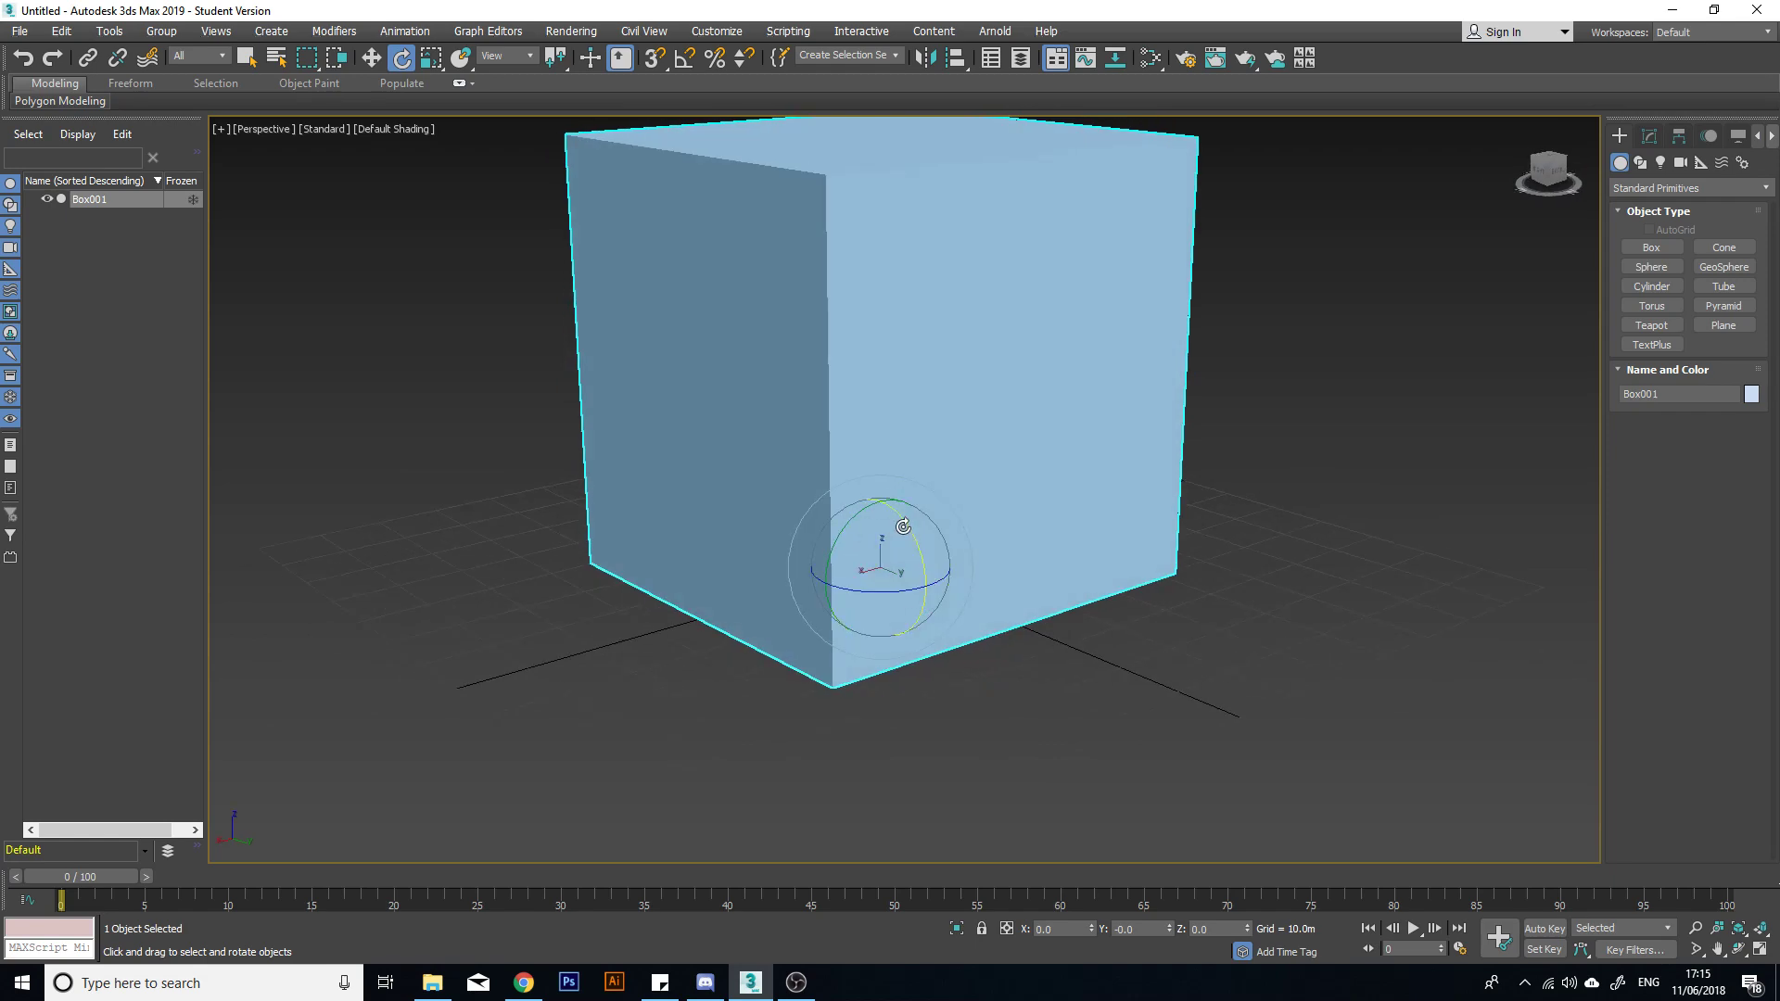
{"action": "left_click_drag", "start_coordinate": [903, 527], "coordinate": [1008, 641]}
{"action": "left_click_drag", "start_coordinate": [864, 528], "coordinate": [1208, 624]}
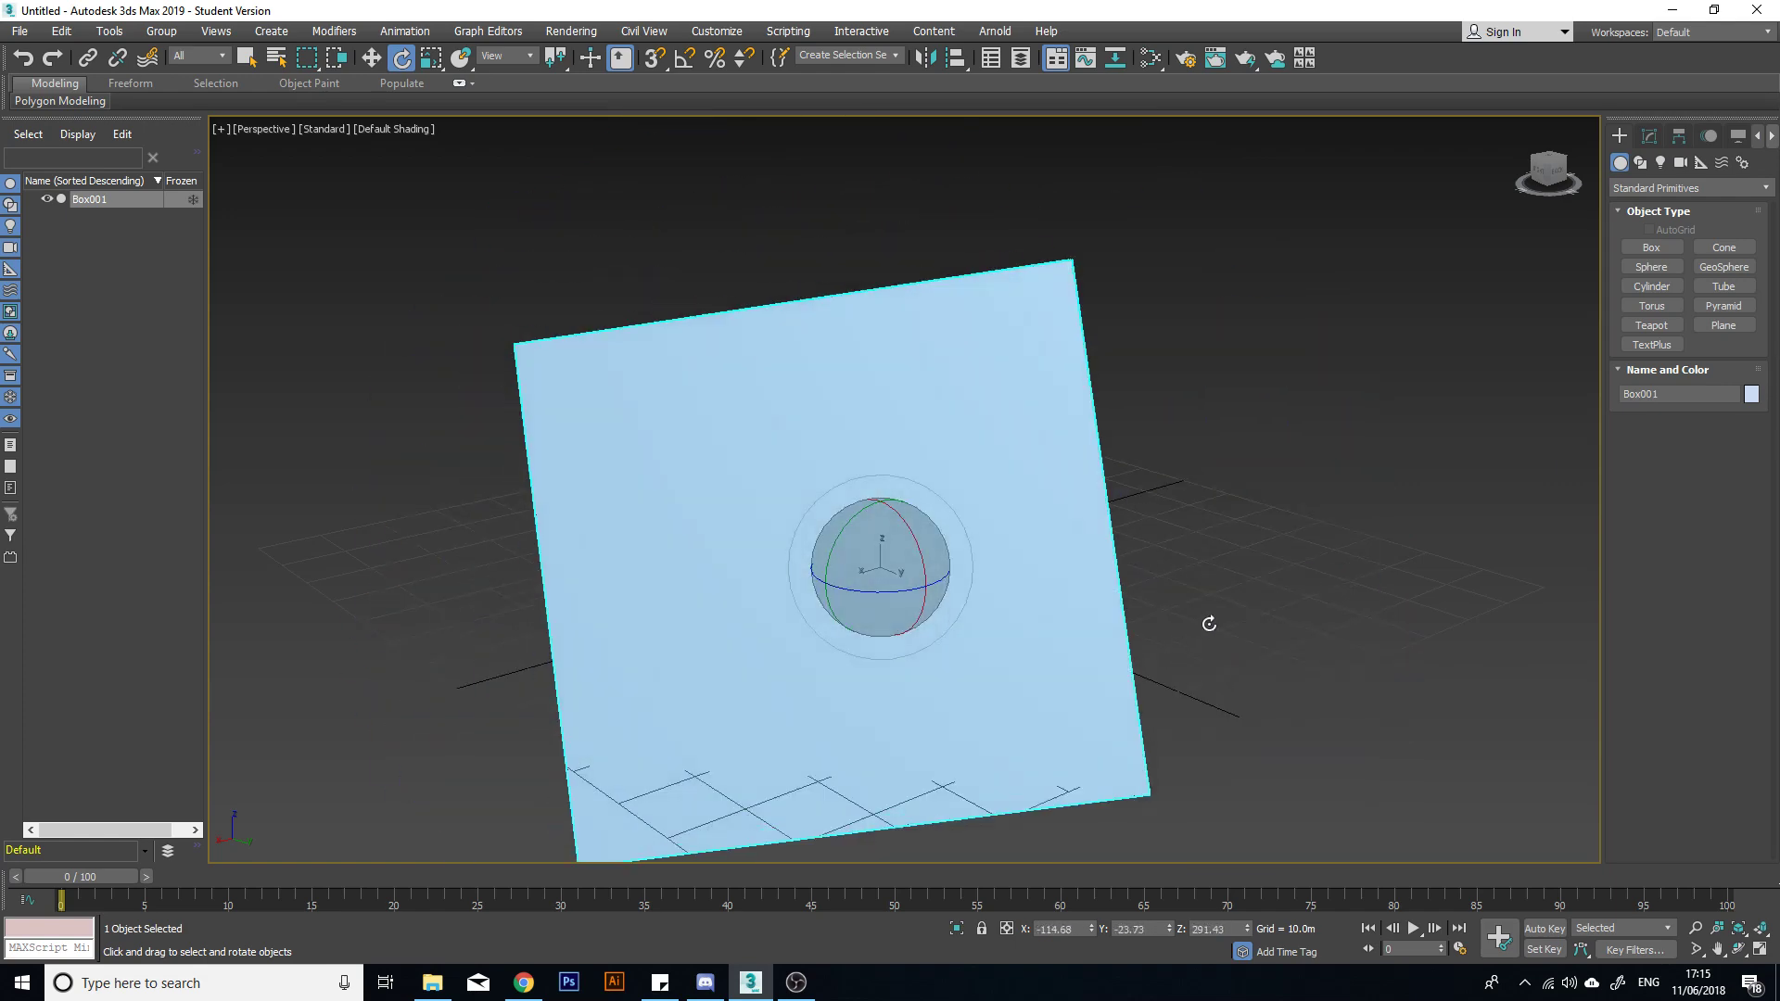
Step: Reset the box's X, Y and Z rotation values to 0
{"action": "right_click", "coordinate": [1094, 934]}
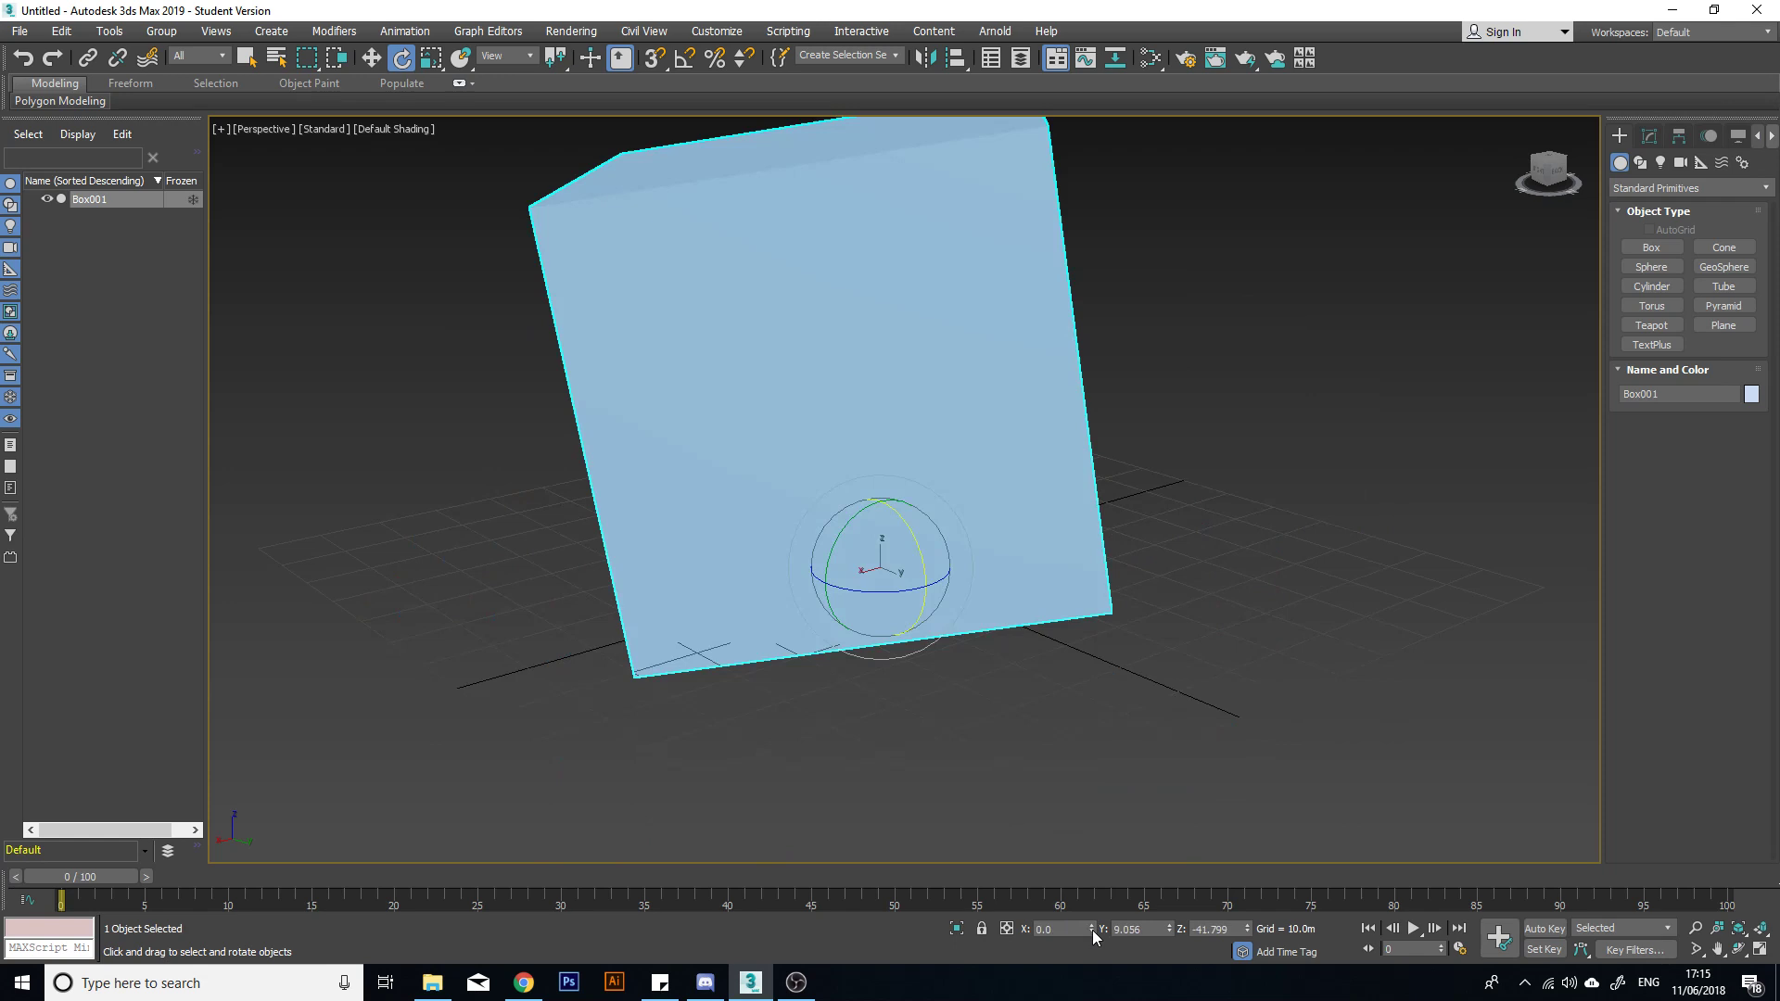
{"action": "right_click", "coordinate": [1171, 931]}
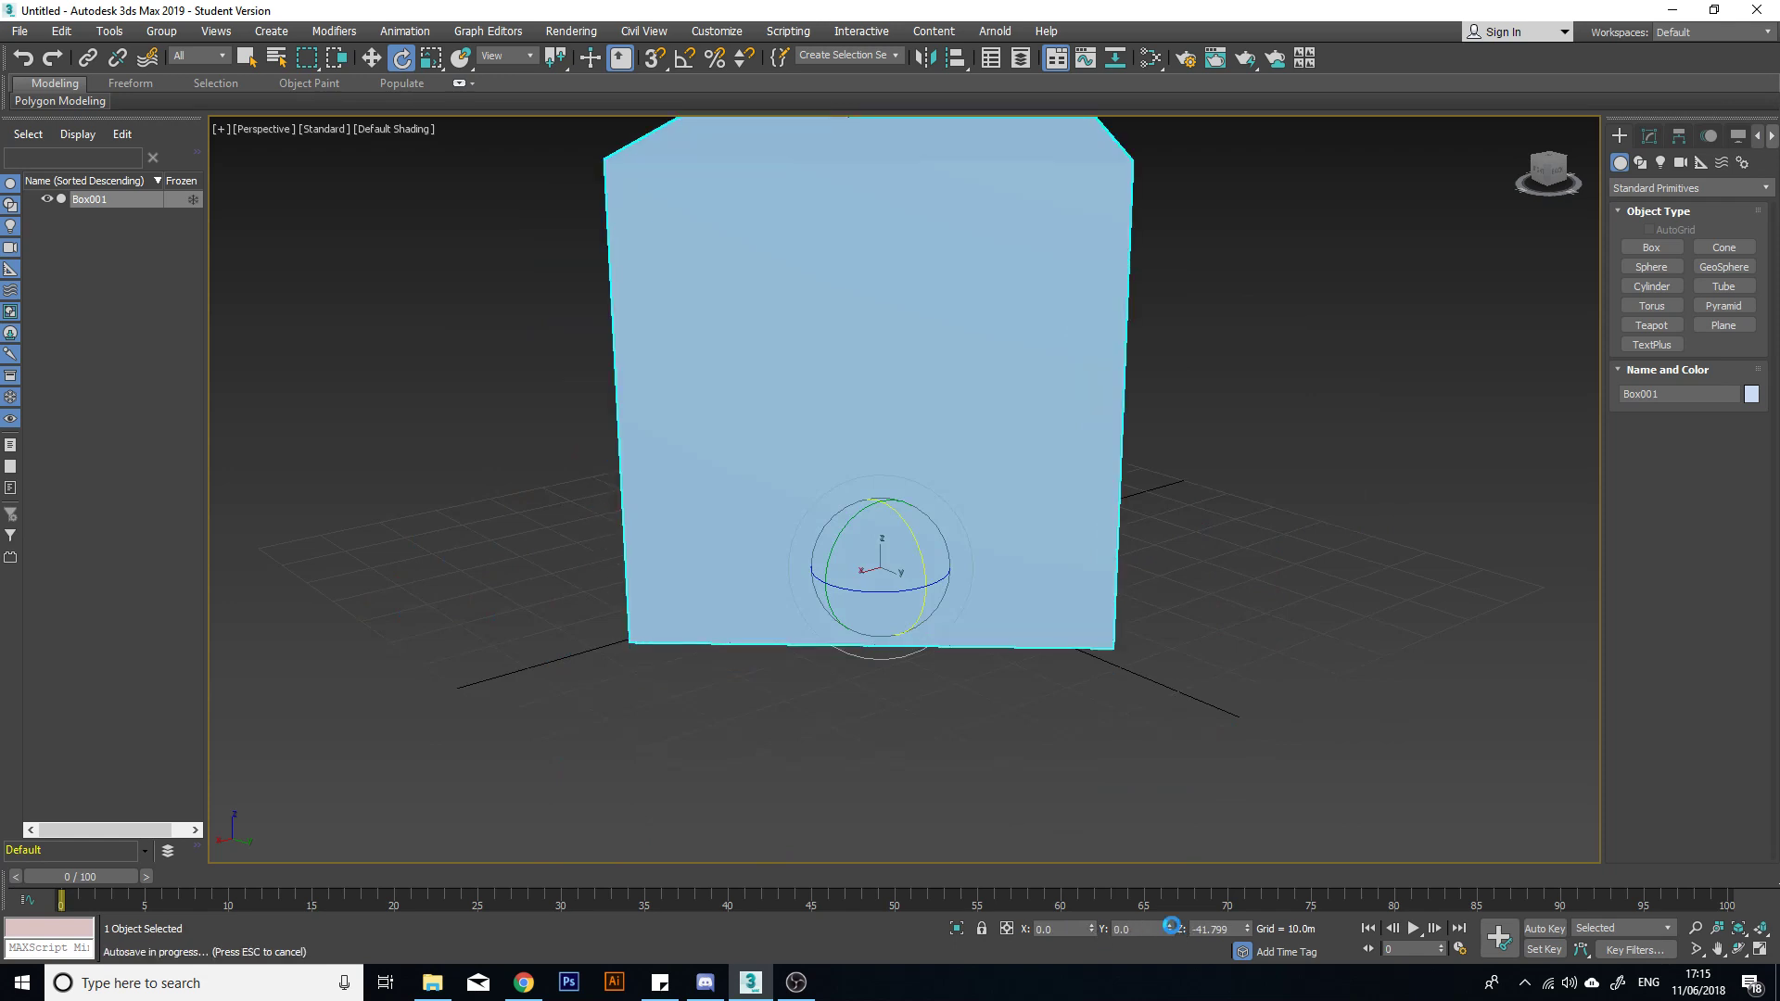
{"action": "right_click", "coordinate": [1248, 929]}
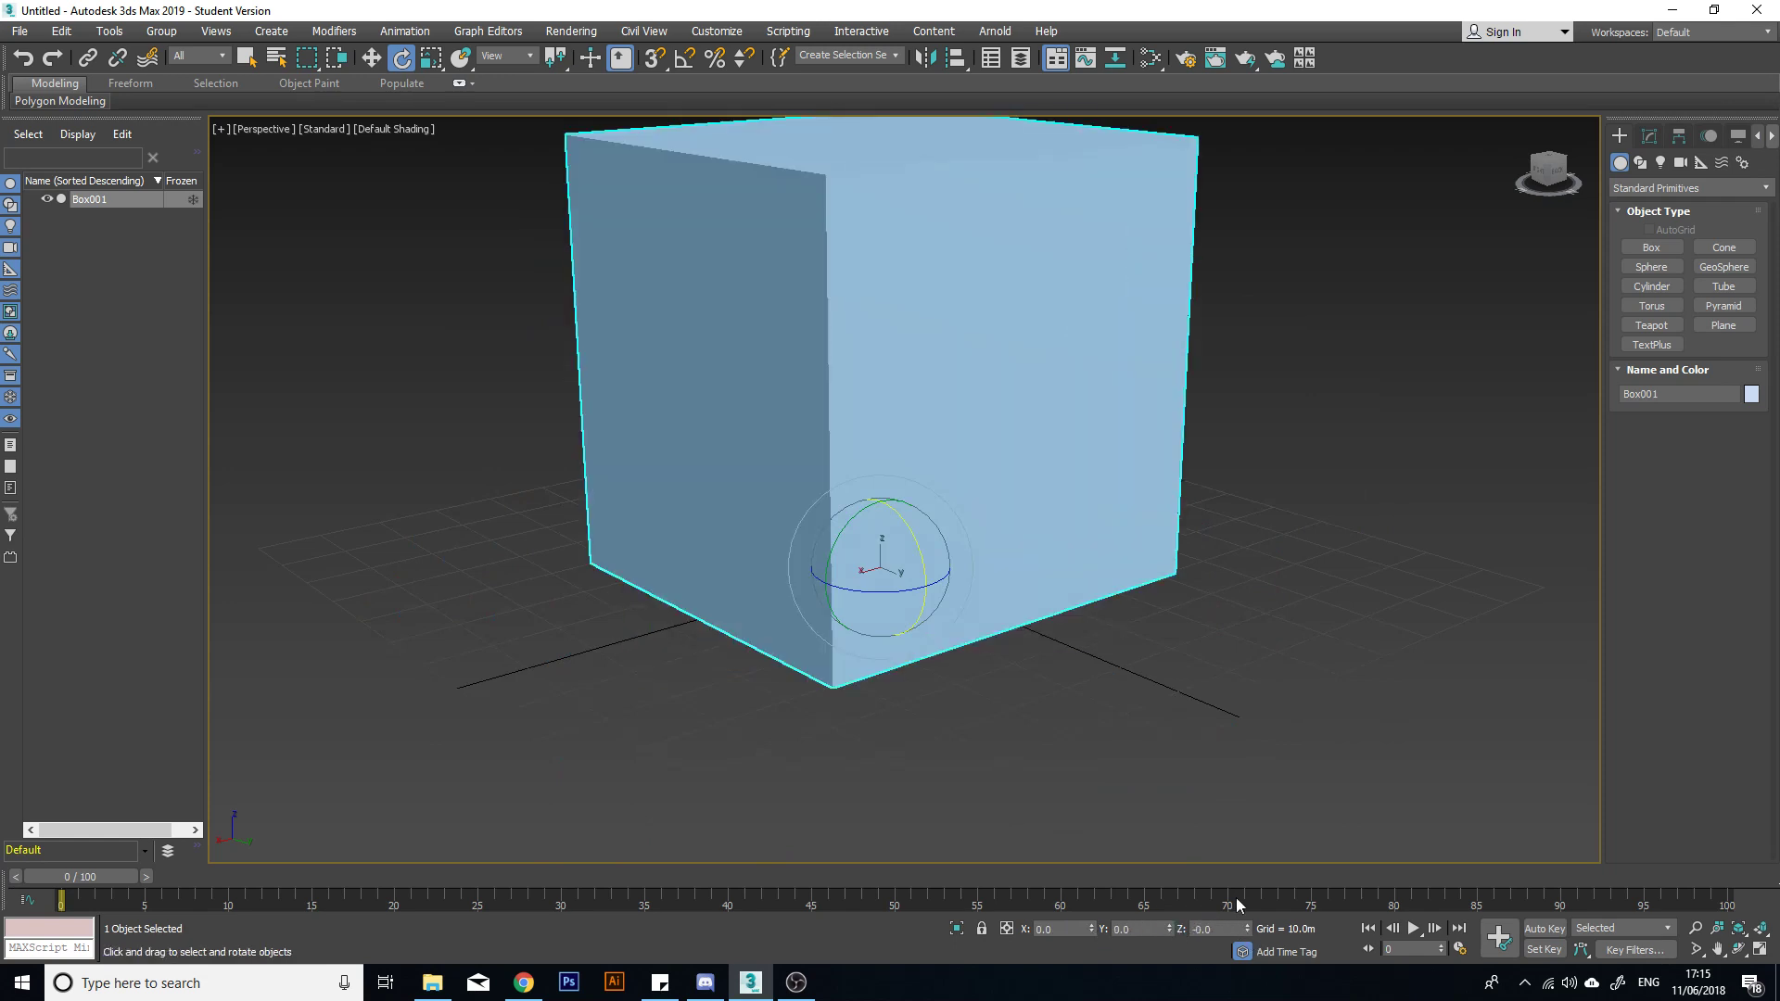
Step: Move the box to about X 45.4 m, Y -16.0 m, and rotate it to about X -28.7°, Y 22.9°, Z 67.9°
{"action": "left_click", "coordinate": [367, 61]}
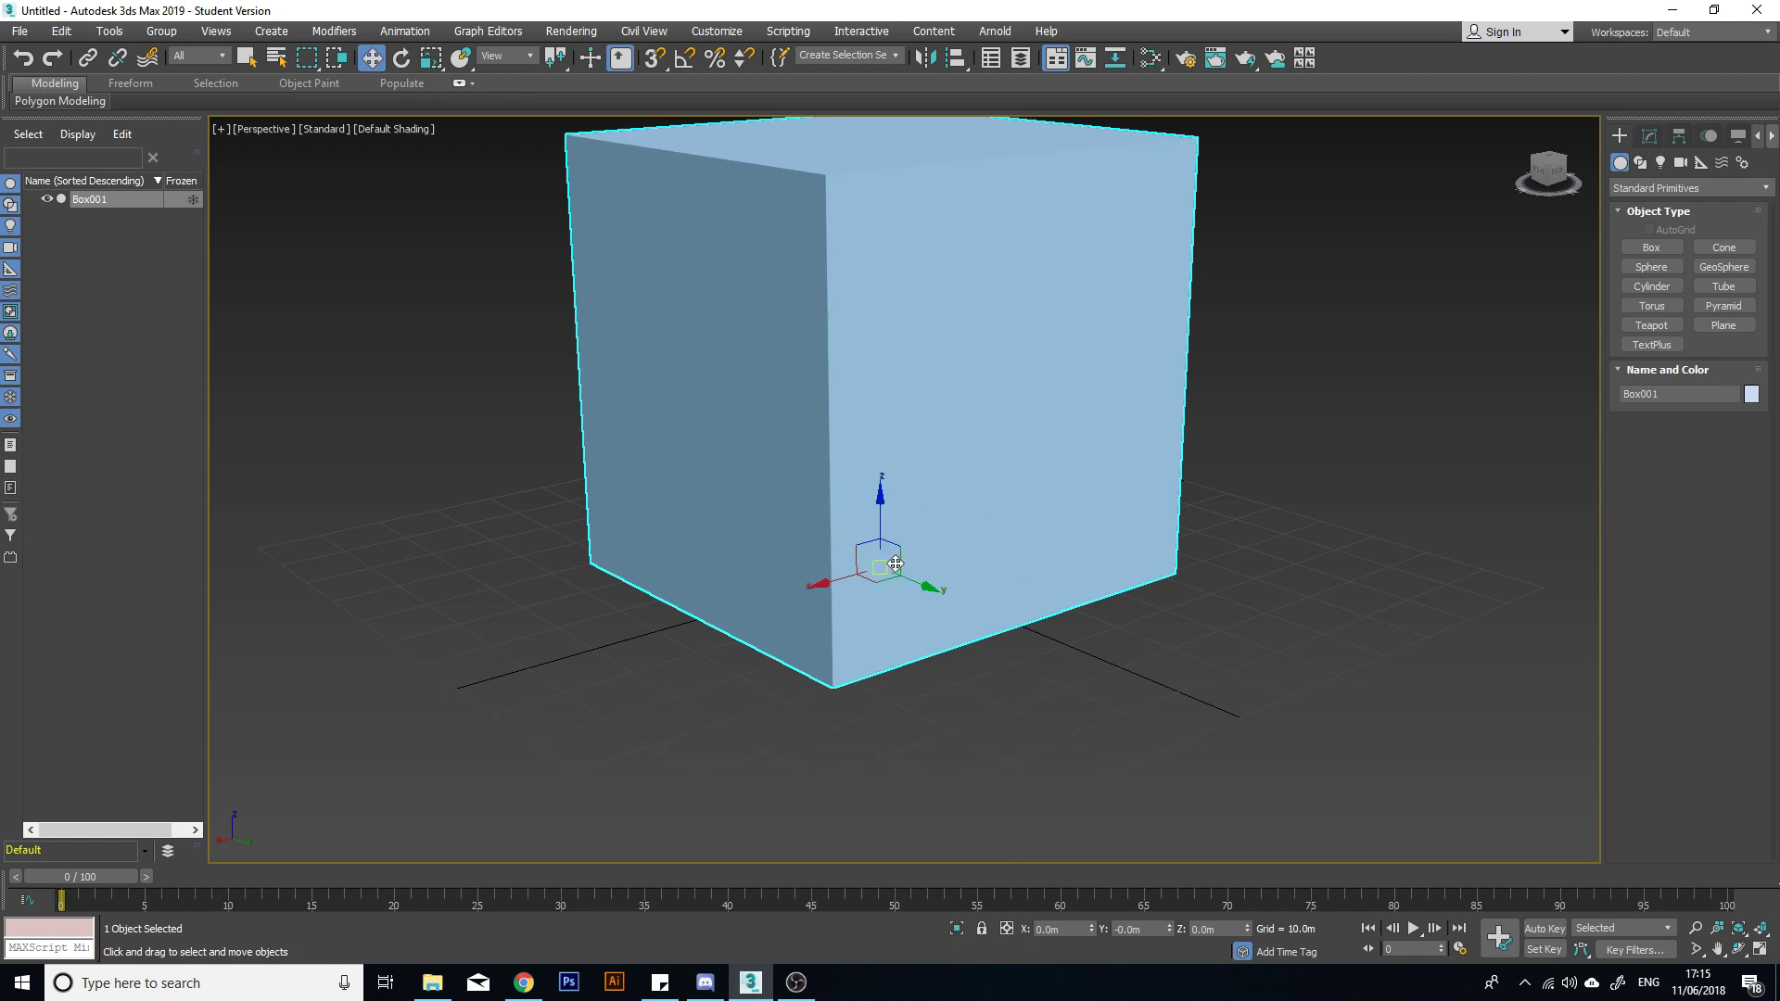
{"action": "left_click_drag", "start_coordinate": [869, 585], "coordinate": [552, 622]}
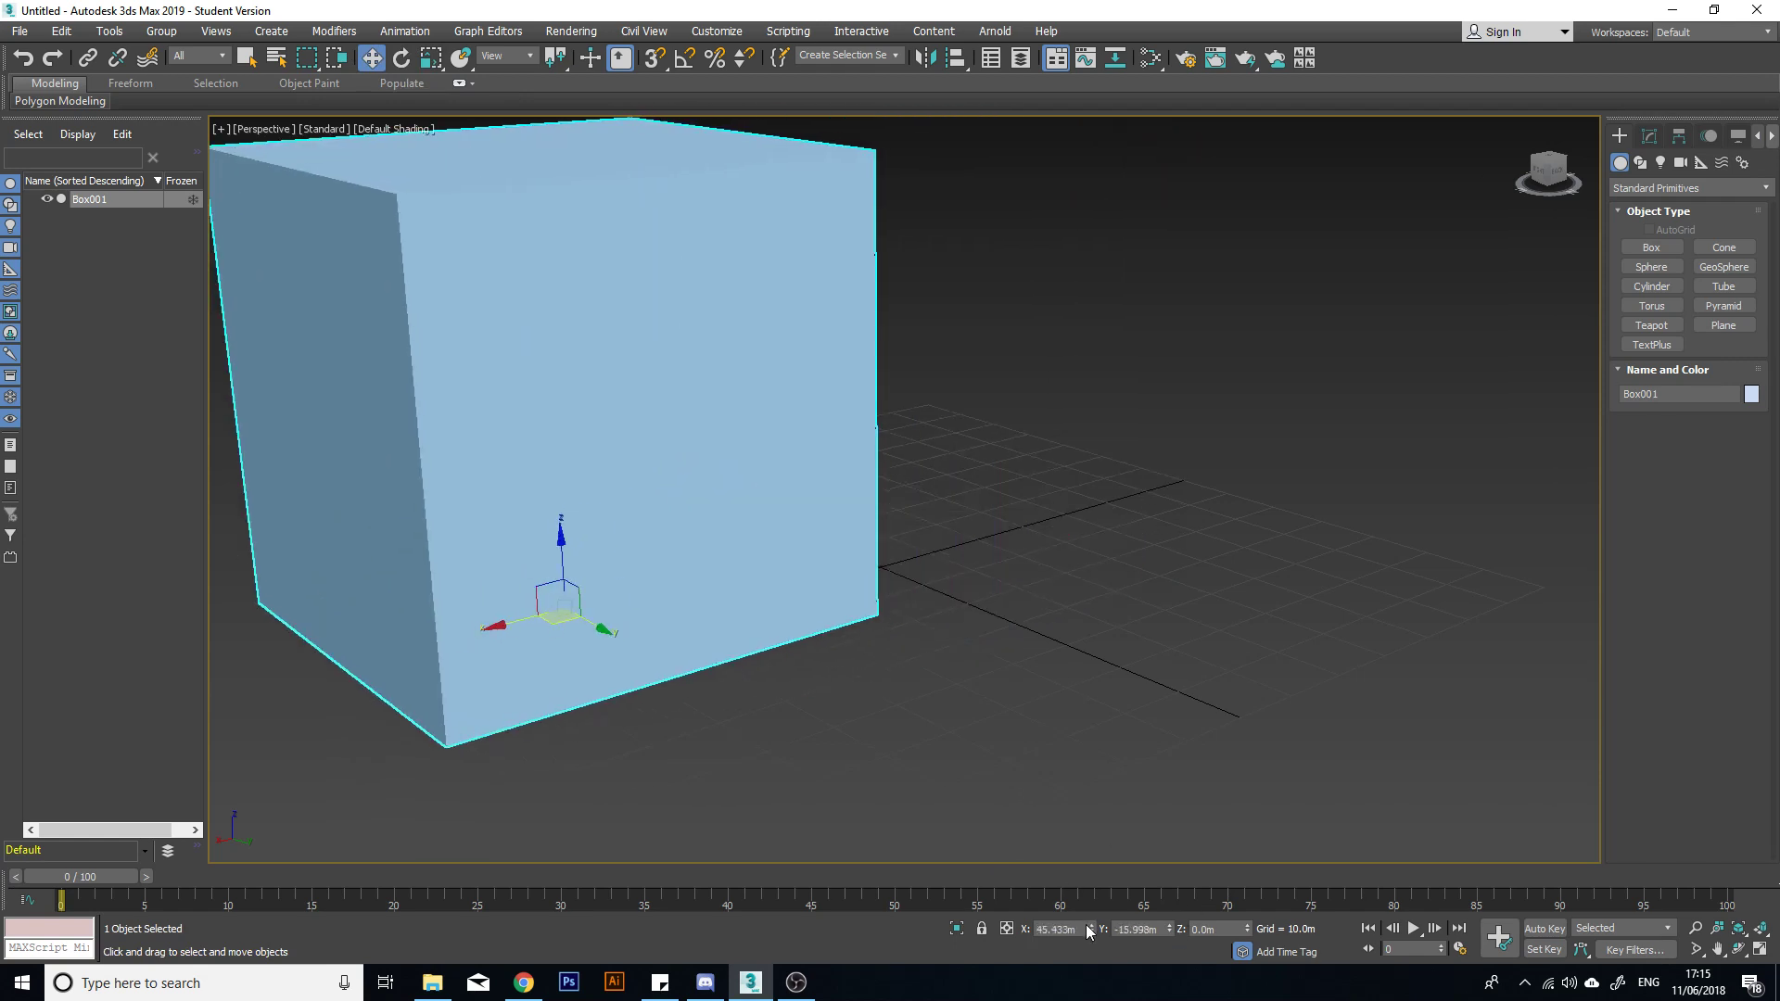
{"action": "left_click", "coordinate": [402, 57]}
{"action": "left_click_drag", "start_coordinate": [671, 613], "coordinate": [989, 774]}
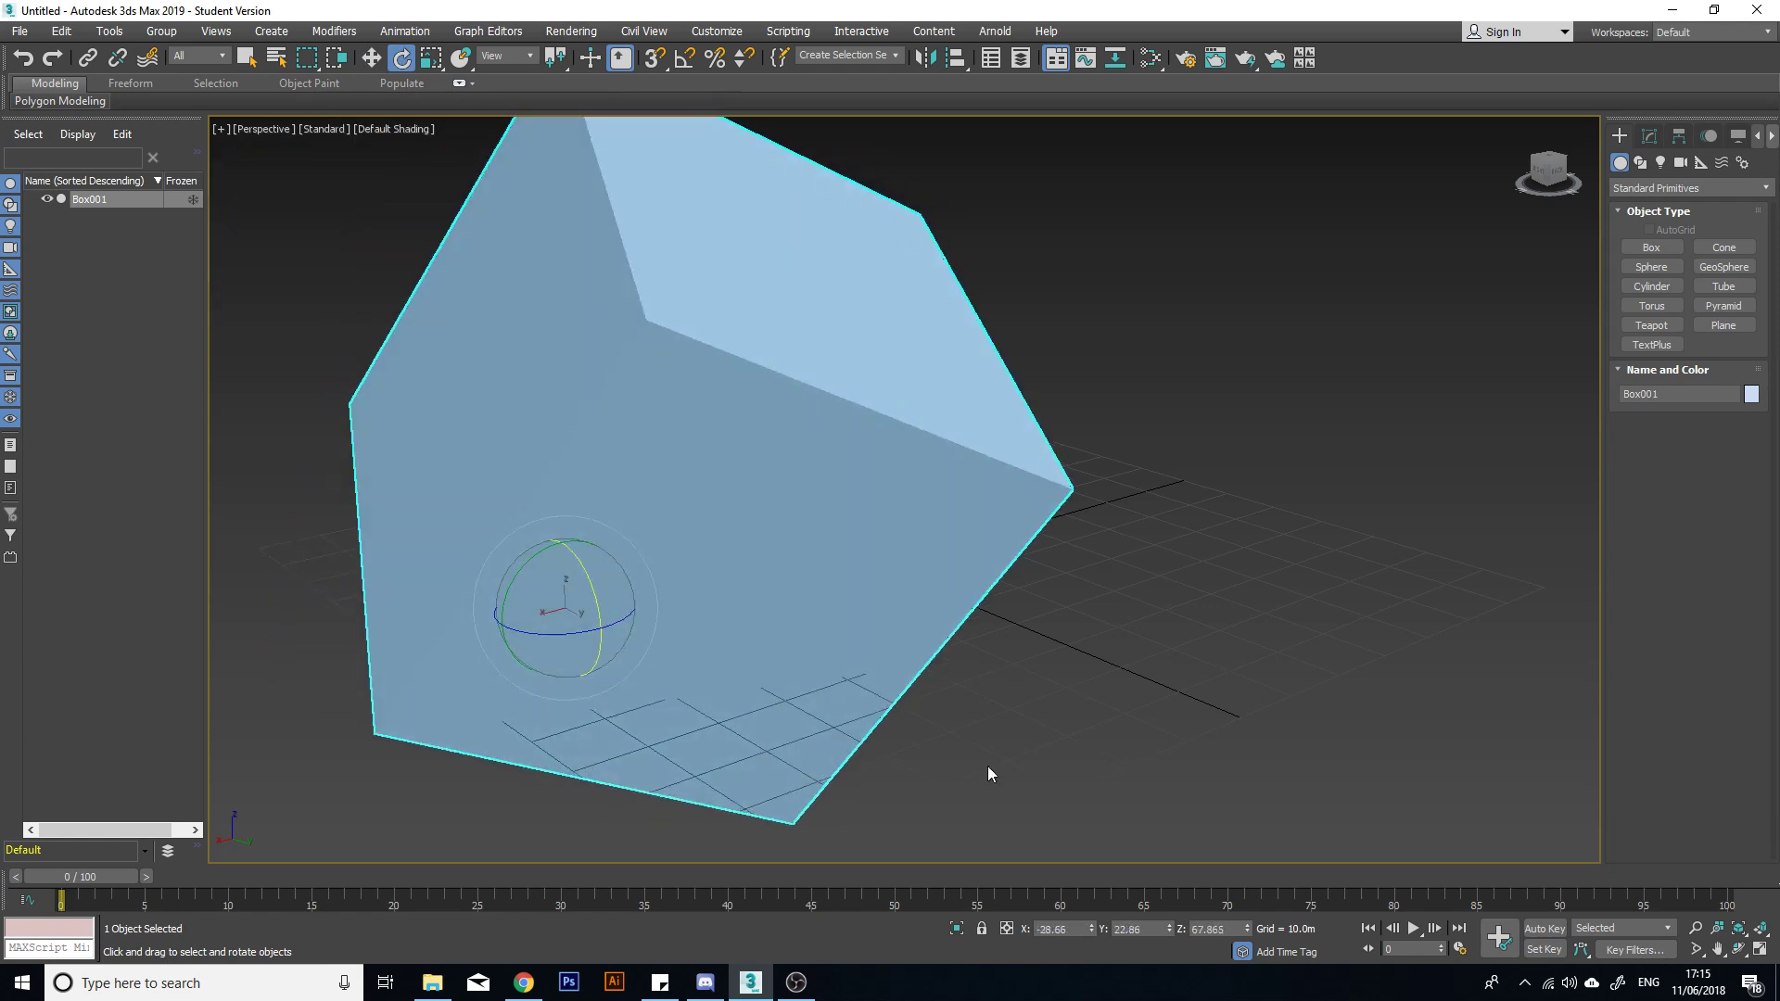
Step: Zero the box's rotation on all three axes
{"action": "right_click", "coordinate": [1092, 930]}
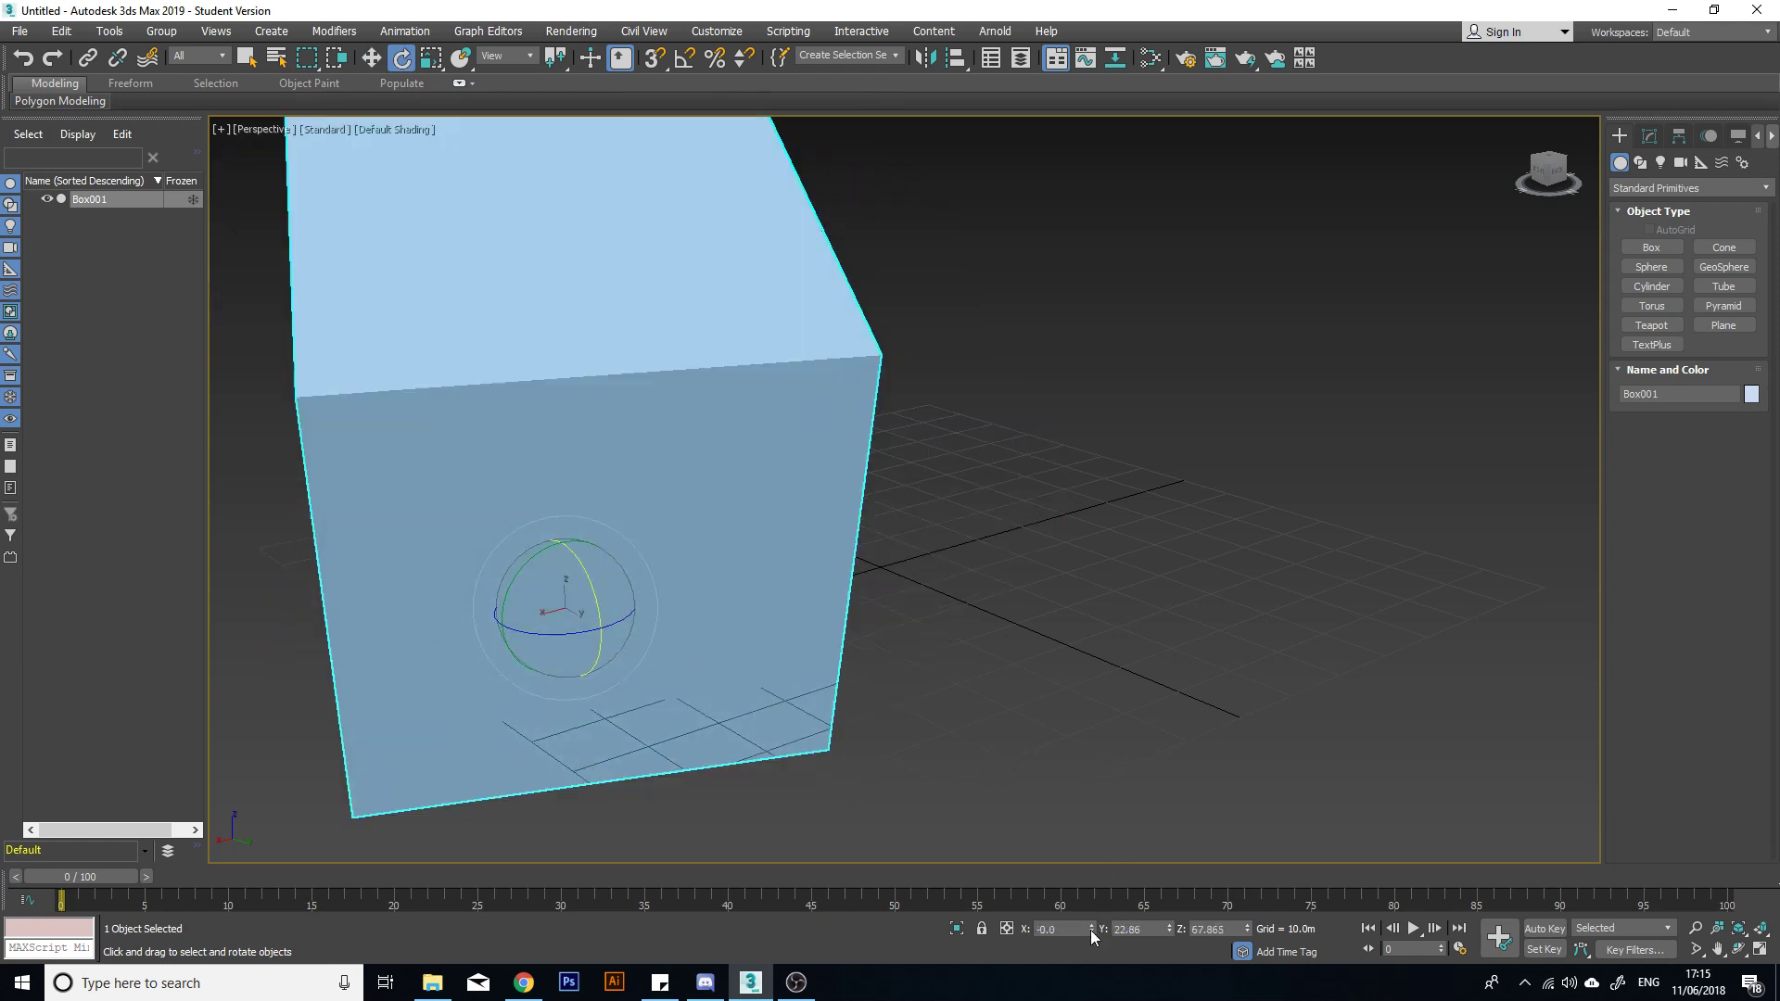
{"action": "right_click", "coordinate": [1169, 930]}
{"action": "right_click", "coordinate": [1247, 930]}
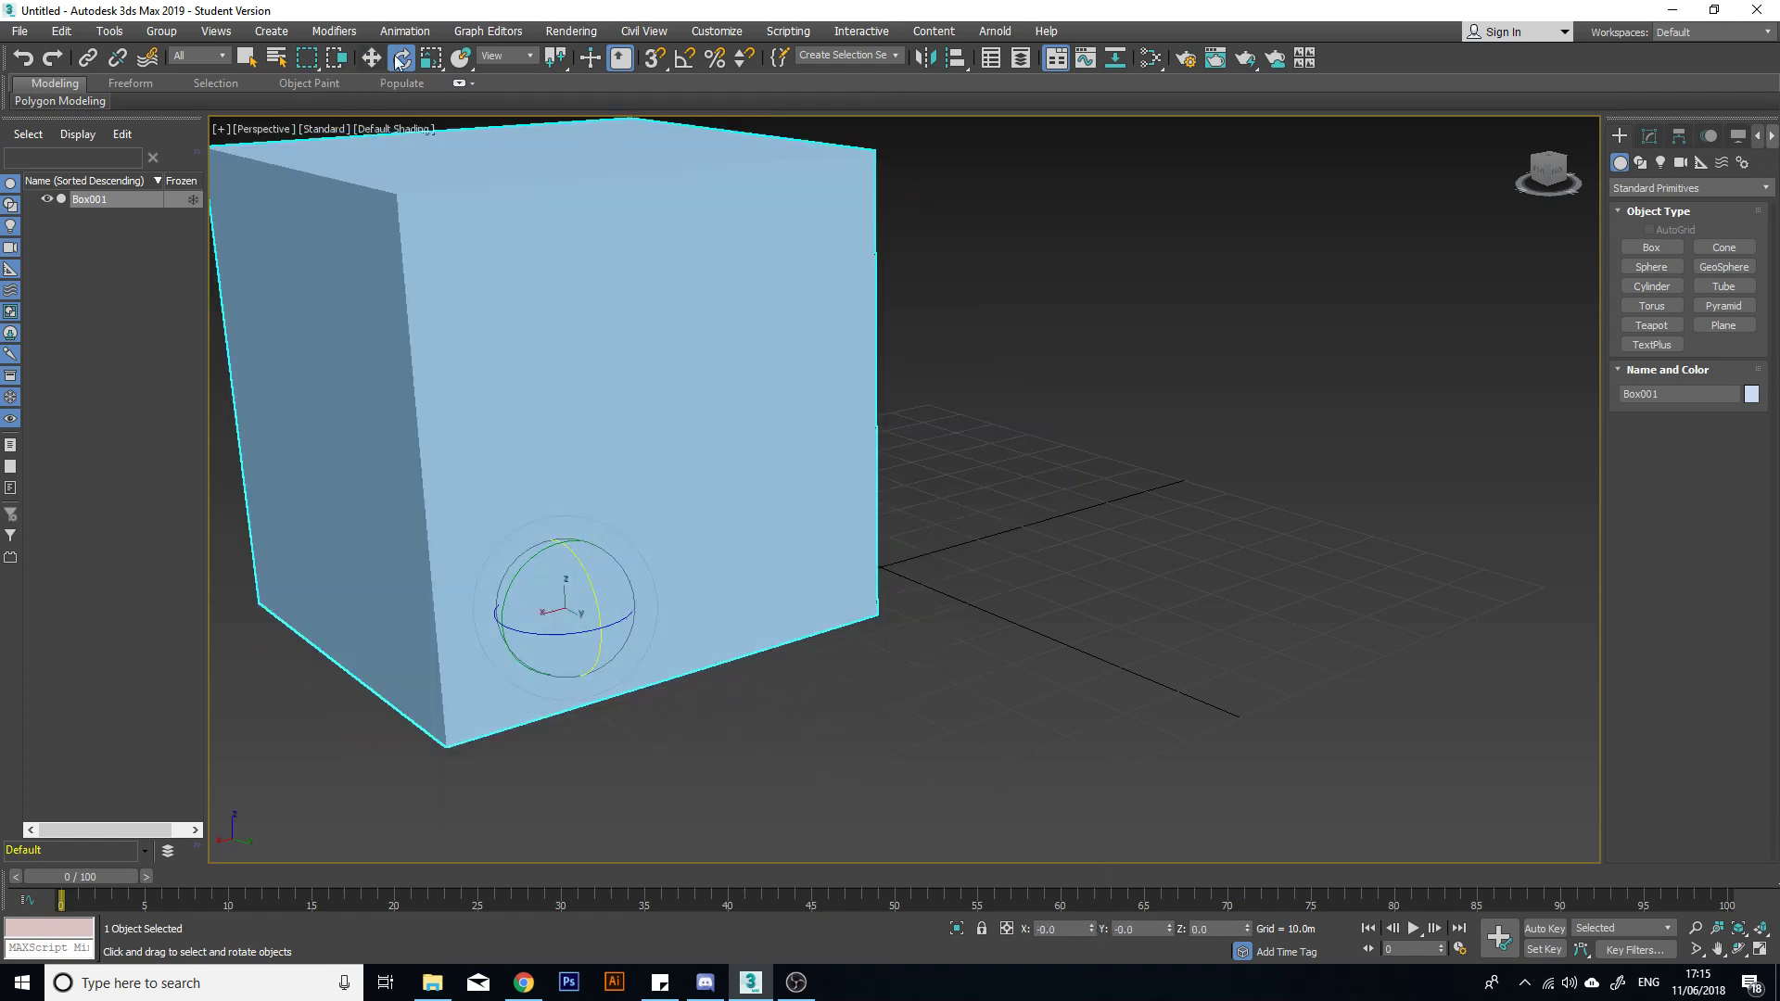
Step: With the Move tool active, reset the box's X and Y positions to 0 m
{"action": "left_click", "coordinate": [367, 61]}
{"action": "right_click", "coordinate": [1094, 929]}
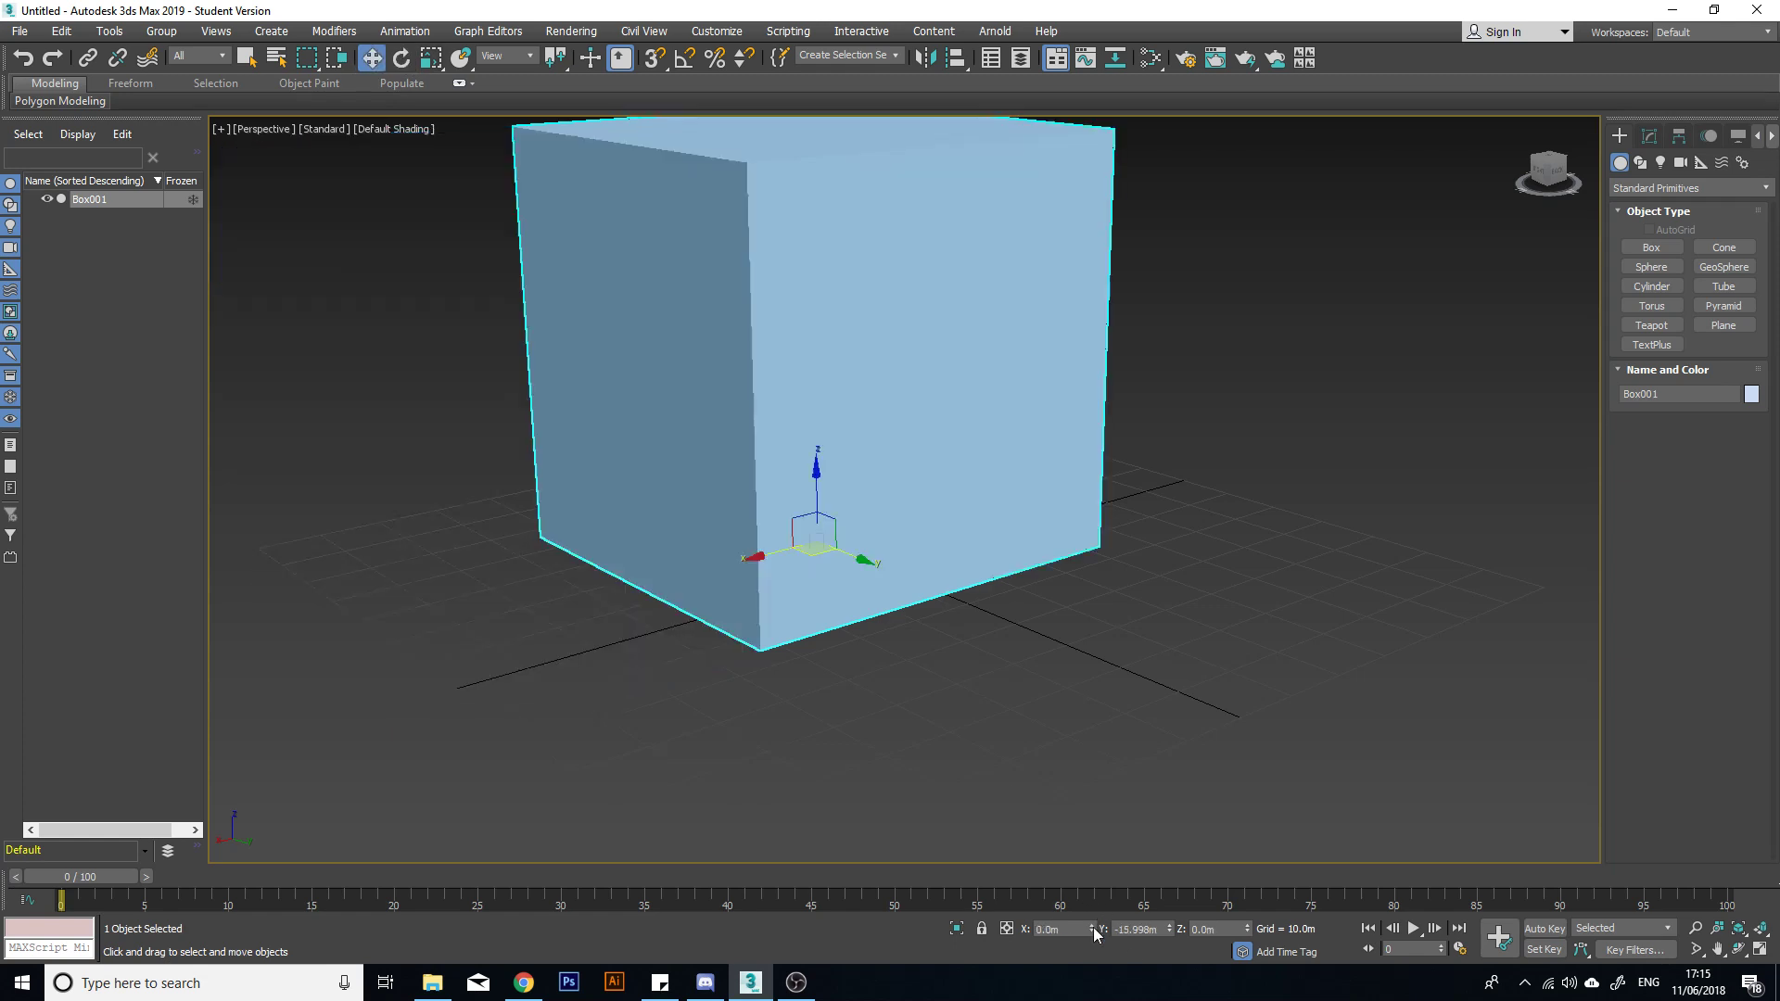
{"action": "right_click", "coordinate": [1170, 929]}
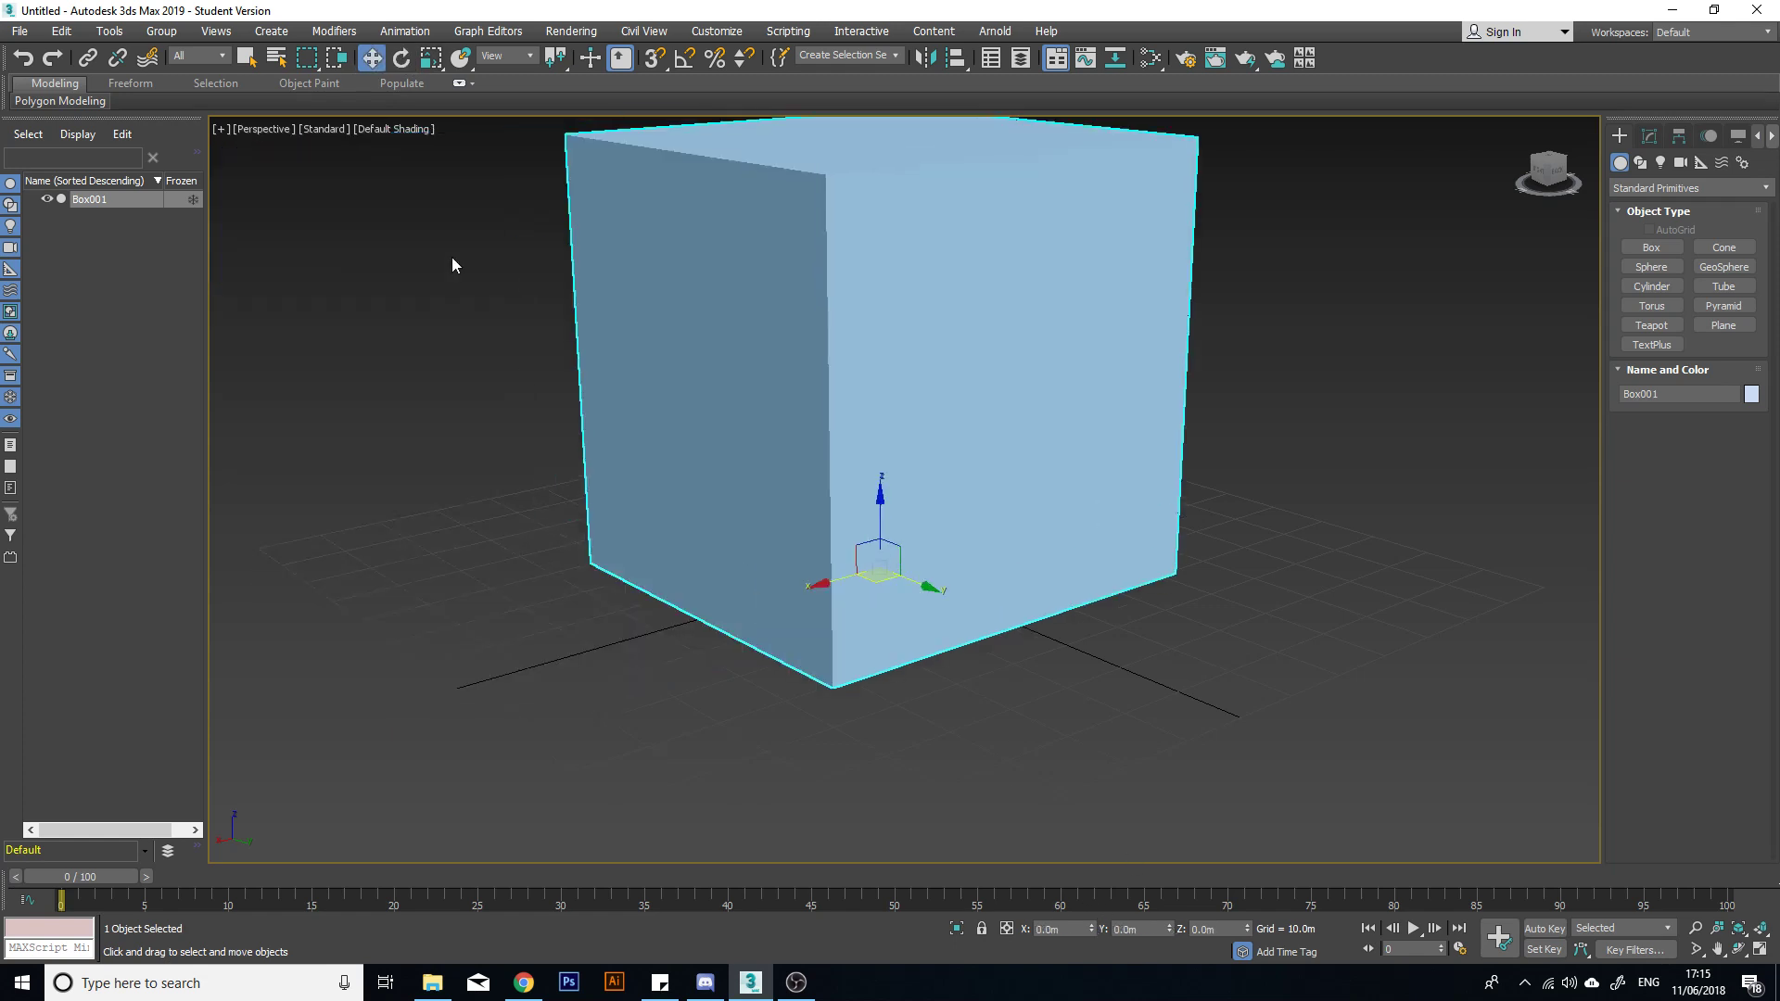
Step: Scale the box non-uniformly in the XY plane to about 616%, scale it further, and undo both scalings
{"action": "left_click", "coordinate": [431, 60]}
{"action": "left_click", "coordinate": [432, 115]}
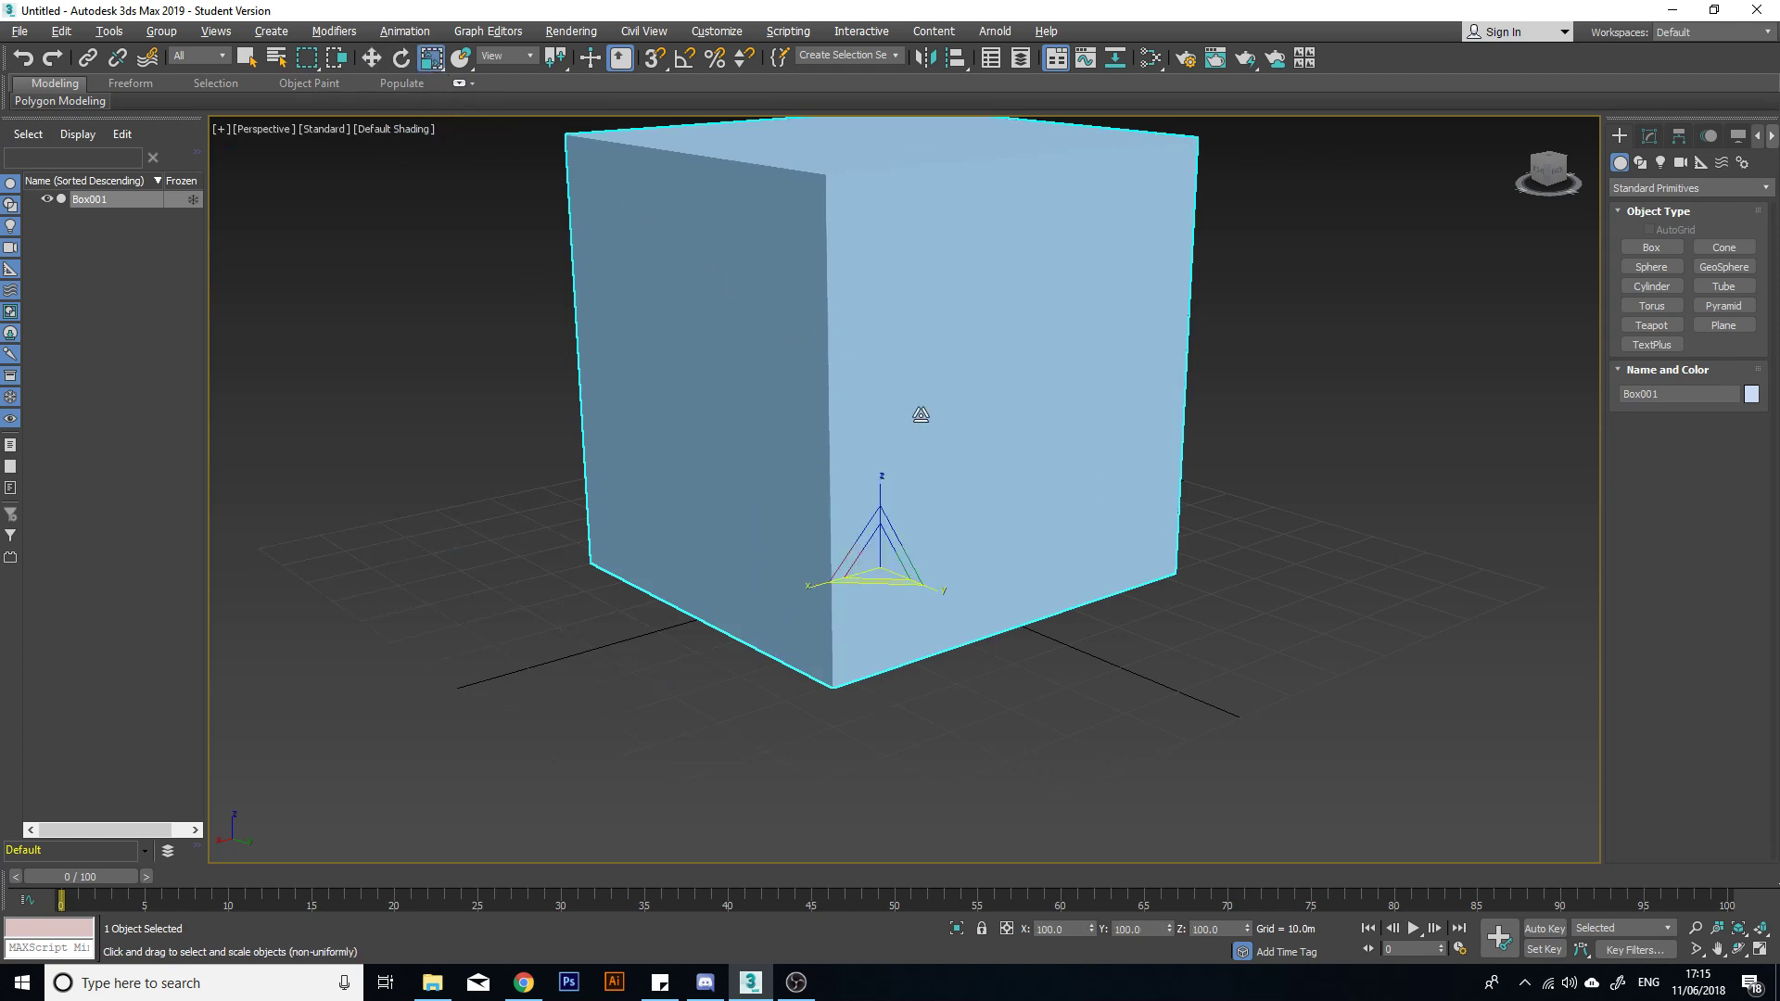
{"action": "middle_click_drag", "start_coordinate": [921, 414], "coordinate": [884, 432], "text": "alt"}
{"action": "scroll", "coordinate": [867, 597], "scroll_direction": "down", "scroll_amount": 5}
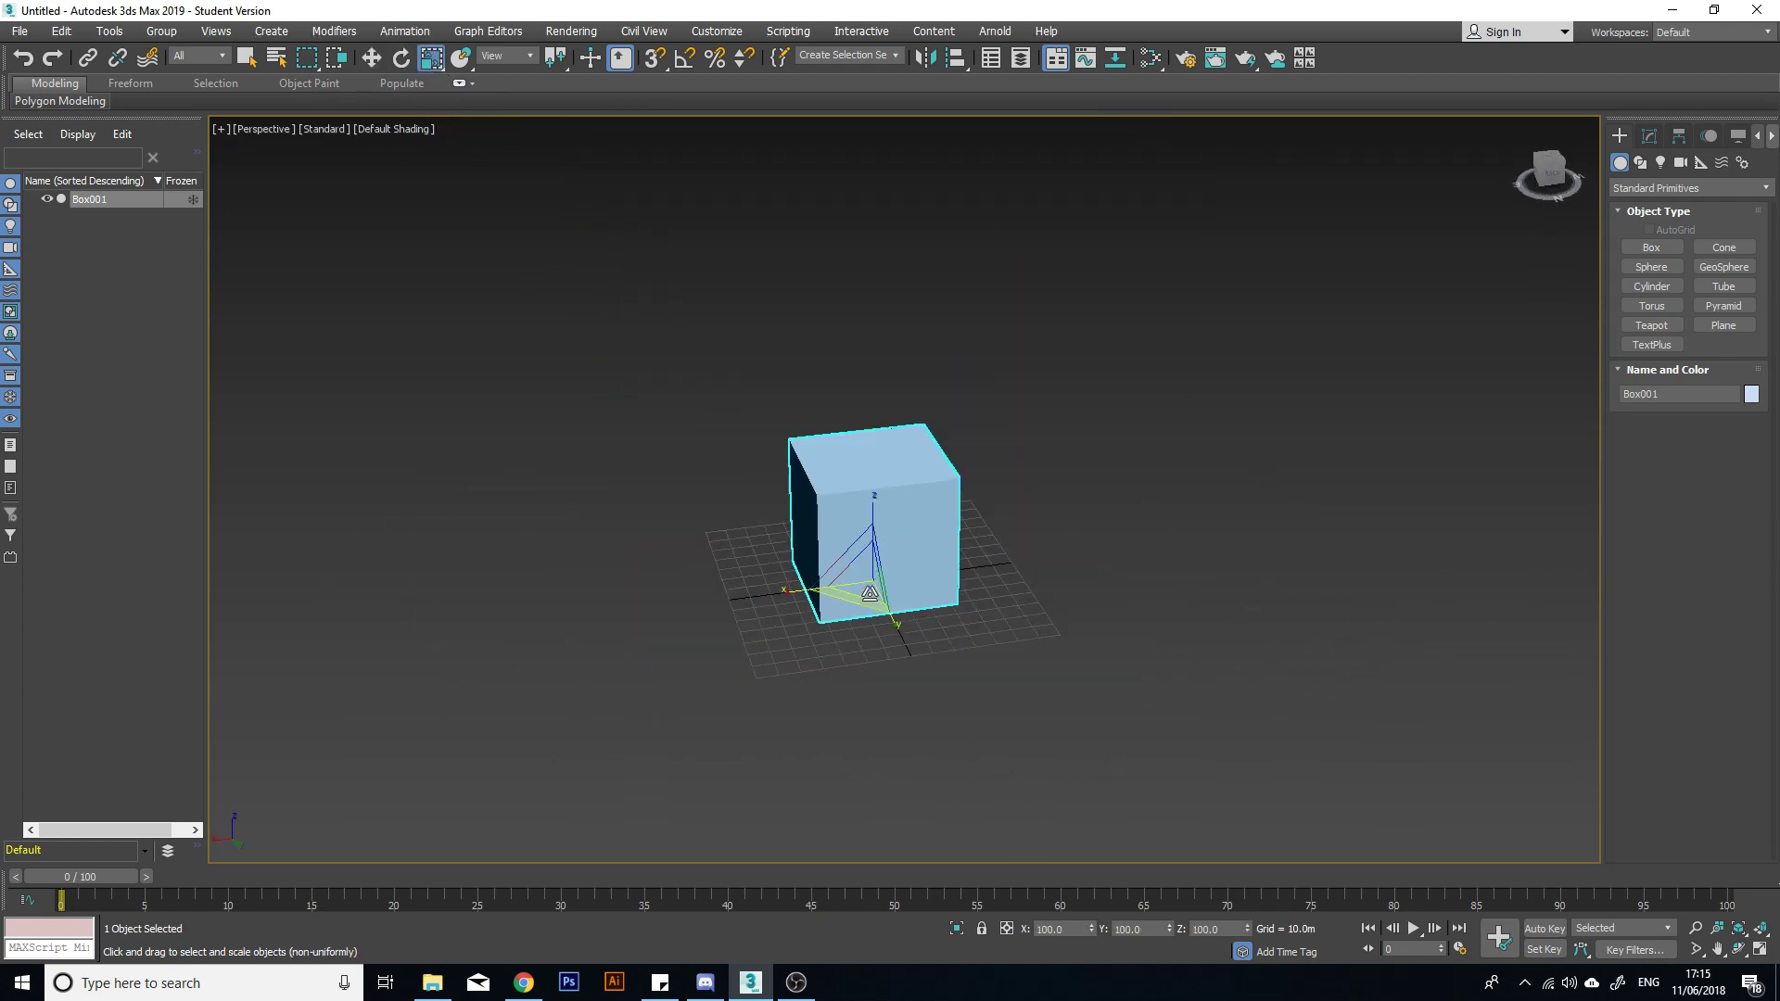
{"action": "left_click_drag", "start_coordinate": [867, 604], "coordinate": [666, 634]}
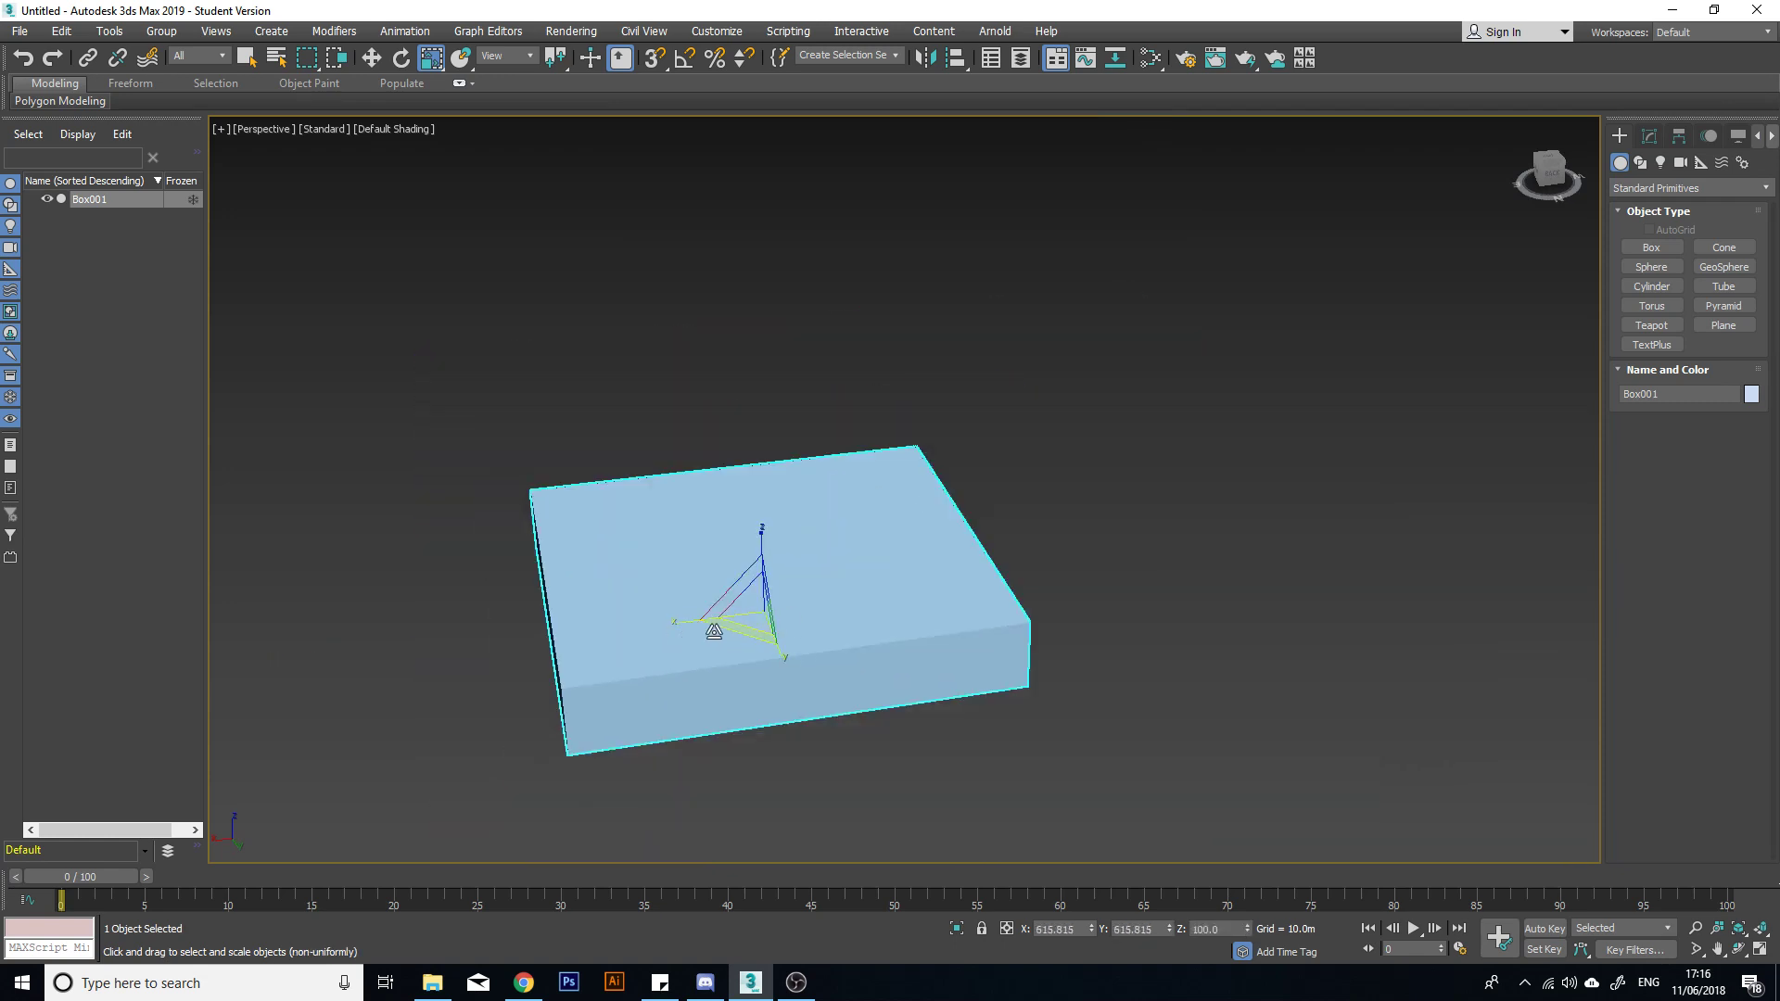
{"action": "left_click_drag", "start_coordinate": [740, 632], "coordinate": [636, 698]}
{"action": "key", "text": "ctrl+z"}
{"action": "key", "text": "ctrl+z"}
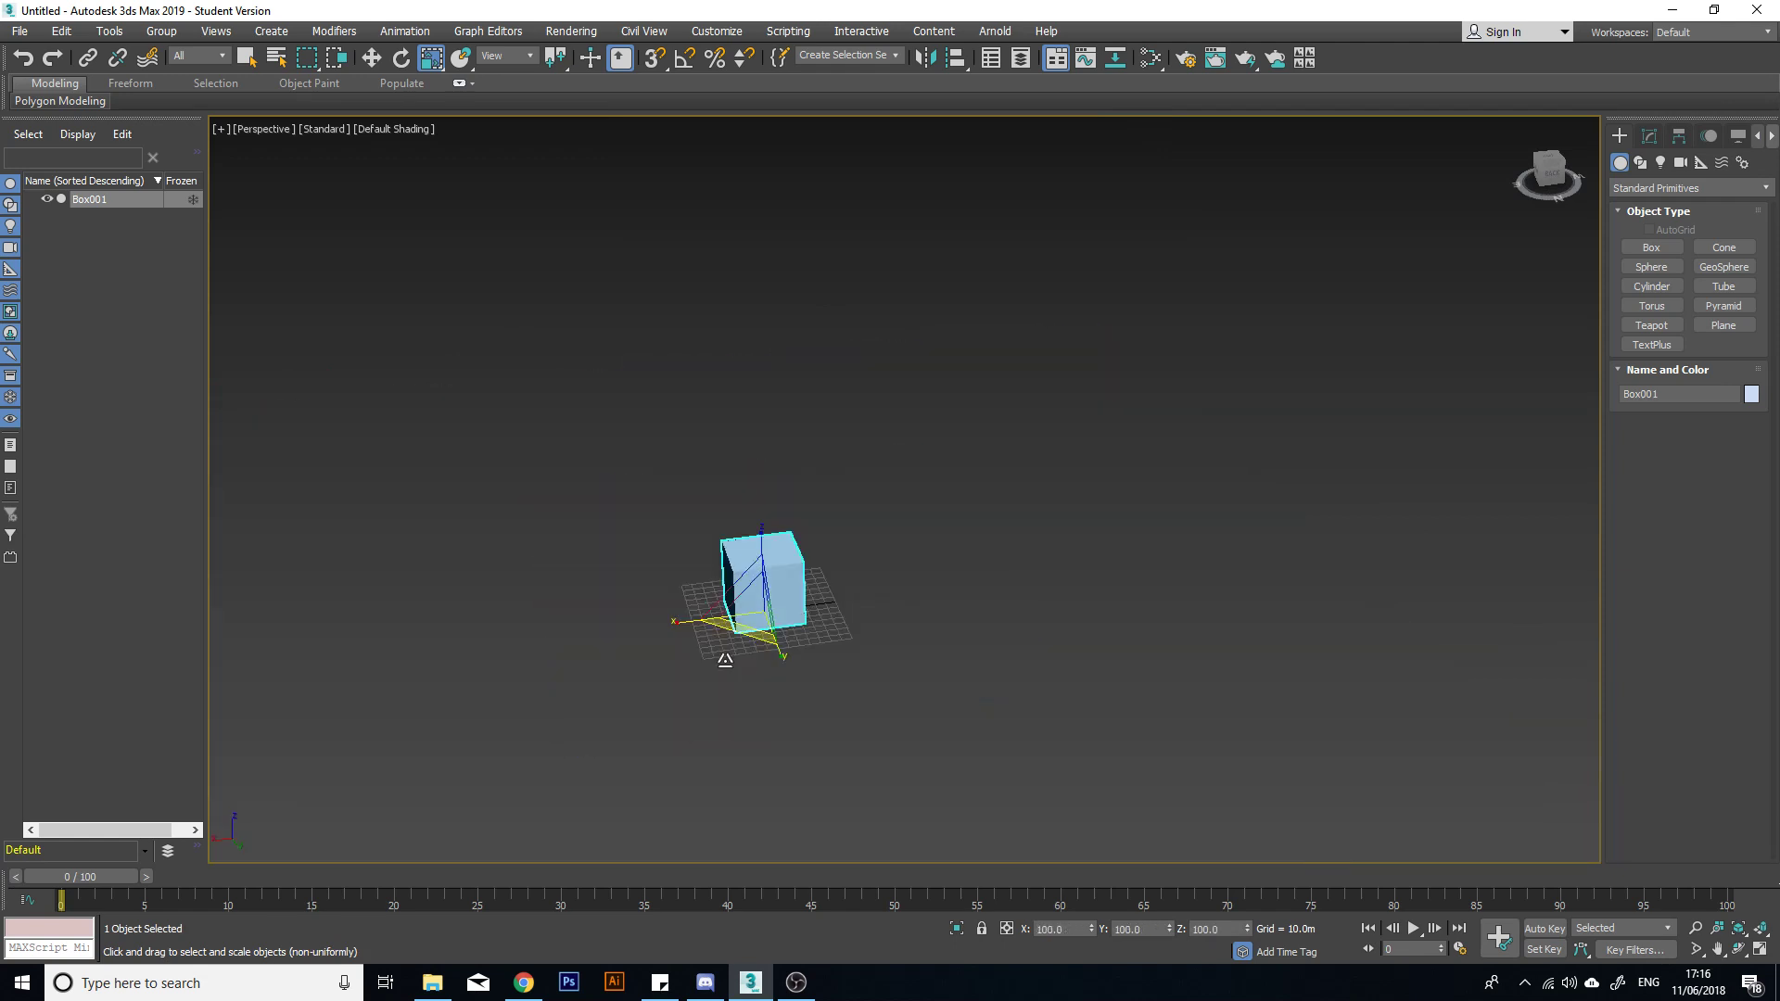
Step: Try scaling the box twice more with the scale gizmo and undo both changes
{"action": "left_click_drag", "start_coordinate": [783, 592], "coordinate": [873, 476]}
{"action": "left_click_drag", "start_coordinate": [786, 589], "coordinate": [920, 415]}
{"action": "scroll", "coordinate": [920, 416], "scroll_direction": "down", "scroll_amount": 7}
{"action": "middle_click_drag", "start_coordinate": [960, 480], "coordinate": [941, 591], "text": "alt"}
{"action": "key", "text": "ctrl+z"}
{"action": "key", "text": "ctrl+z"}
Step: Scale the box uniformly on all axes to about 411%
{"action": "scroll", "coordinate": [909, 475], "scroll_direction": "up", "scroll_amount": 8}
{"action": "scroll", "coordinate": [988, 558], "scroll_direction": "up", "scroll_amount": 5}
{"action": "scroll", "coordinate": [835, 489], "scroll_direction": "down", "scroll_amount": 2}
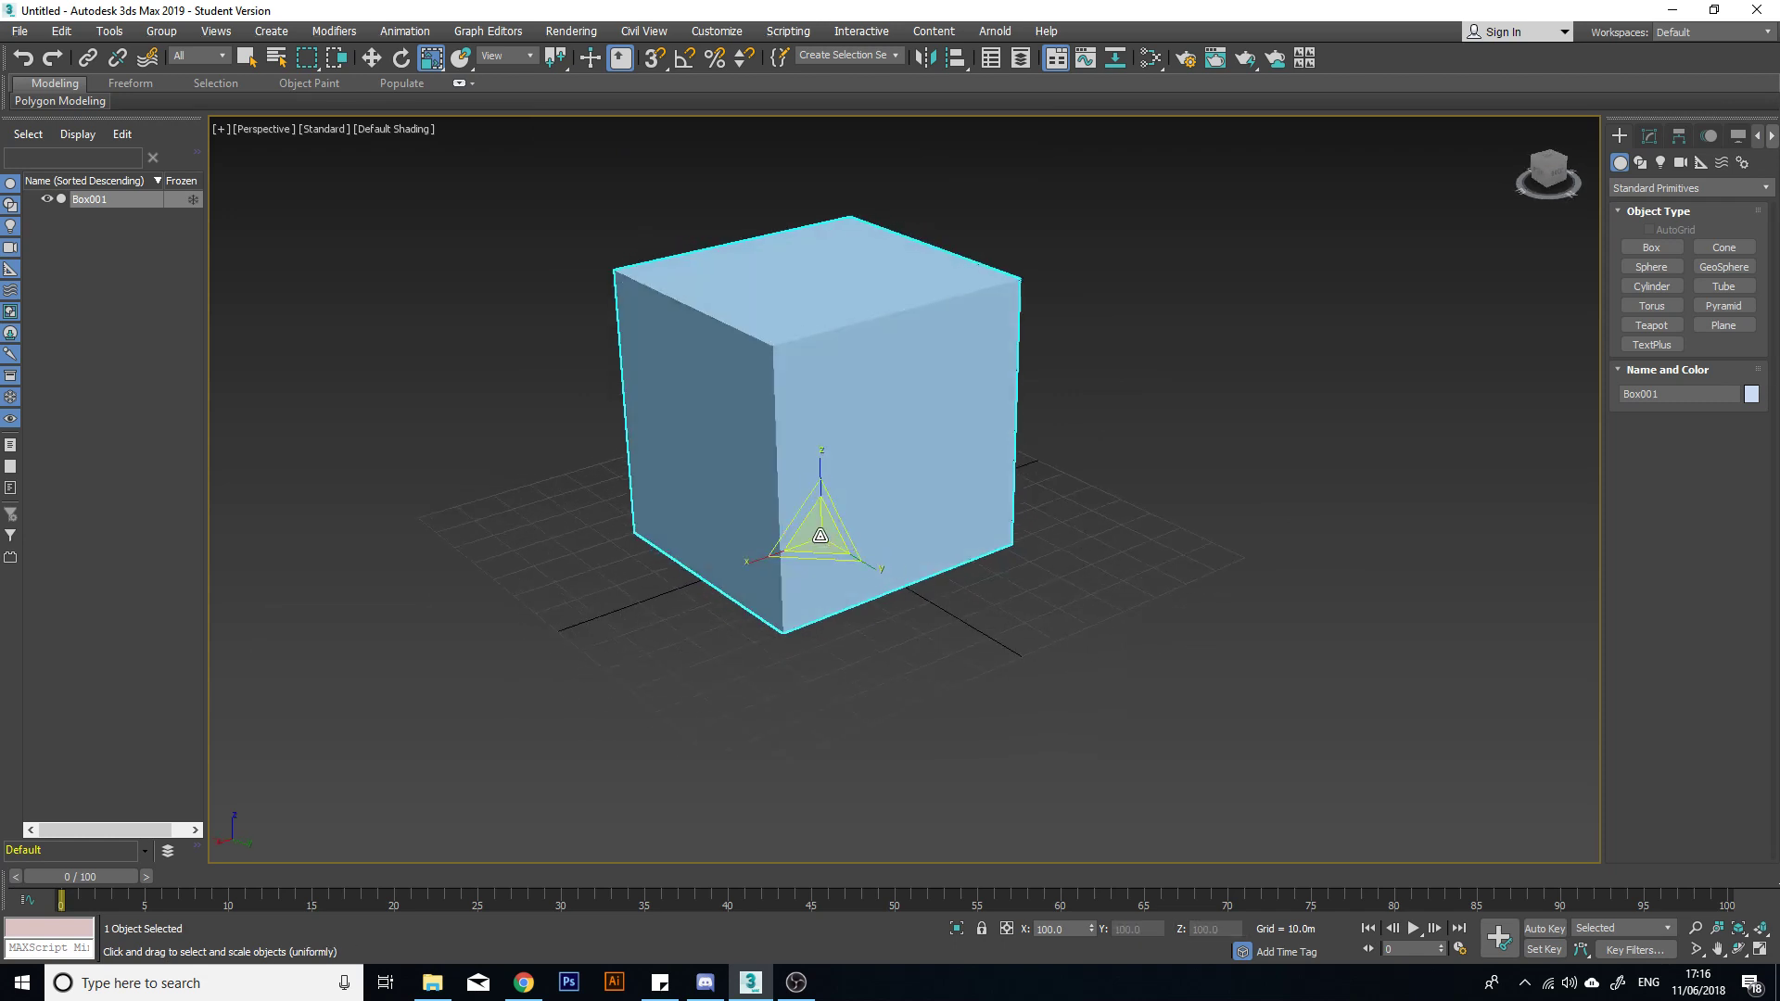
{"action": "left_click_drag", "start_coordinate": [820, 536], "coordinate": [965, 238]}
{"action": "scroll", "coordinate": [885, 519], "scroll_direction": "down", "scroll_amount": 6}
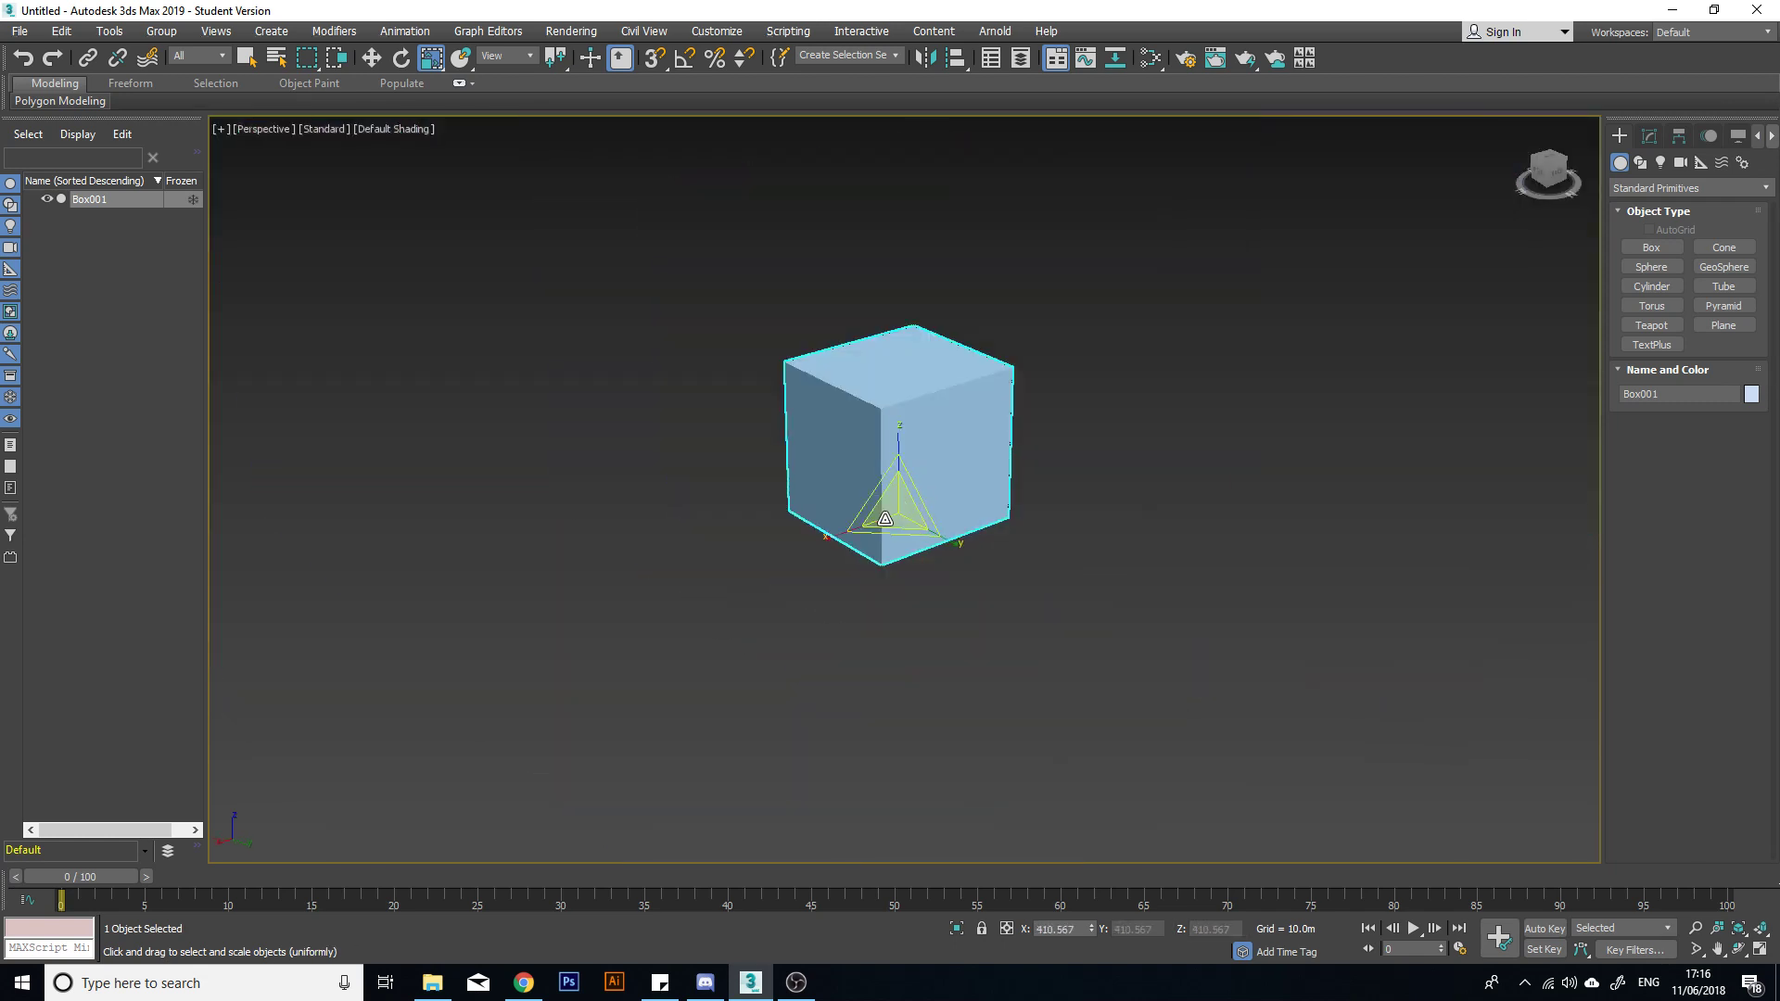
Step: Enlarge the box uniformly on all axes in two passes to about 3559%
{"action": "left_click_drag", "start_coordinate": [895, 515], "coordinate": [985, 375]}
{"action": "scroll", "coordinate": [930, 440], "scroll_direction": "down", "scroll_amount": 6}
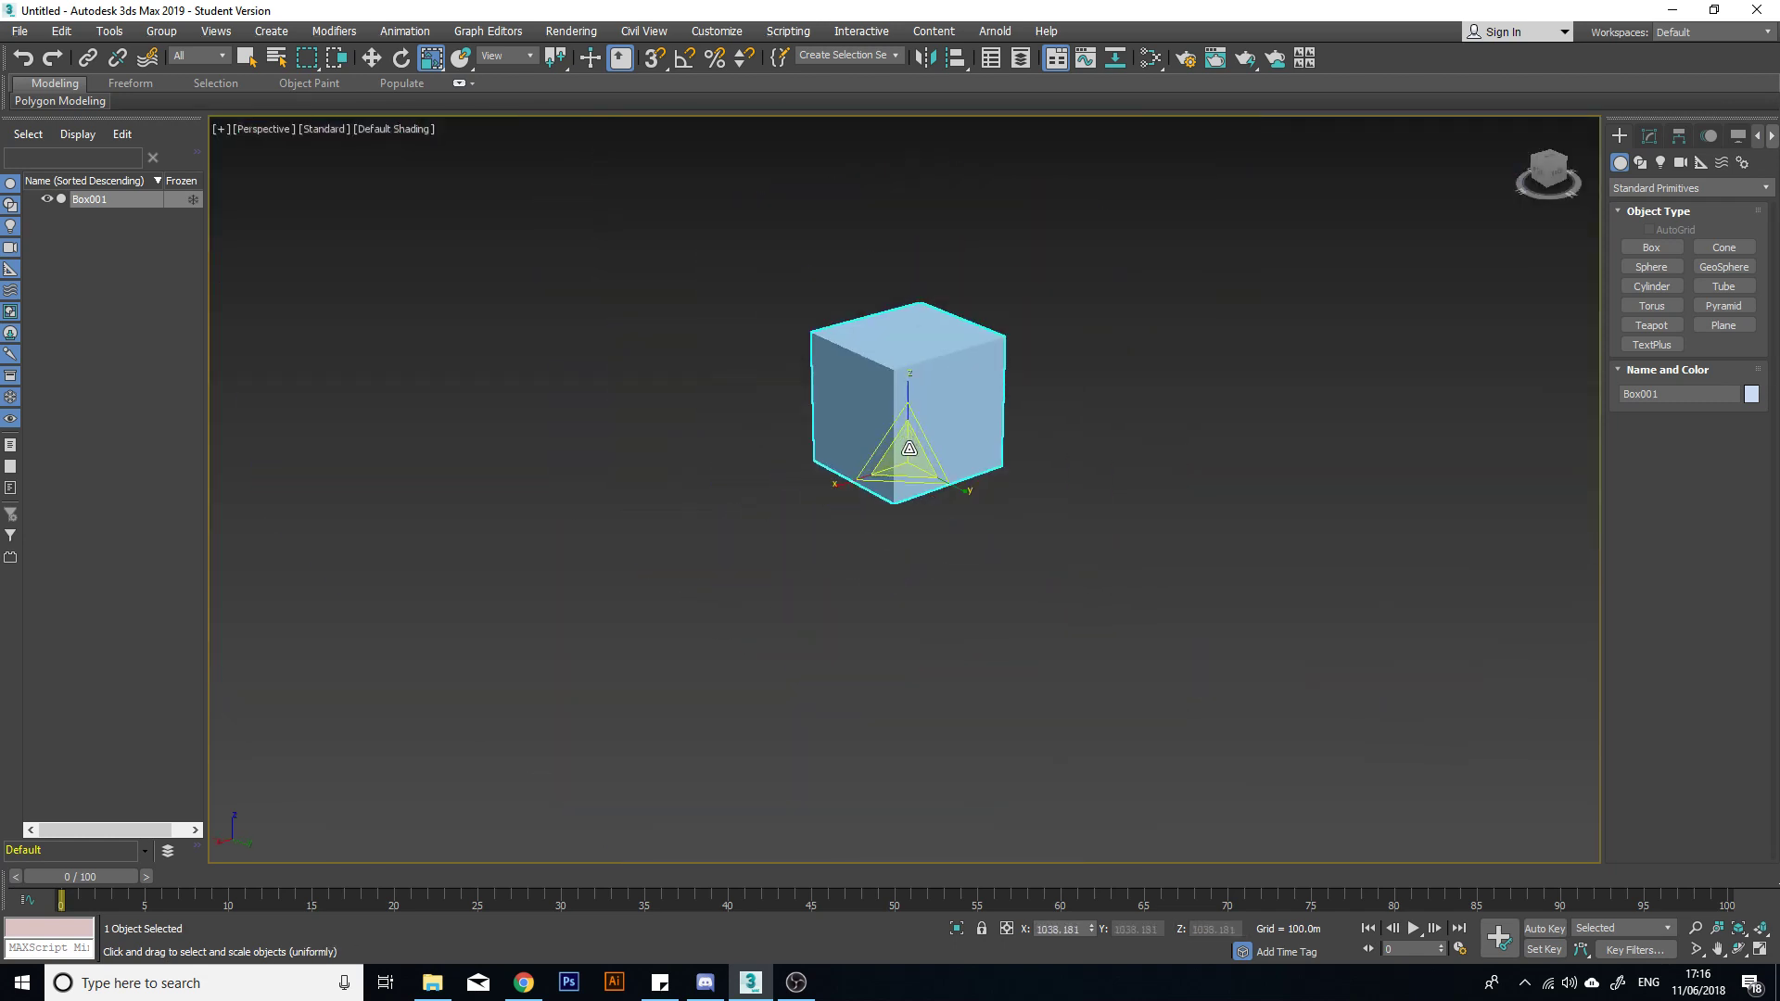
{"action": "left_click_drag", "start_coordinate": [907, 457], "coordinate": [1116, 214]}
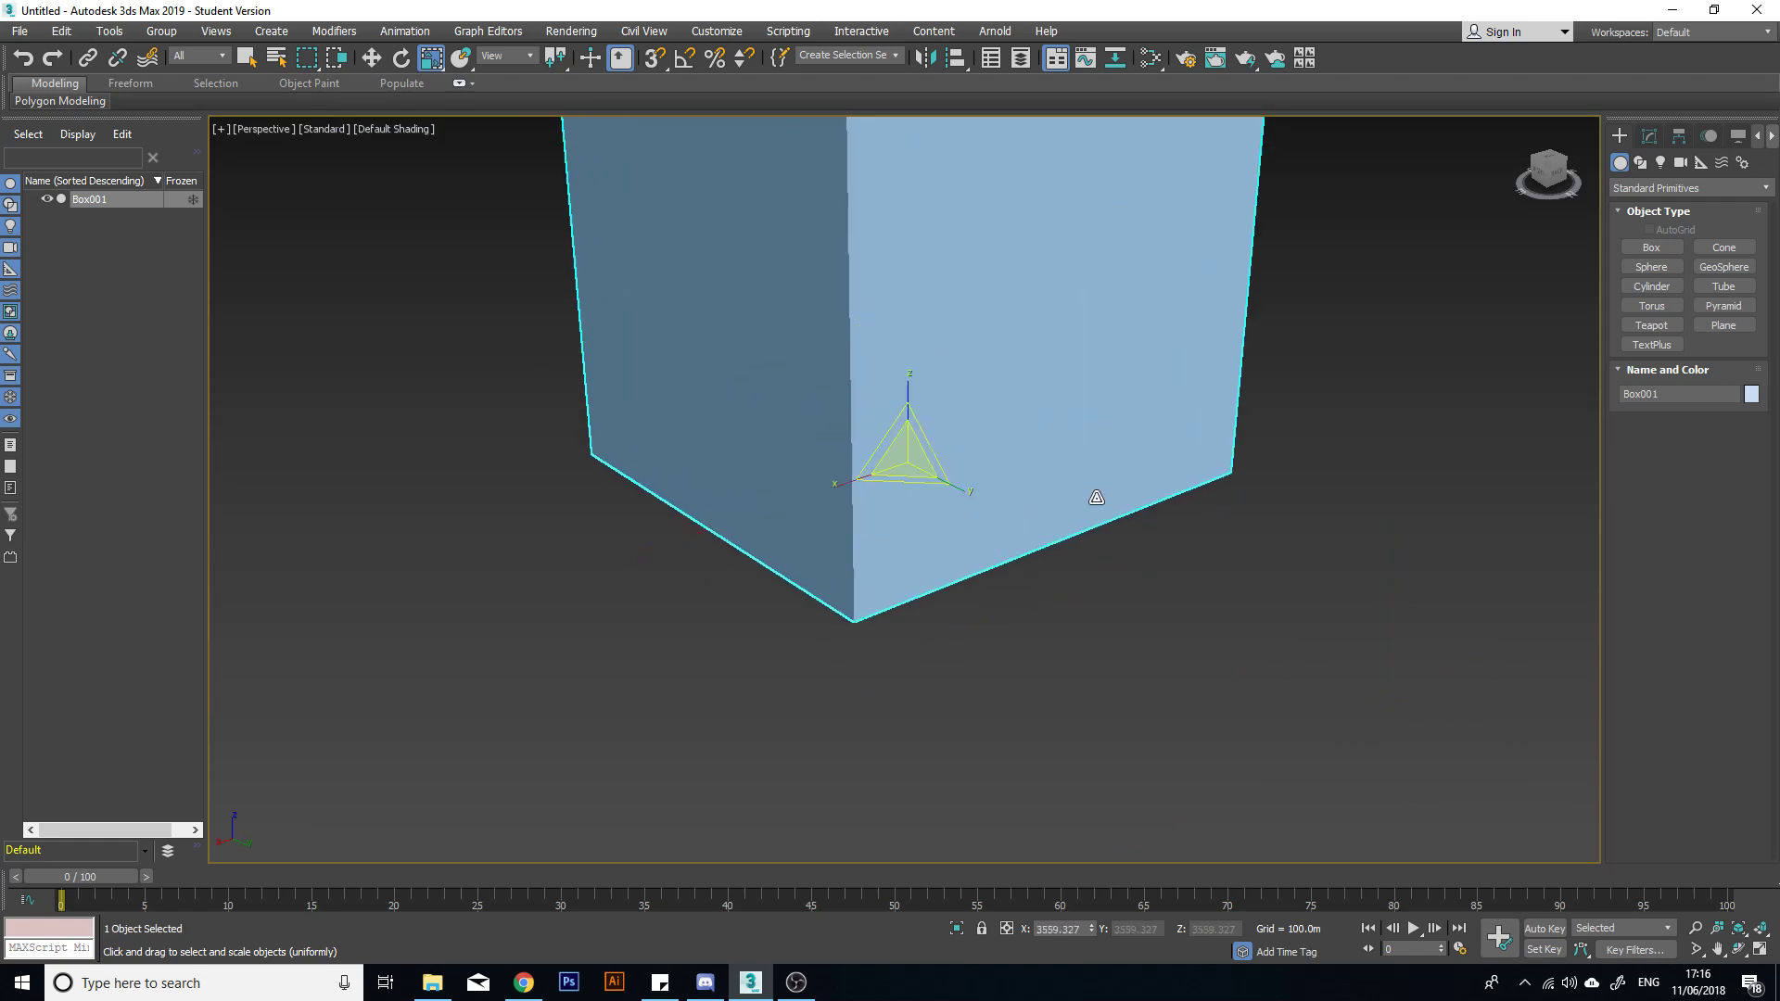
Step: Reset the box's scale to 0 on all axes
{"action": "right_click", "coordinate": [1091, 930]}
{"action": "scroll", "coordinate": [919, 440], "scroll_direction": "up", "scroll_amount": 8}
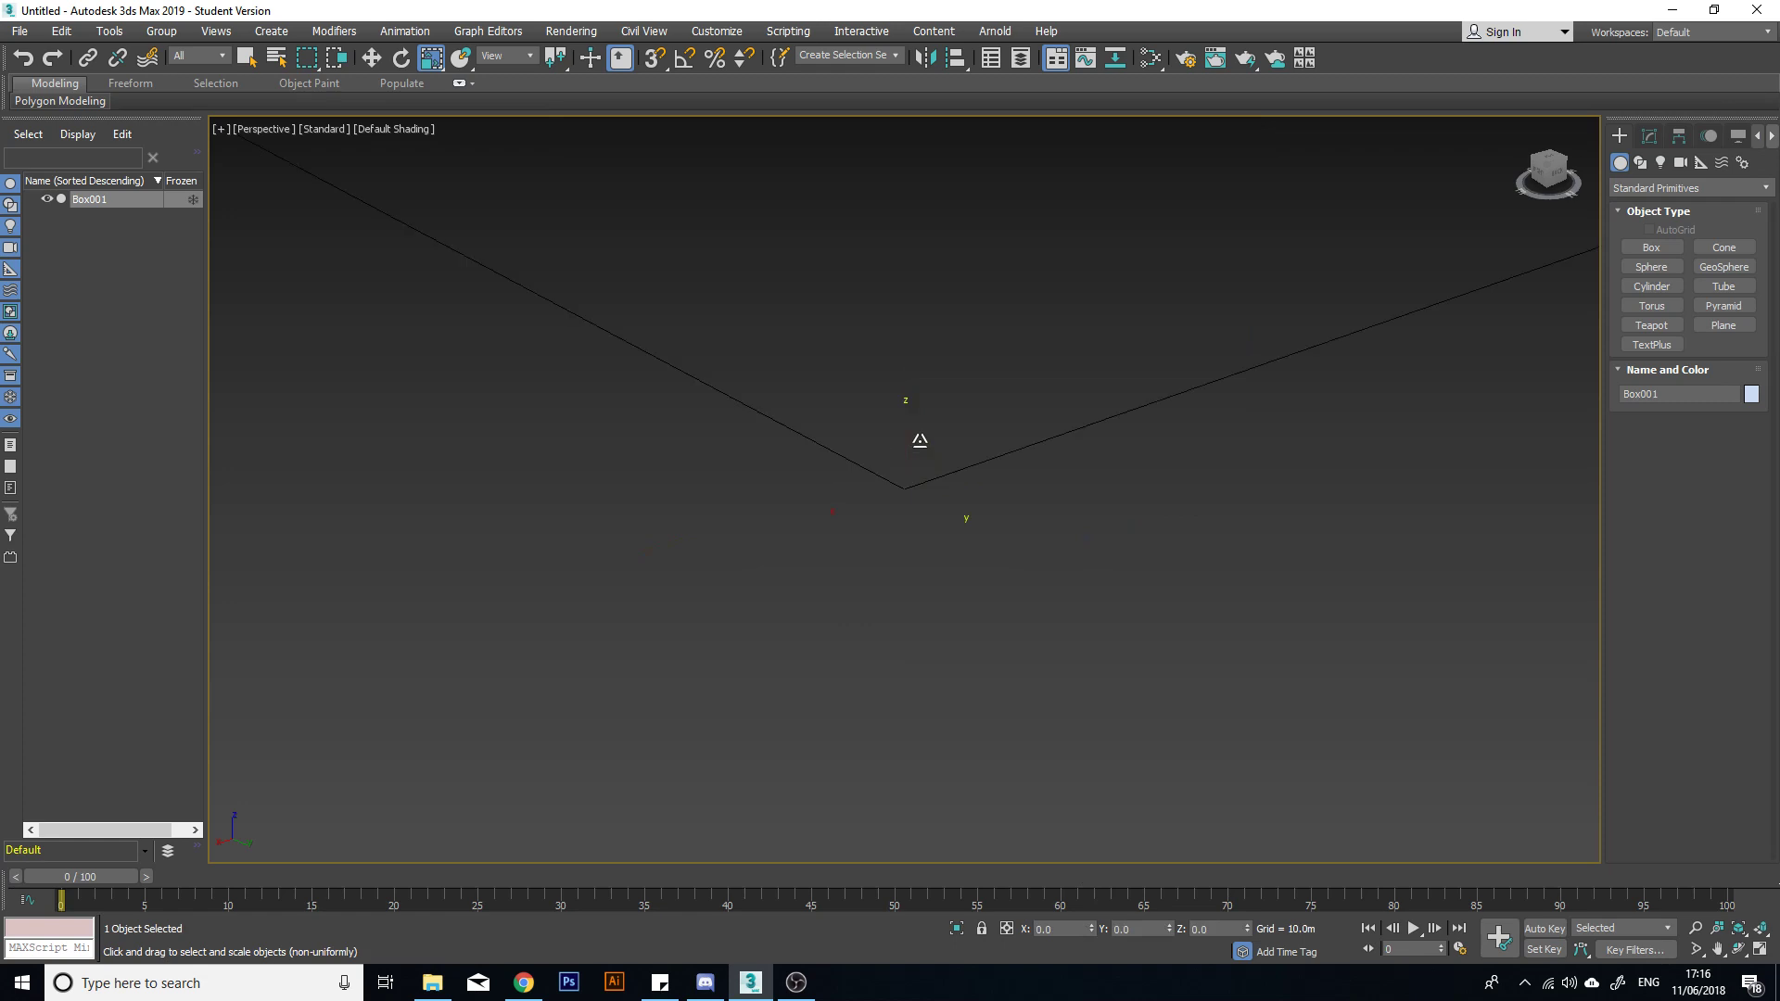
{"action": "scroll", "coordinate": [944, 488], "scroll_direction": "down", "scroll_amount": 8}
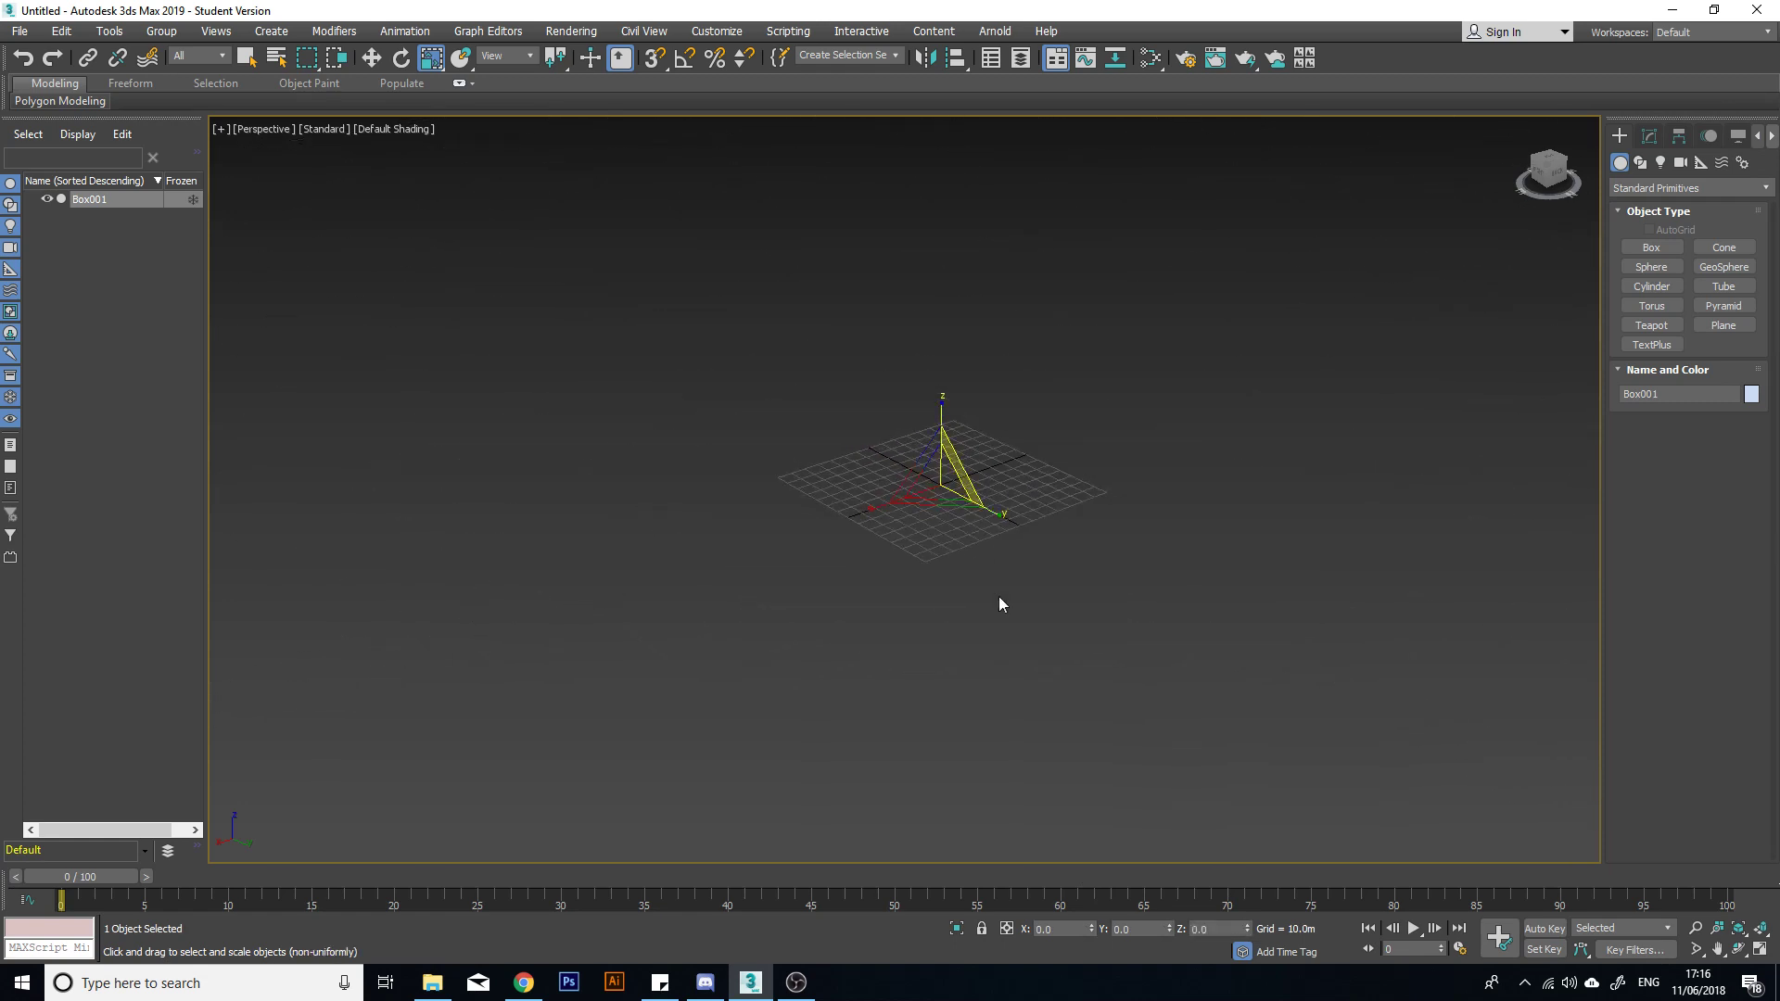
{"action": "scroll", "coordinate": [1031, 665], "scroll_direction": "up", "scroll_amount": 4}
{"action": "middle_click_drag", "start_coordinate": [938, 380], "coordinate": [948, 705]}
{"action": "scroll", "coordinate": [936, 677], "scroll_direction": "up", "scroll_amount": 2}
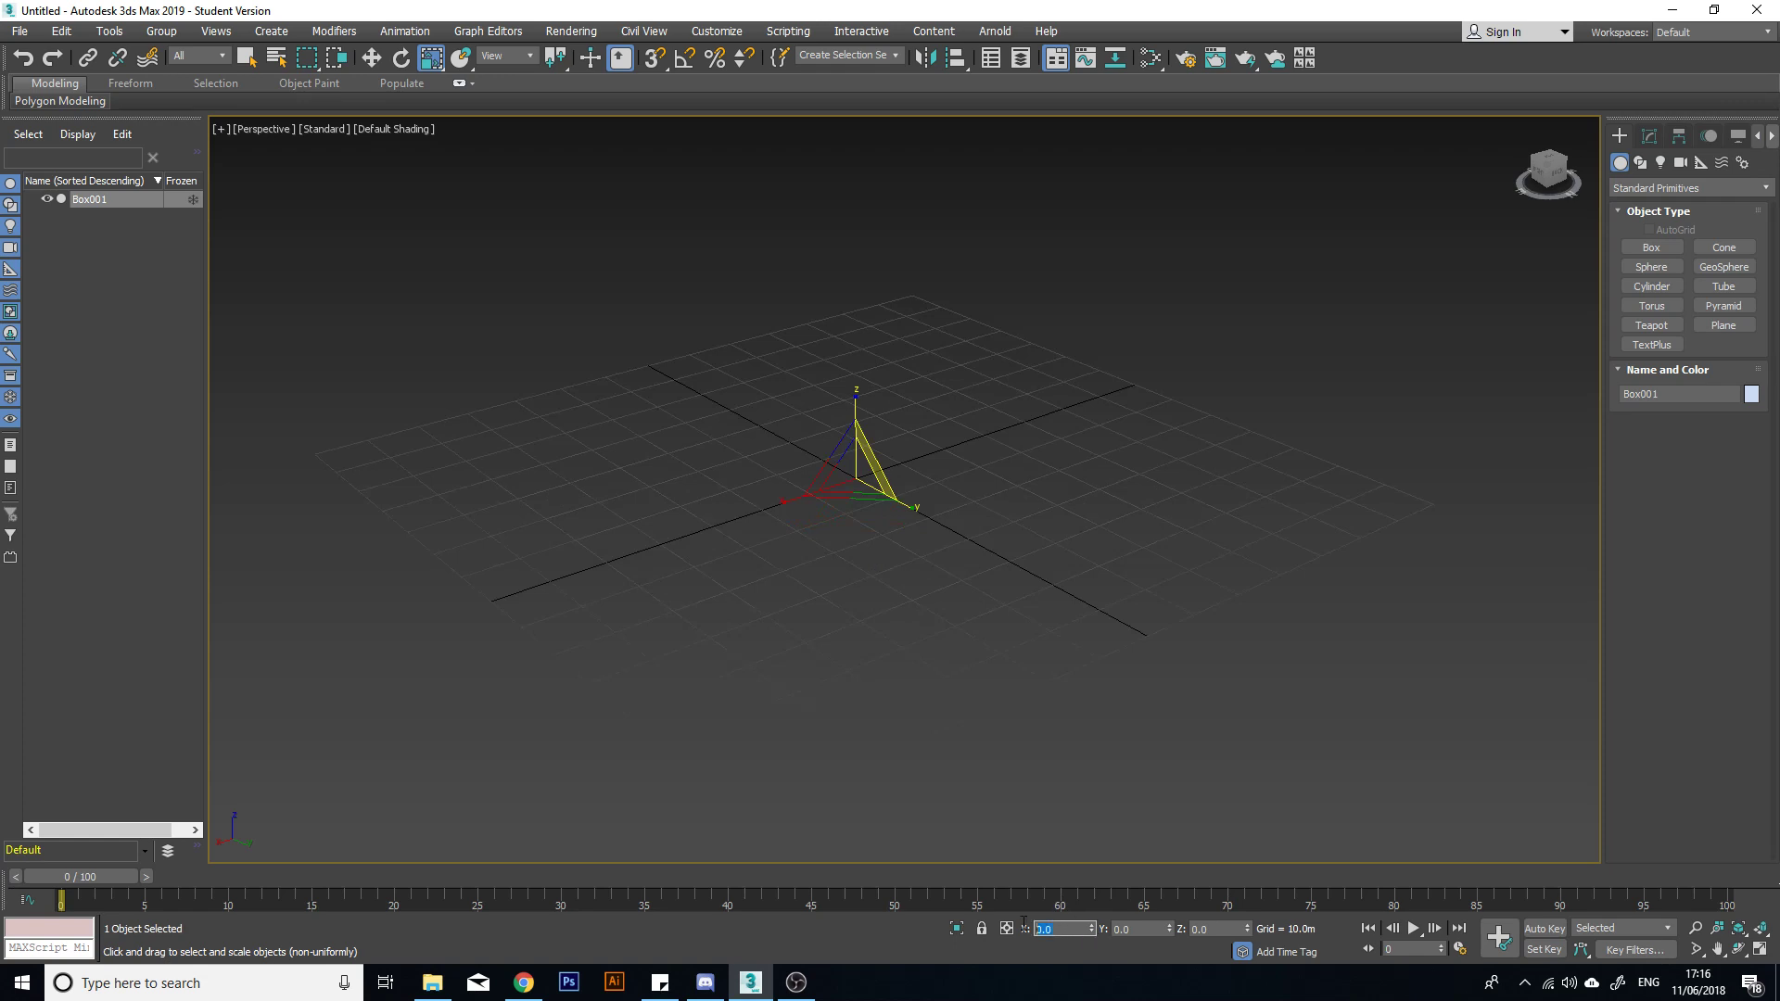
Step: Set the box's scale to 1% on all axes and frame it in the view
{"action": "type", "text": "1"}
{"action": "left_click", "coordinate": [1141, 929]}
{"action": "middle_click_drag", "start_coordinate": [930, 528], "coordinate": [952, 534]}
{"action": "key", "text": "z"}
{"action": "scroll", "coordinate": [957, 537], "scroll_direction": "down", "scroll_amount": 12}
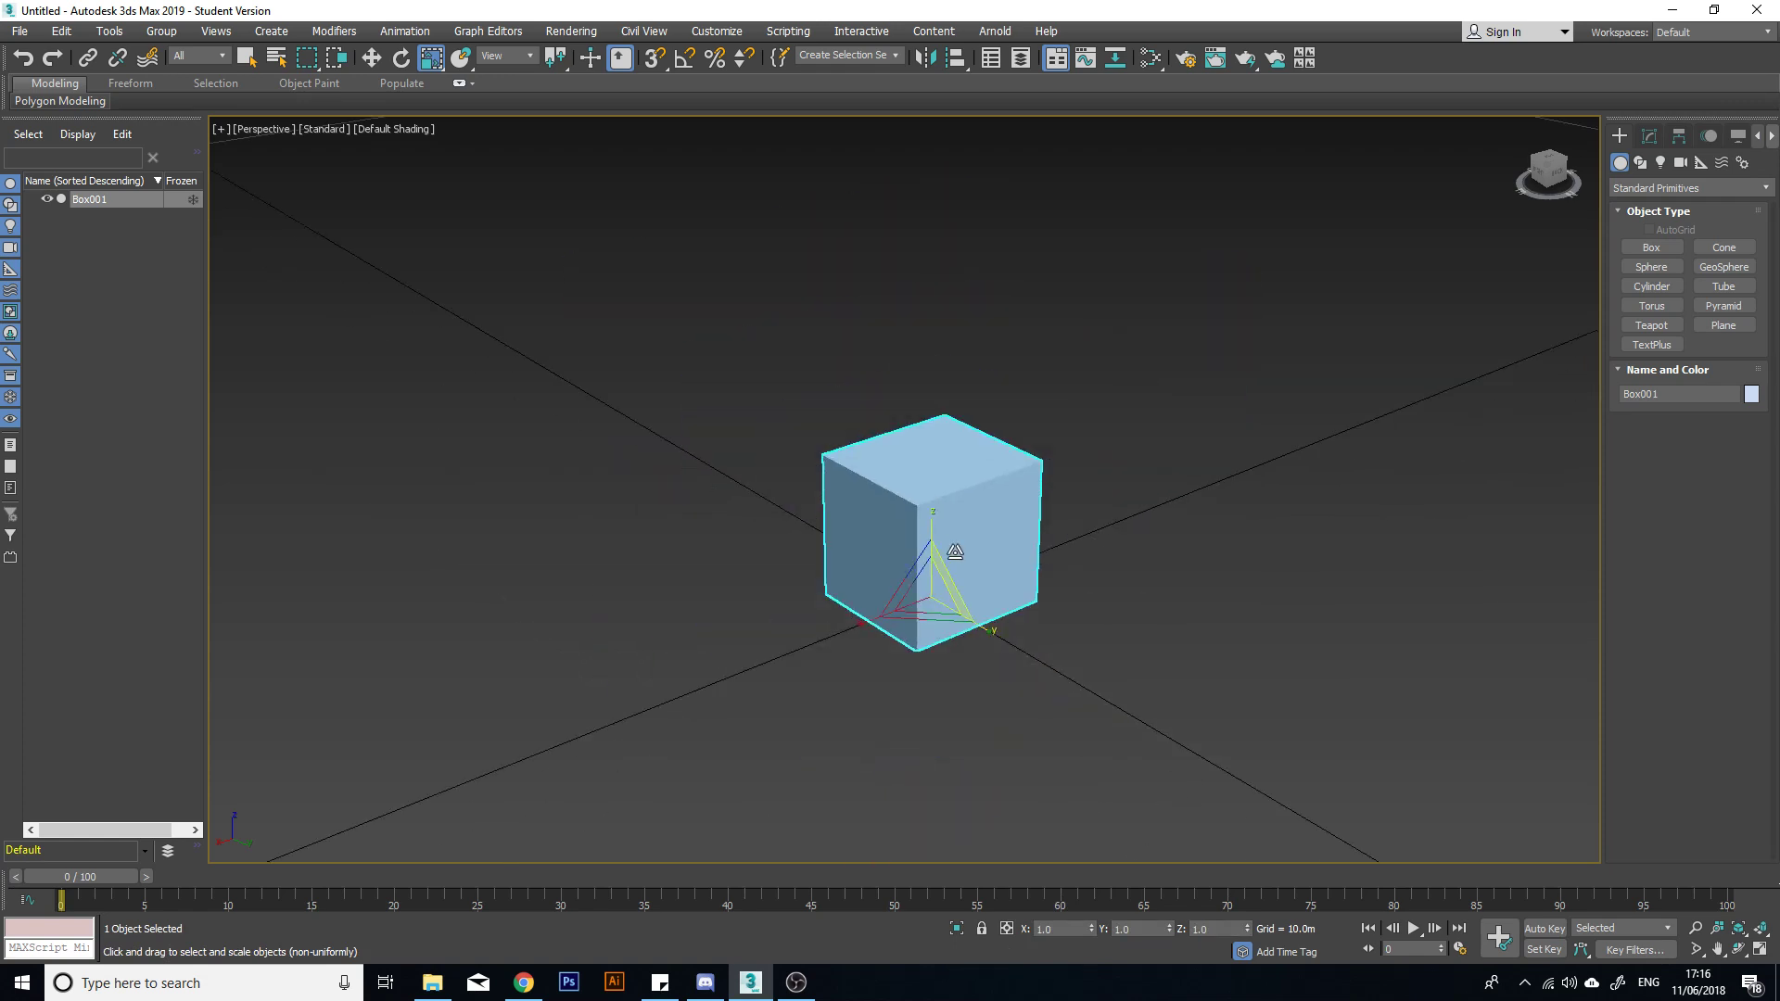
Step: Set the box's uniform scale to 100%, deselect it and select it again
{"action": "scroll", "coordinate": [1037, 767], "scroll_direction": "down", "scroll_amount": 5}
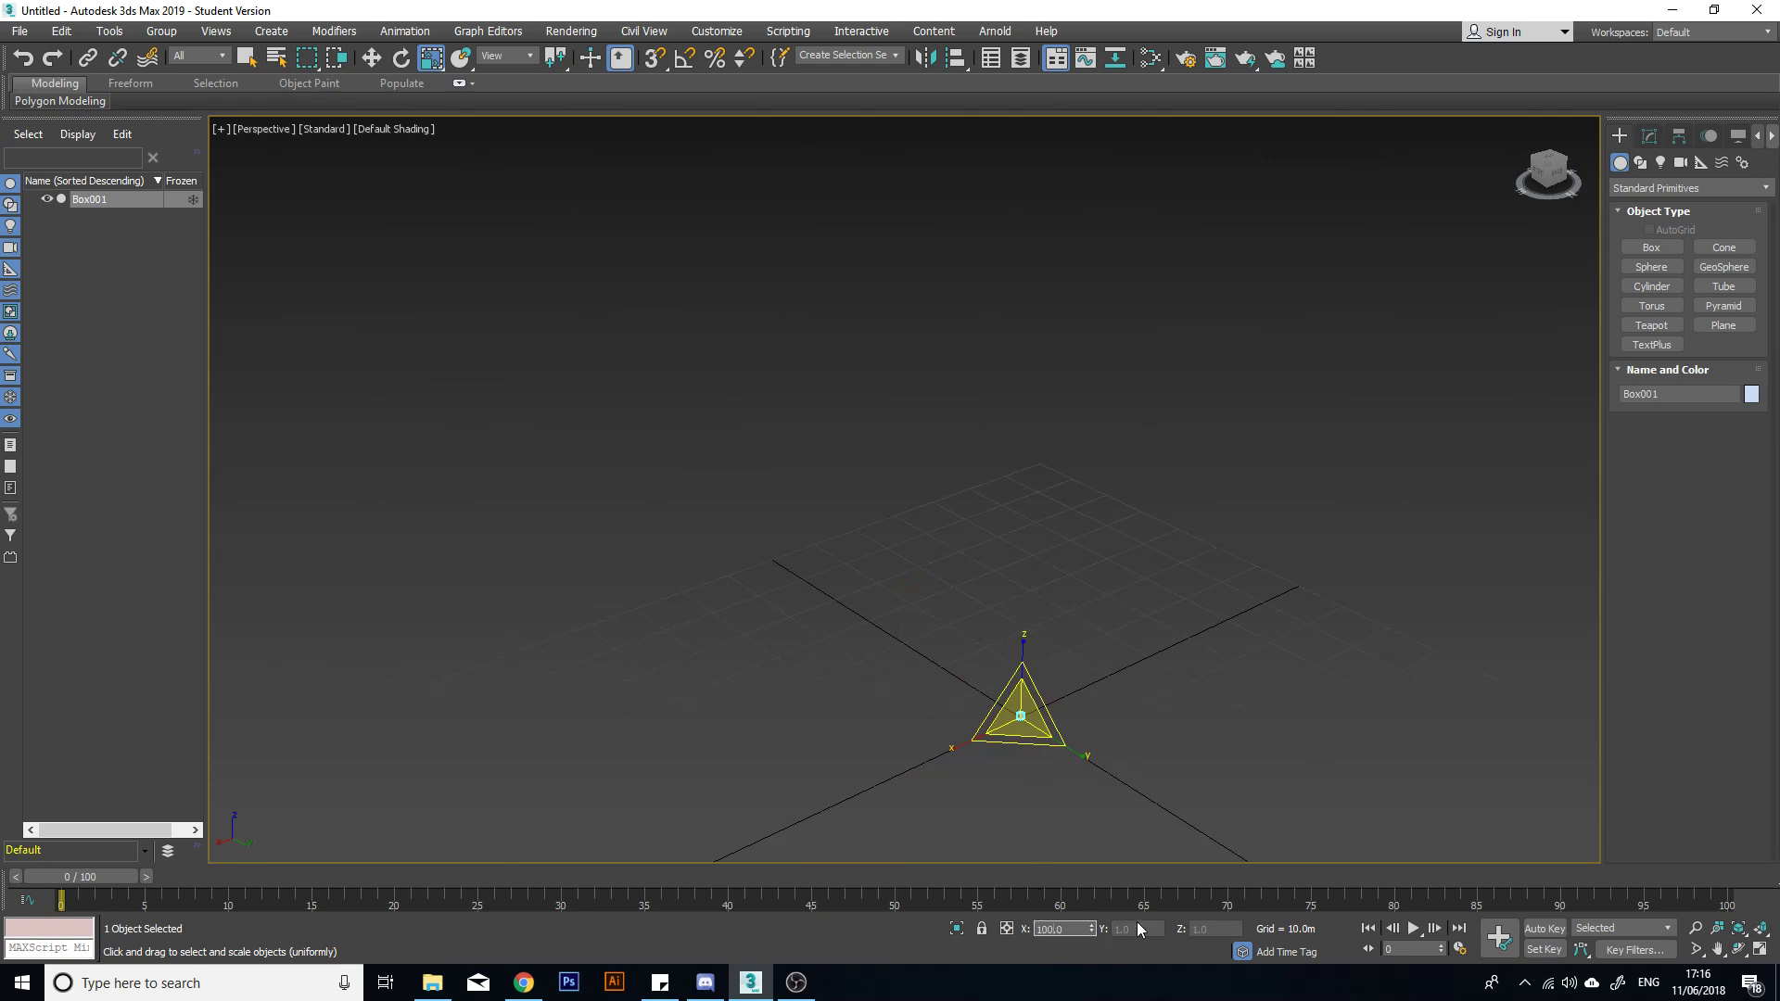
{"action": "left_click", "coordinate": [1100, 860]}
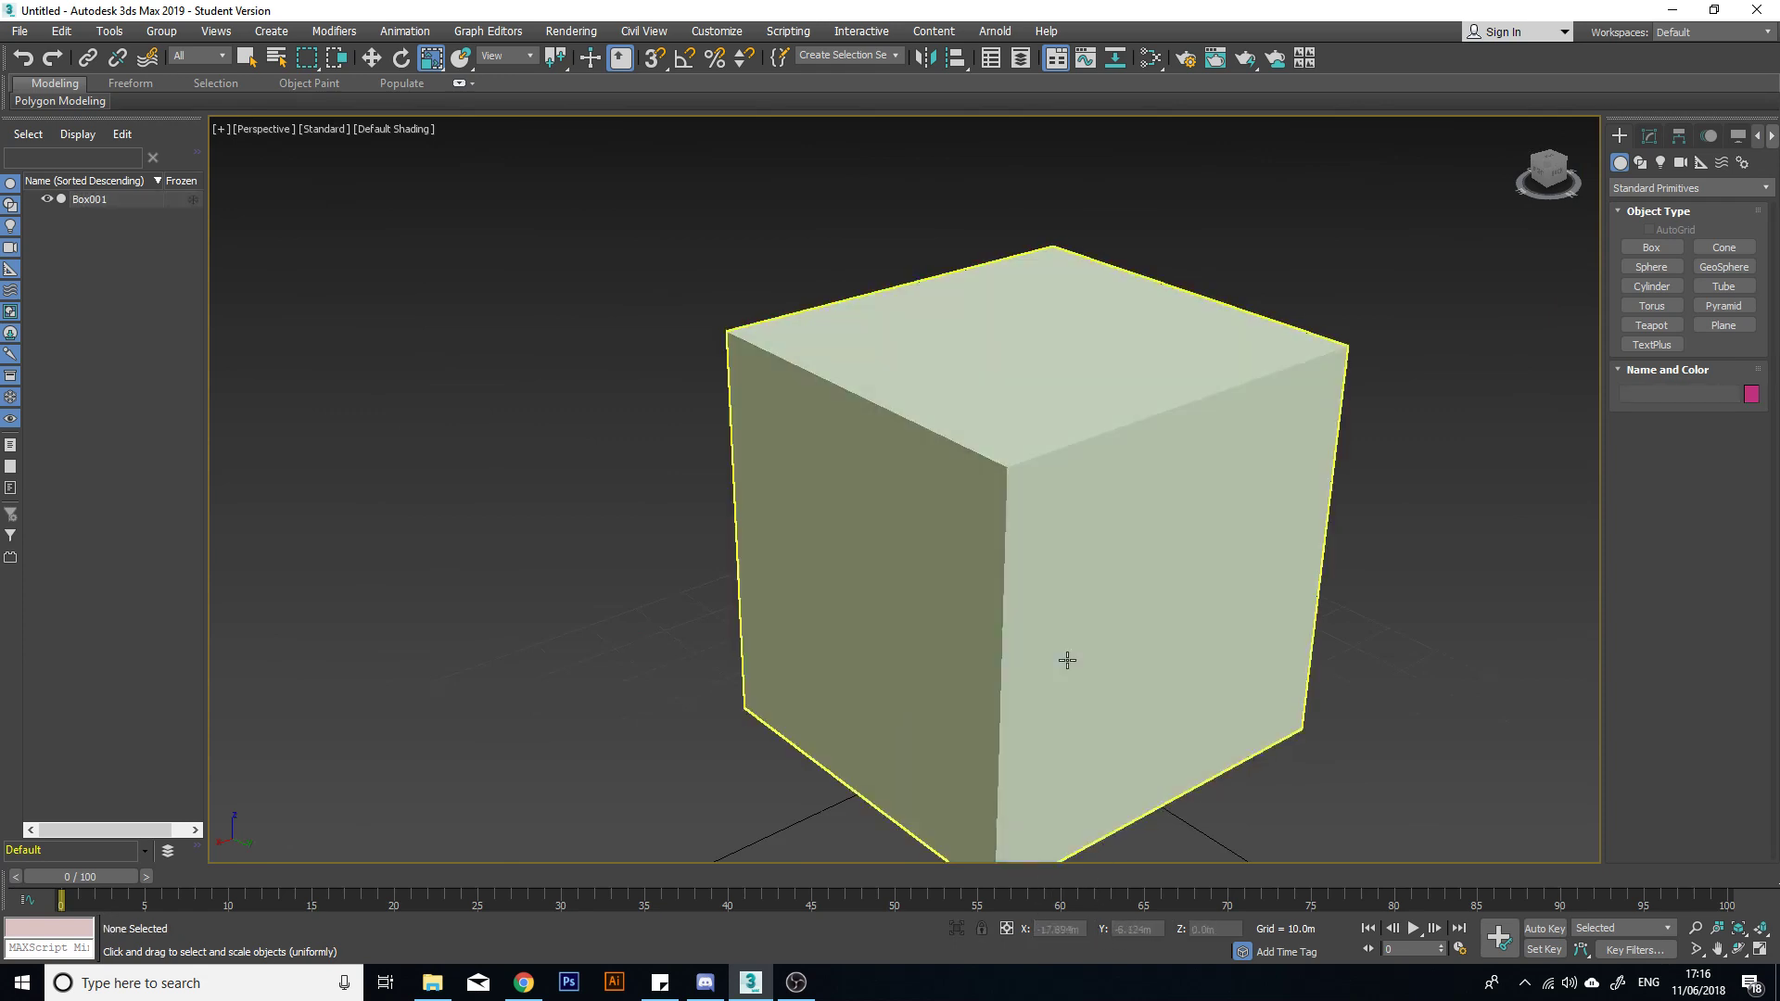
{"action": "scroll", "coordinate": [995, 479], "scroll_direction": "down", "scroll_amount": 6}
{"action": "middle_click_drag", "start_coordinate": [1065, 659], "coordinate": [987, 380]}
{"action": "scroll", "coordinate": [1043, 512], "scroll_direction": "up", "scroll_amount": 4}
{"action": "left_click", "coordinate": [986, 380]}
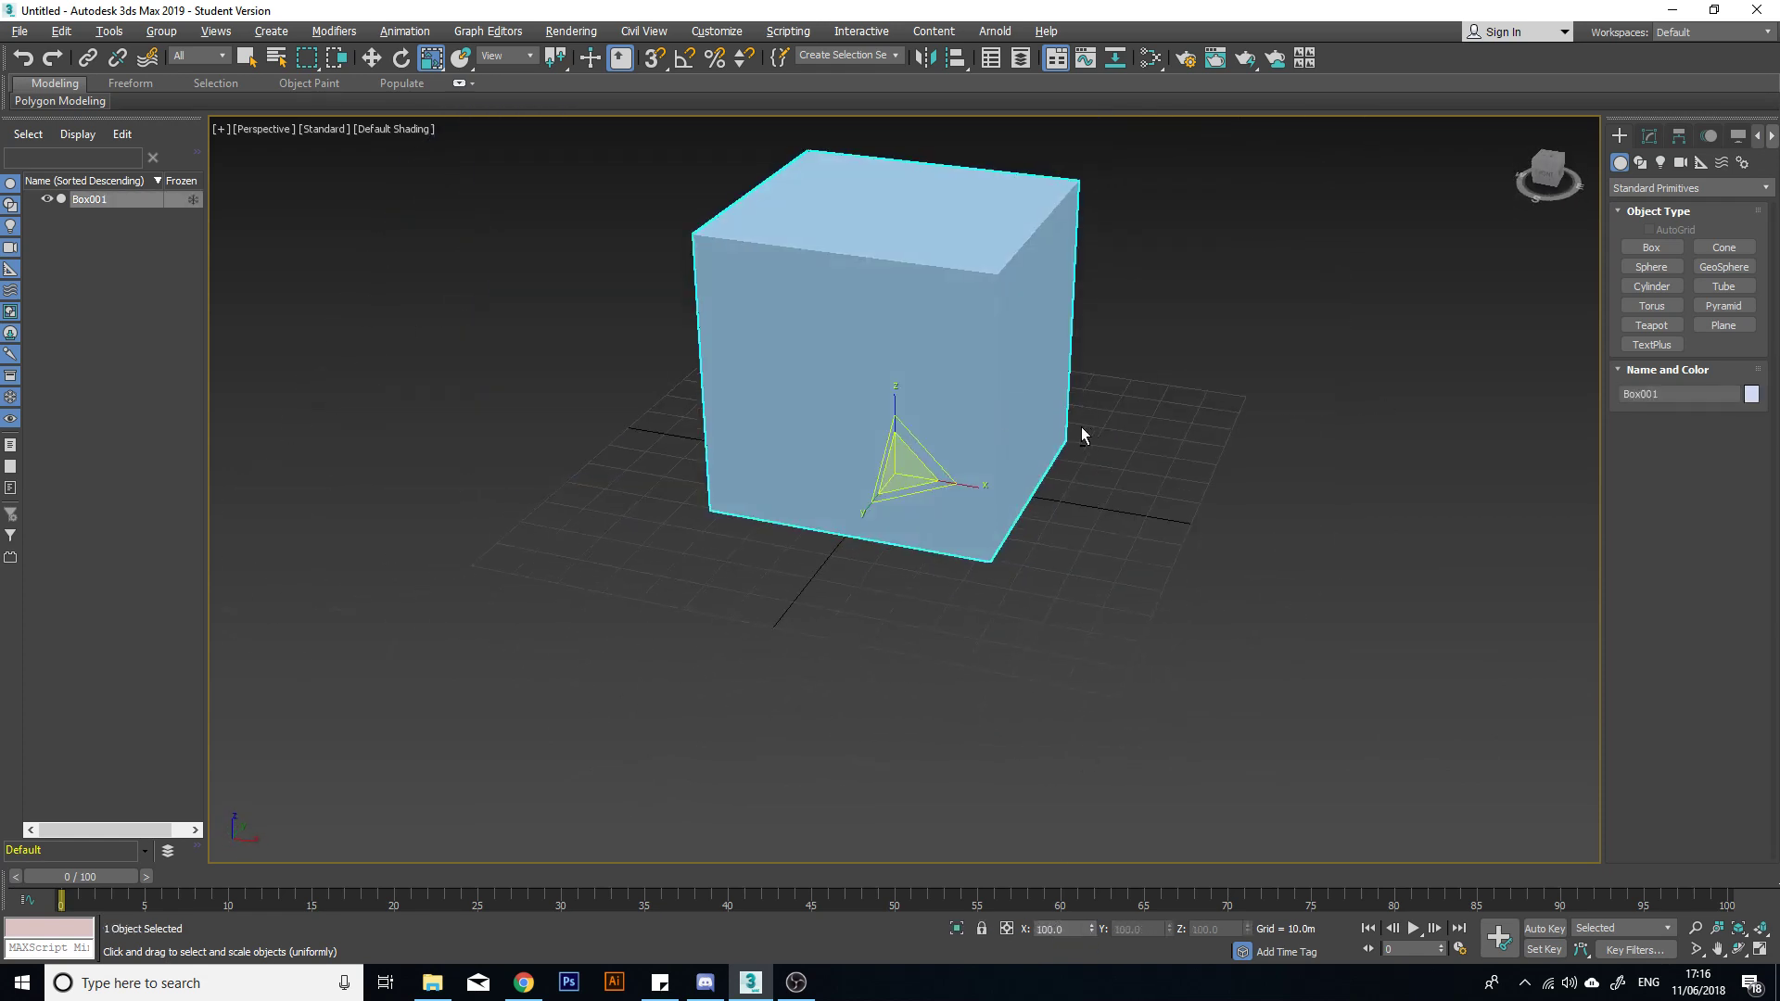
Step: Set the box's uniform scale to 50%
{"action": "middle_click_drag", "start_coordinate": [1081, 426], "coordinate": [1001, 432], "text": "alt"}
{"action": "left_click", "coordinate": [1059, 933]}
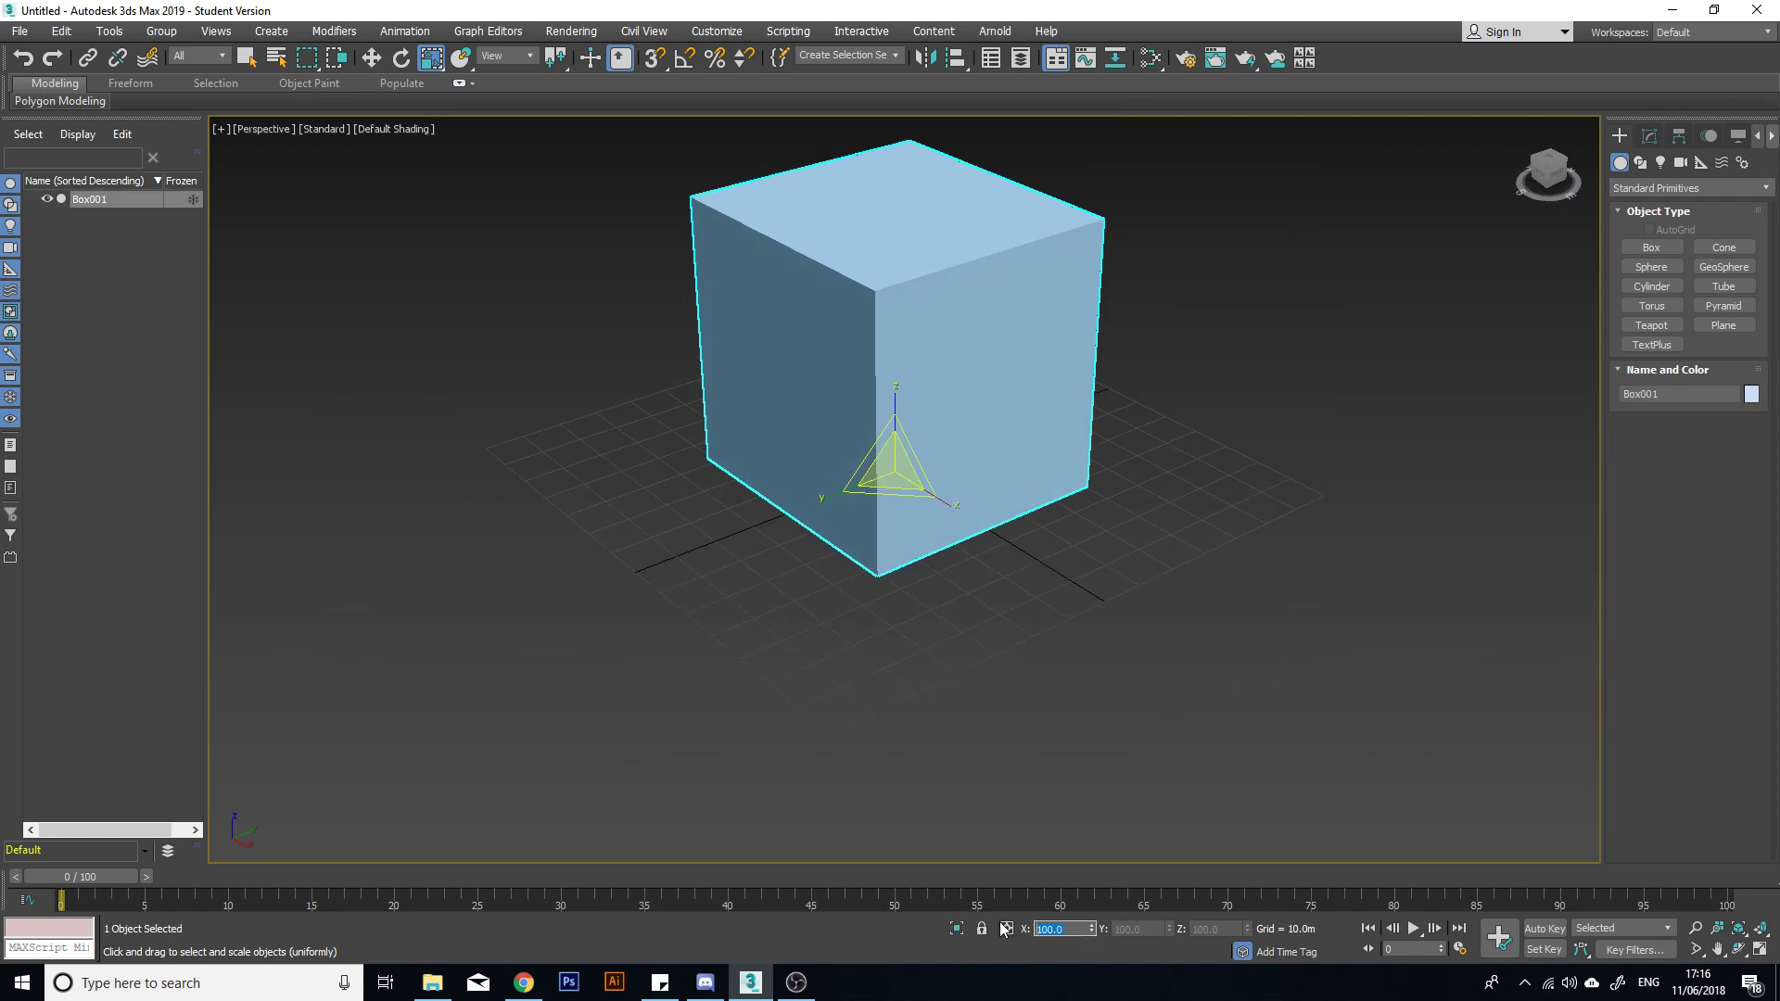
{"action": "type", "text": "50"}
{"action": "key", "text": "Return"}
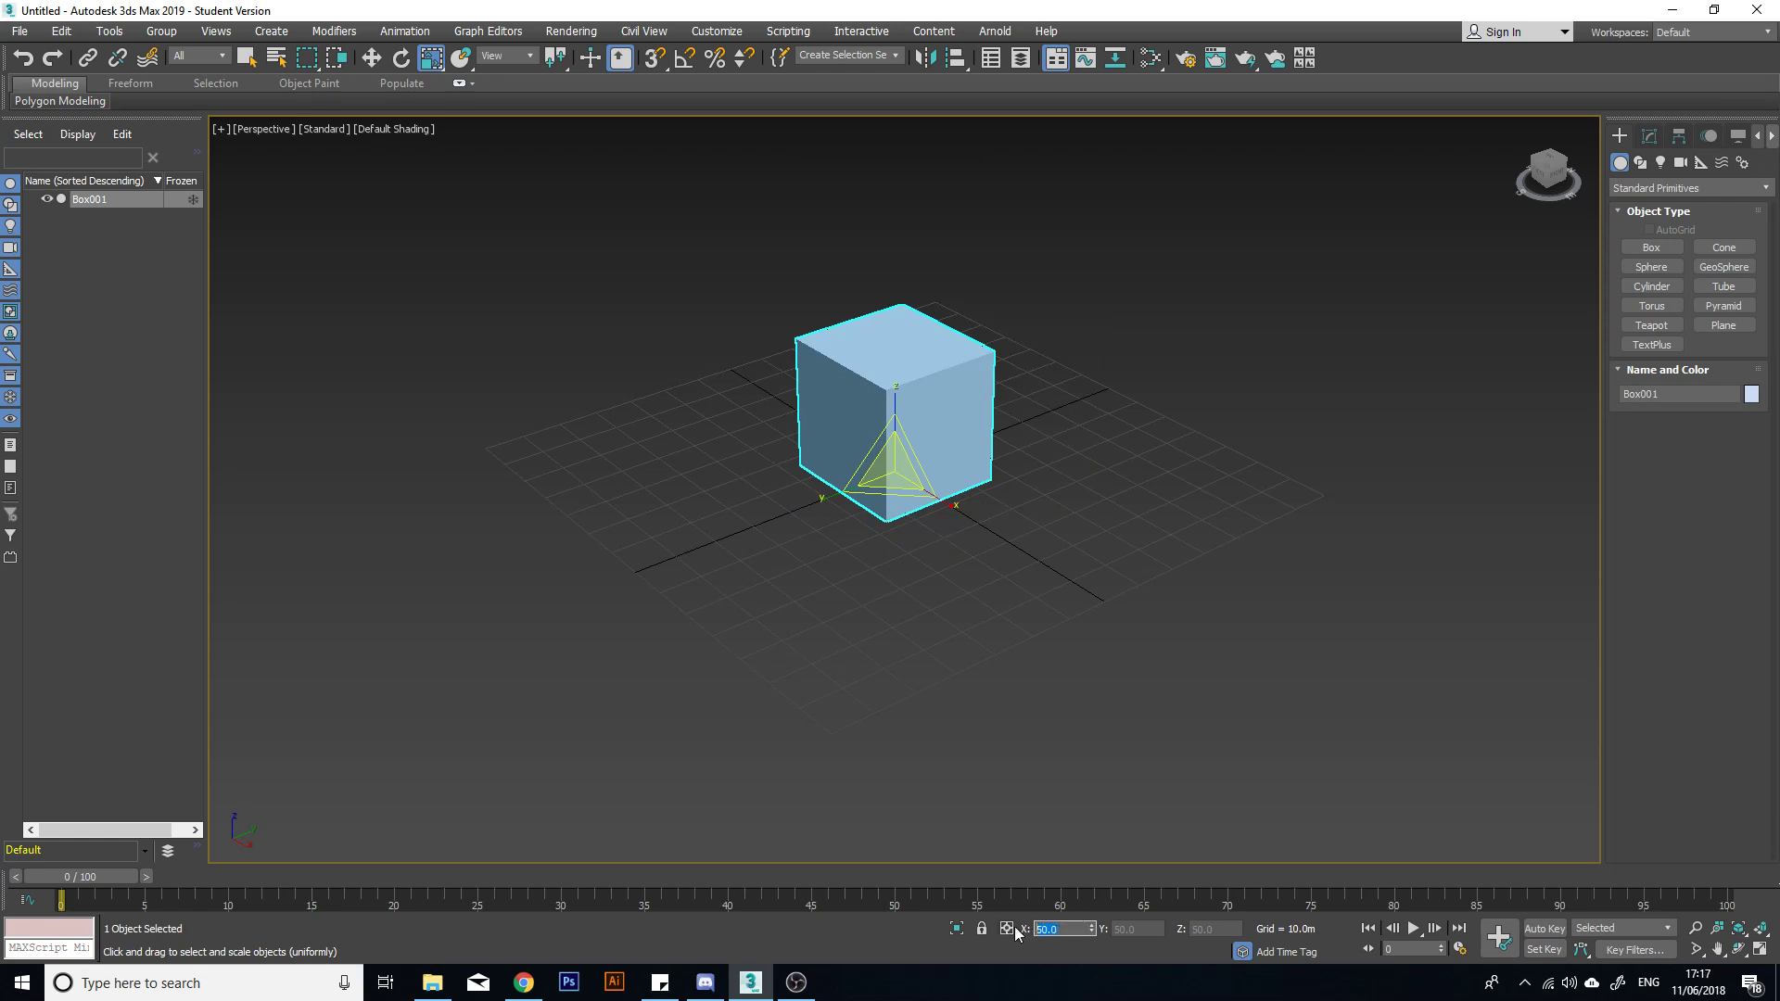
Step: Set the box's uniform scale to 100%
{"action": "type", "text": "100"}
{"action": "key", "text": "Return"}
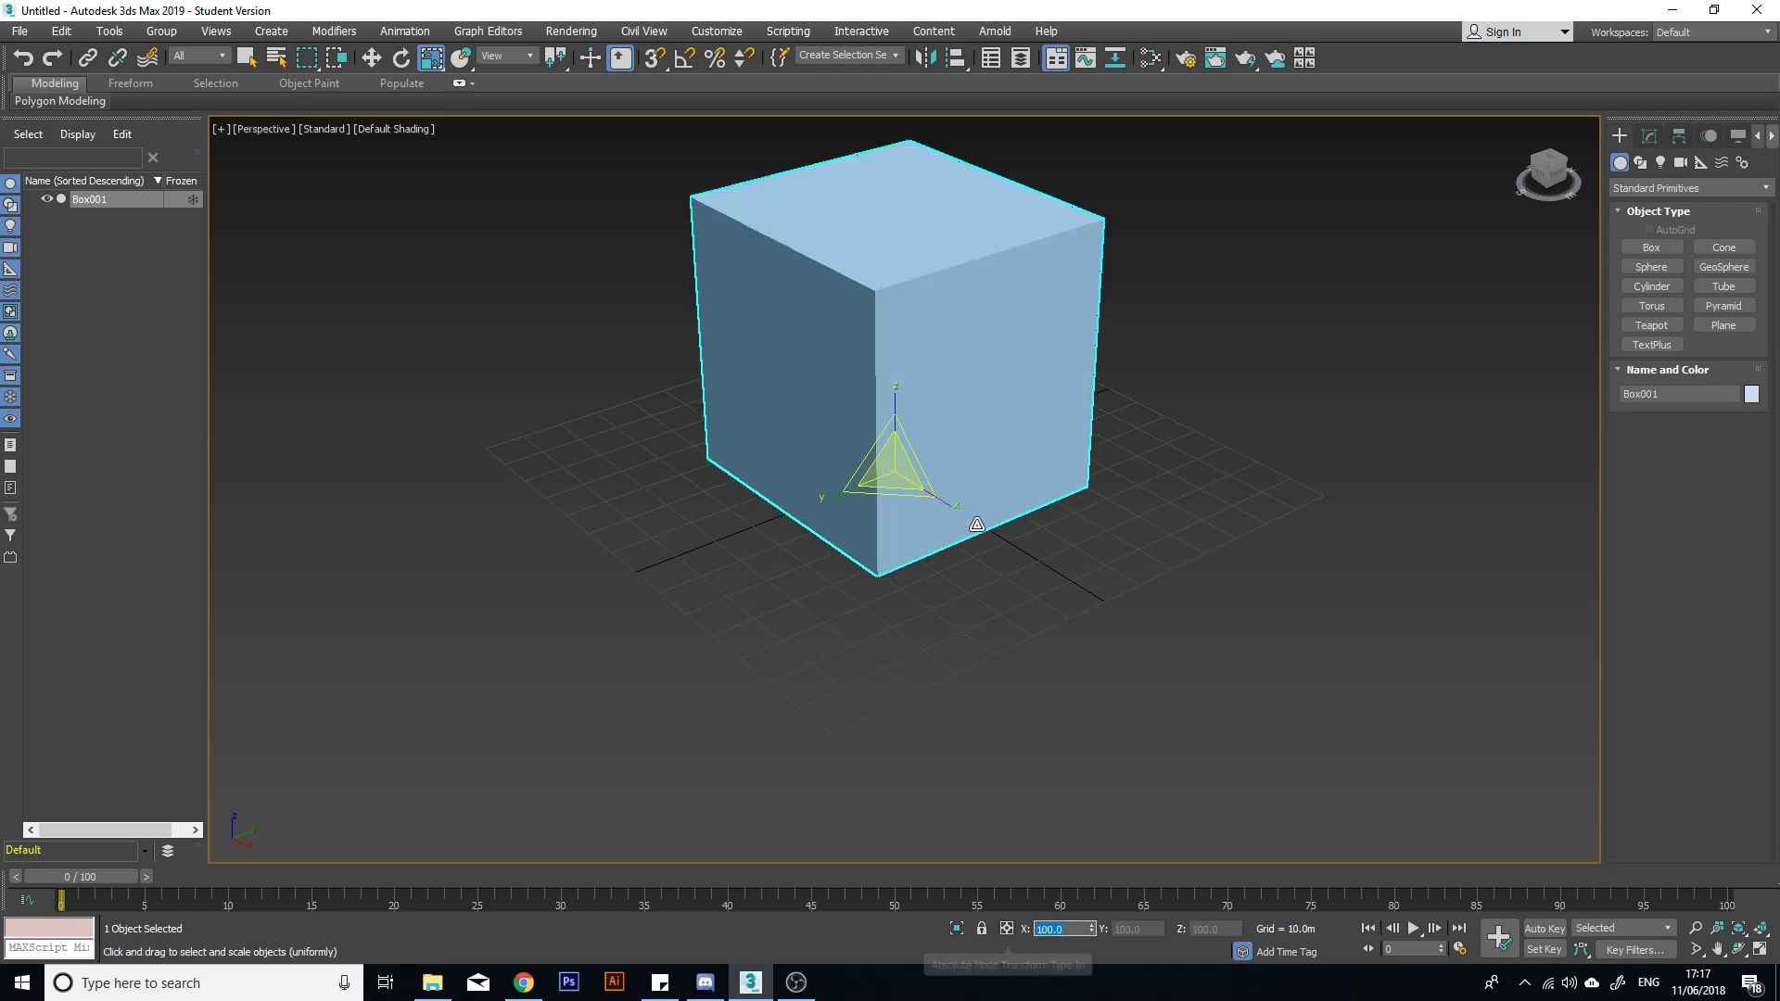
{"action": "middle_click_drag", "start_coordinate": [974, 516], "coordinate": [742, 543], "text": "alt"}
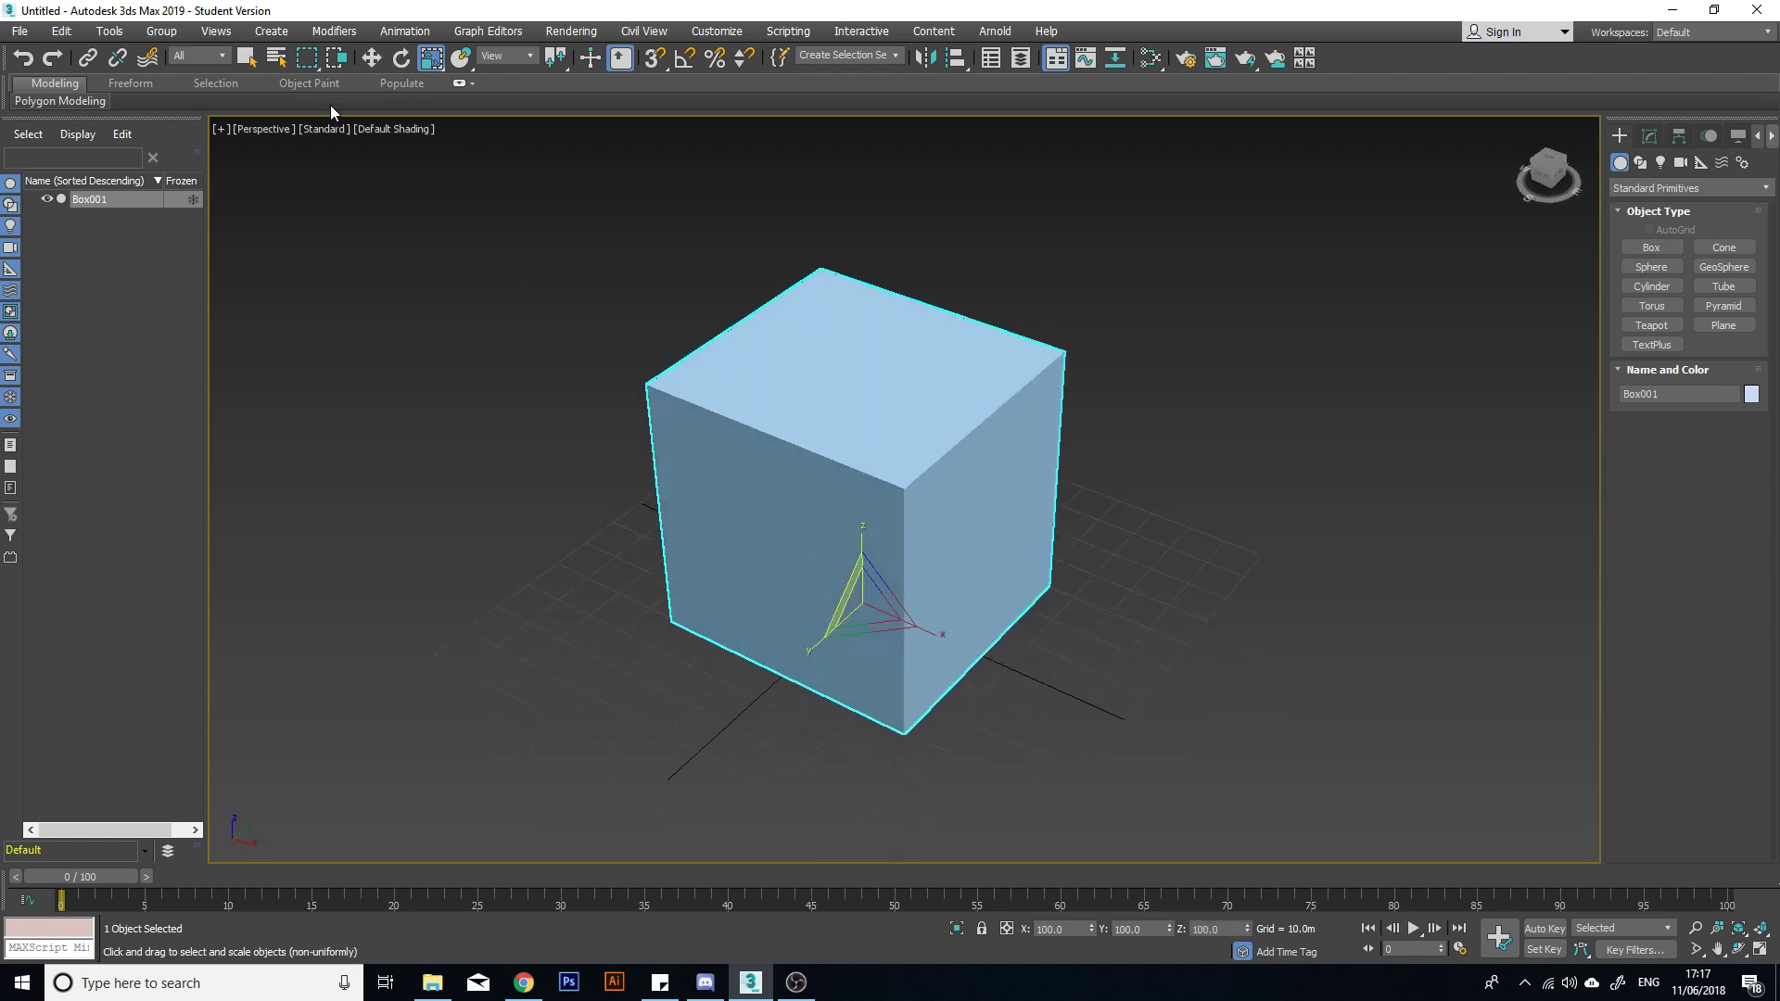
Step: Rotate the box freely and reset its X, Y and Z rotation to 0
{"action": "key", "text": "e"}
{"action": "mouse_move", "coordinate": [881, 631]}
{"action": "left_mouse_down"}
{"action": "mouse_move", "coordinate": [683, 624]}
{"action": "mouse_move", "coordinate": [958, 706]}
{"action": "mouse_move", "coordinate": [848, 603]}
{"action": "mouse_move", "coordinate": [927, 649]}
{"action": "mouse_move", "coordinate": [862, 612]}
{"action": "mouse_move", "coordinate": [890, 608]}
{"action": "left_mouse_up"}
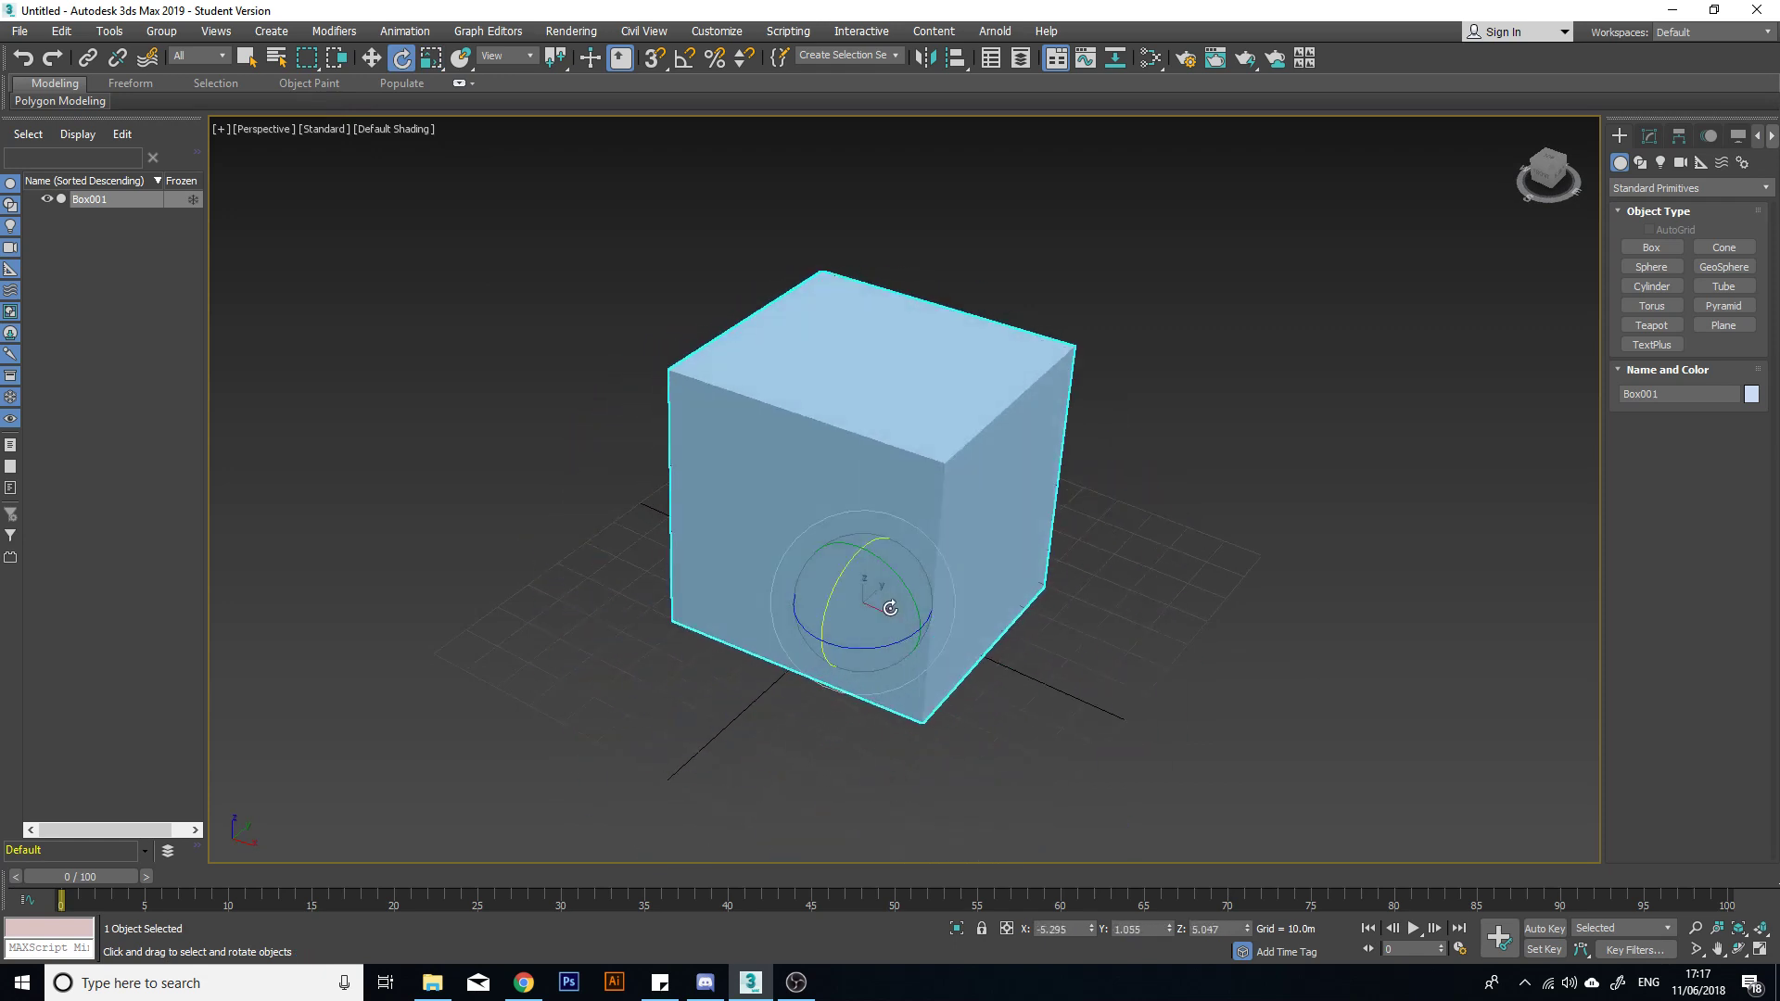
{"action": "right_click", "coordinate": [1092, 929]}
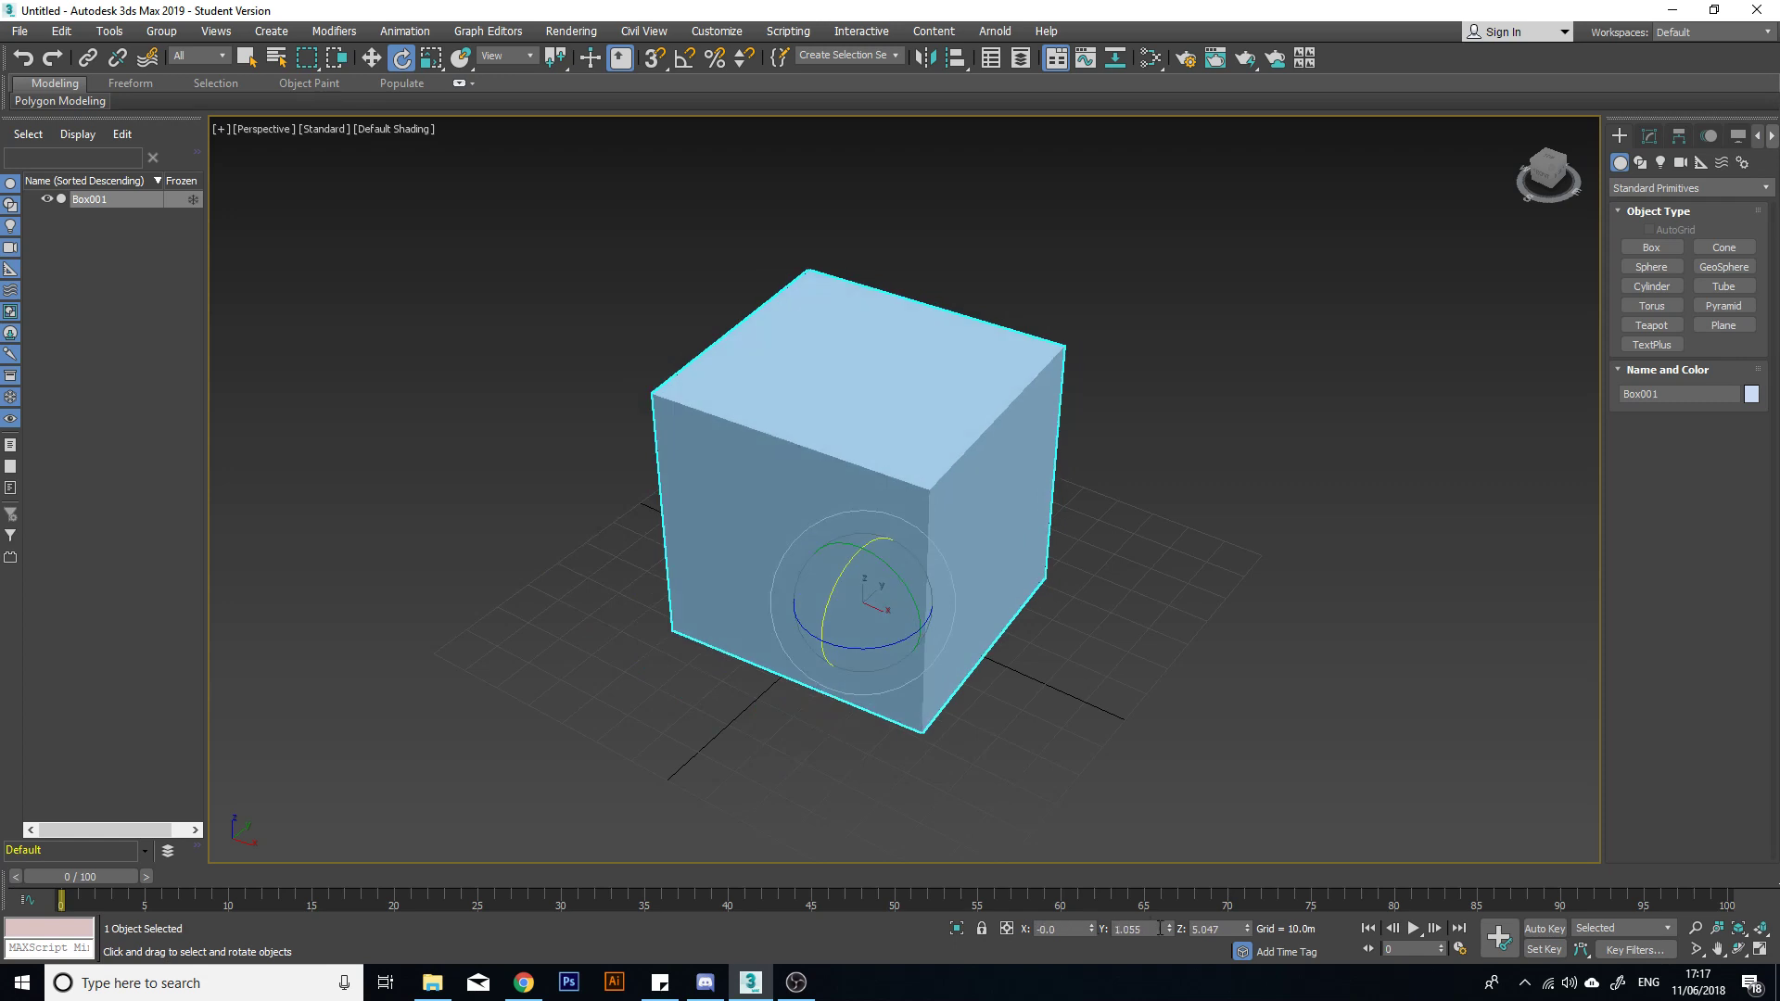
{"action": "right_click", "coordinate": [1170, 929]}
{"action": "right_click", "coordinate": [1244, 929]}
{"action": "middle_click_drag", "start_coordinate": [945, 478], "coordinate": [1144, 549], "text": "alt"}
Step: Activate the Move tool, turn on edged faces in the viewport, and deselect and reselect the box
{"action": "key", "text": "w"}
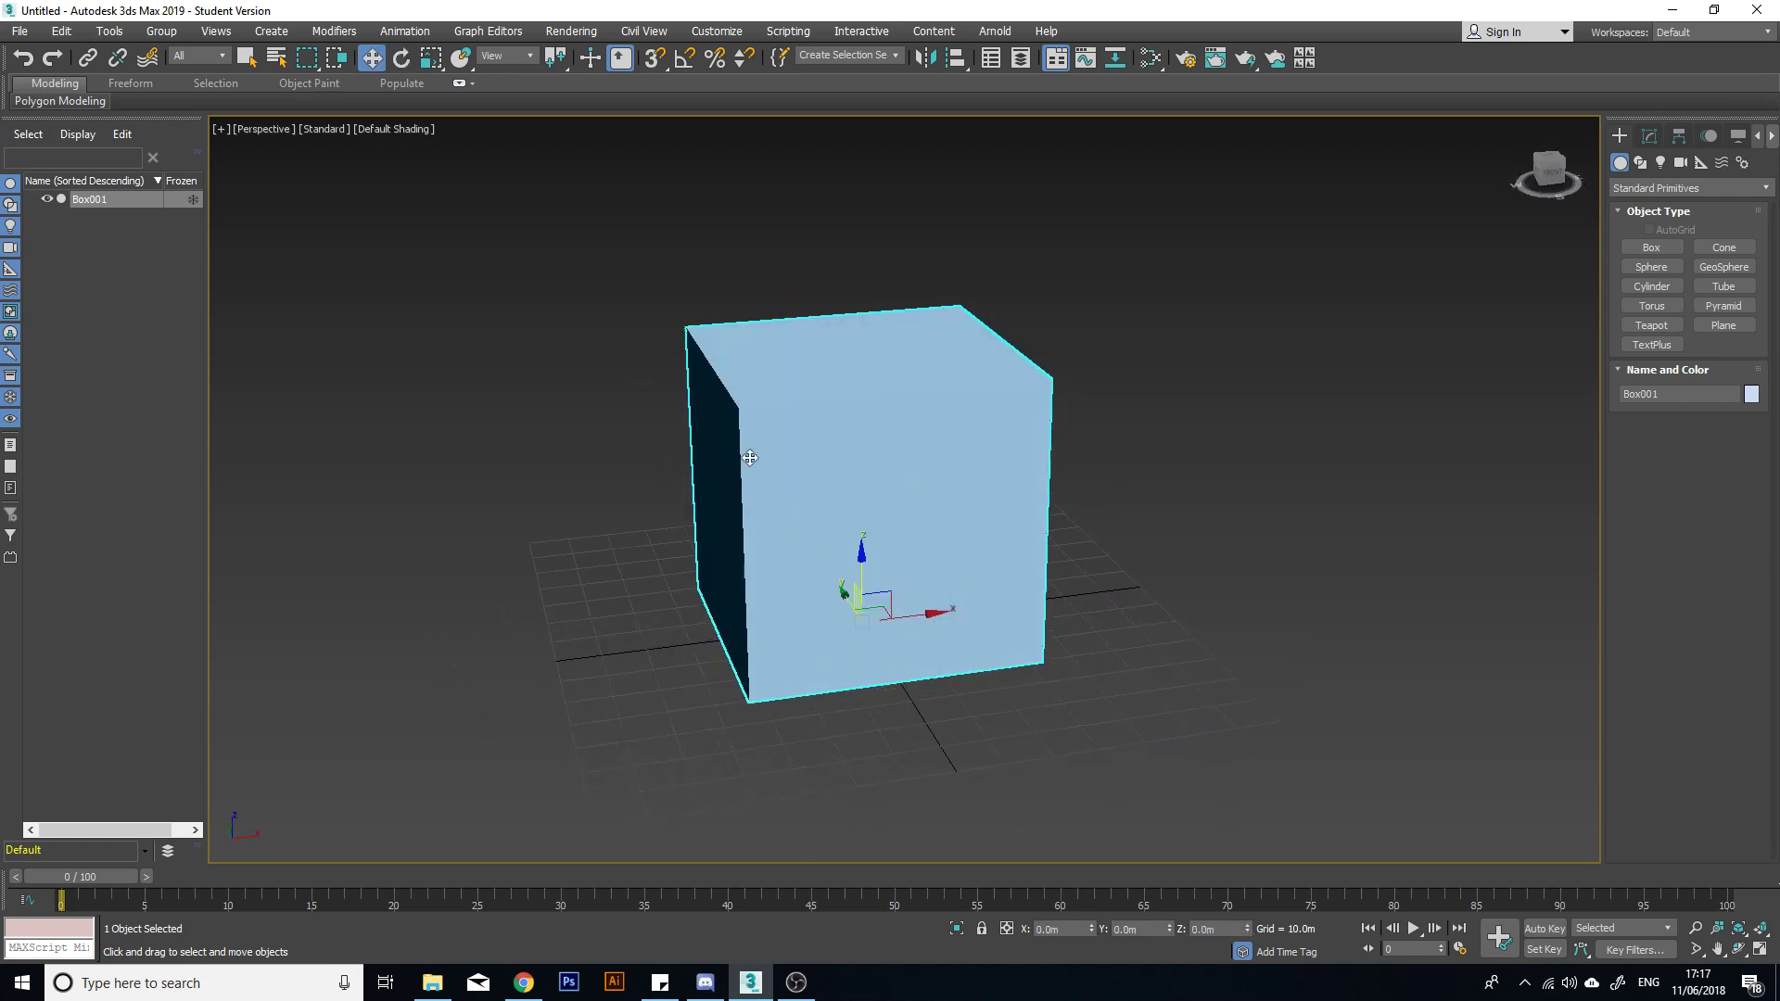
{"action": "middle_click_drag", "start_coordinate": [749, 457], "coordinate": [841, 497], "text": "alt"}
{"action": "middle_click_drag", "start_coordinate": [665, 443], "coordinate": [649, 439], "text": "alt"}
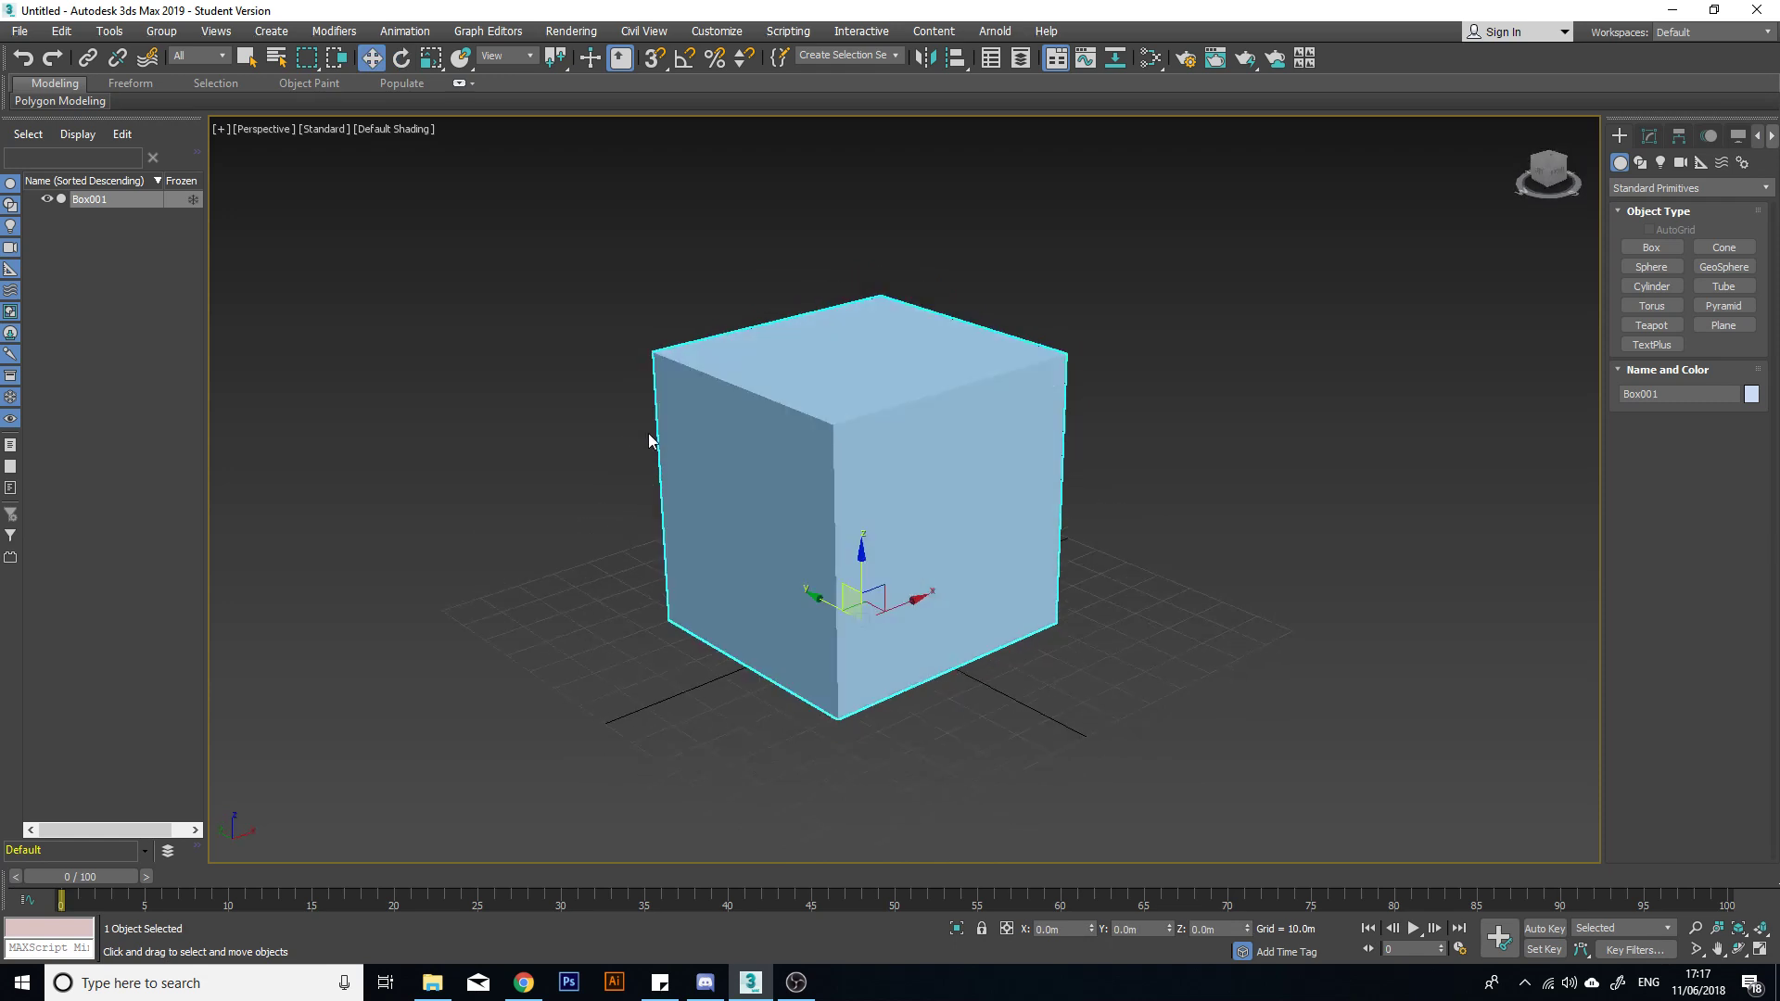
{"action": "scroll", "coordinate": [924, 387], "scroll_direction": "up", "scroll_amount": 1}
{"action": "scroll", "coordinate": [778, 449], "scroll_direction": "up", "scroll_amount": 5}
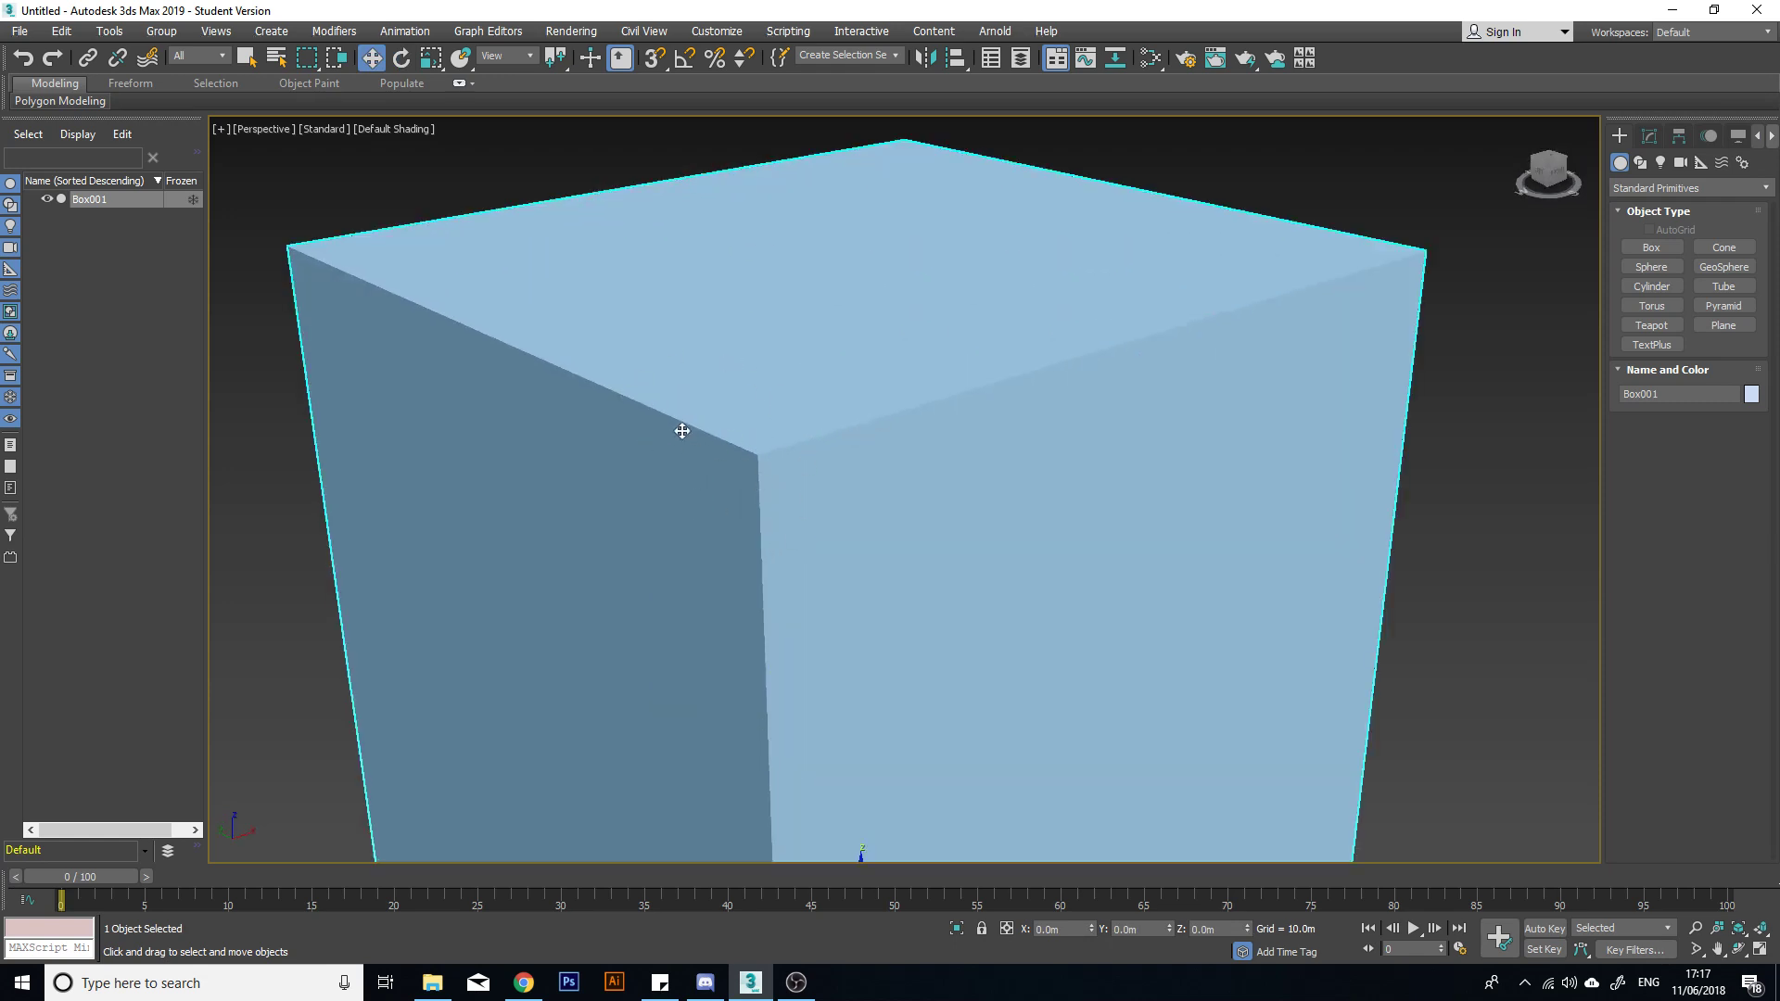
{"action": "scroll", "coordinate": [683, 431], "scroll_direction": "down", "scroll_amount": 5}
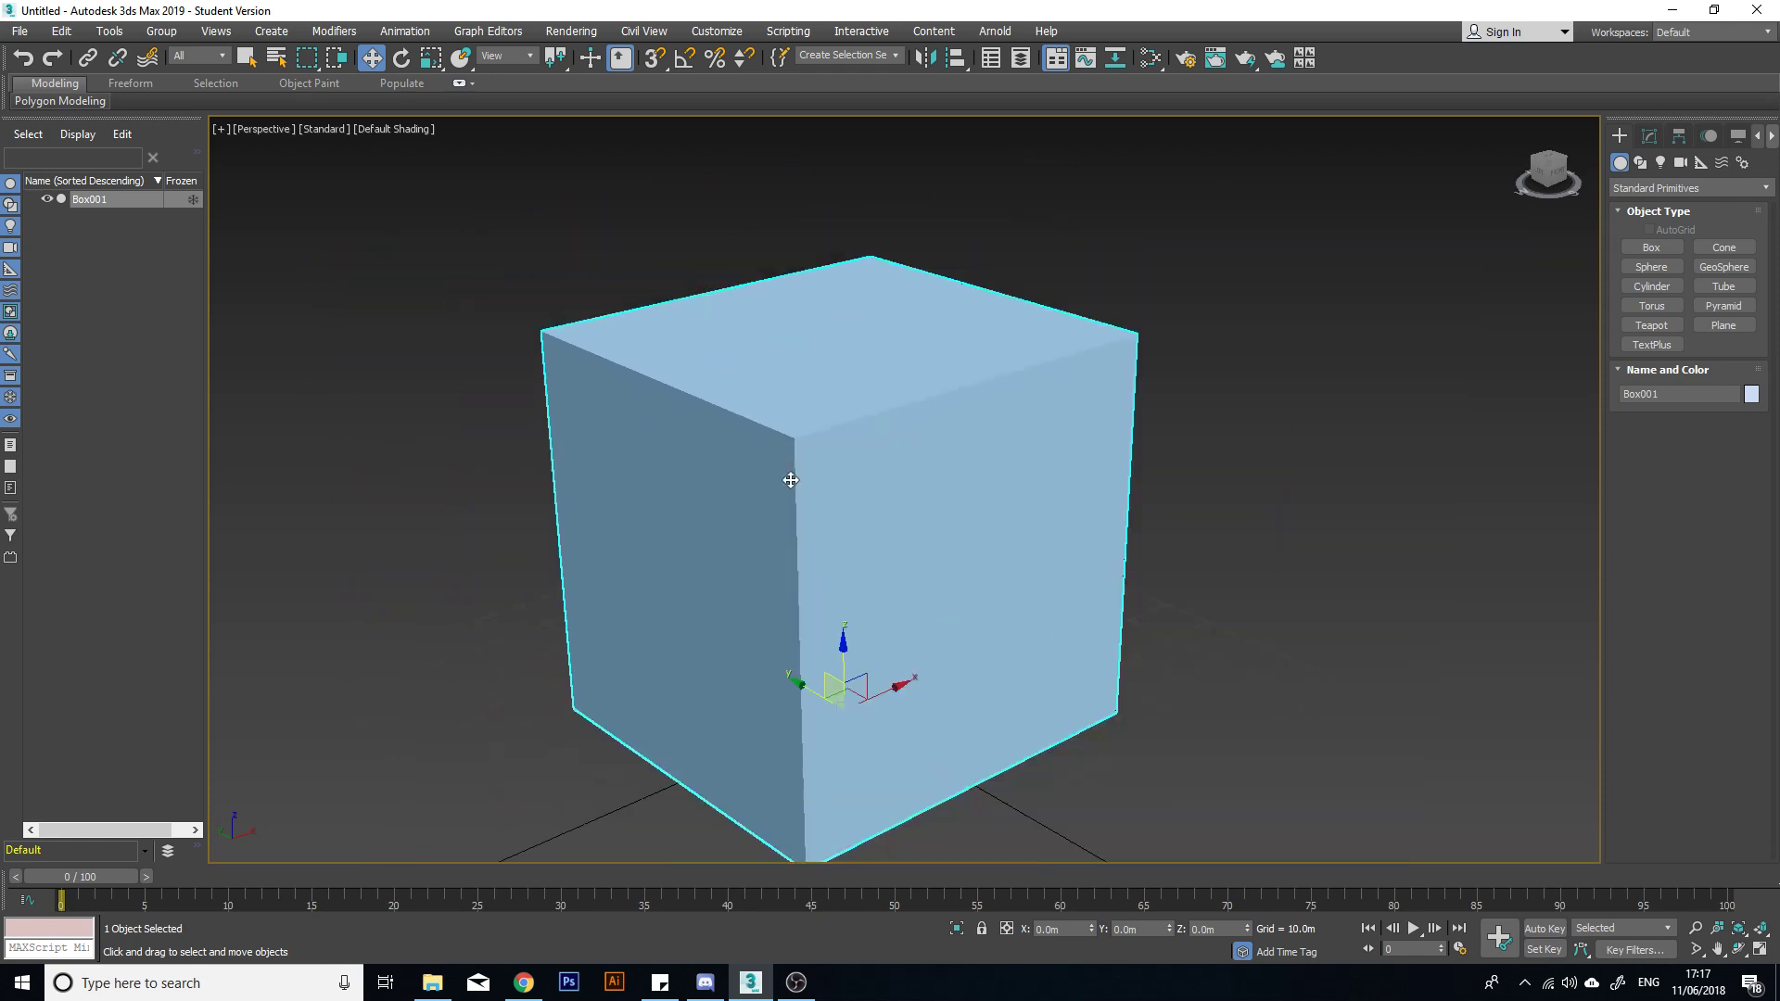
{"action": "key", "text": "F4"}
{"action": "left_click", "coordinate": [1450, 423]}
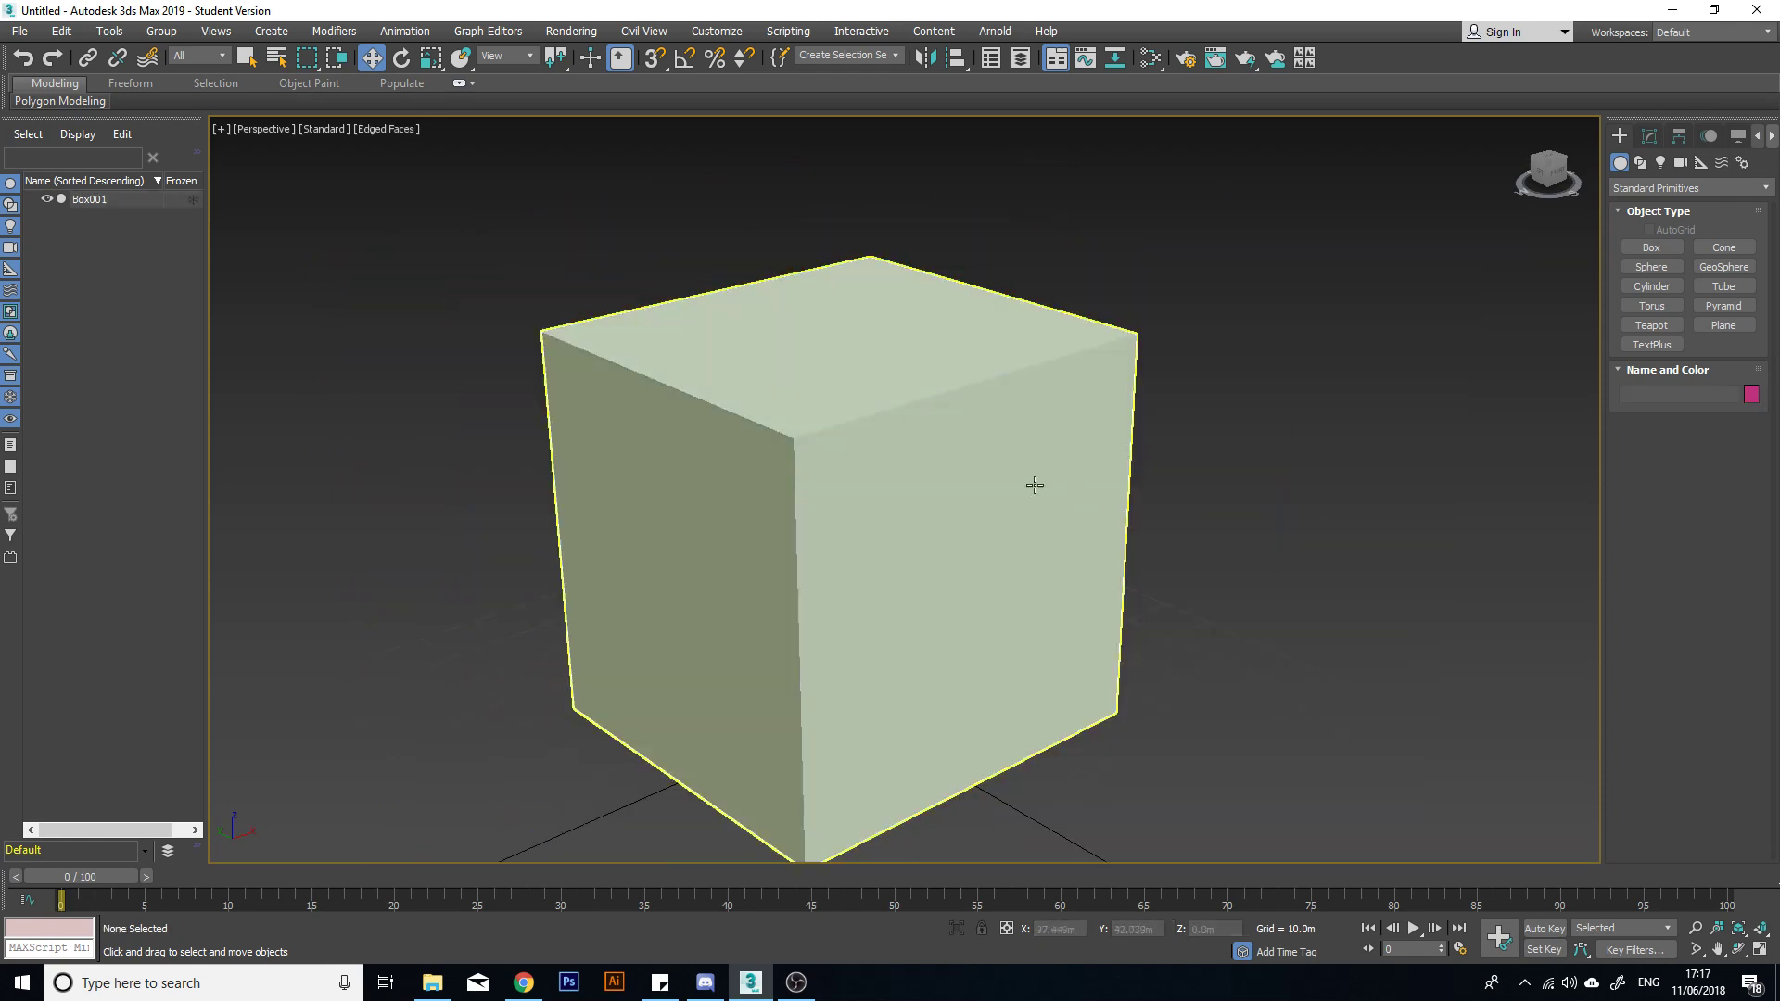
{"action": "left_click", "coordinate": [856, 465]}
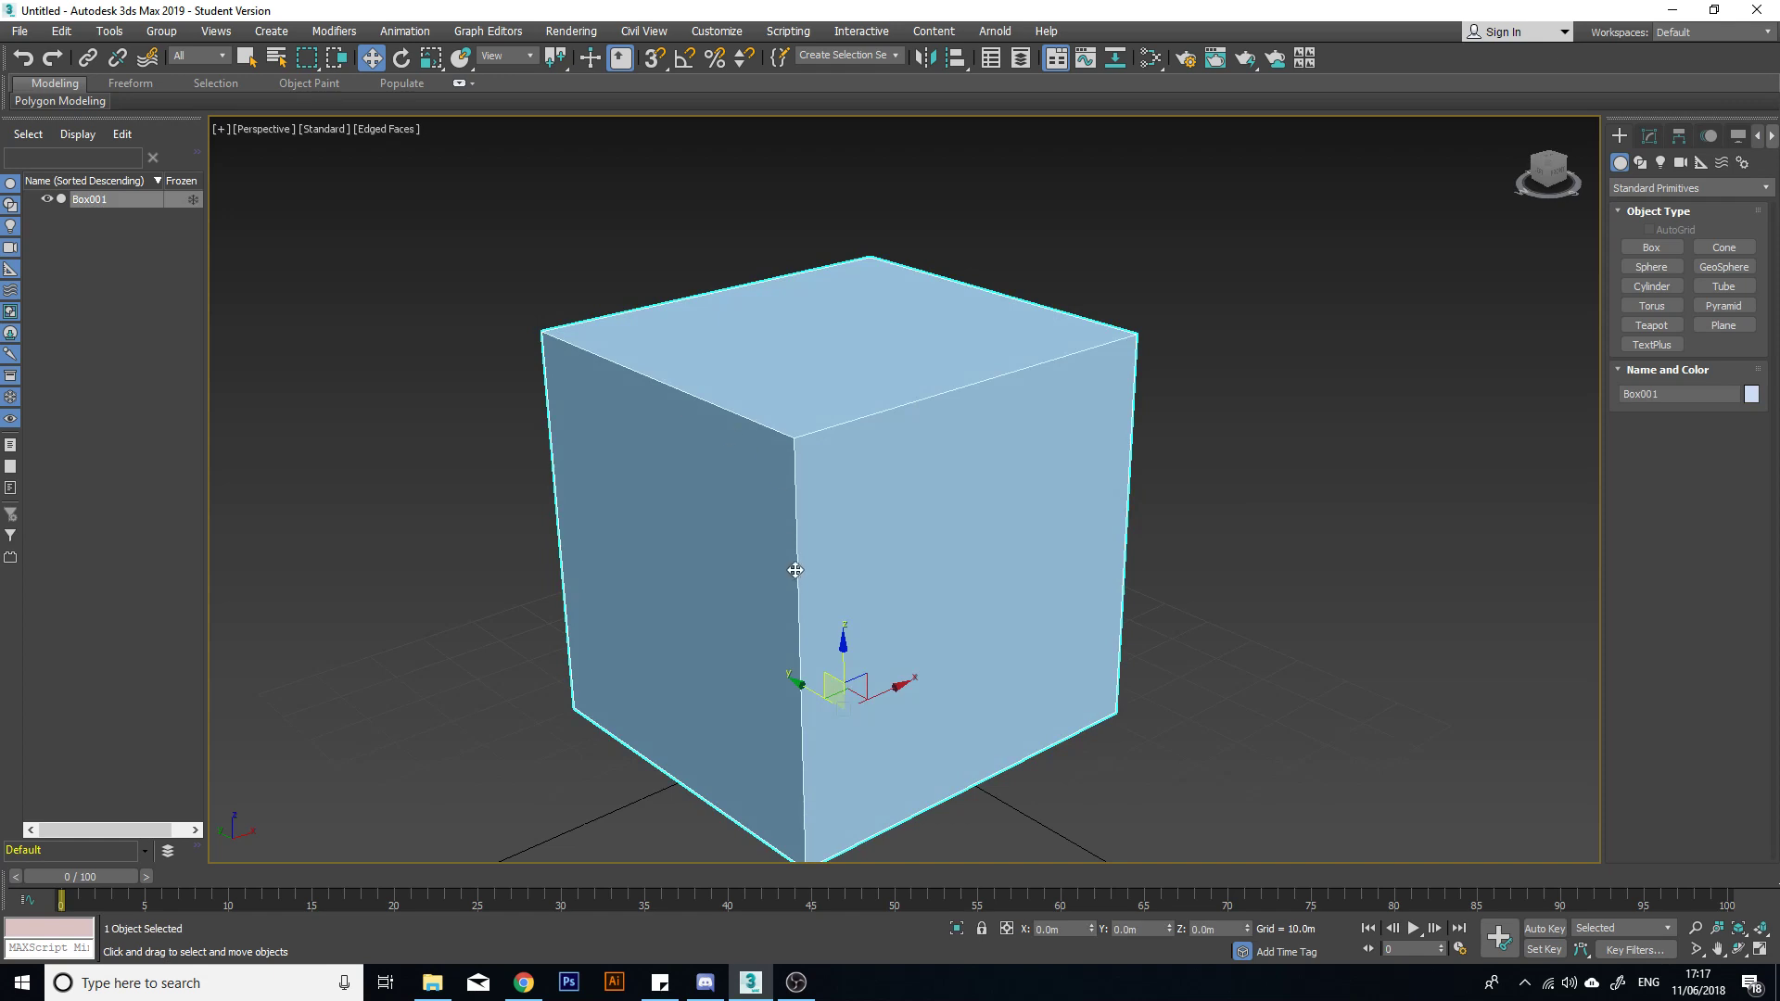
Step: Examine the box's edged-face display from several angles and distances, both deselected and selected
{"action": "middle_click_drag", "start_coordinate": [796, 571], "coordinate": [1140, 292], "text": "alt"}
{"action": "left_click", "coordinate": [1138, 351]}
{"action": "scroll", "coordinate": [1139, 358], "scroll_direction": "up", "scroll_amount": 5}
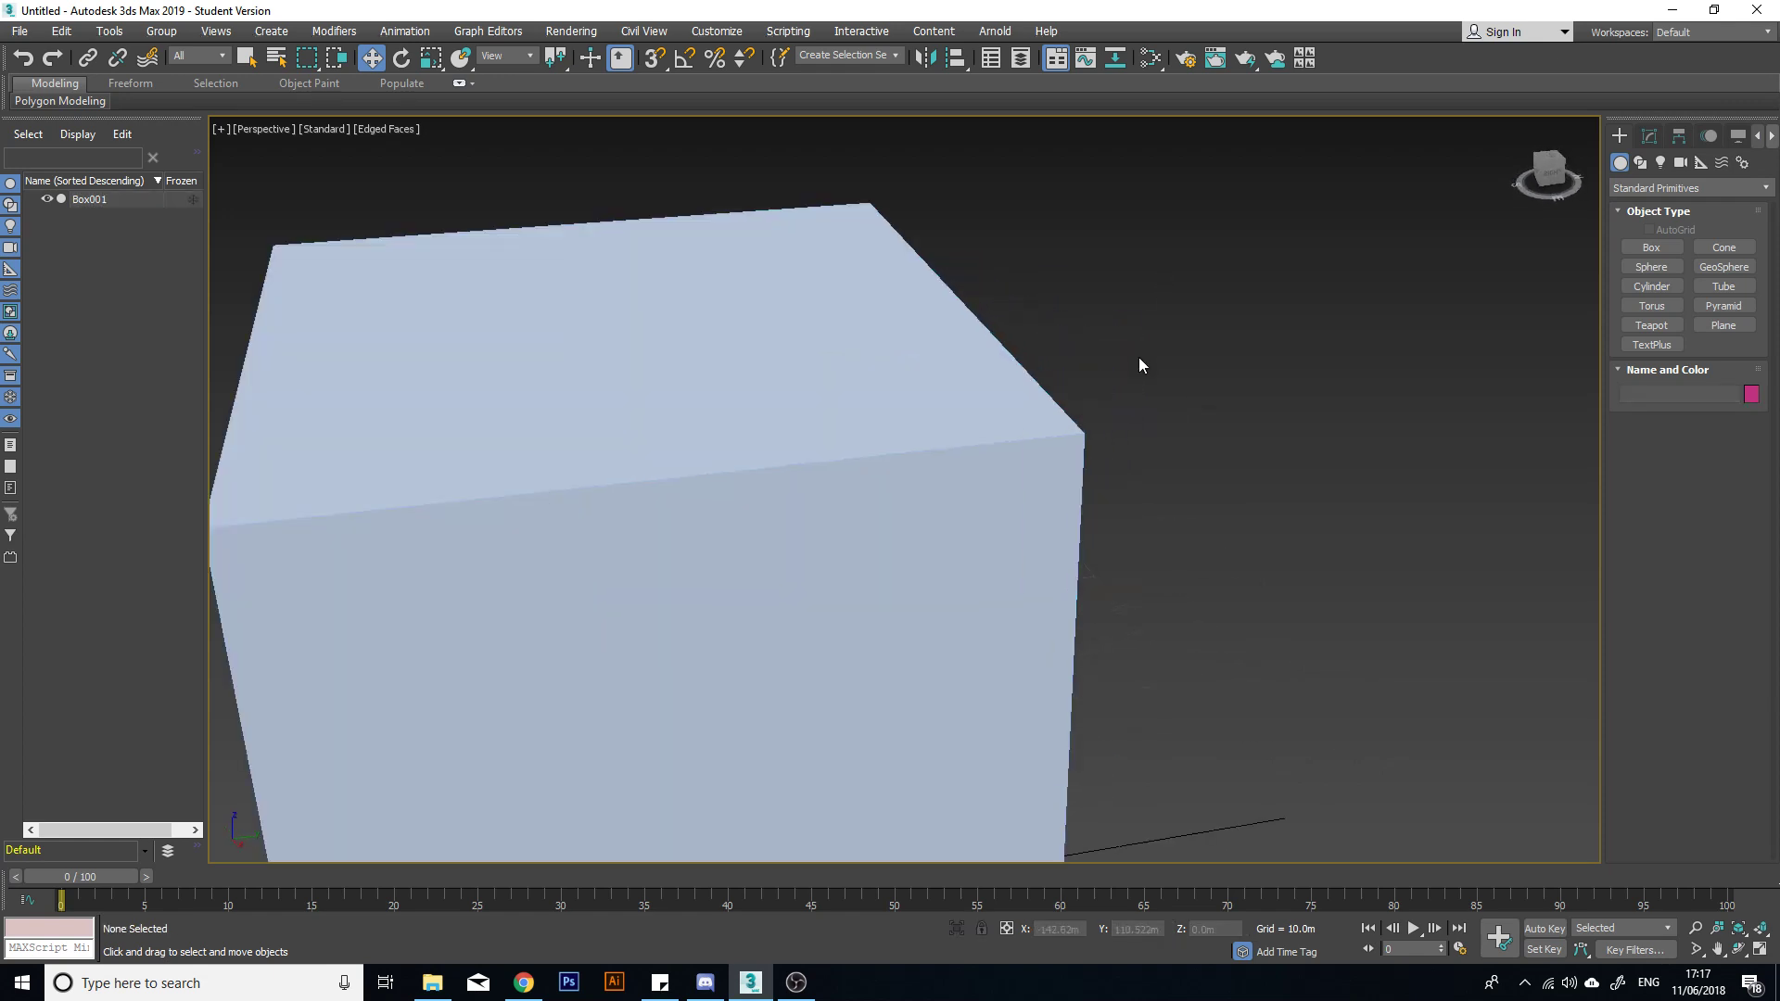
{"action": "scroll", "coordinate": [1138, 364], "scroll_direction": "up", "scroll_amount": 5}
{"action": "scroll", "coordinate": [777, 725], "scroll_direction": "down", "scroll_amount": 5}
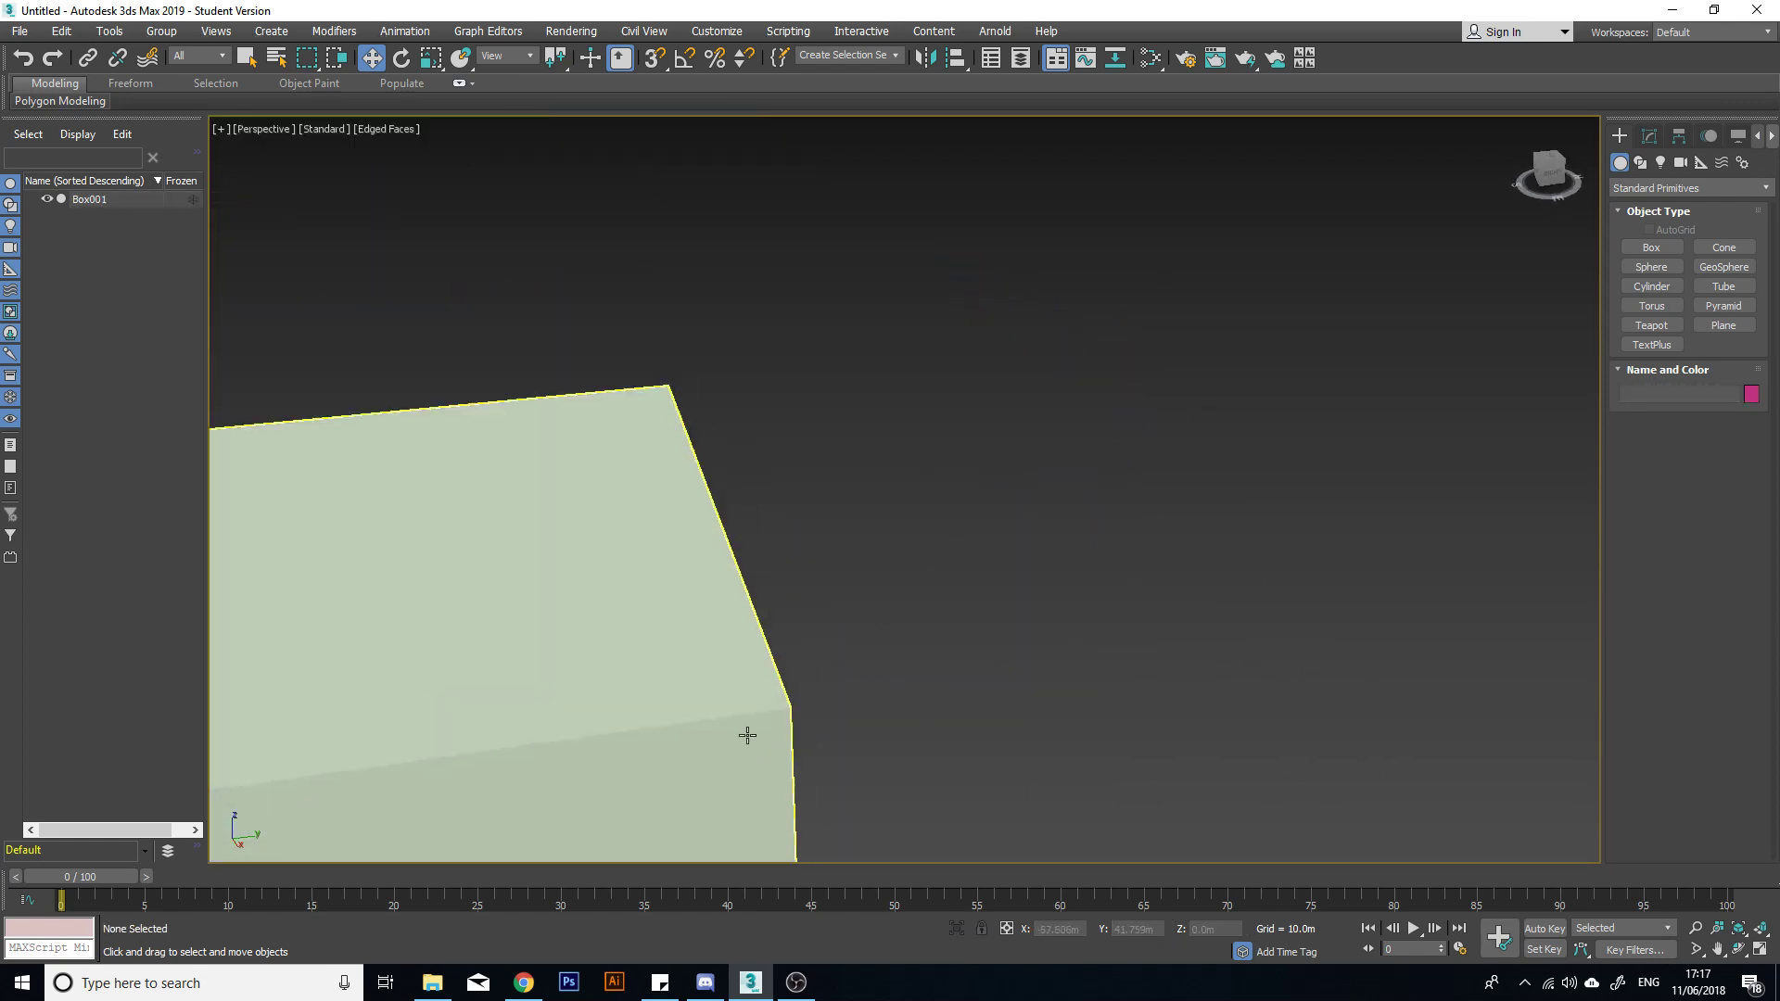
{"action": "left_click", "coordinate": [668, 707]}
{"action": "middle_click_drag", "start_coordinate": [715, 588], "coordinate": [1224, 413]}
{"action": "scroll", "coordinate": [1184, 378], "scroll_direction": "up", "scroll_amount": 4}
{"action": "scroll", "coordinate": [1144, 325], "scroll_direction": "down", "scroll_amount": 5}
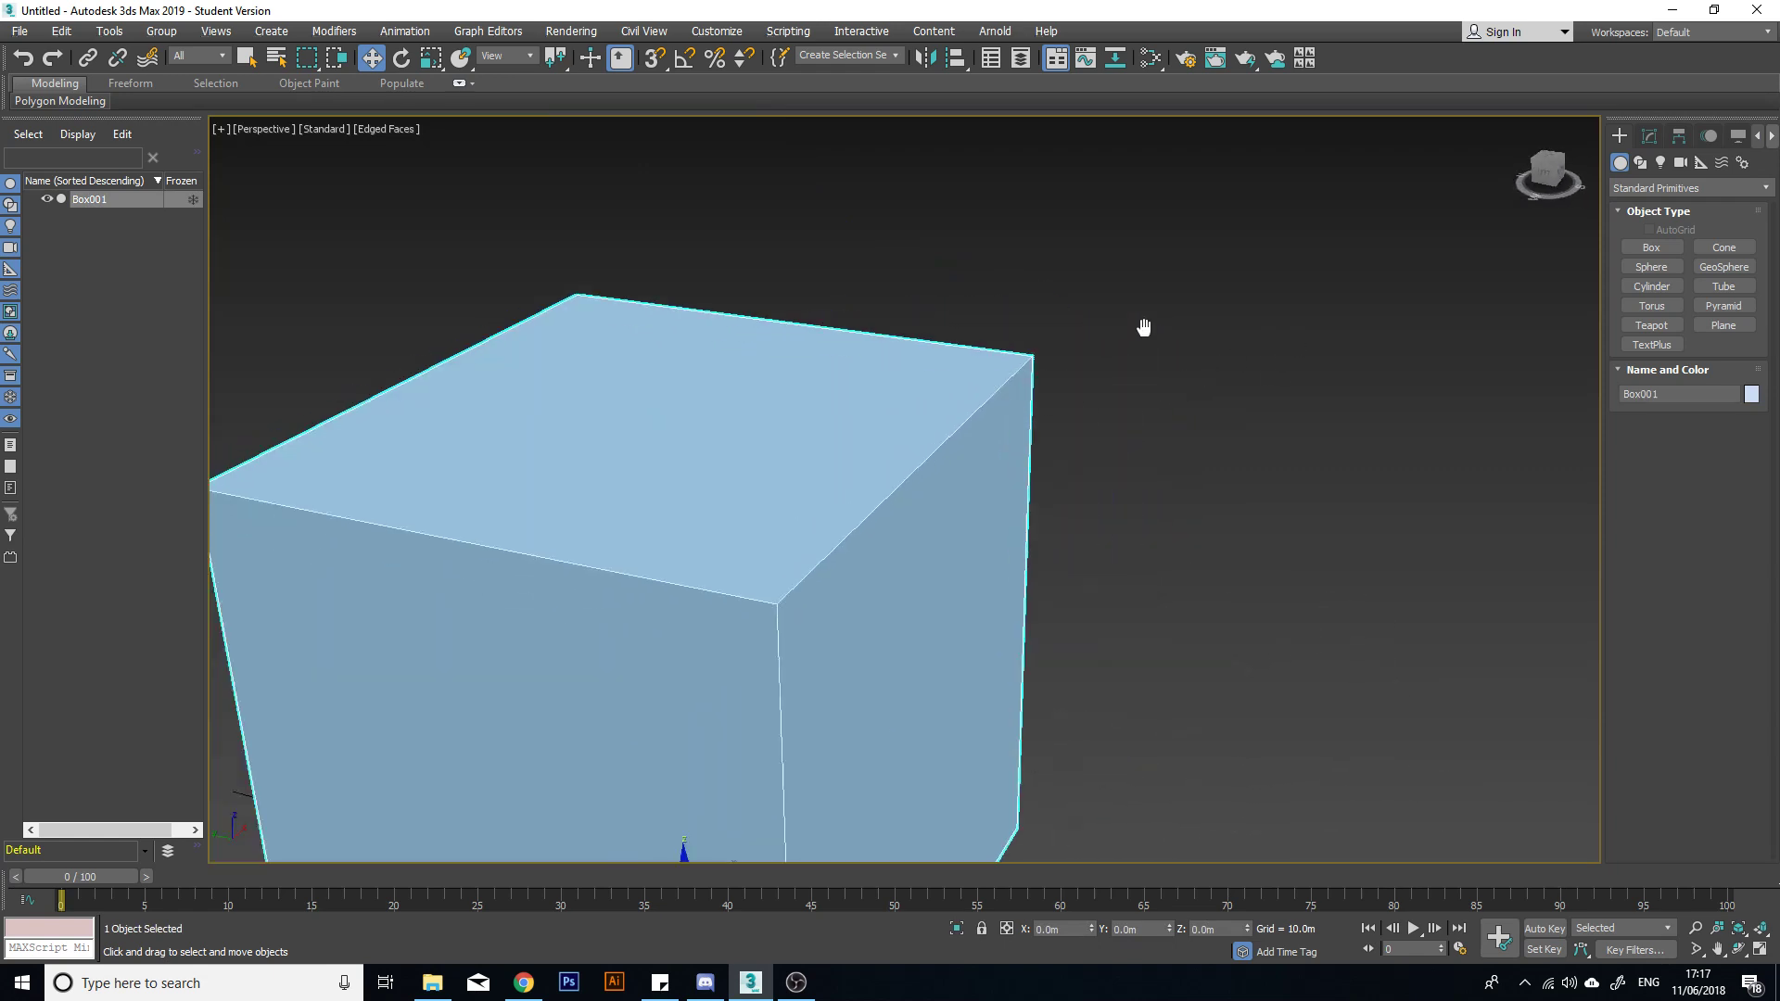
{"action": "scroll", "coordinate": [1156, 331], "scroll_direction": "up", "scroll_amount": 1}
Step: Switch the viewport to wireframe, deselect the box and inspect its edges and corners from several angles
{"action": "key", "text": "F3"}
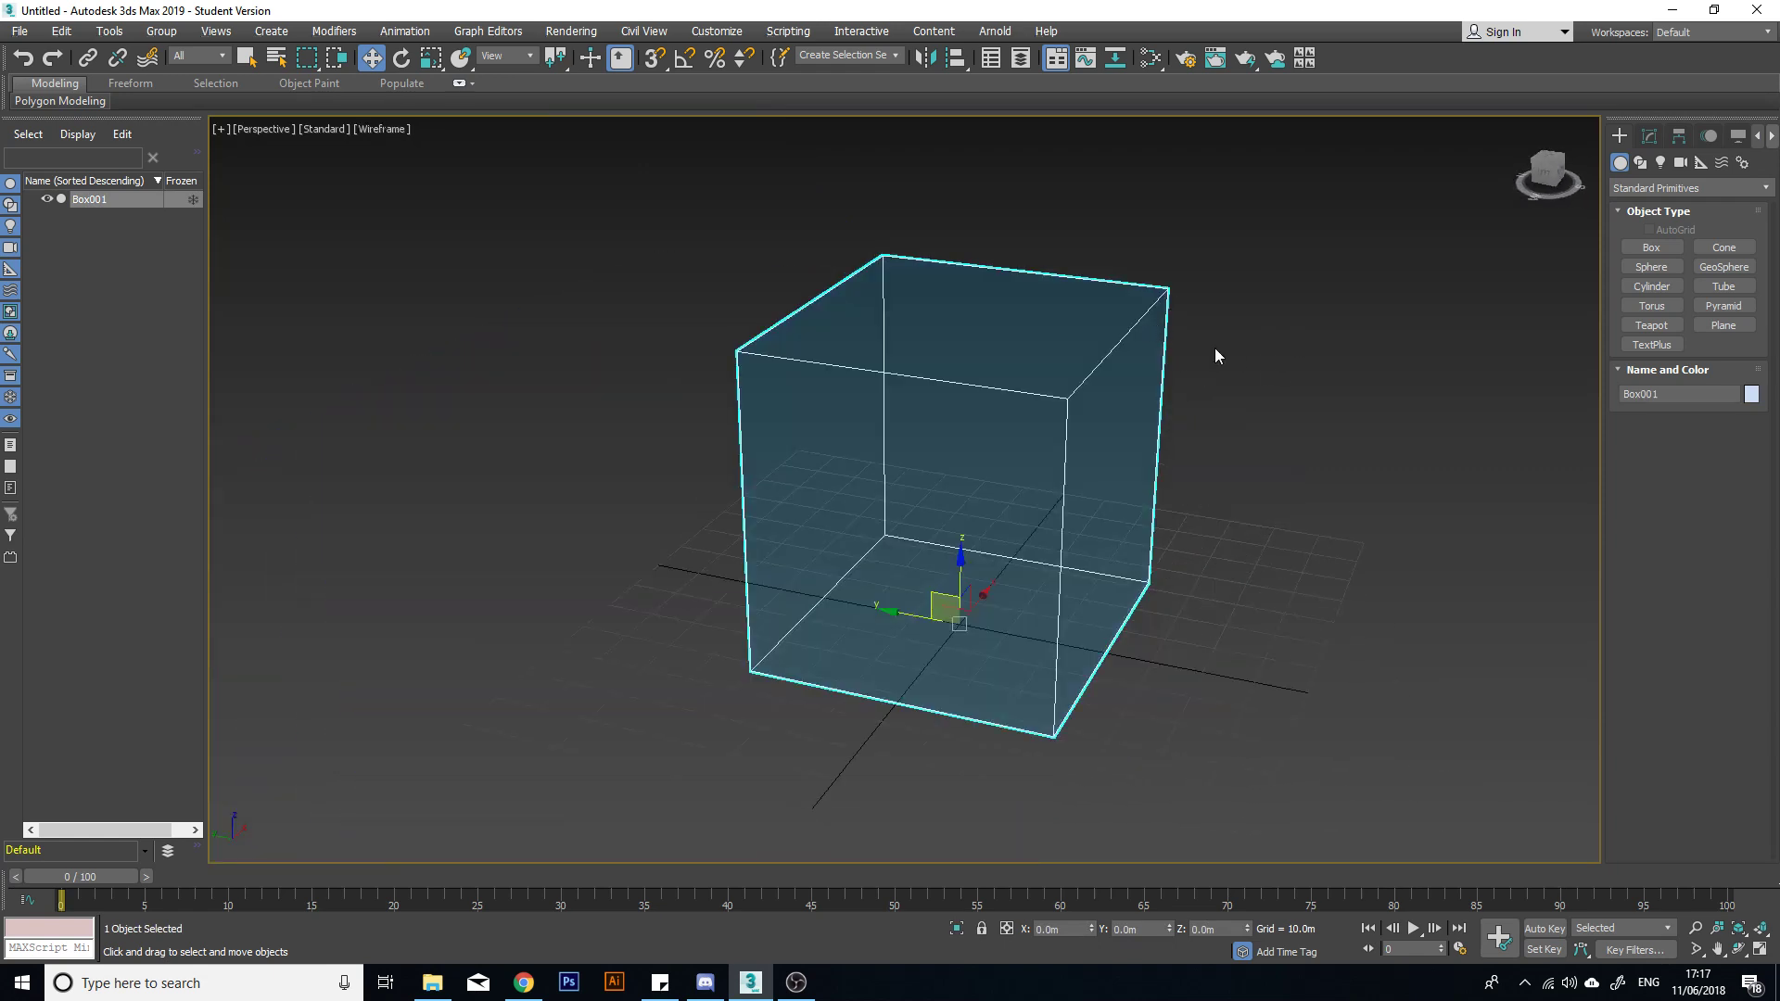
{"action": "left_click", "coordinate": [1179, 482]}
{"action": "middle_click_drag", "start_coordinate": [1179, 482], "coordinate": [1006, 416], "text": "alt"}
{"action": "scroll", "coordinate": [1453, 356], "scroll_direction": "down", "scroll_amount": 5}
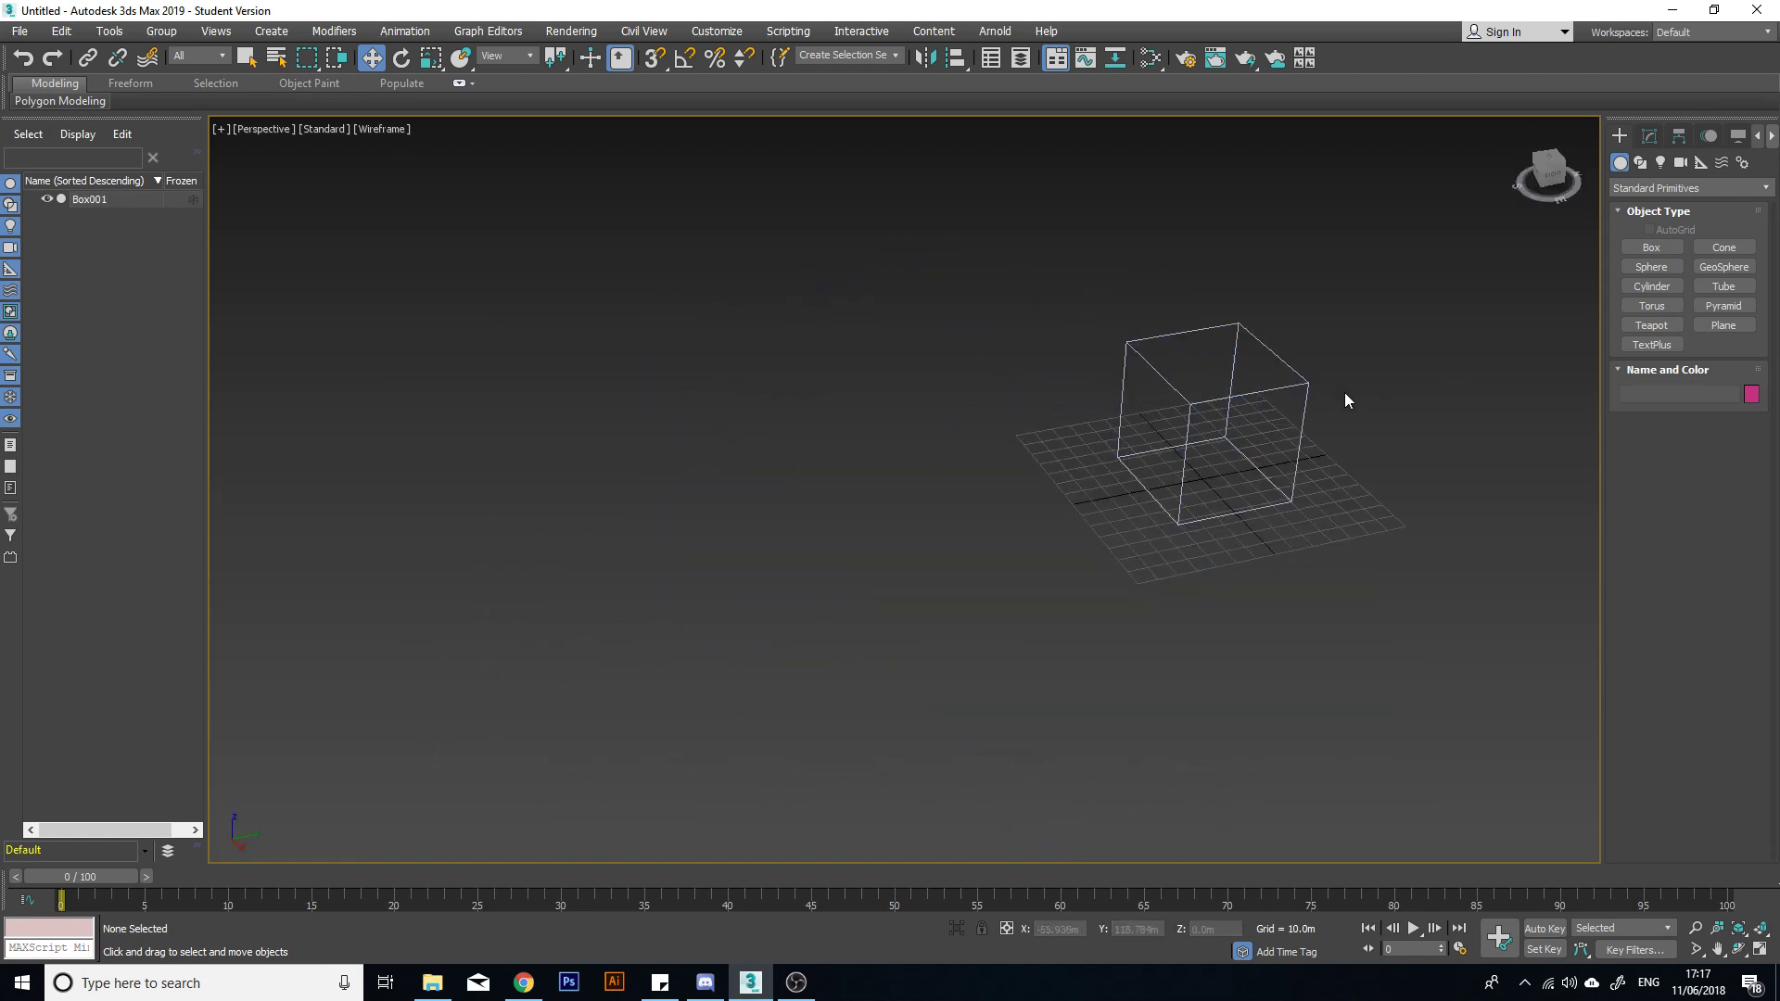
{"action": "scroll", "coordinate": [1338, 394], "scroll_direction": "up", "scroll_amount": 5}
{"action": "middle_click_drag", "start_coordinate": [1298, 384], "coordinate": [1114, 440], "text": "alt"}
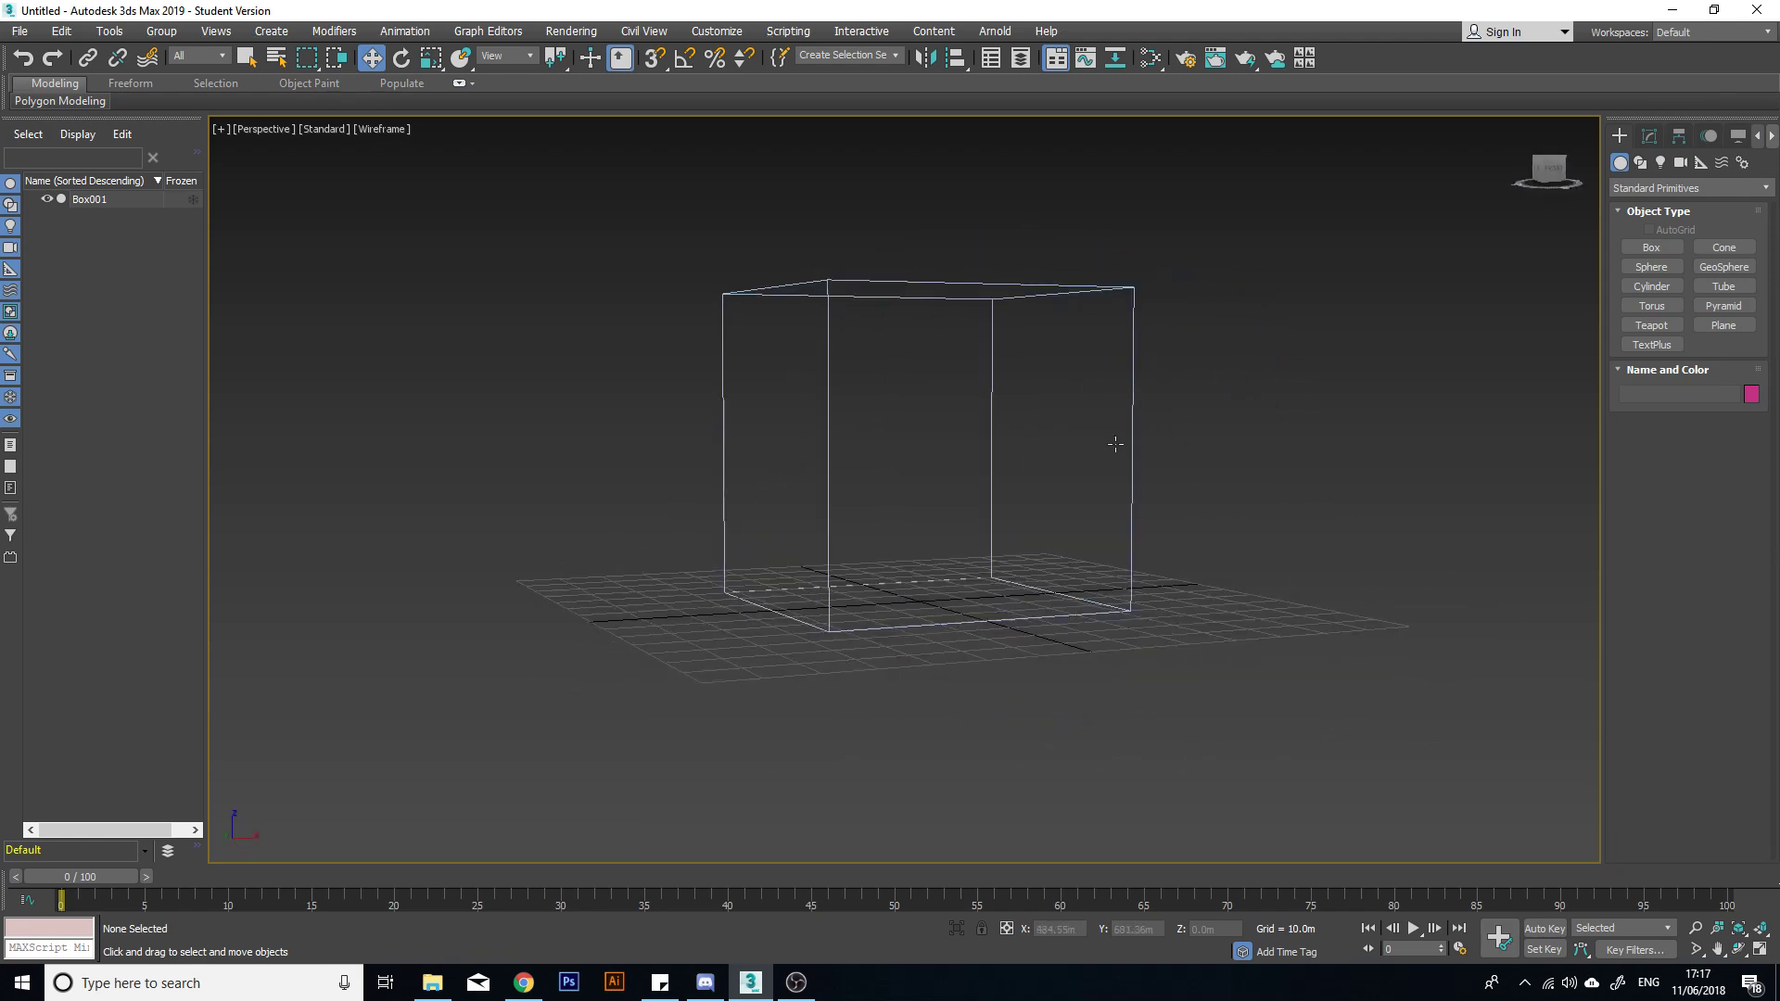
{"action": "scroll", "coordinate": [1001, 519], "scroll_direction": "up", "scroll_amount": 5}
{"action": "middle_click_drag", "start_coordinate": [822, 633], "coordinate": [1061, 475]}
{"action": "scroll", "coordinate": [973, 523], "scroll_direction": "up", "scroll_amount": 4}
{"action": "middle_click_drag", "start_coordinate": [745, 687], "coordinate": [801, 539]}
{"action": "middle_click_drag", "start_coordinate": [492, 545], "coordinate": [659, 557]}
{"action": "key", "text": "z"}
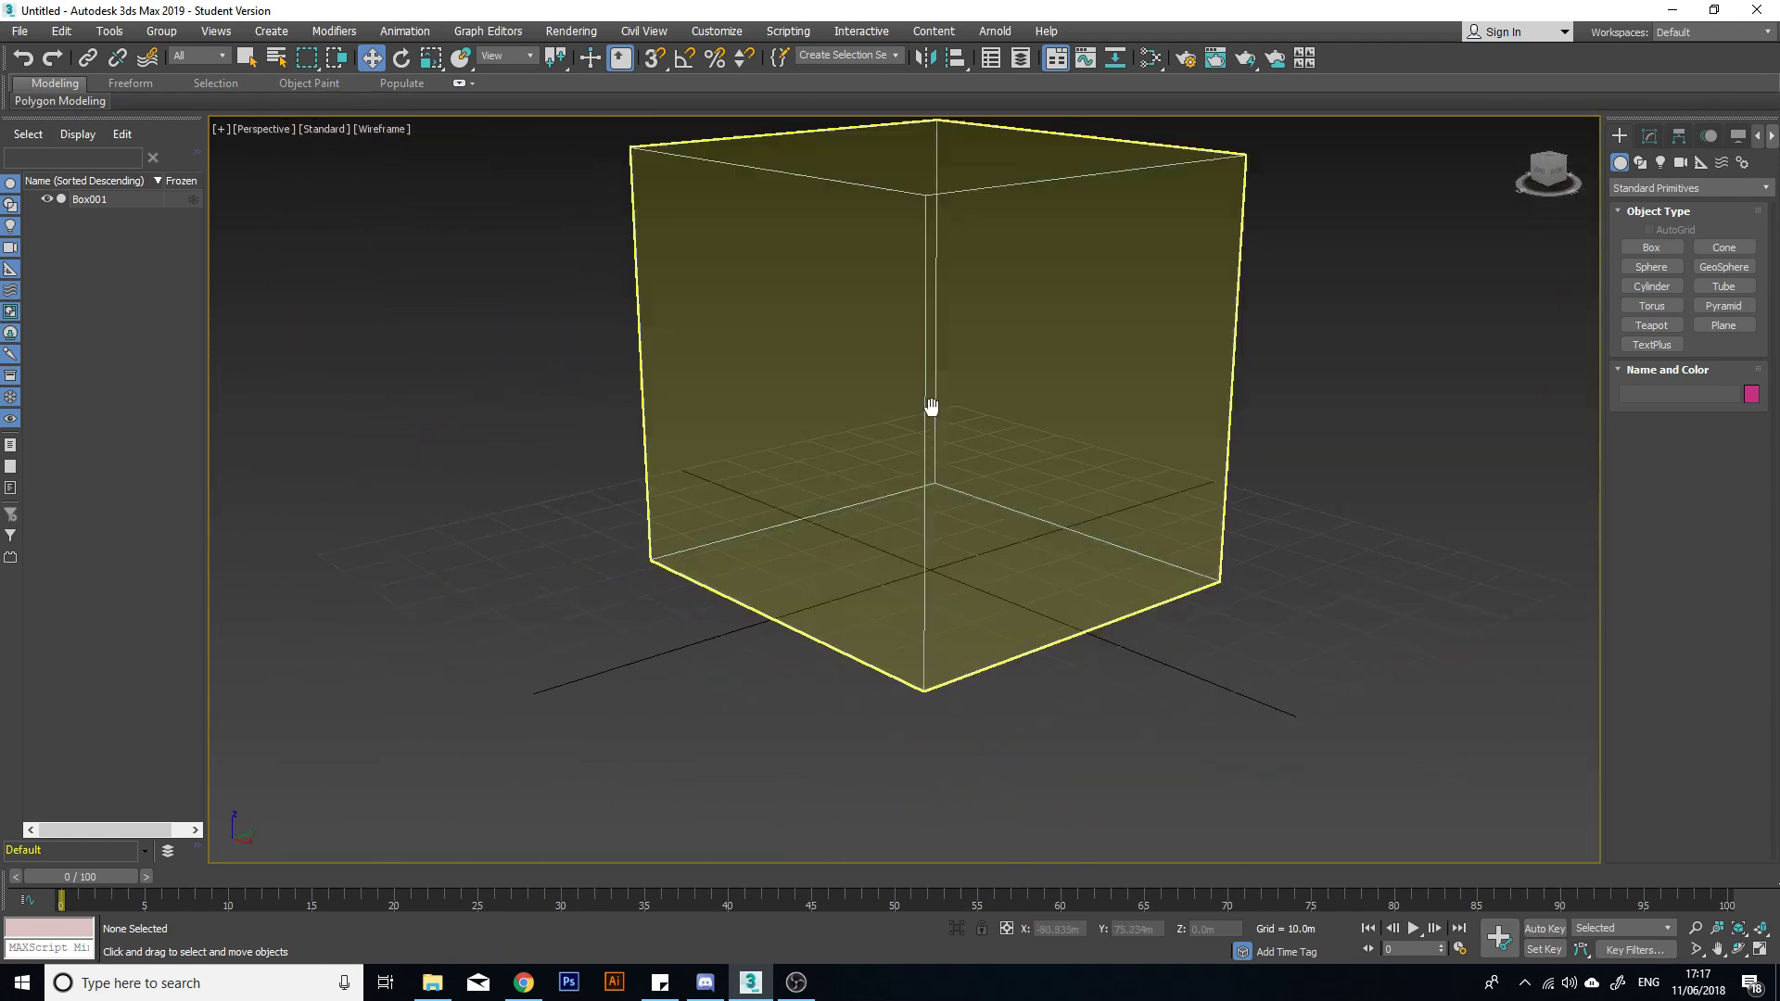
Step: Return to shaded display and clone the box in the XY plane as three copies, the first at about X 6.7 m, Y -19 m
{"action": "key", "text": "F3"}
{"action": "left_click", "coordinate": [985, 520]}
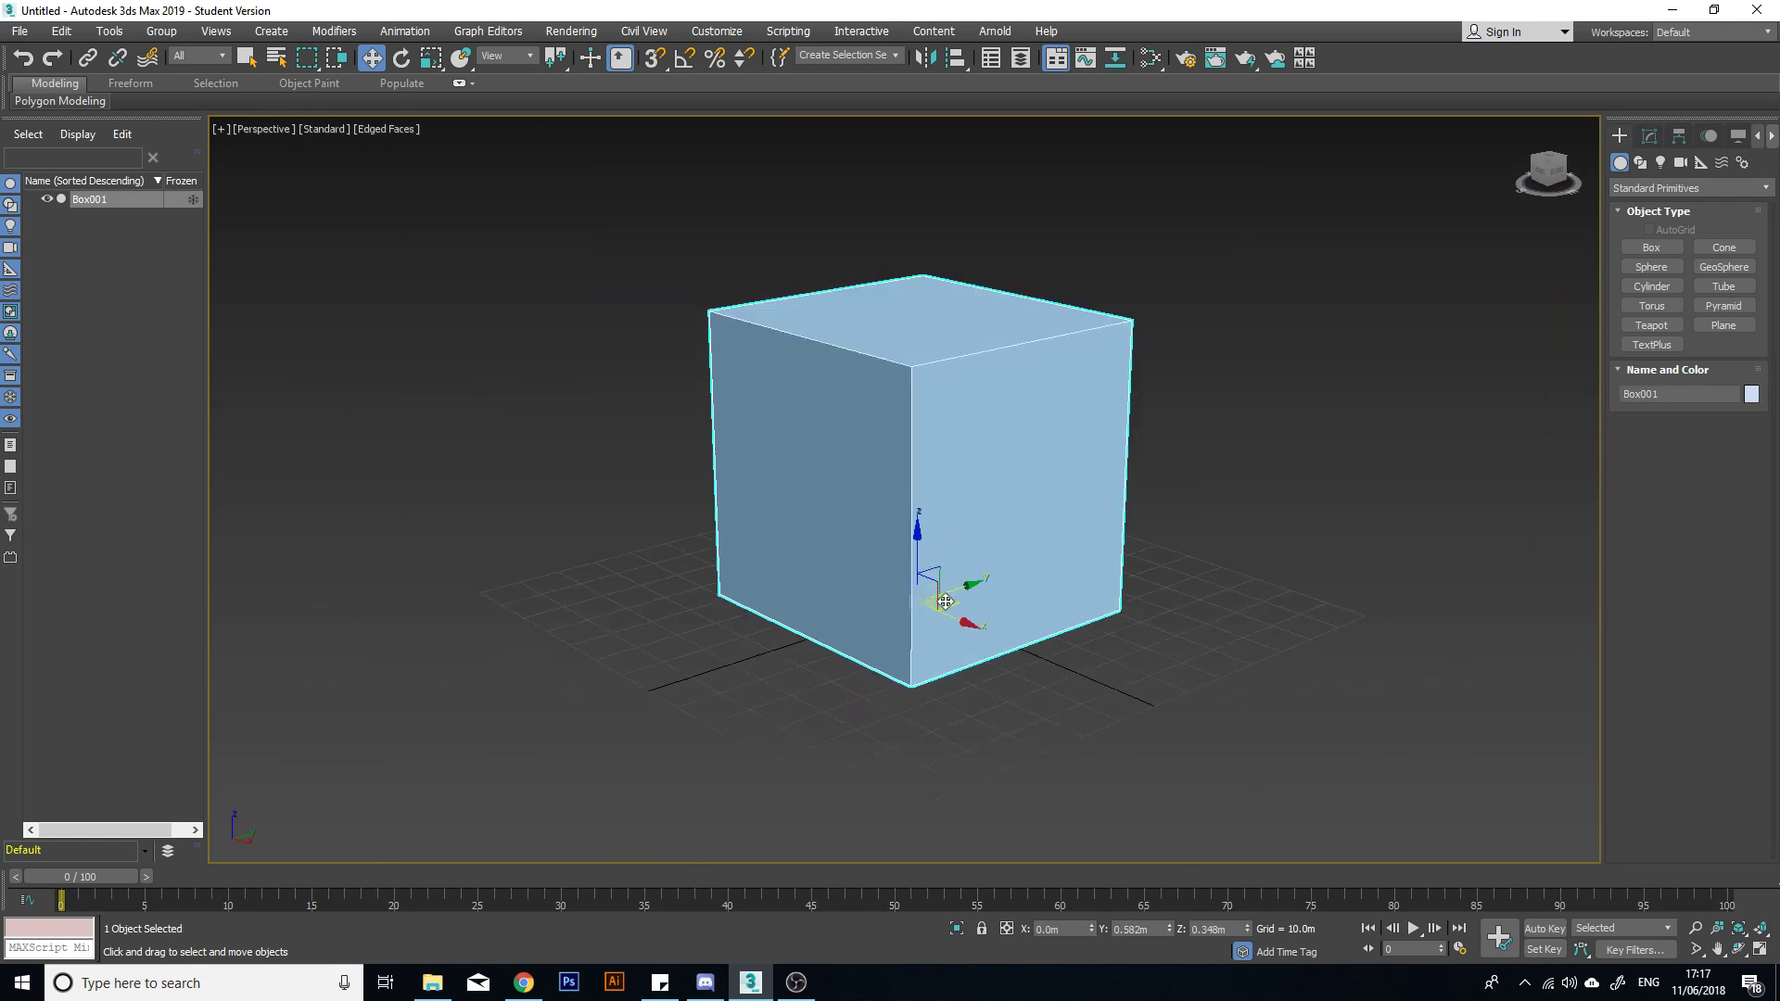
{"action": "left_click_drag", "start_coordinate": [944, 602], "coordinate": [892, 631], "text": "shift"}
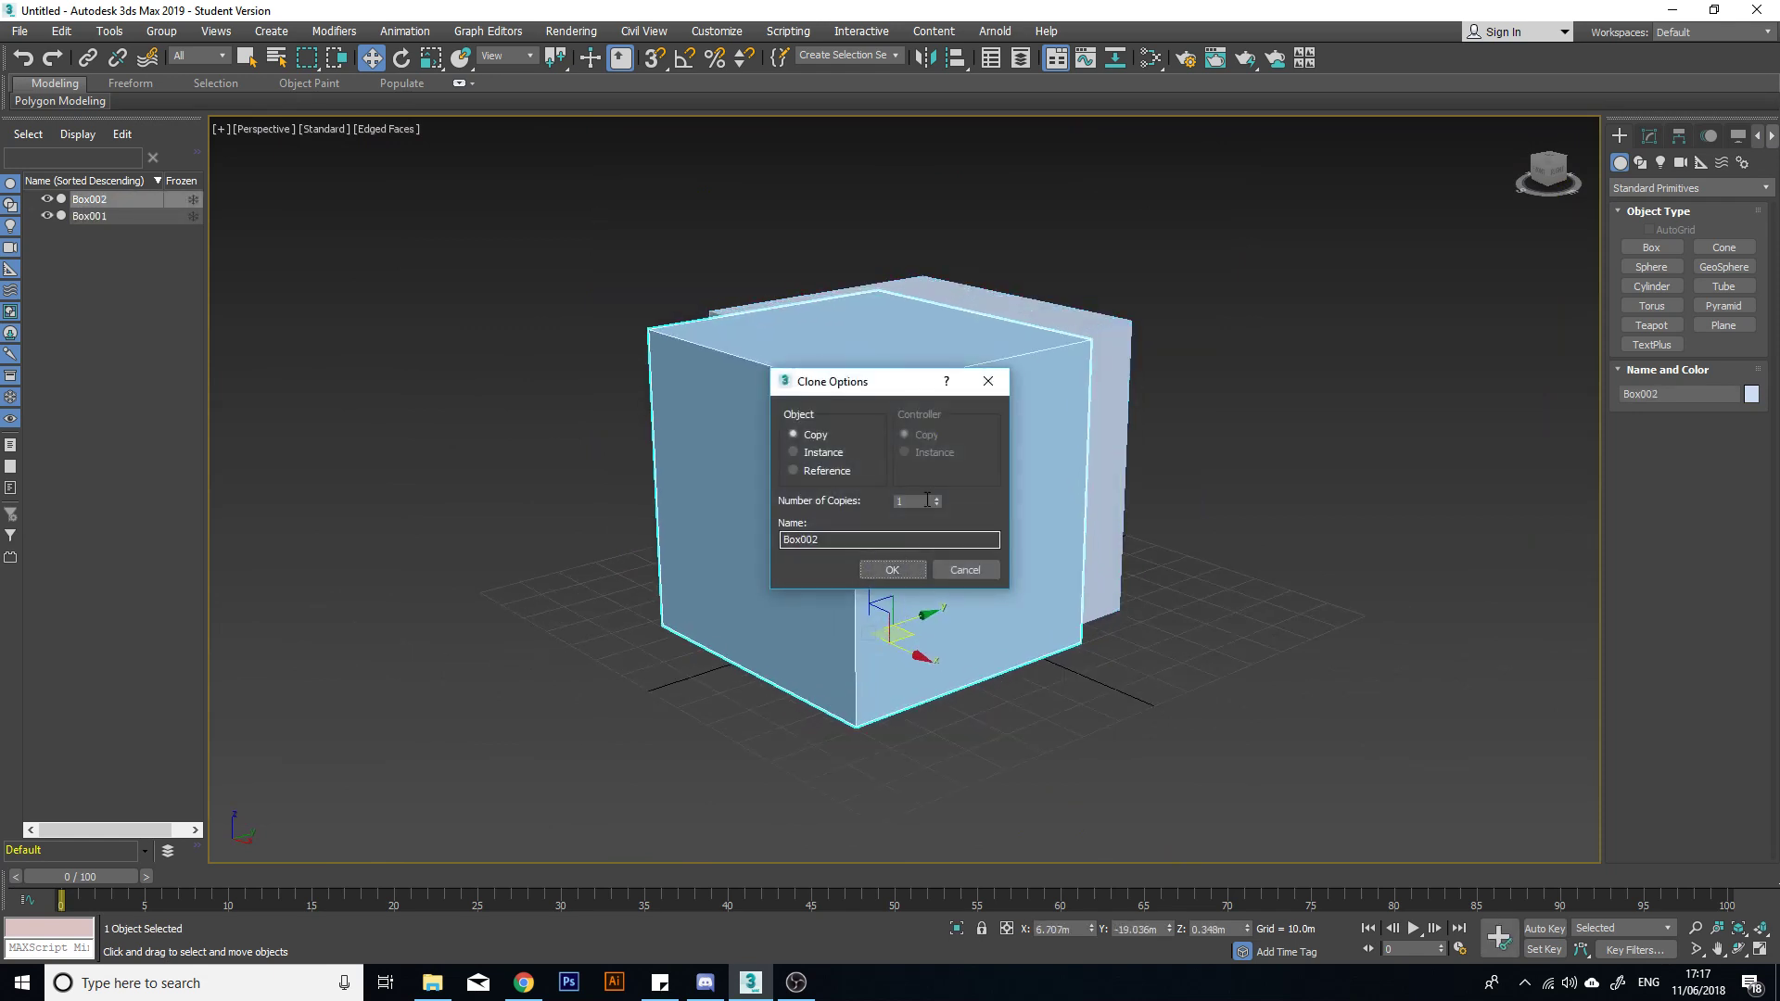
{"action": "left_click", "coordinate": [938, 499]}
{"action": "left_click", "coordinate": [938, 499]}
{"action": "left_click", "coordinate": [904, 569]}
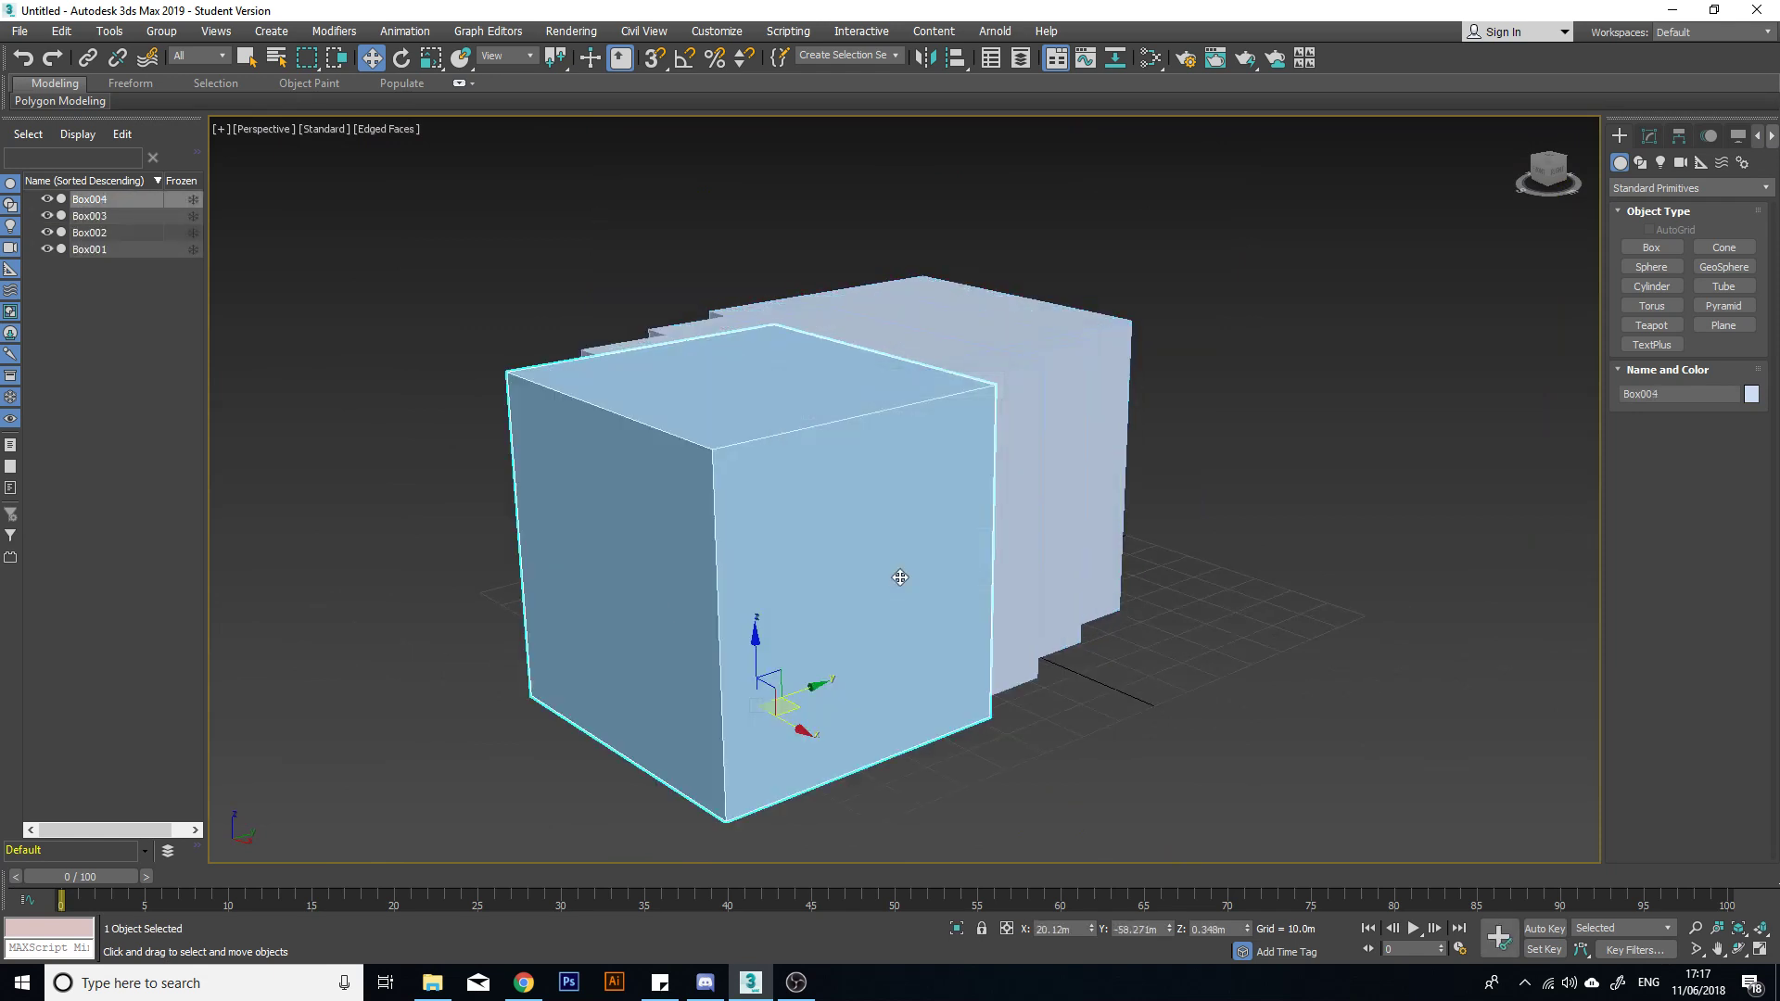
Step: Deselect the cloned box and display the row of four boxes in wireframe
{"action": "mouse_move", "coordinate": [898, 580]}
{"action": "middle_mouse_down", "text": "alt"}
{"action": "mouse_move", "coordinate": [1076, 562]}
{"action": "mouse_move", "coordinate": [965, 569]}
{"action": "mouse_move", "coordinate": [1005, 636]}
{"action": "mouse_move", "coordinate": [959, 524]}
{"action": "mouse_move", "coordinate": [1001, 500]}
{"action": "mouse_move", "coordinate": [969, 436]}
{"action": "middle_mouse_up", "text": "alt"}
{"action": "left_click", "coordinate": [1020, 576]}
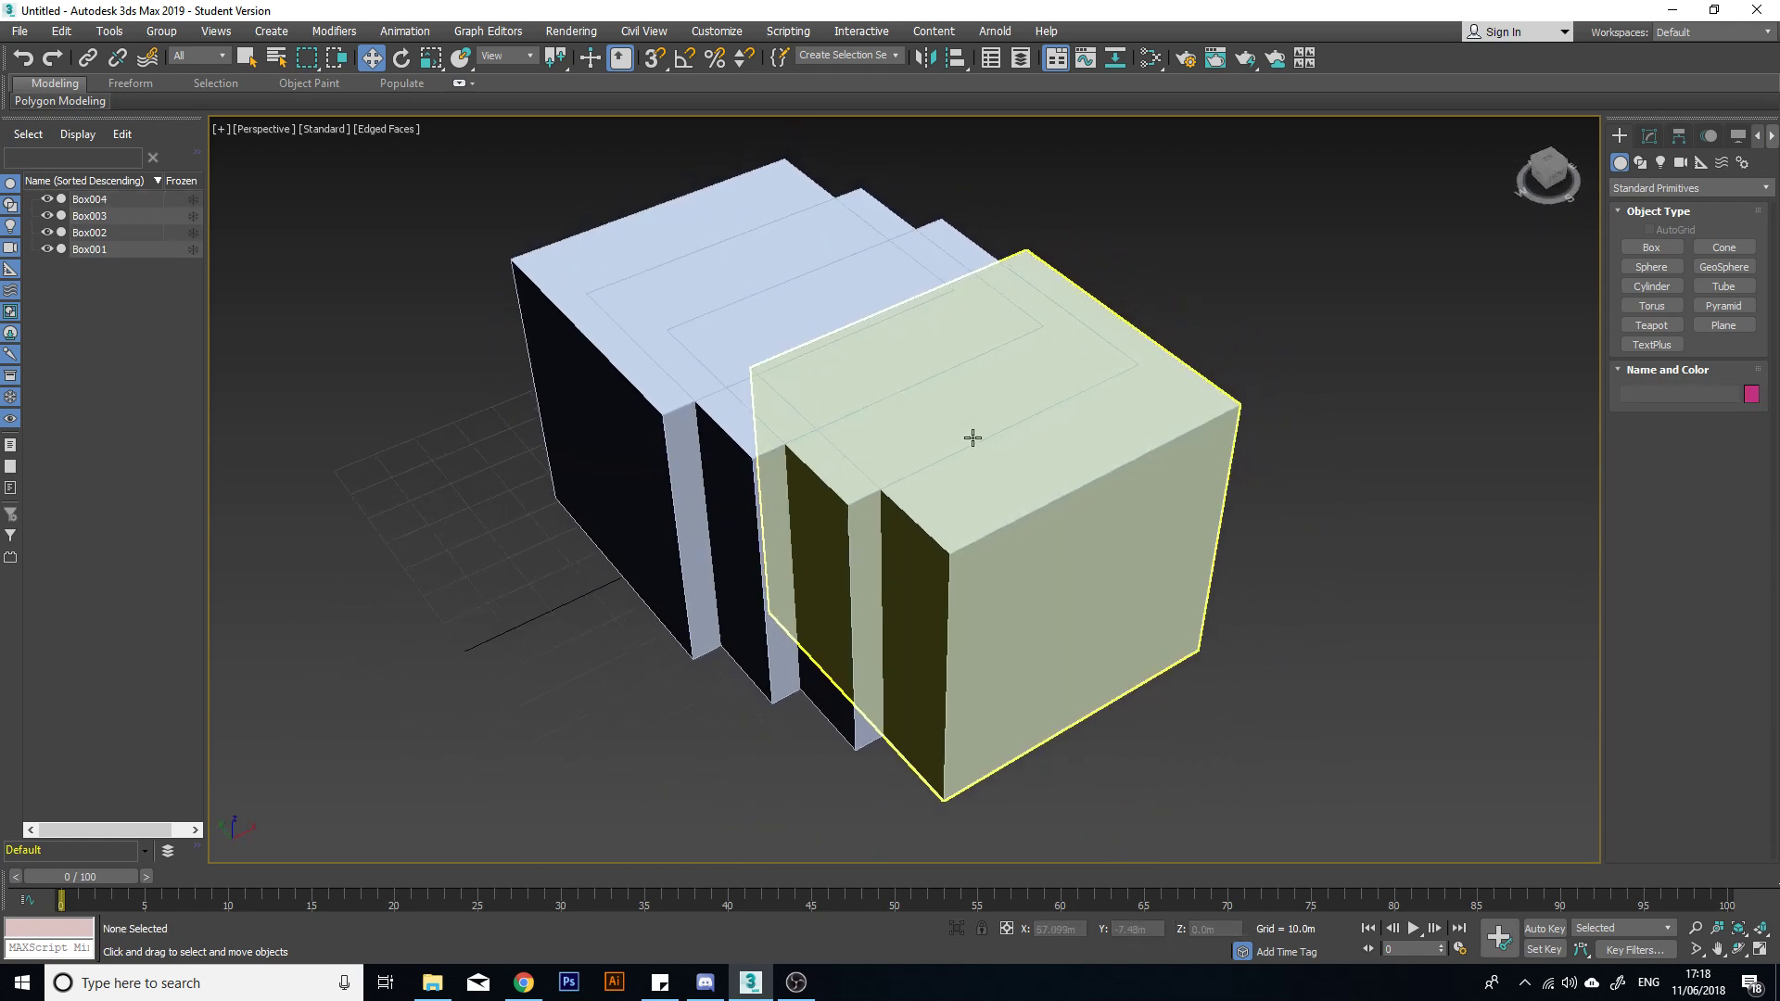
{"action": "key", "text": "F3"}
{"action": "mouse_move", "coordinate": [1303, 378]}
{"action": "middle_mouse_down", "text": "alt"}
{"action": "mouse_move", "coordinate": [1323, 429]}
{"action": "mouse_move", "coordinate": [1382, 386]}
{"action": "mouse_move", "coordinate": [1434, 429]}
{"action": "mouse_move", "coordinate": [1375, 386]}
{"action": "mouse_move", "coordinate": [1326, 398]}
{"action": "middle_mouse_up", "text": "alt"}
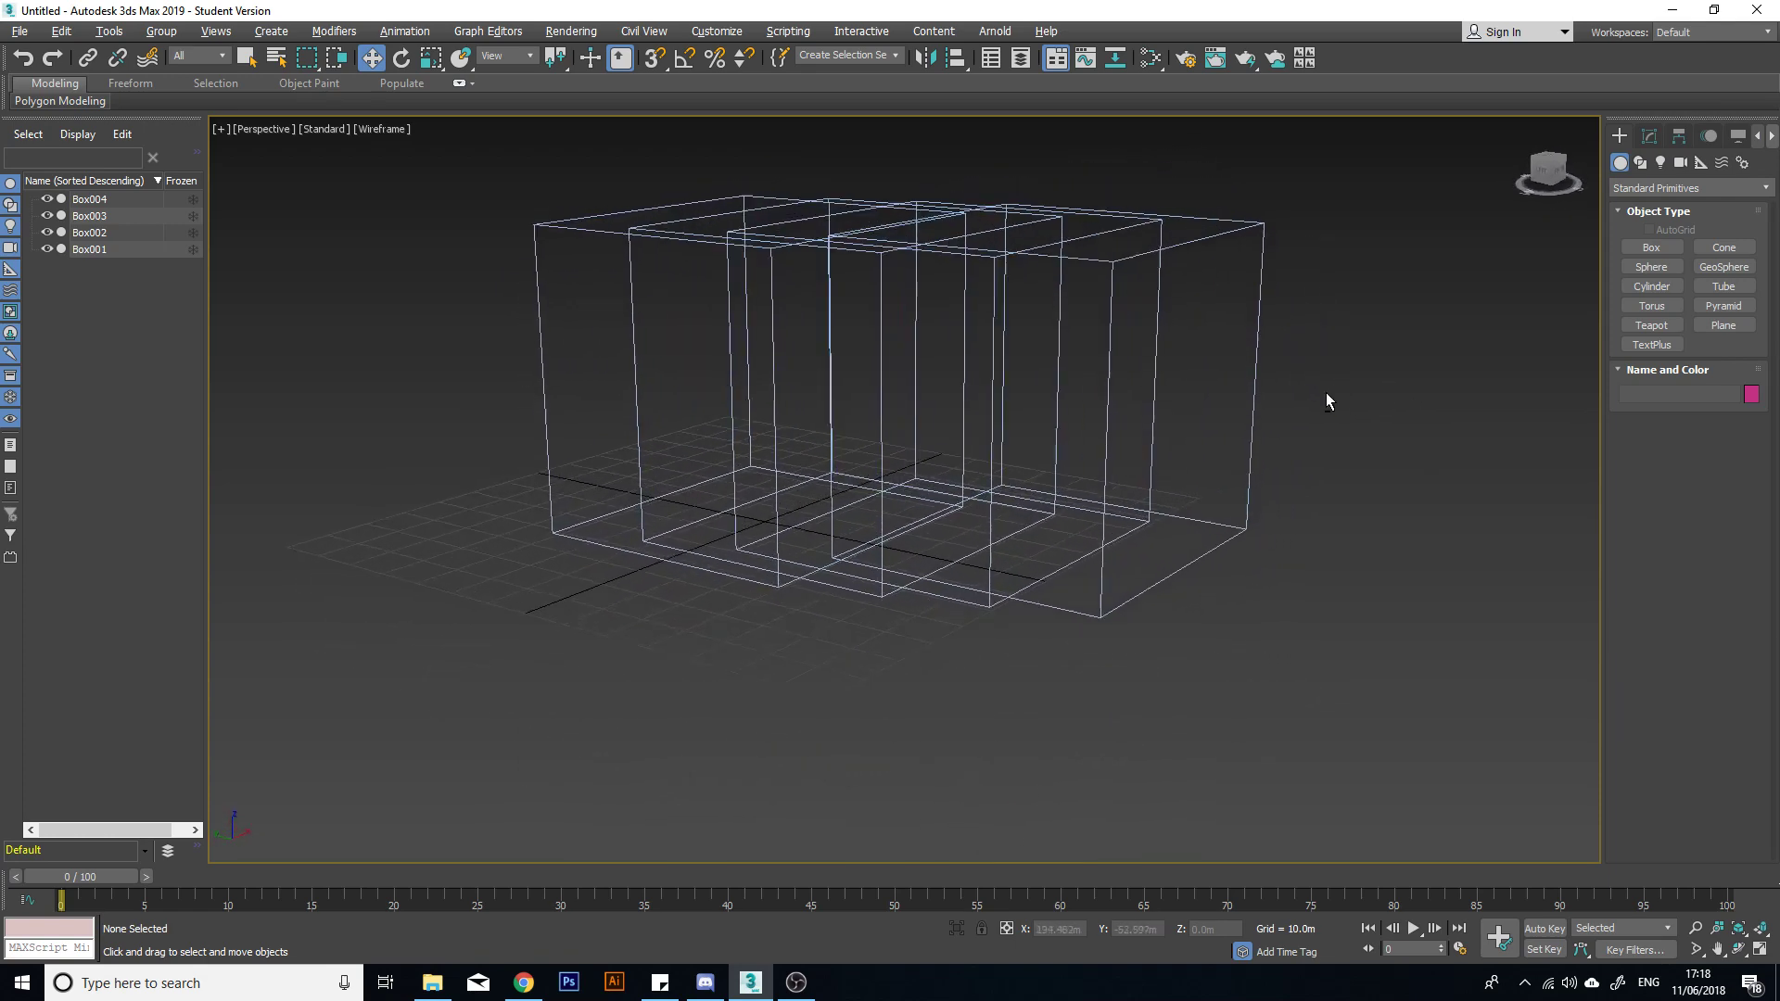
Step: Select Box003 by one of its lower wireframe edges
{"action": "scroll", "coordinate": [970, 605], "scroll_direction": "up", "scroll_amount": 3}
{"action": "scroll", "coordinate": [849, 528], "scroll_direction": "up", "scroll_amount": 5}
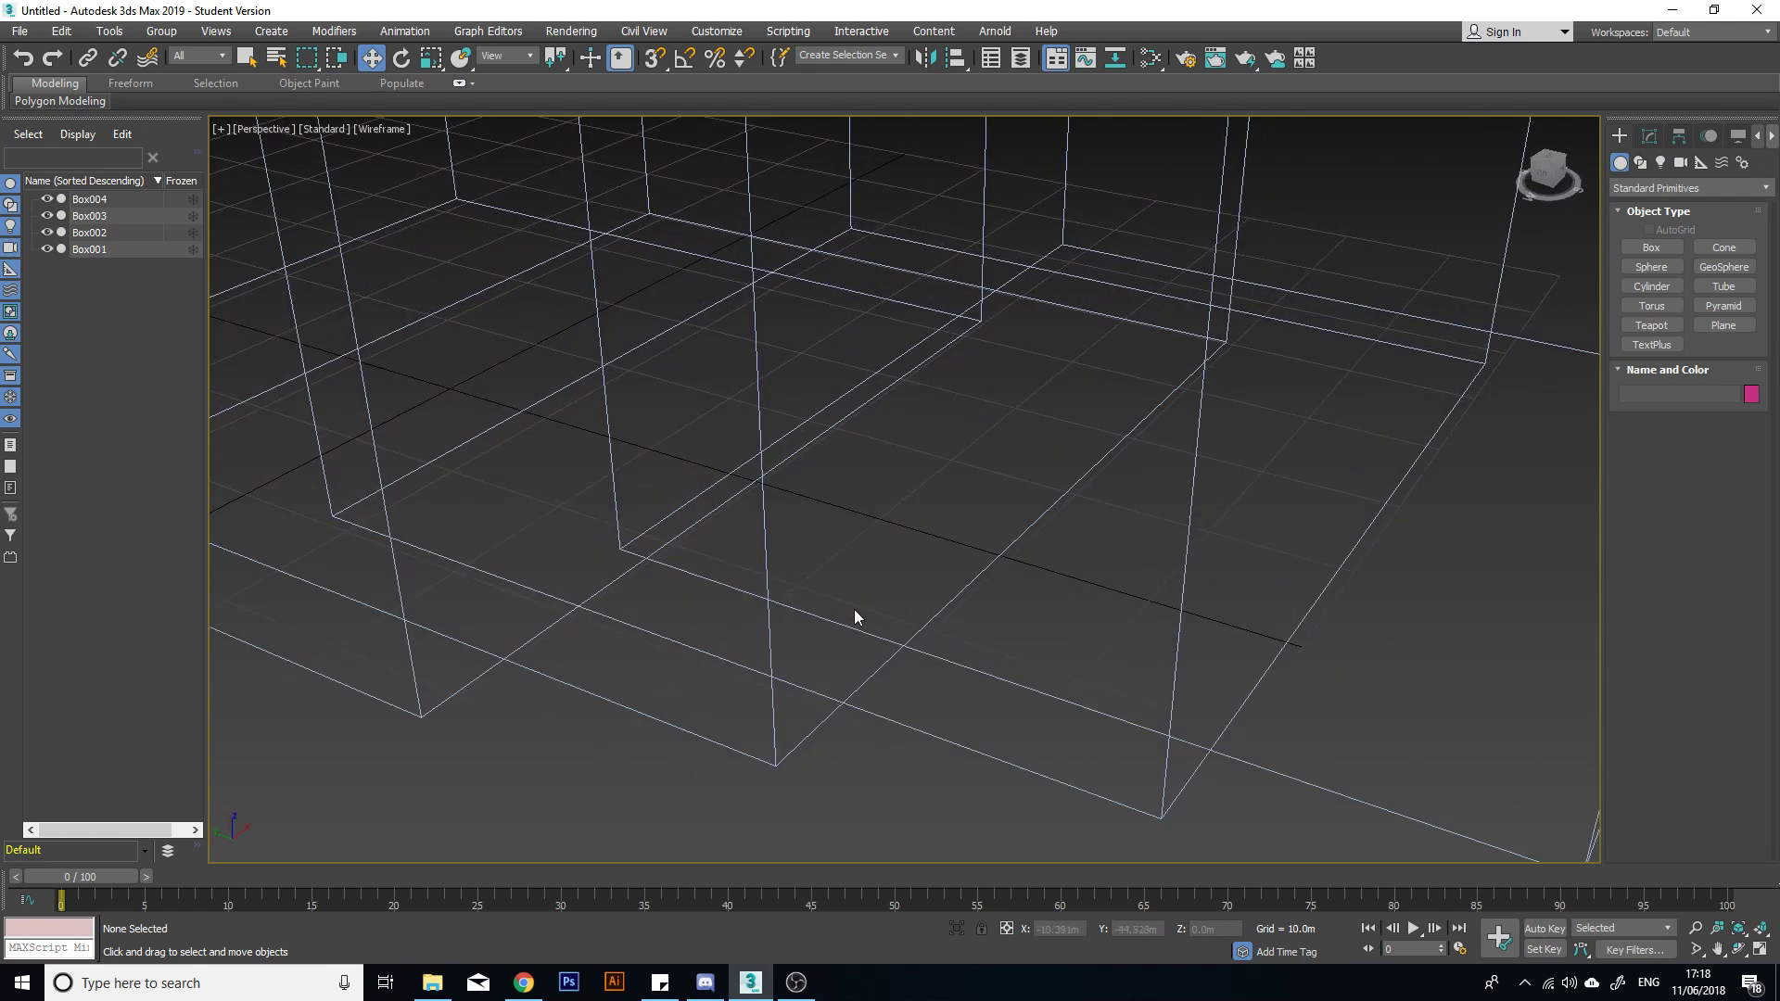
{"action": "left_click", "coordinate": [856, 632]}
{"action": "left_click", "coordinate": [669, 634]}
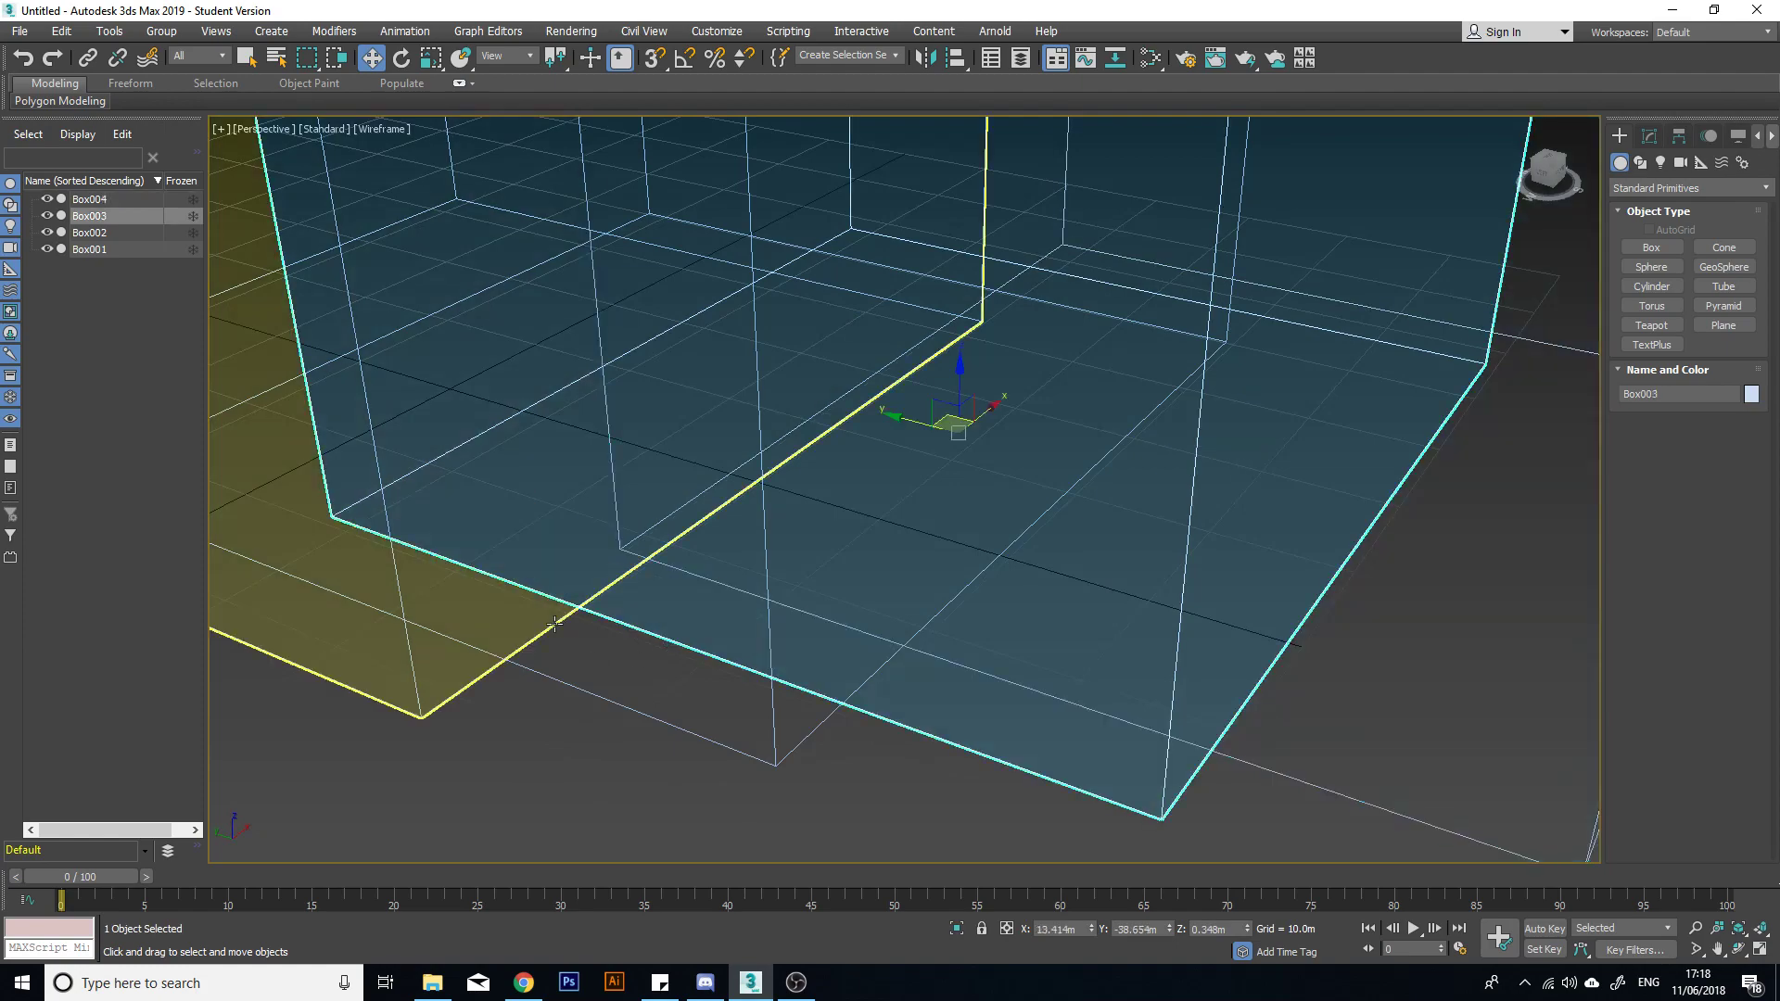
Step: Return the viewport to shaded display with edged faces and undo the cloning, leaving only the original box
{"action": "middle_click_drag", "start_coordinate": [602, 601], "coordinate": [1145, 572]}
{"action": "key", "text": "F3"}
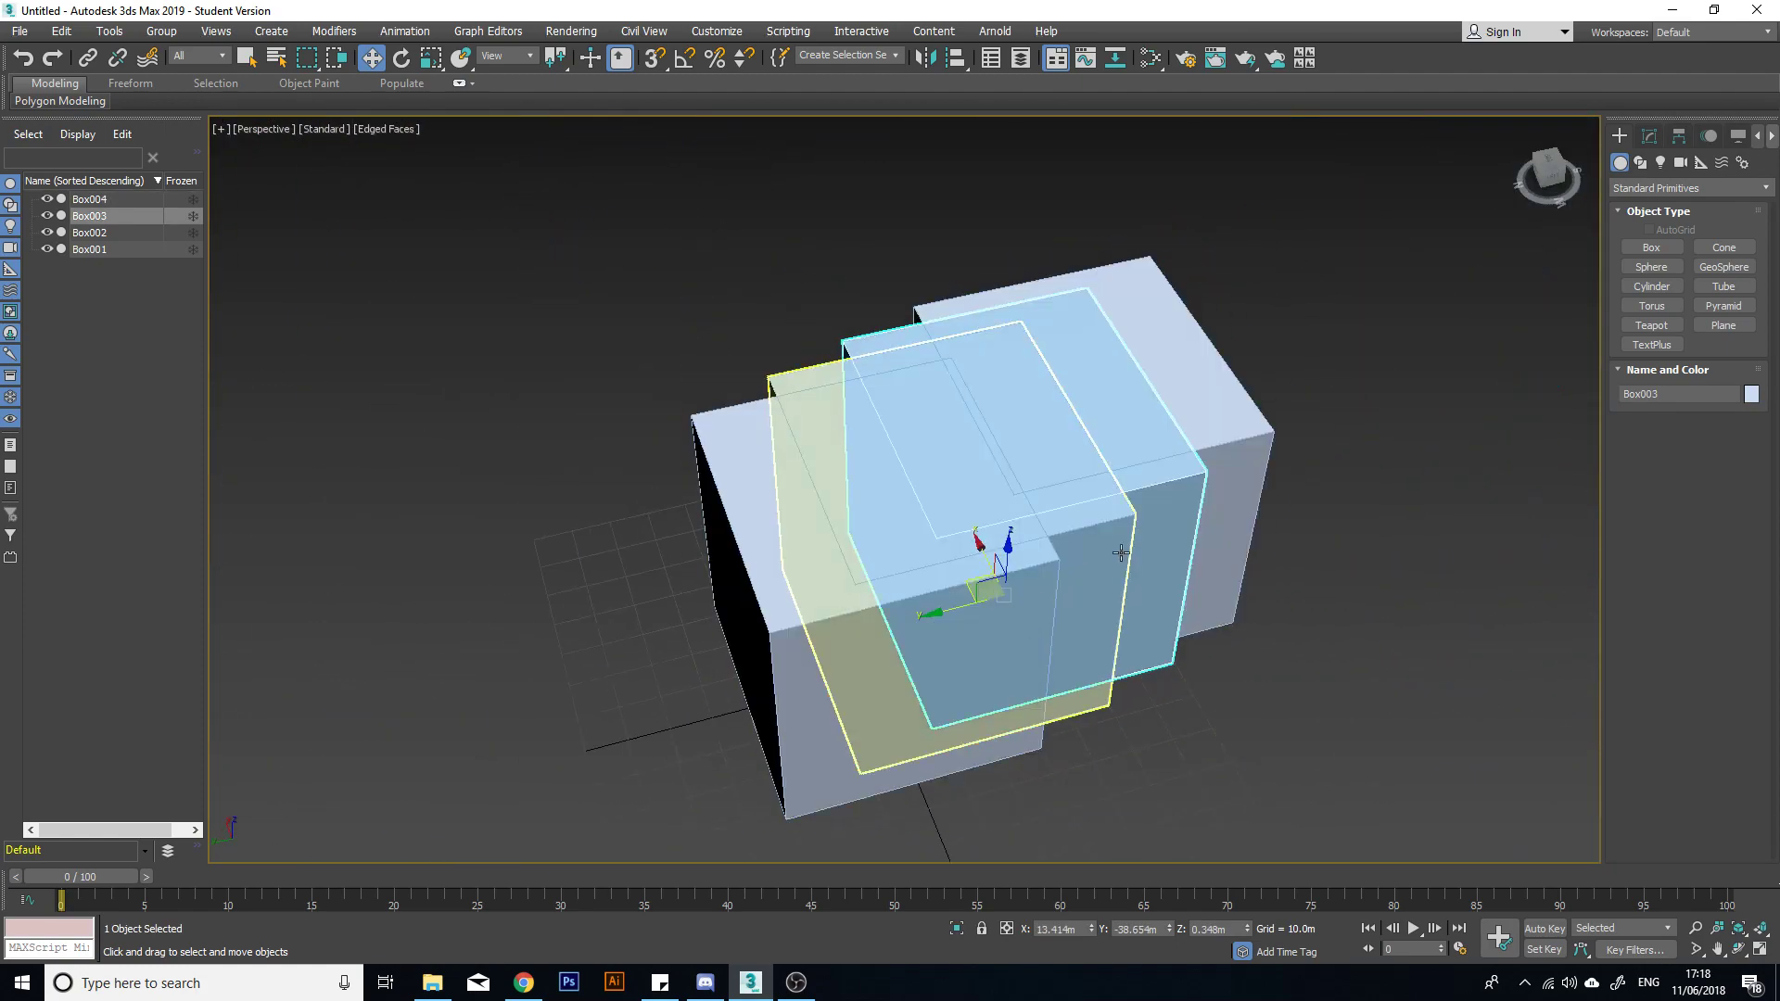
{"action": "key", "text": "ctrl+d"}
{"action": "key", "text": "ctrl+z"}
{"action": "key", "text": "ctrl+z"}
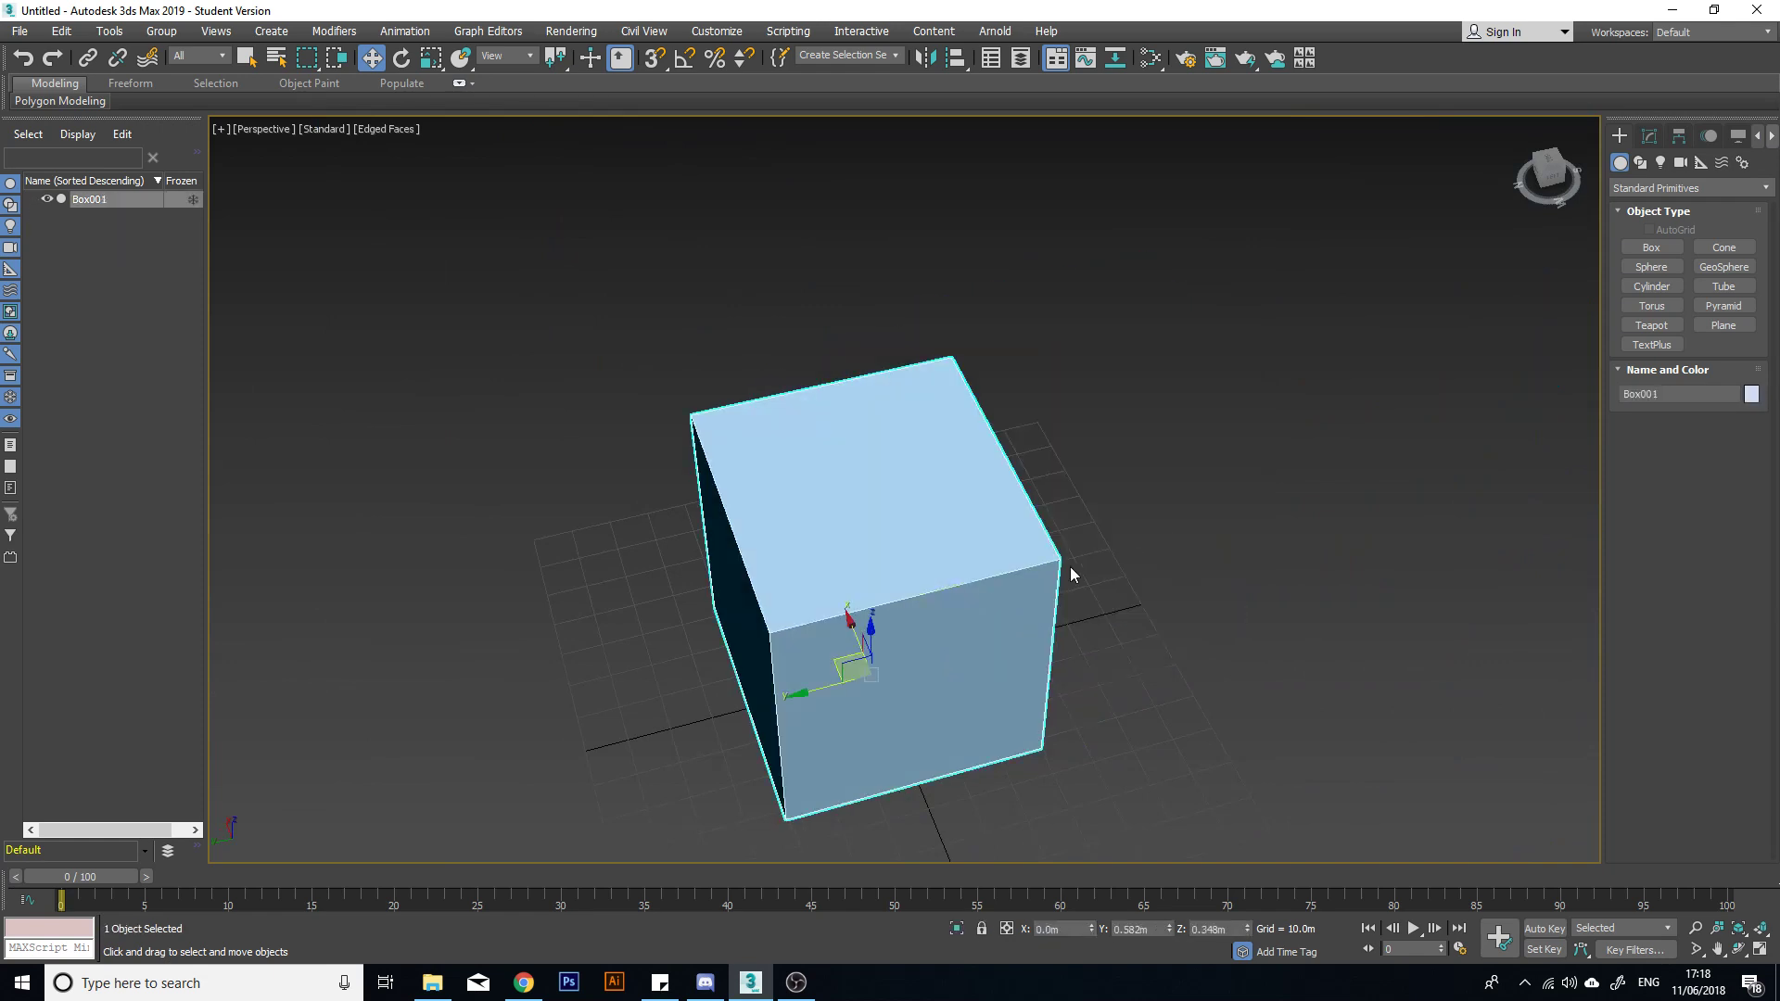
{"action": "middle_click_drag", "start_coordinate": [1070, 567], "coordinate": [813, 432], "text": "alt"}
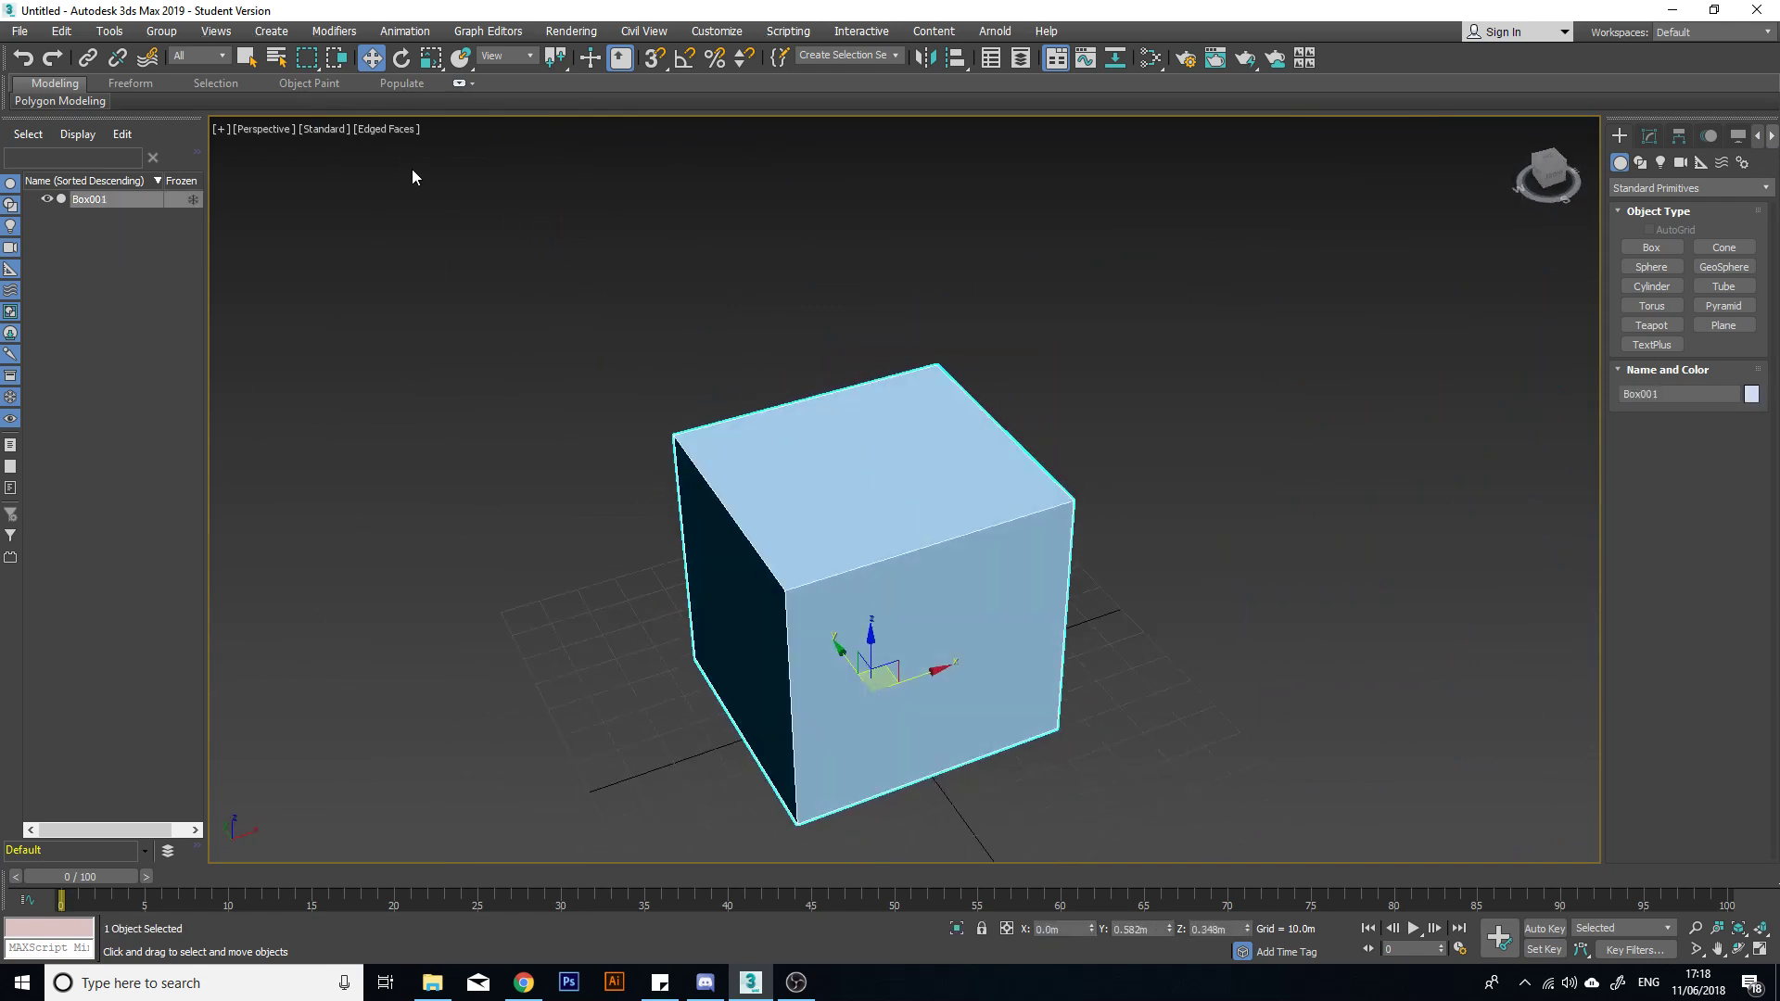
Step: Switch the viewport to Hidden Line display and check how the box looks deselected and selected
{"action": "left_click", "coordinate": [391, 130]}
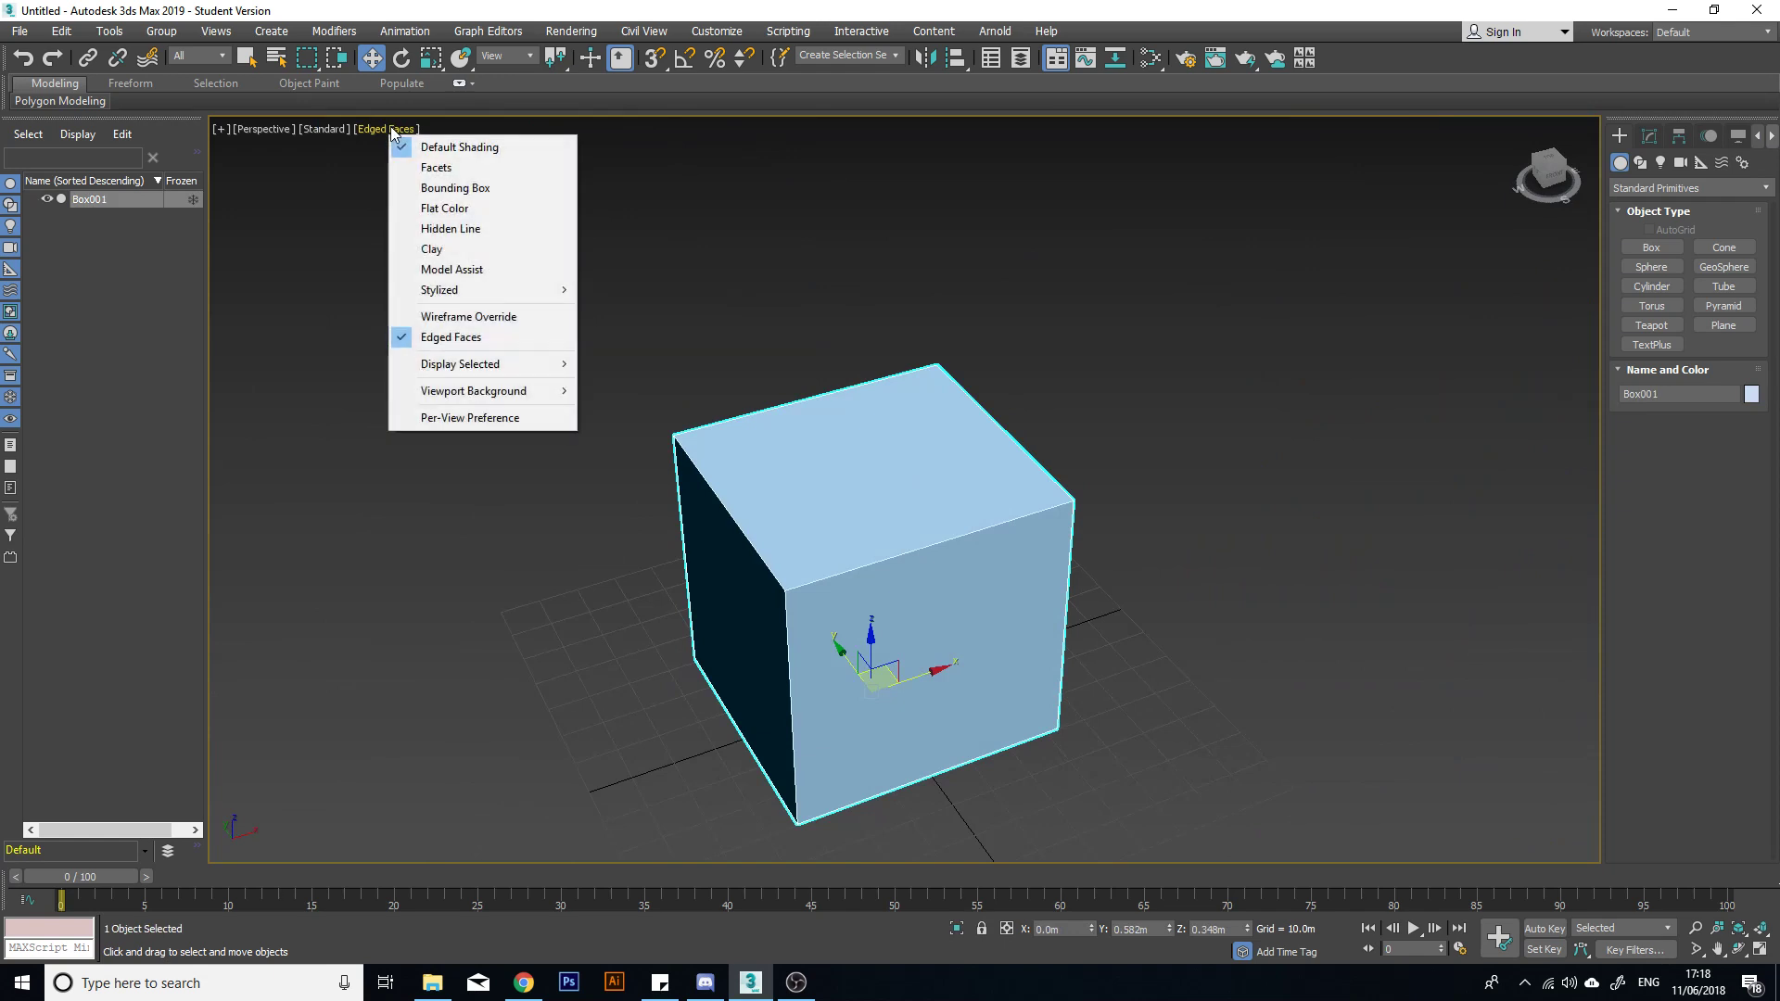
{"action": "left_click", "coordinate": [507, 228]}
{"action": "left_click", "coordinate": [1184, 496]}
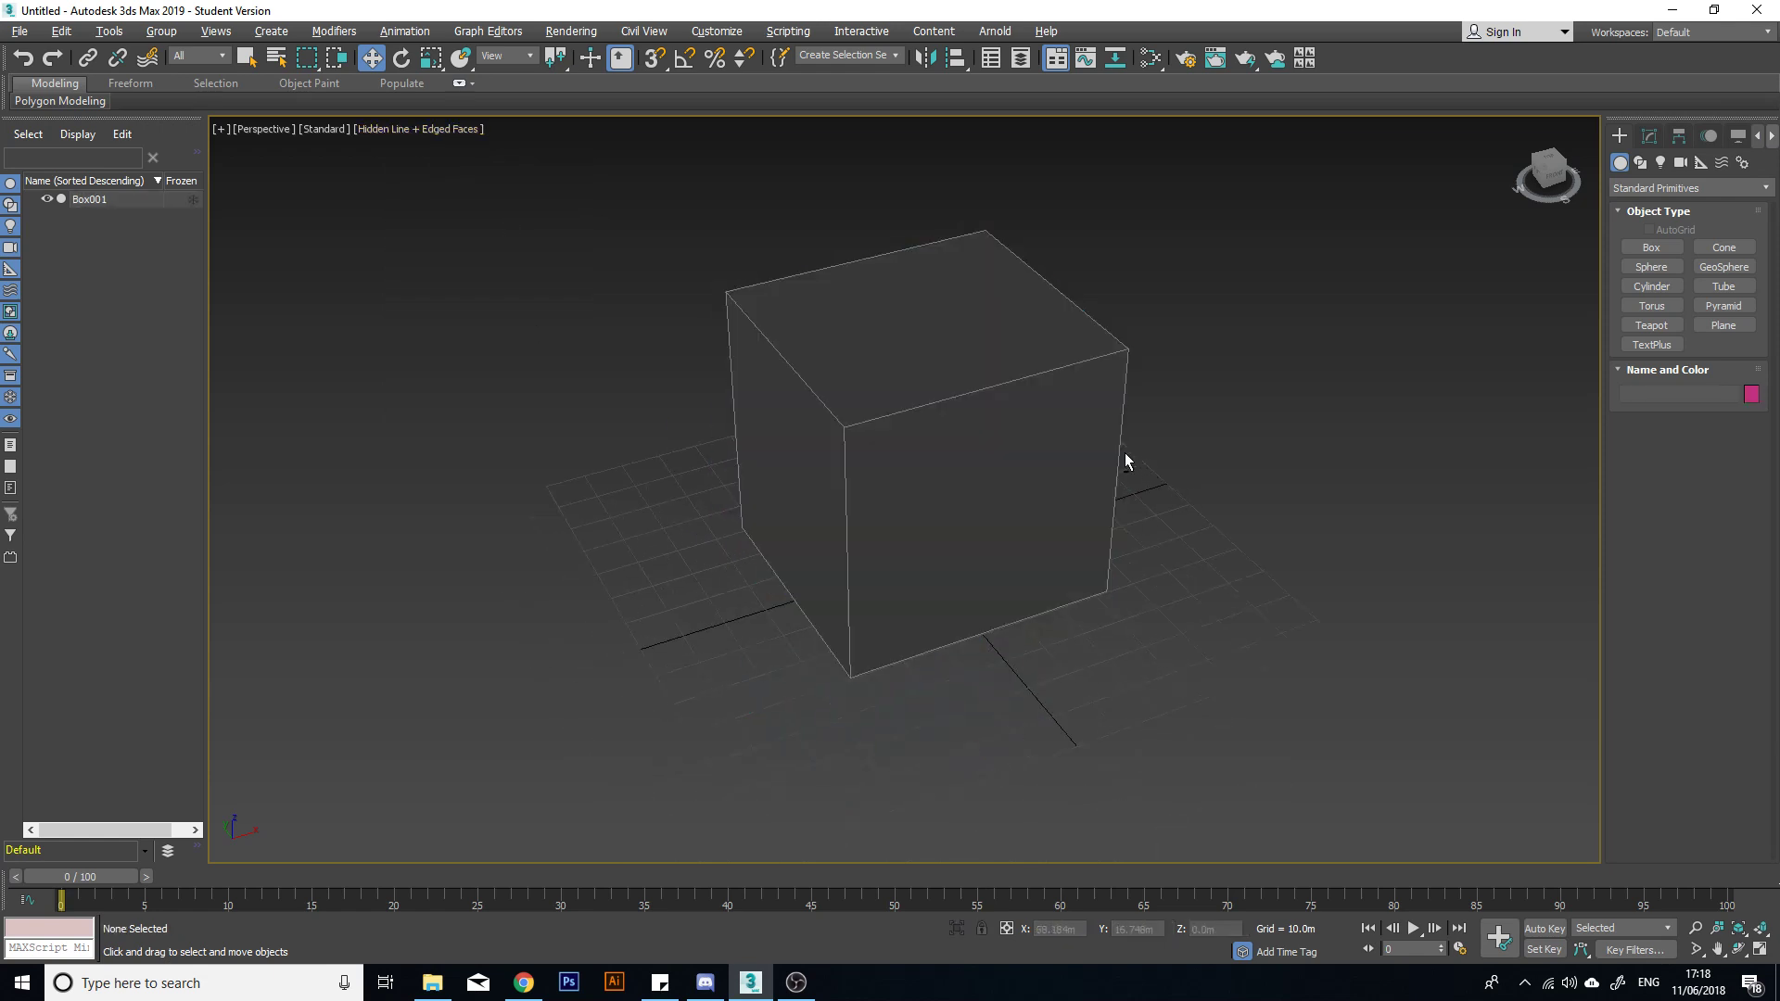
{"action": "middle_click_drag", "start_coordinate": [1125, 461], "coordinate": [1180, 398], "text": "alt"}
{"action": "left_click", "coordinate": [1143, 372]}
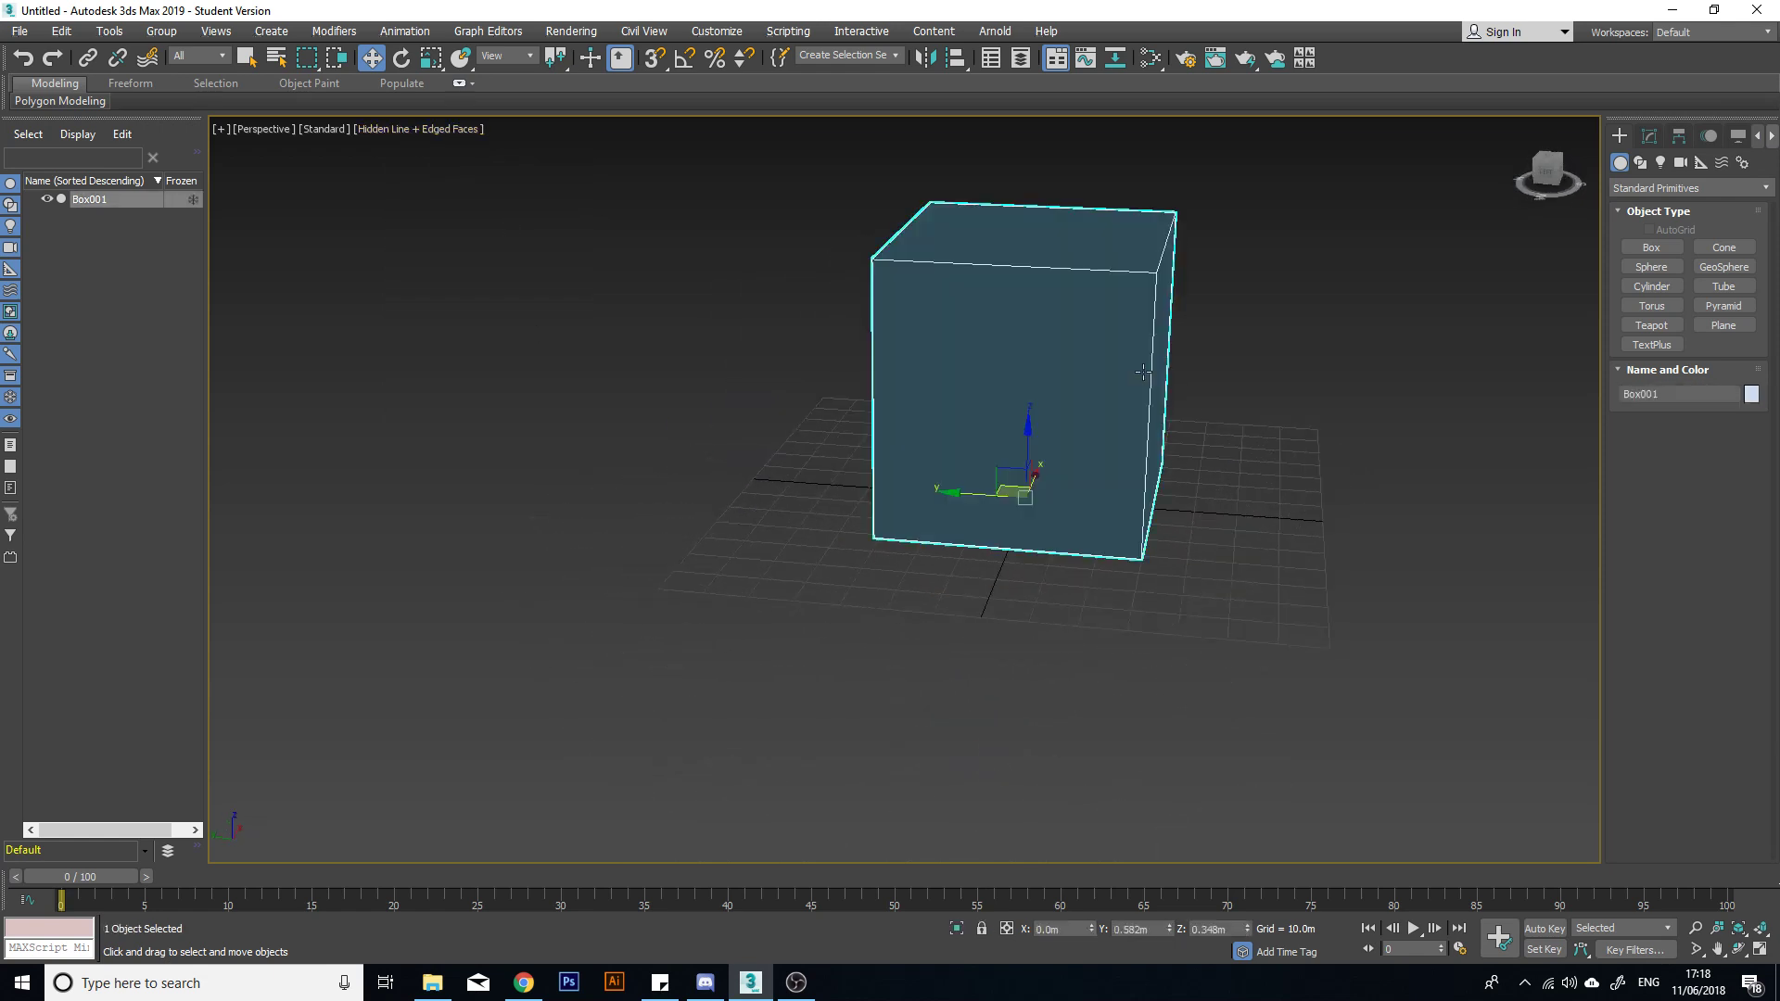
Step: Turn on Wireframe Override for the viewport and select the box to view its wireframe
{"action": "left_click", "coordinate": [459, 139]}
{"action": "left_click", "coordinate": [446, 129]}
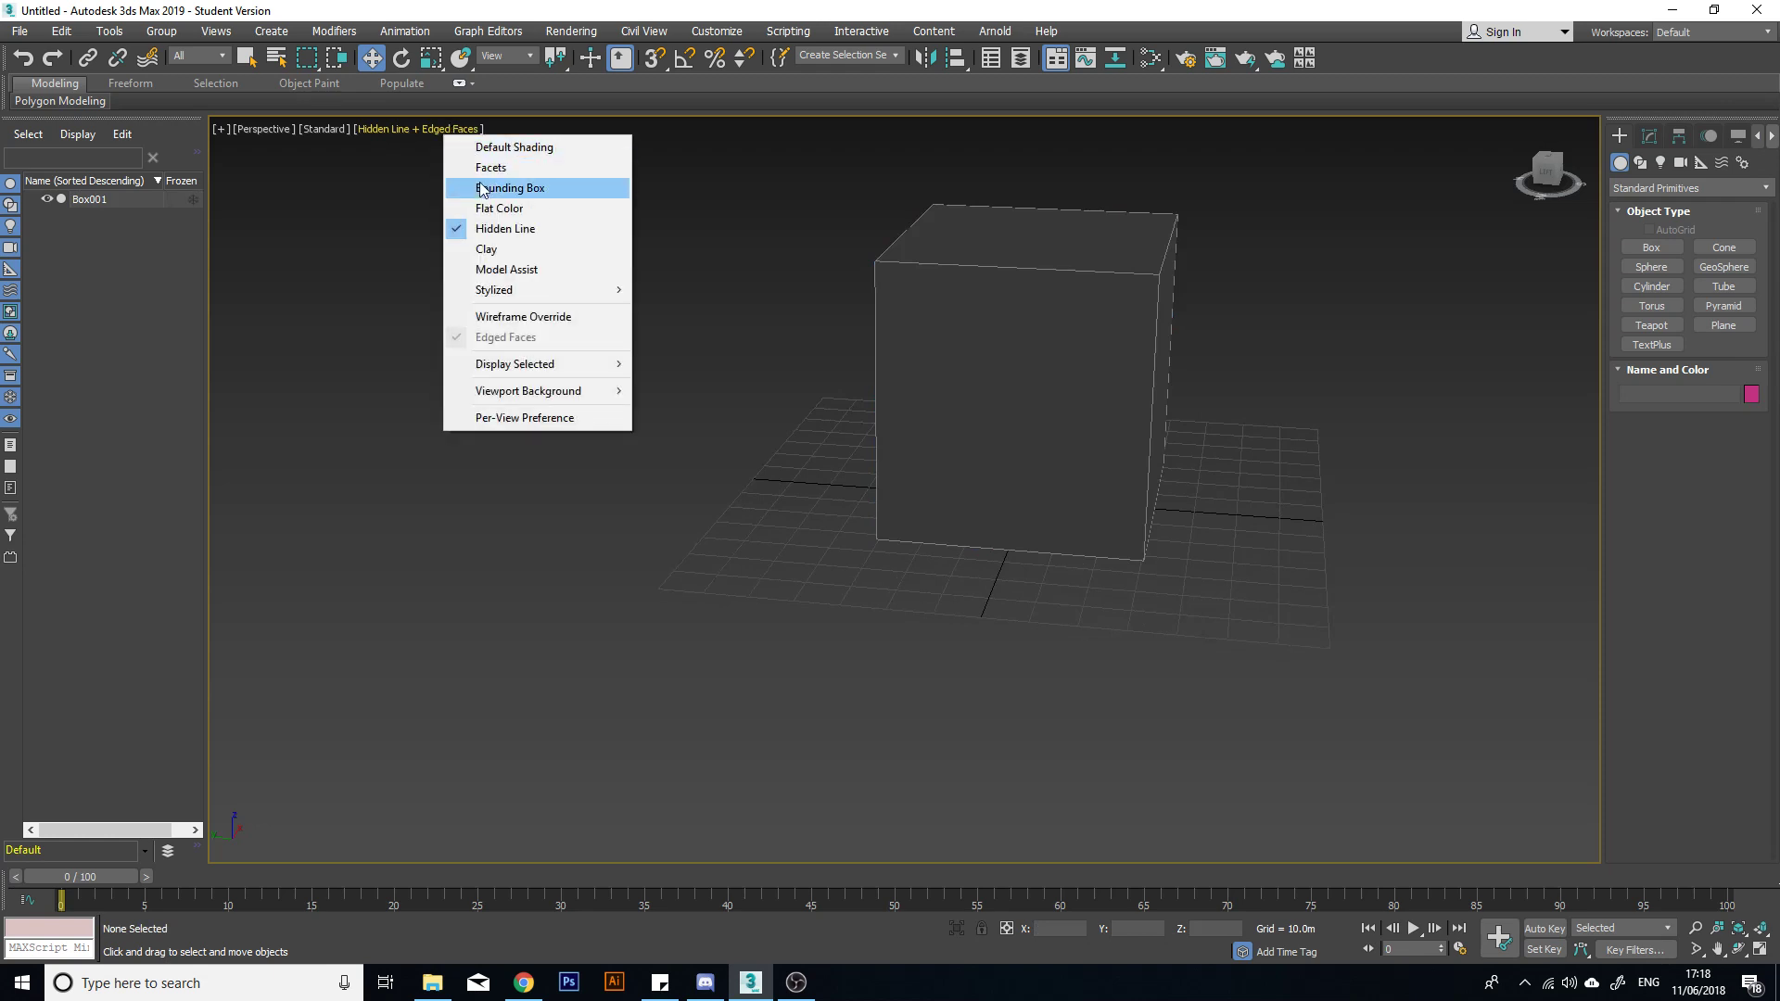
{"action": "left_click", "coordinate": [572, 318]}
{"action": "middle_click_drag", "start_coordinate": [1262, 308], "coordinate": [1153, 393]}
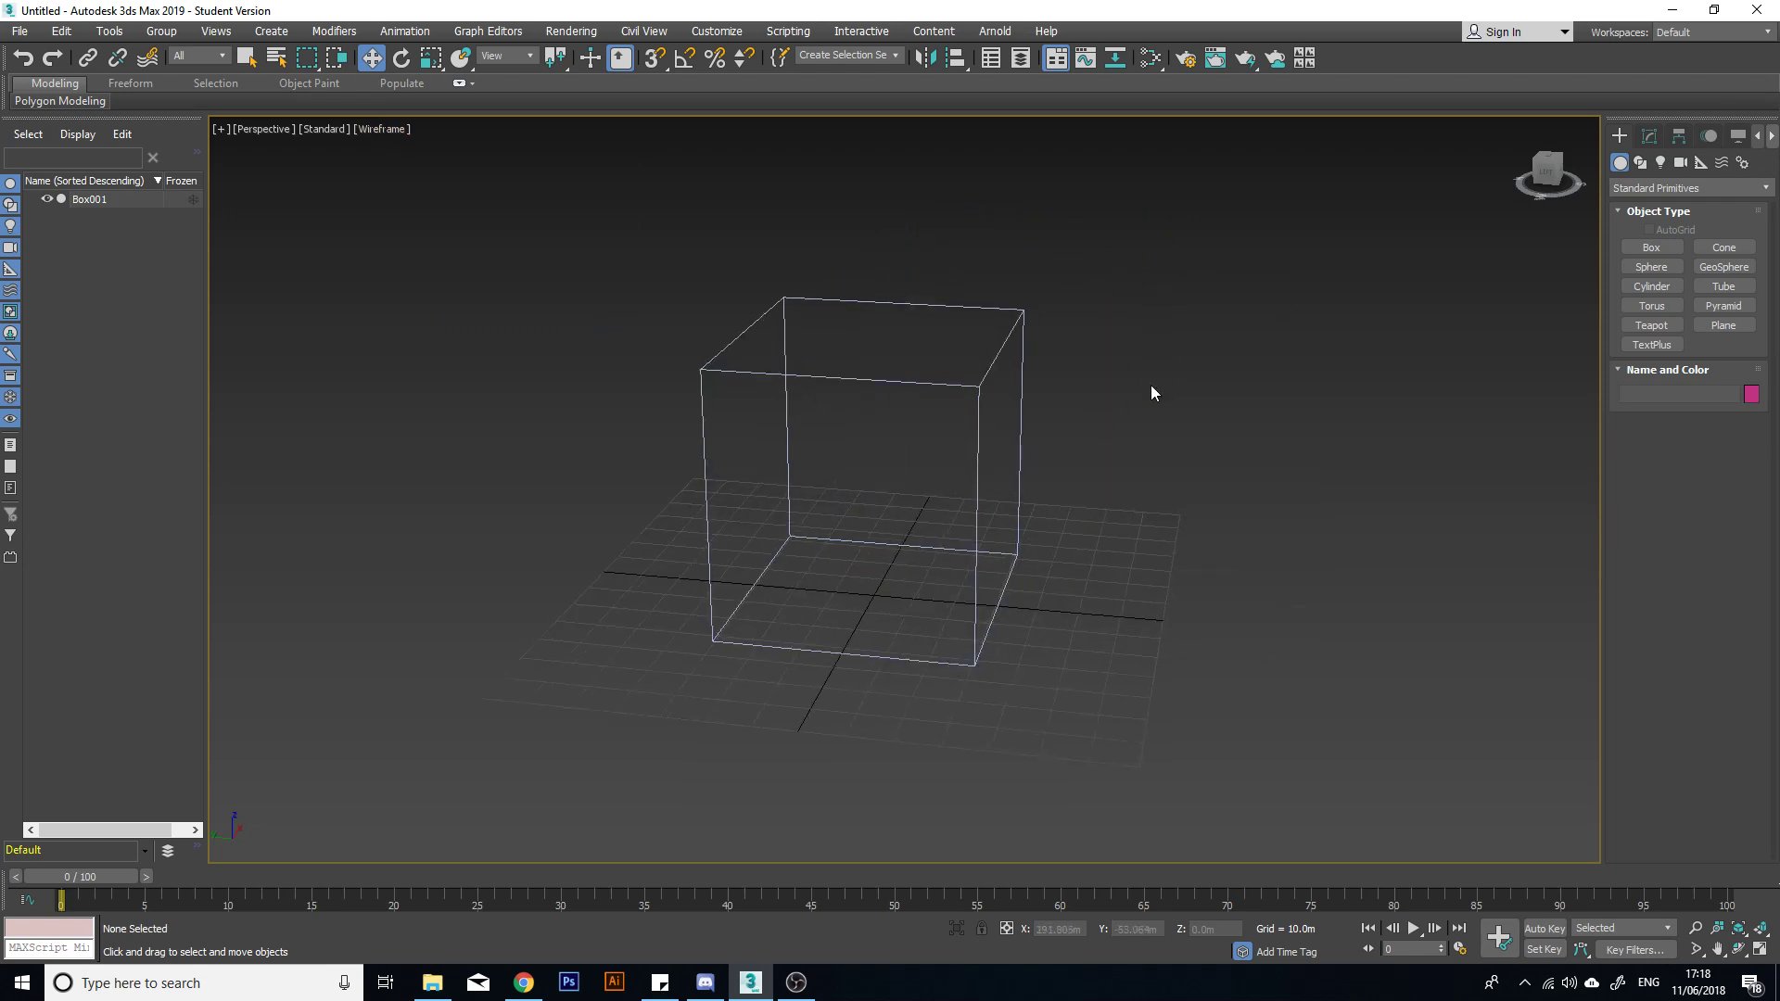
{"action": "left_click", "coordinate": [955, 384]}
{"action": "middle_click_drag", "start_coordinate": [955, 384], "coordinate": [804, 405], "text": "alt"}
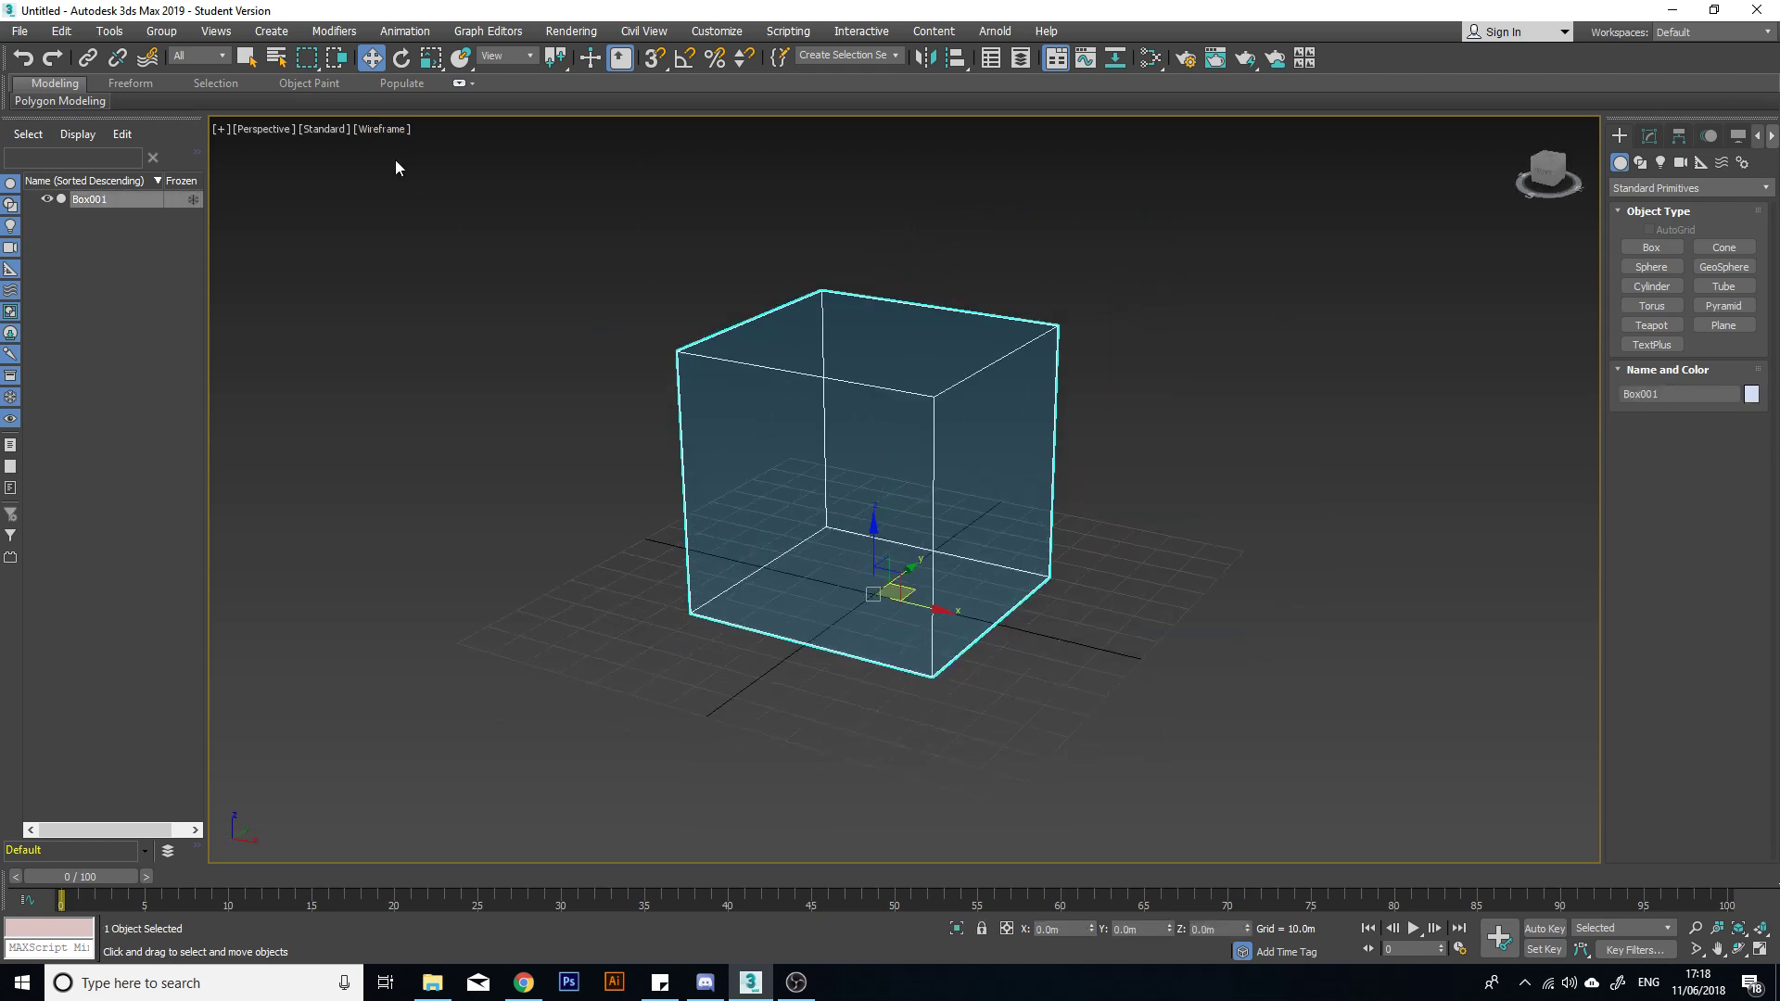
Step: Set the viewport back to Default Shading, deselect the box and turn off Edged Faces
{"action": "left_click", "coordinate": [384, 130]}
{"action": "left_click", "coordinate": [466, 150]}
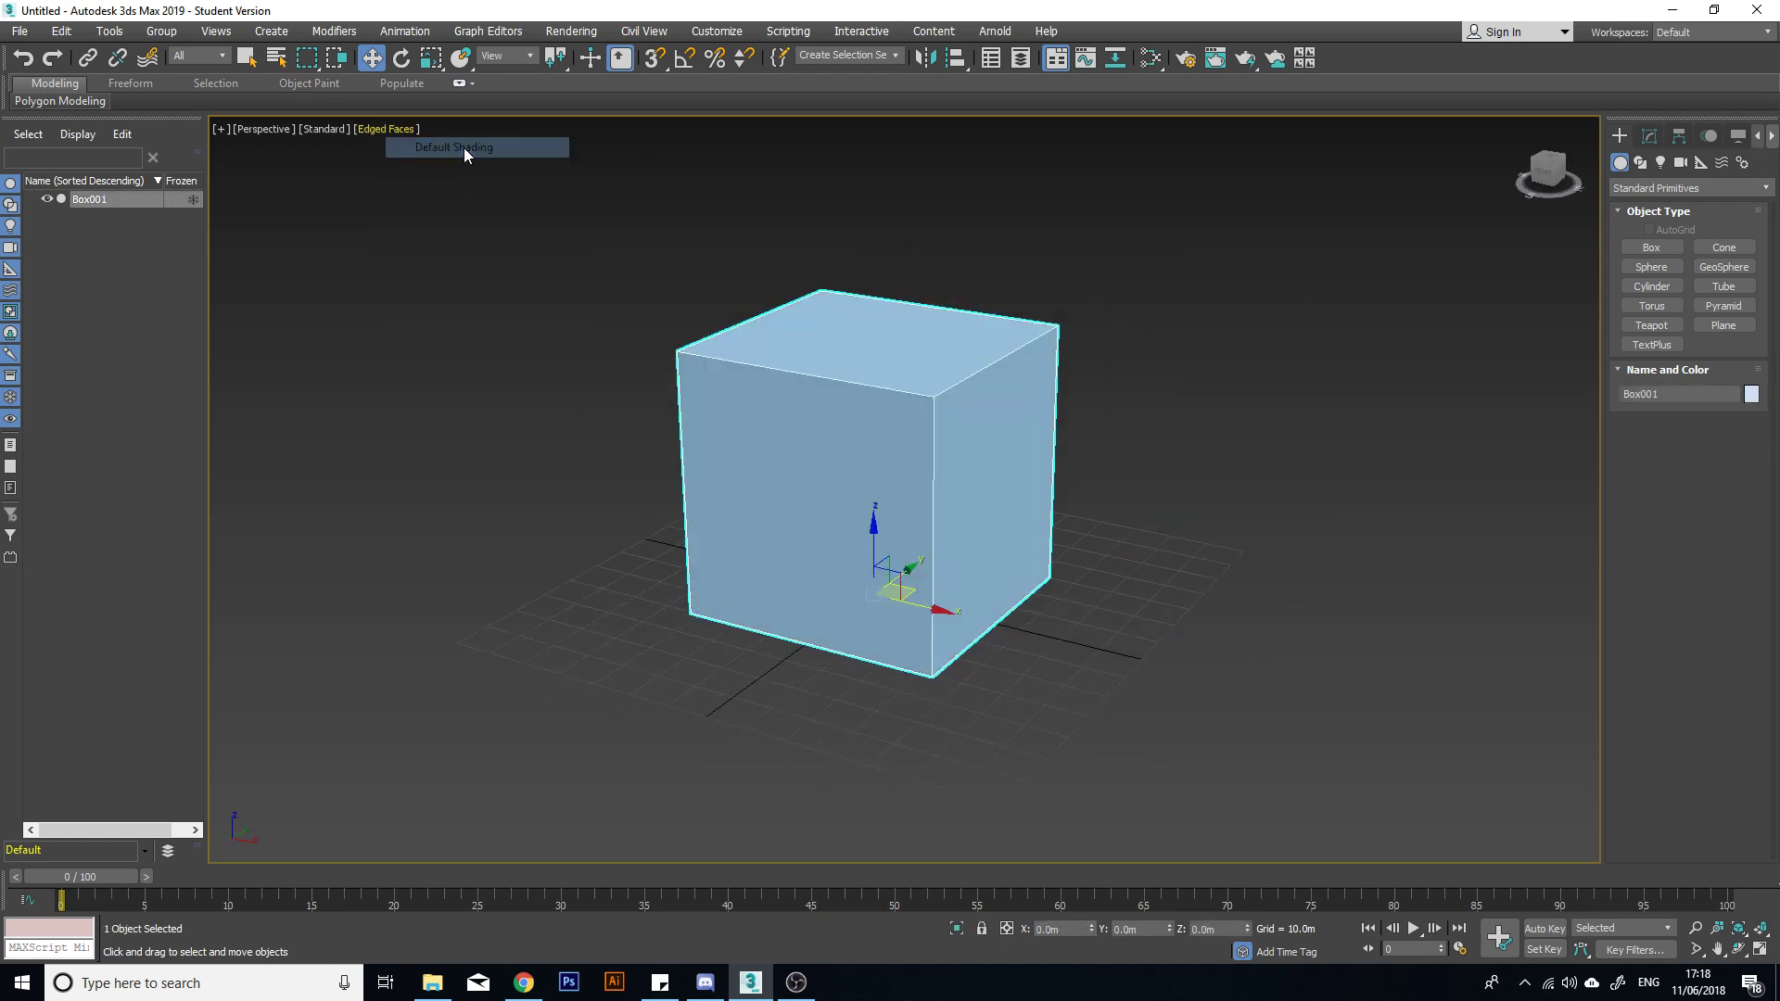
{"action": "left_click", "coordinate": [946, 259]}
{"action": "left_click", "coordinate": [380, 129]}
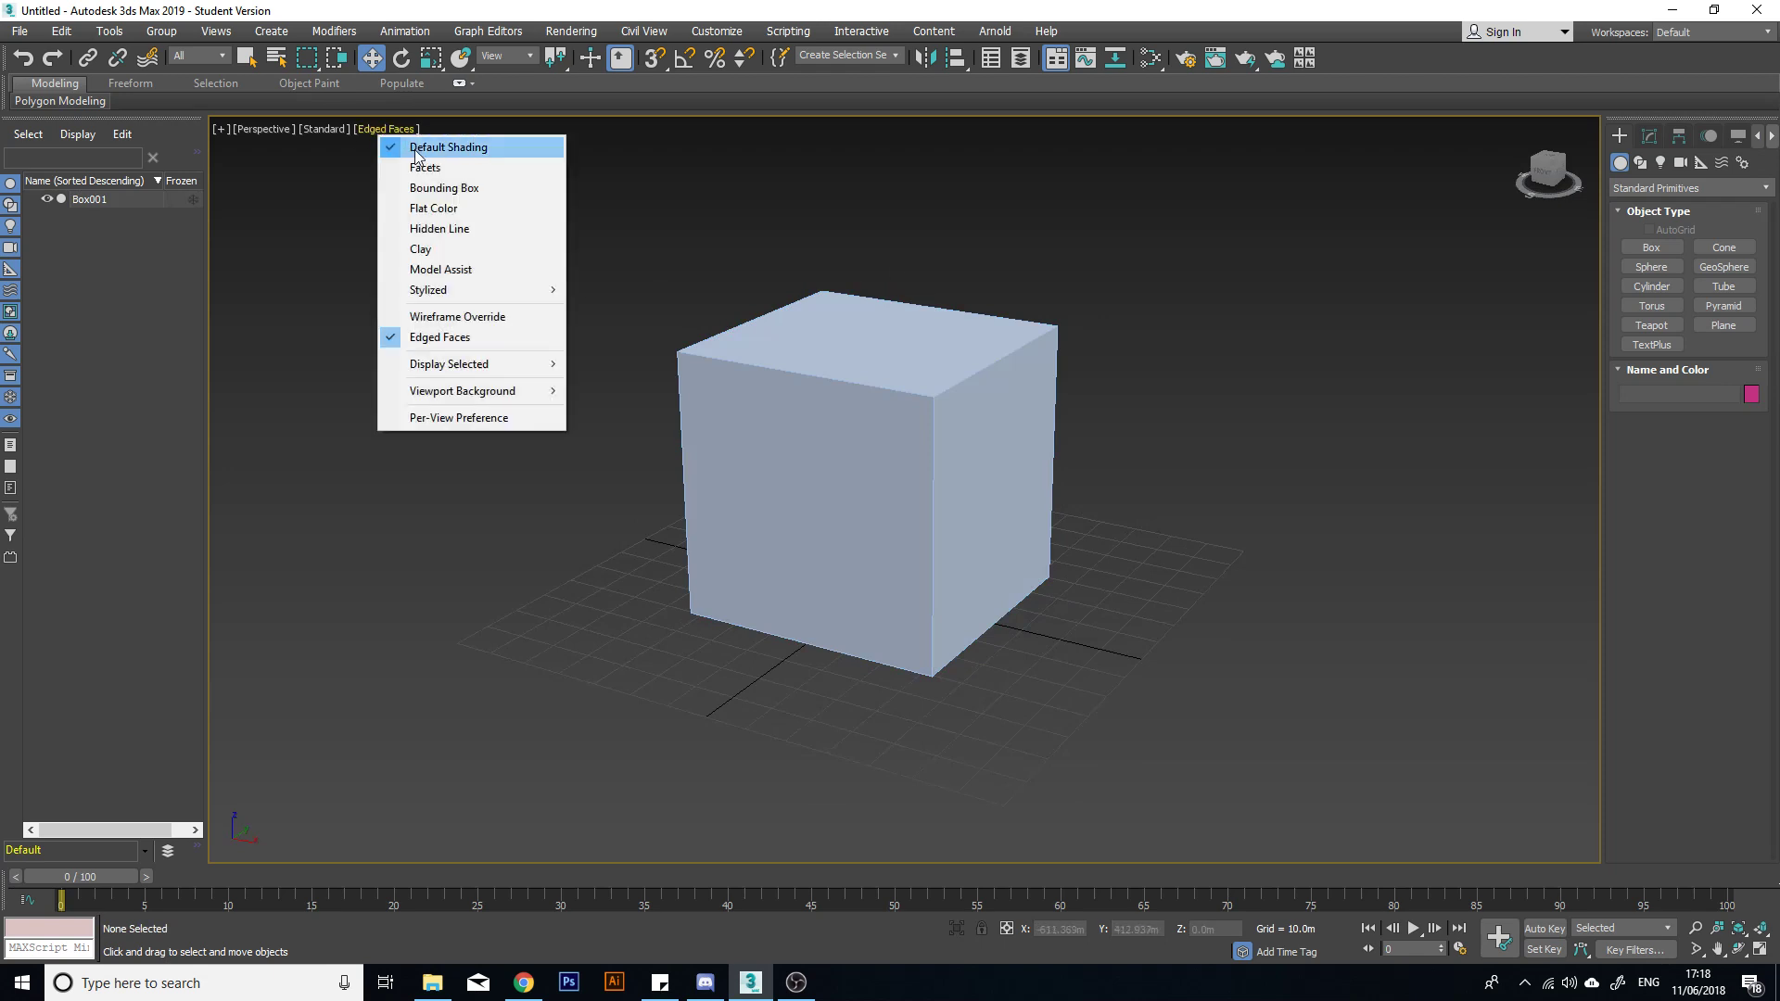
{"action": "left_click", "coordinate": [438, 339]}
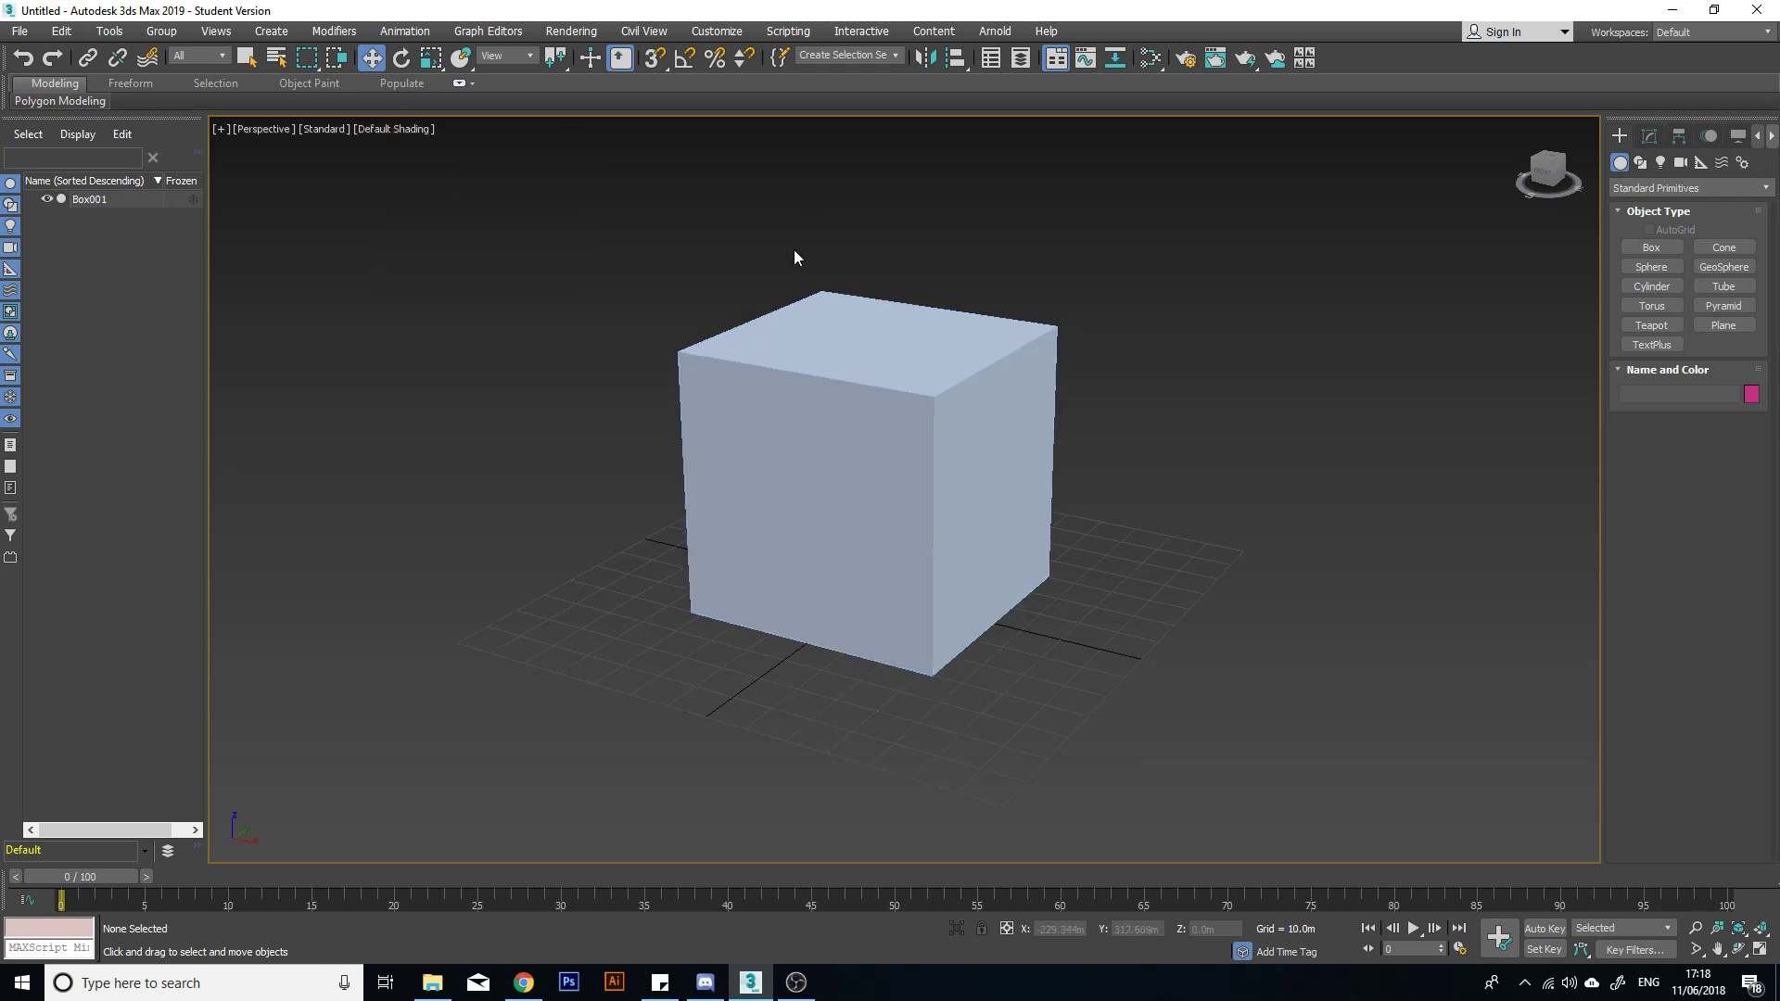
{"action": "scroll", "coordinate": [803, 350], "scroll_direction": "up", "scroll_amount": 5}
{"action": "scroll", "coordinate": [802, 349], "scroll_direction": "down", "scroll_amount": 5}
Step: Browse the viewport shading and Stylized options, and turn Edged Faces on and off again
{"action": "left_click", "coordinate": [394, 129]}
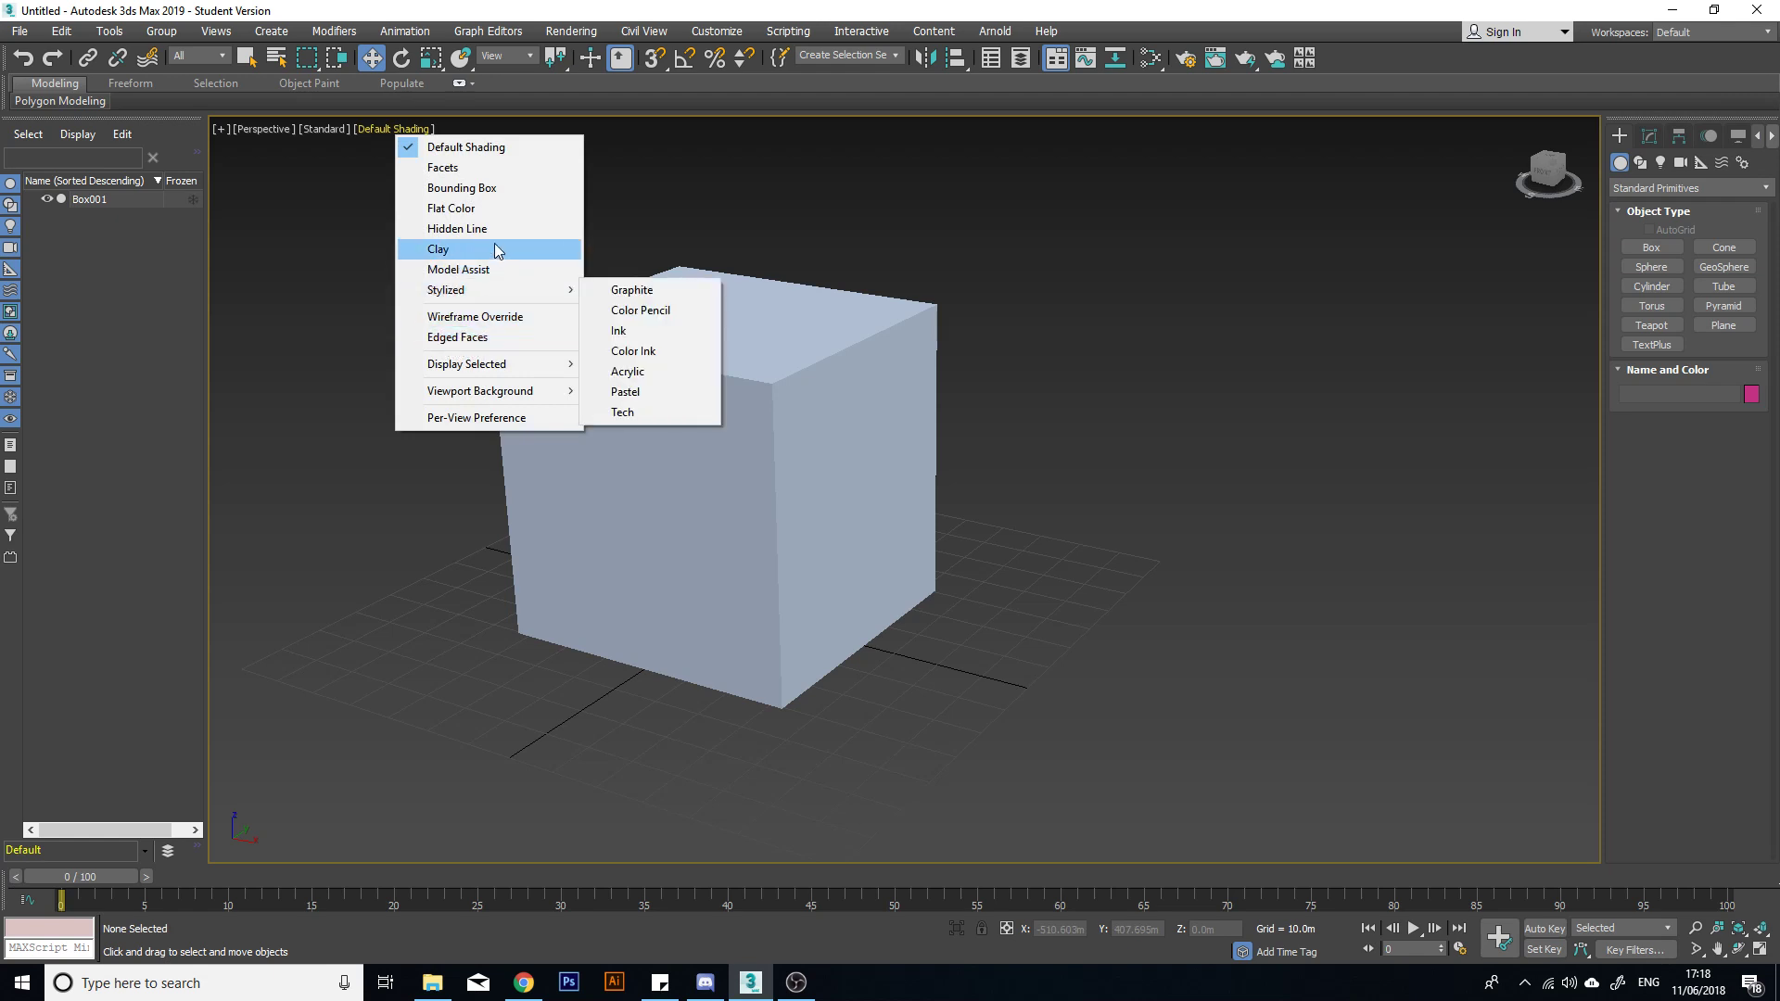
{"action": "mouse_move", "coordinate": [474, 290]}
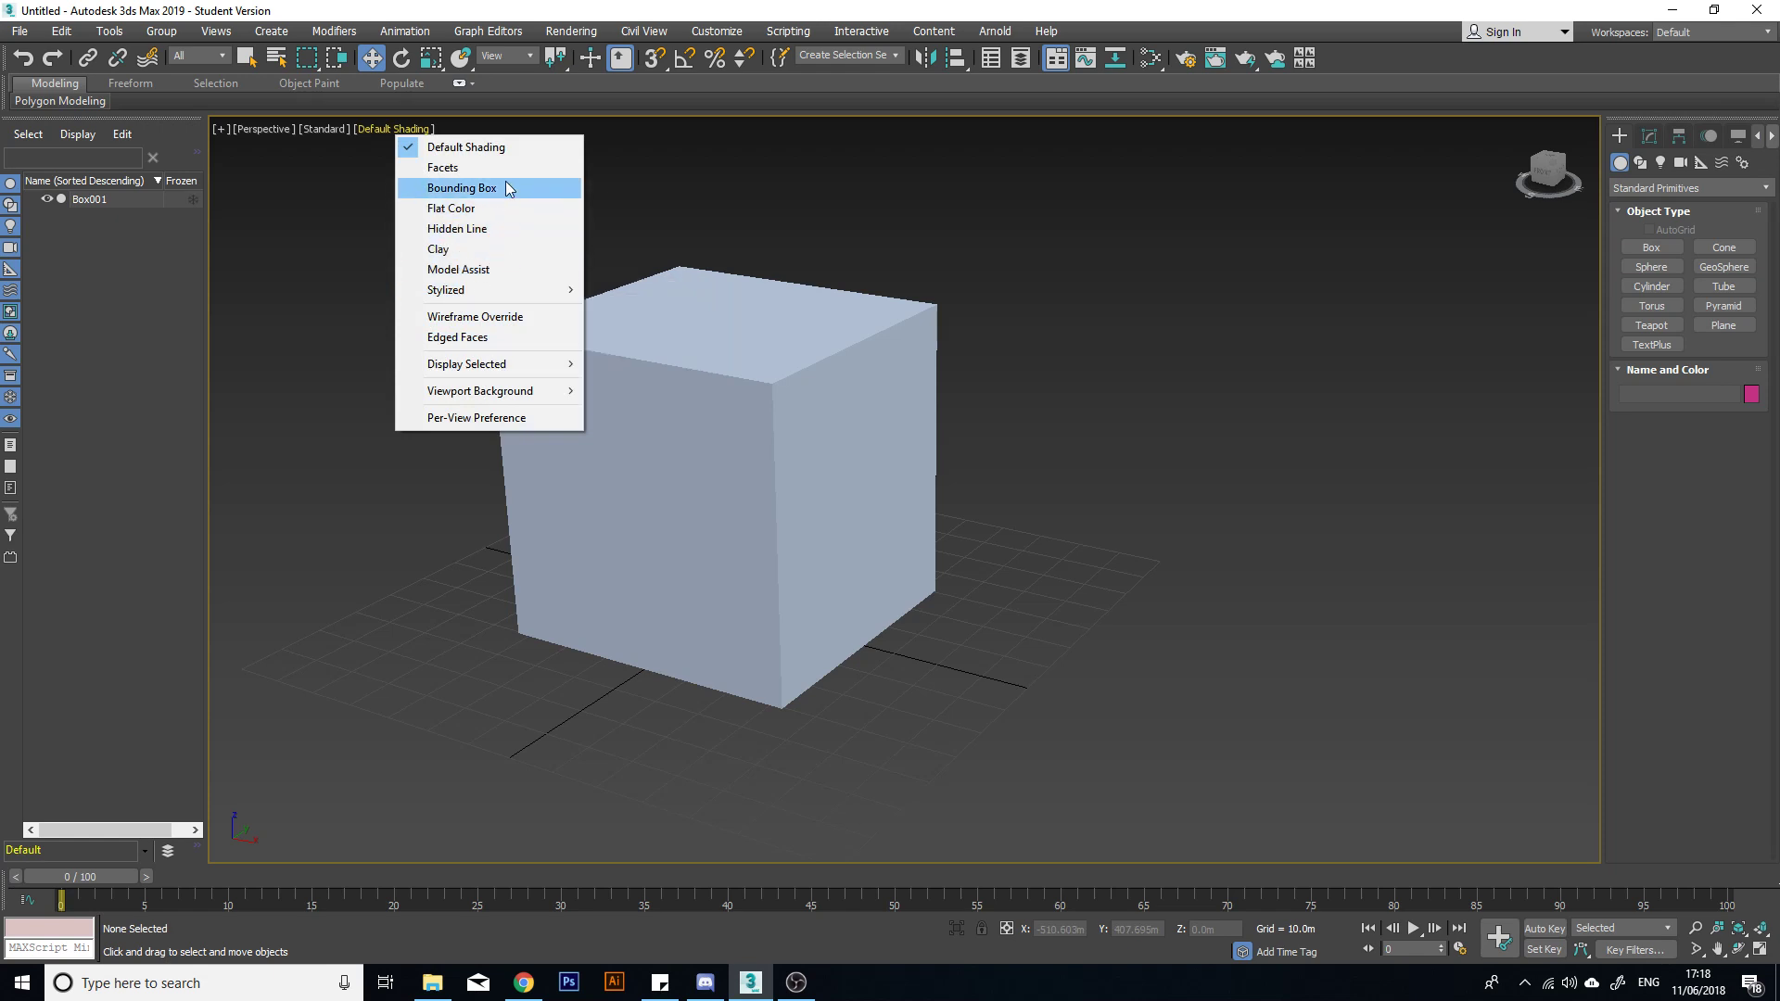
{"action": "mouse_move", "coordinate": [537, 296]}
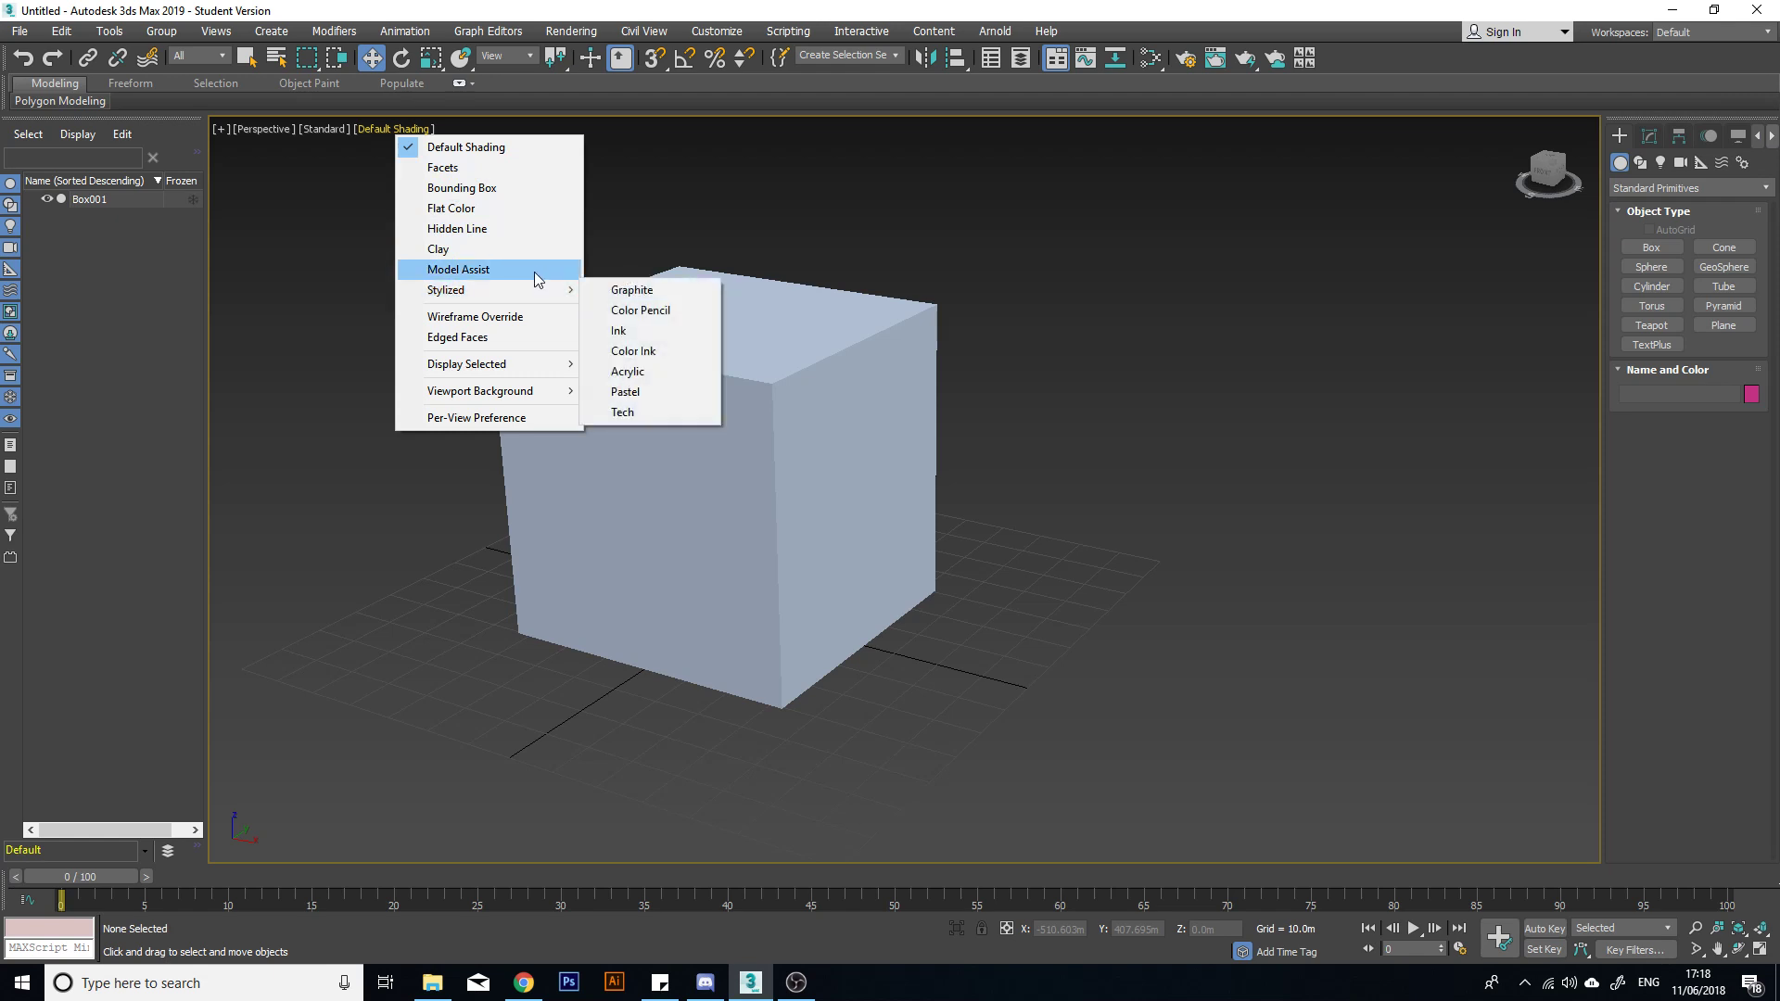
{"action": "left_click", "coordinate": [519, 341]}
{"action": "left_click", "coordinate": [408, 130]}
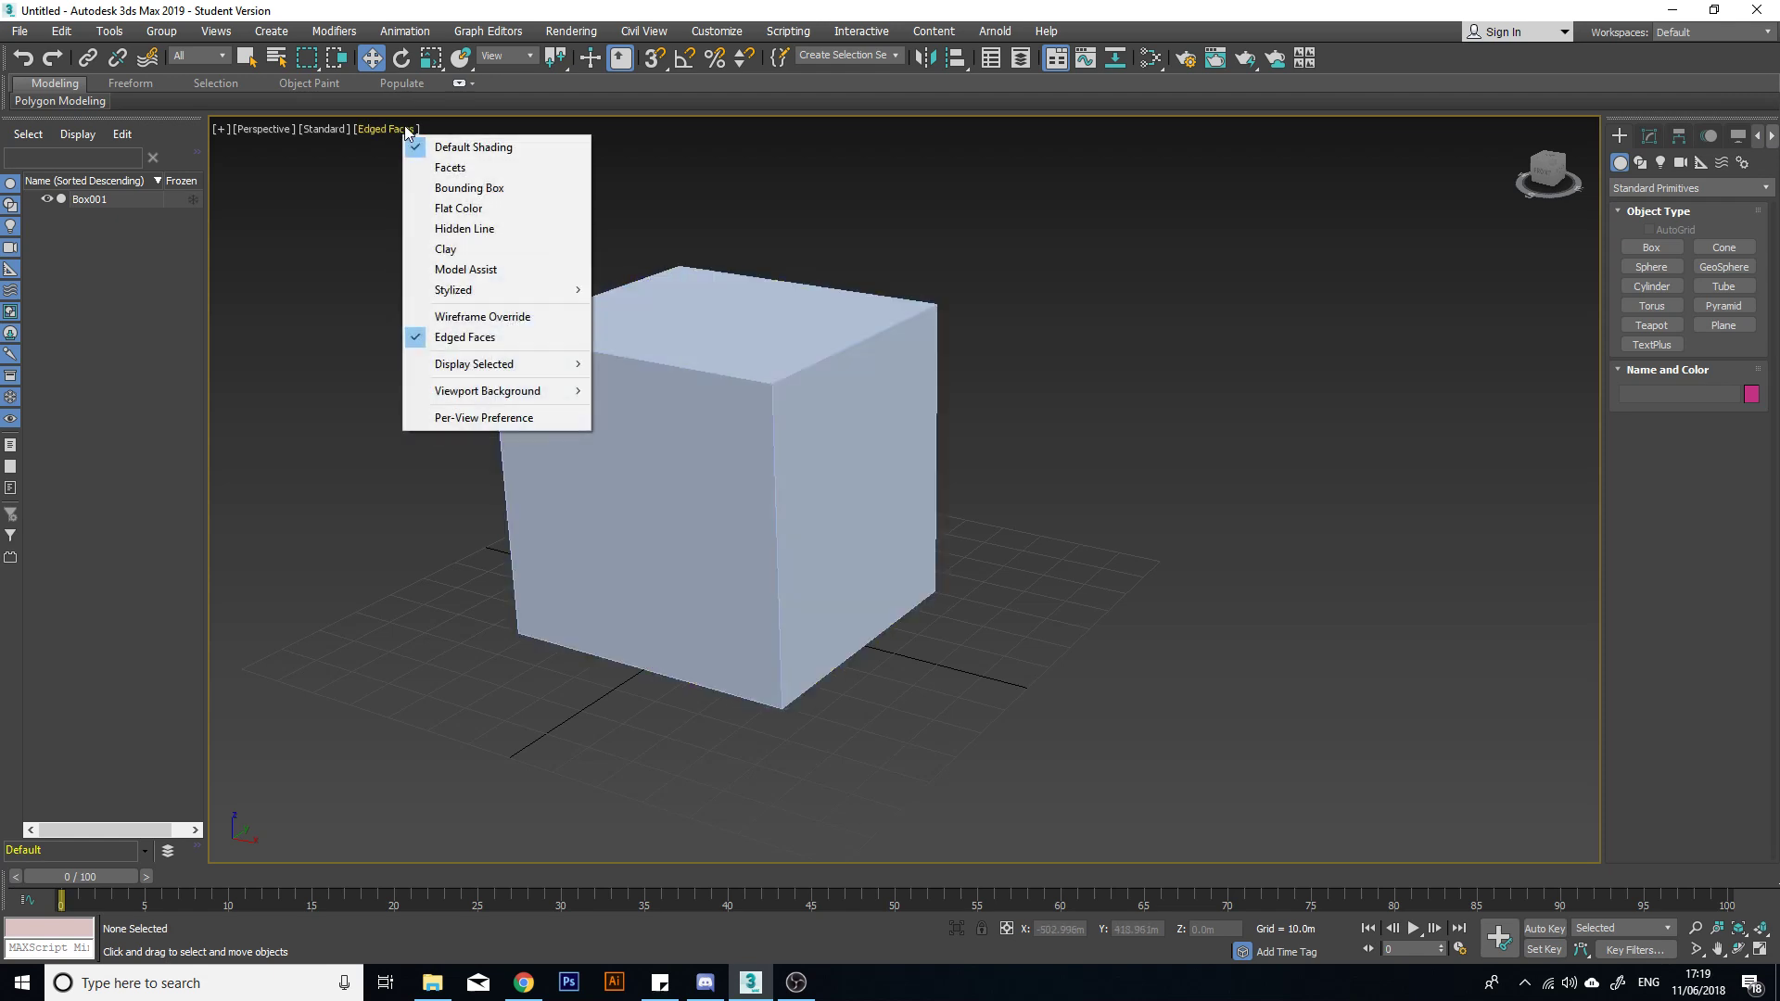
{"action": "left_click", "coordinate": [493, 338]}
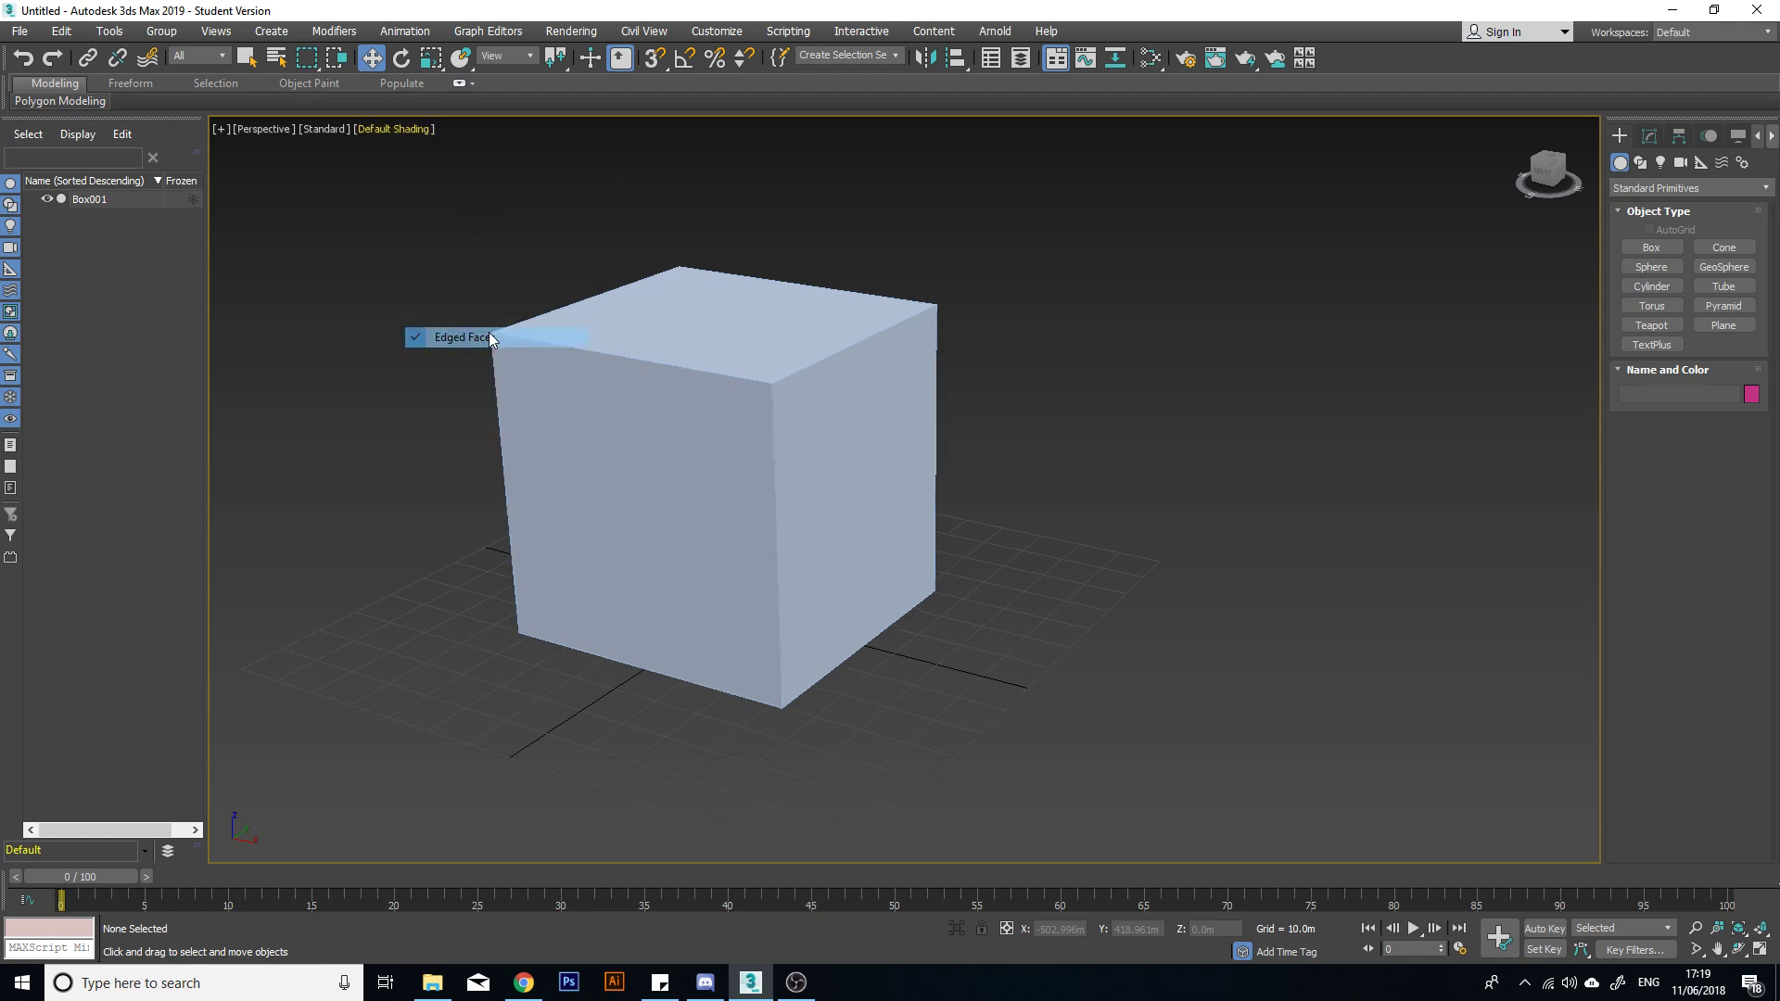
Step: Preview the deselected box with Wireframe Override and return the viewport to Default Shading
{"action": "left_click", "coordinate": [413, 129]}
{"action": "left_click", "coordinate": [489, 318]}
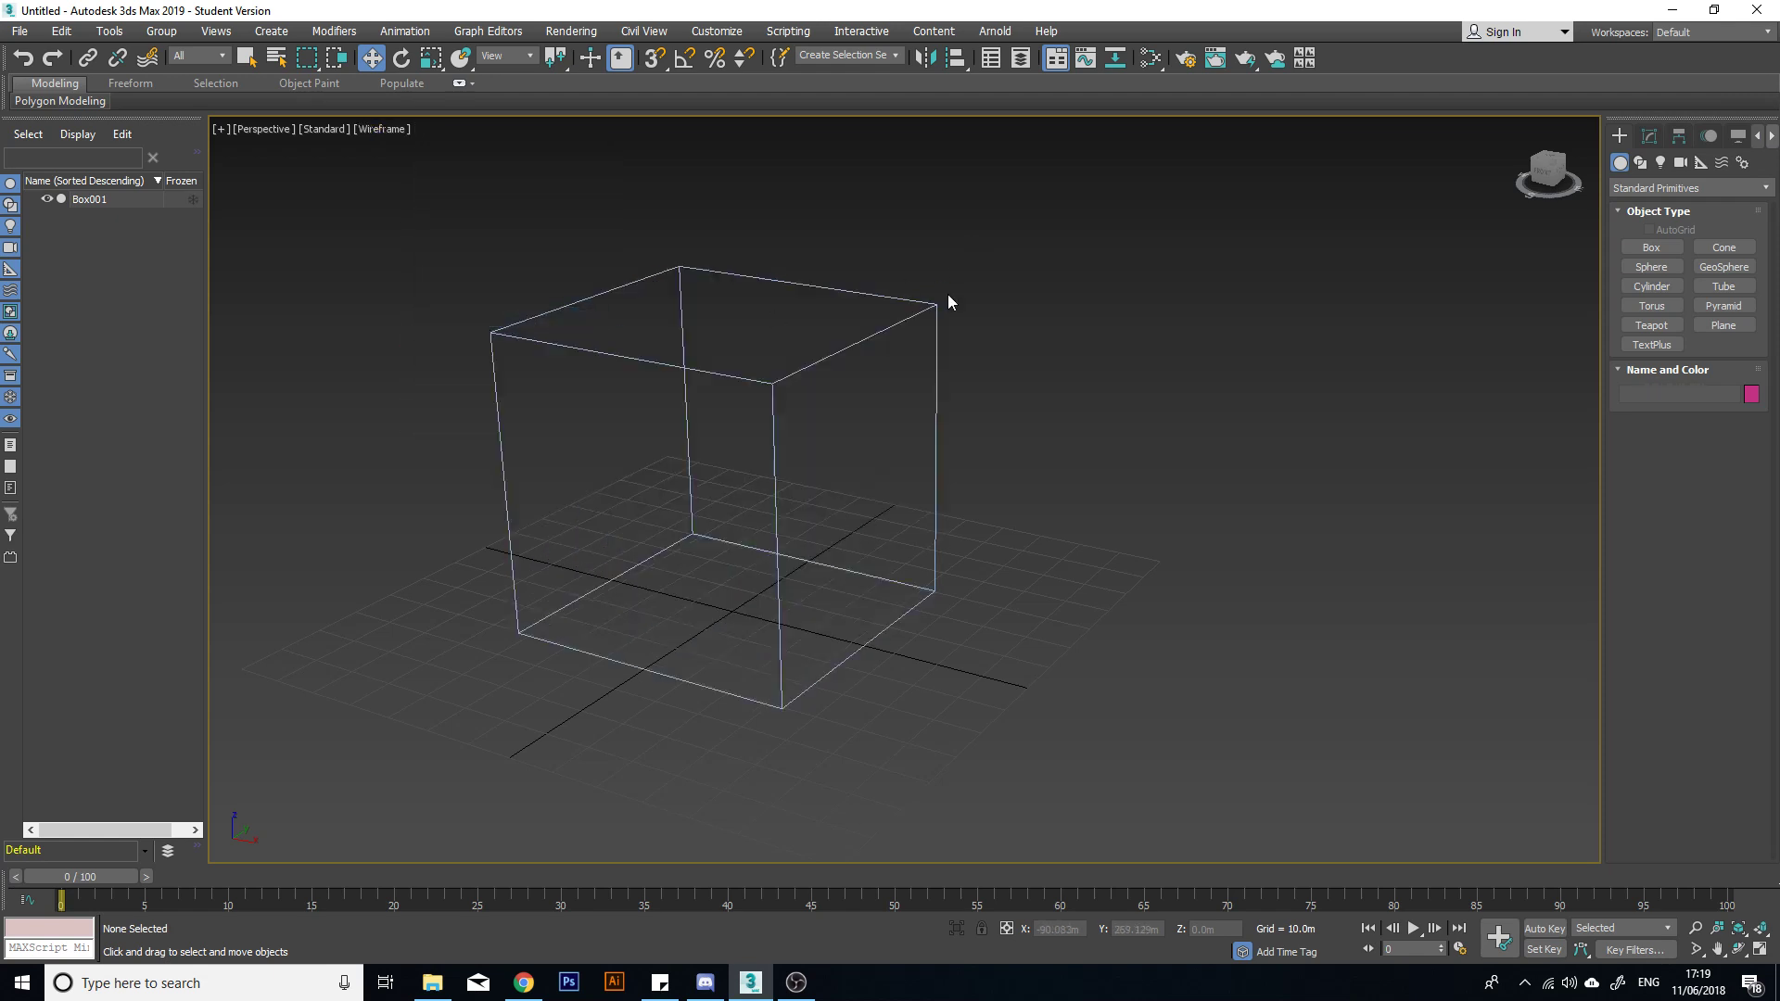
{"action": "middle_click_drag", "start_coordinate": [947, 301], "coordinate": [646, 347], "text": "alt"}
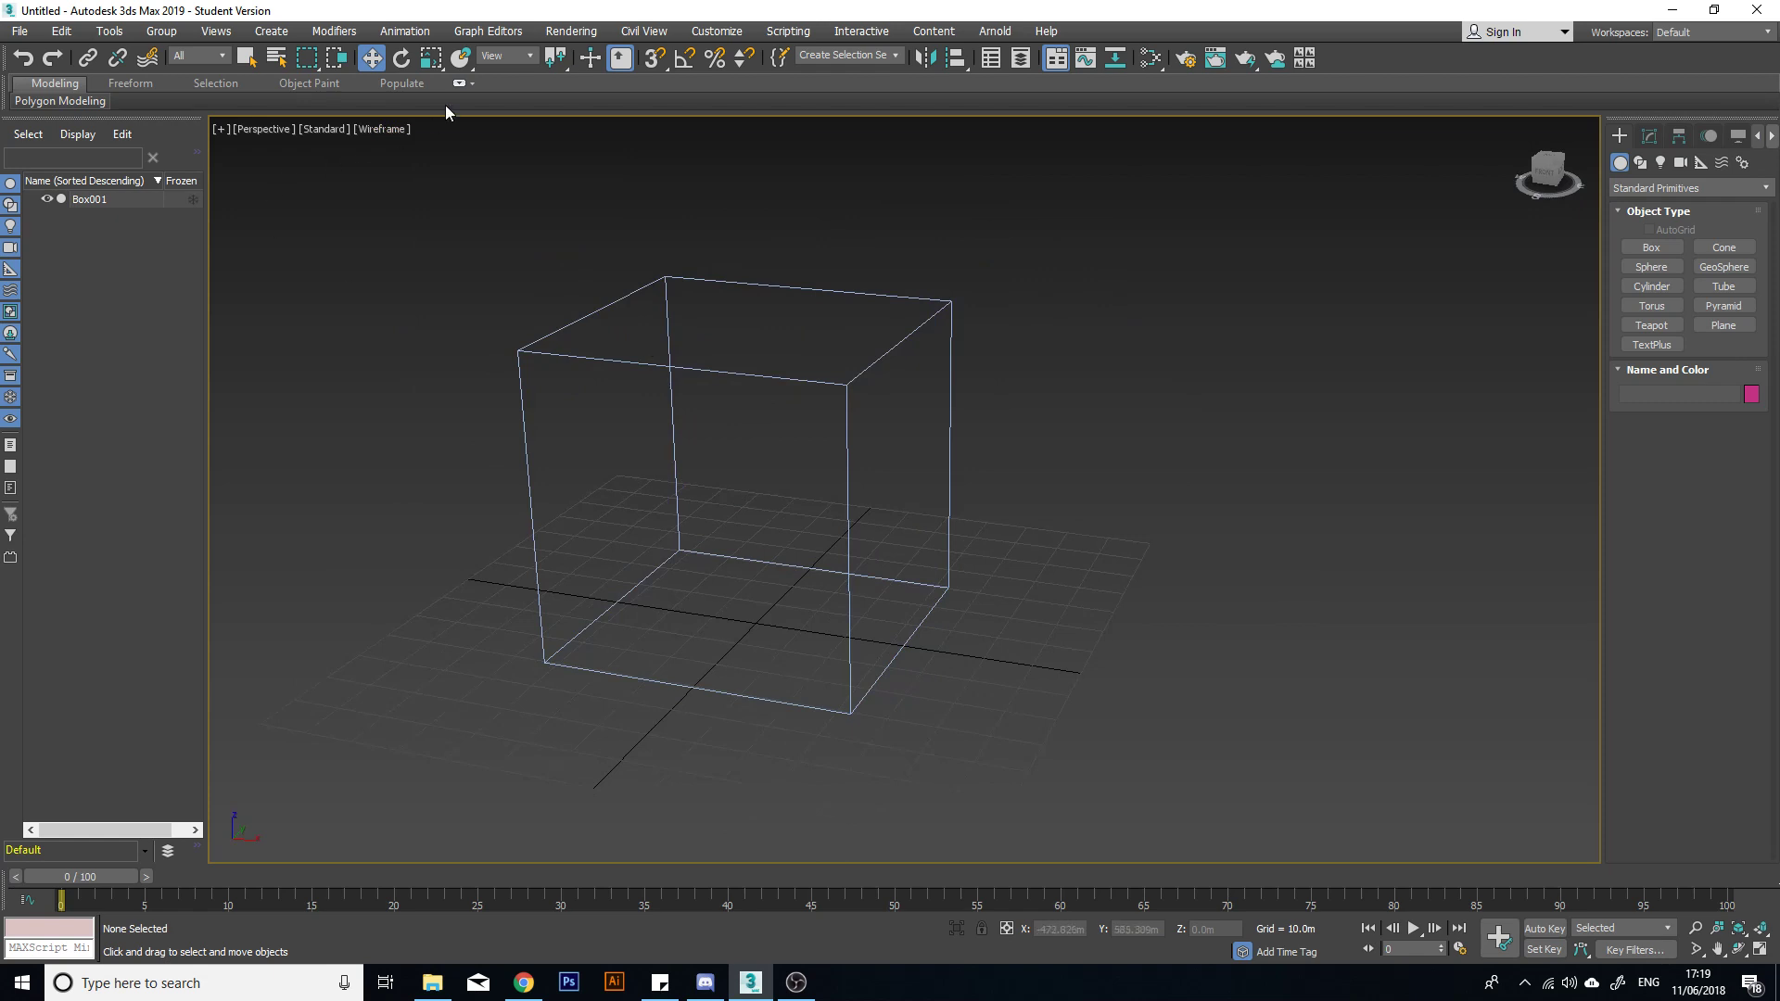
{"action": "left_click", "coordinate": [387, 136]}
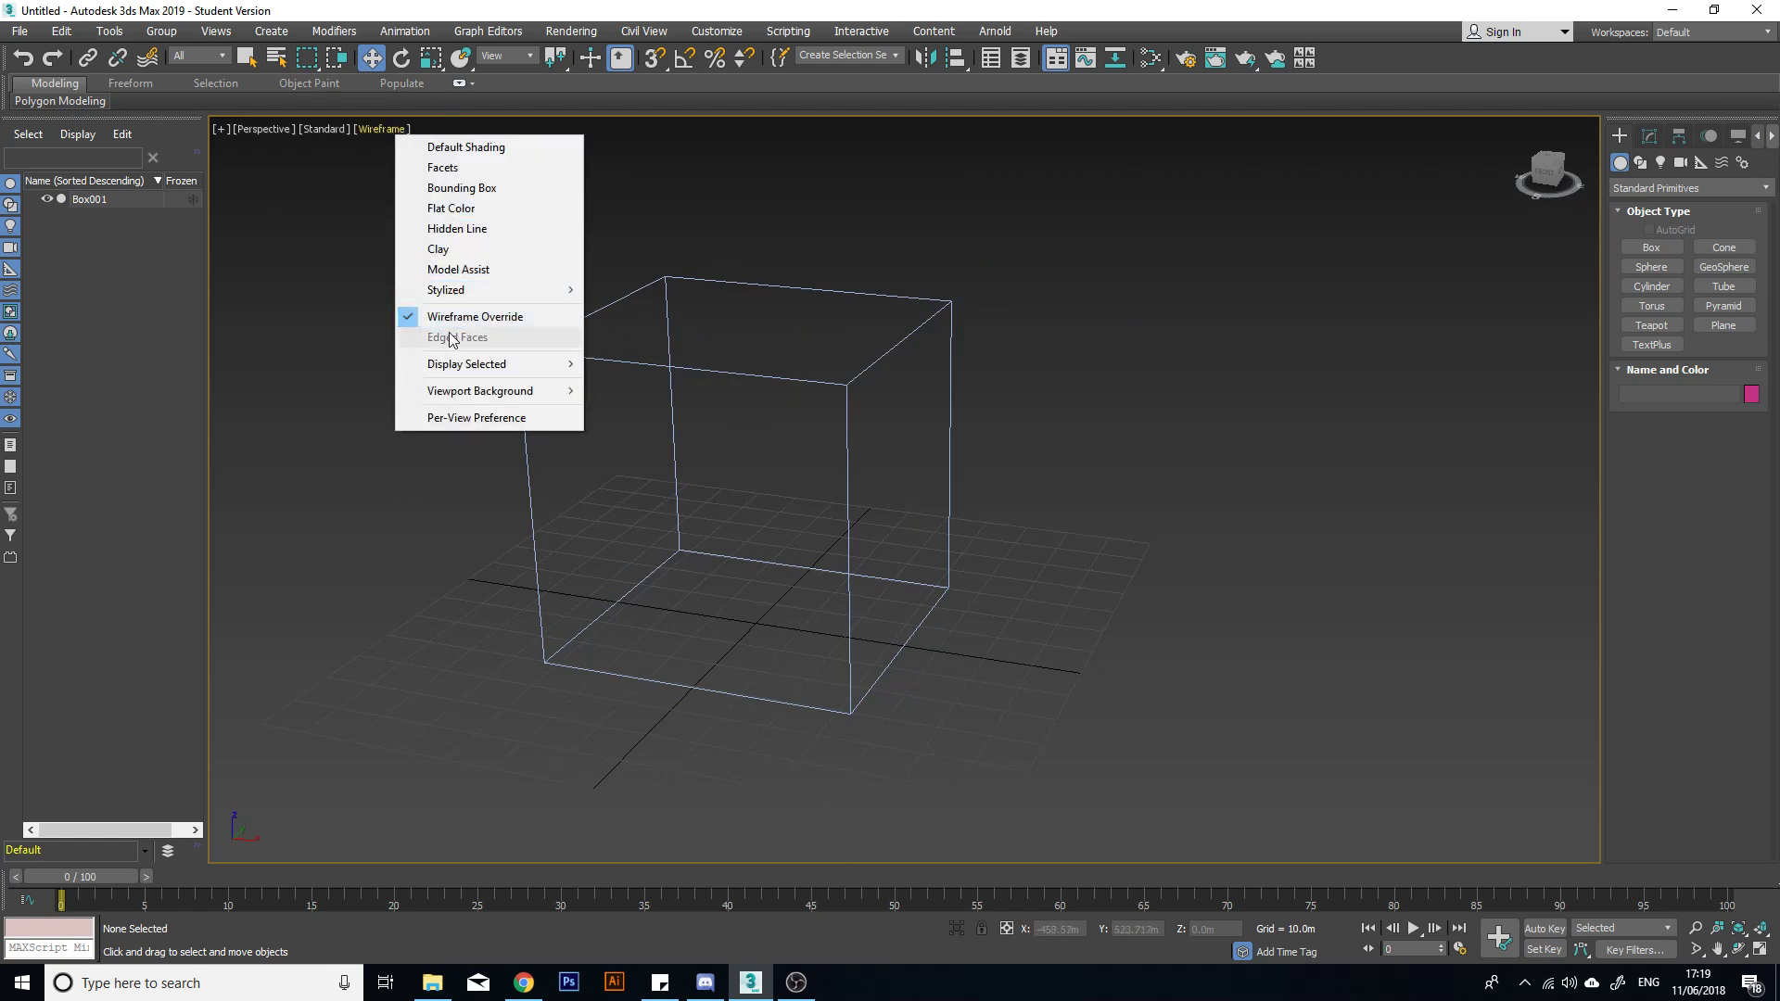
{"action": "left_click", "coordinate": [472, 149]}
{"action": "mouse_move", "coordinate": [1015, 372]}
{"action": "middle_mouse_down", "text": "alt"}
{"action": "mouse_move", "coordinate": [846, 340]}
{"action": "mouse_move", "coordinate": [493, 362]}
{"action": "mouse_move", "coordinate": [882, 445]}
{"action": "mouse_move", "coordinate": [859, 385]}
{"action": "mouse_move", "coordinate": [847, 429]}
{"action": "mouse_move", "coordinate": [966, 385]}
{"action": "mouse_move", "coordinate": [910, 465]}
{"action": "mouse_move", "coordinate": [918, 389]}
{"action": "middle_mouse_up", "text": "alt"}
{"action": "scroll", "coordinate": [918, 393], "scroll_direction": "down", "scroll_amount": 2}
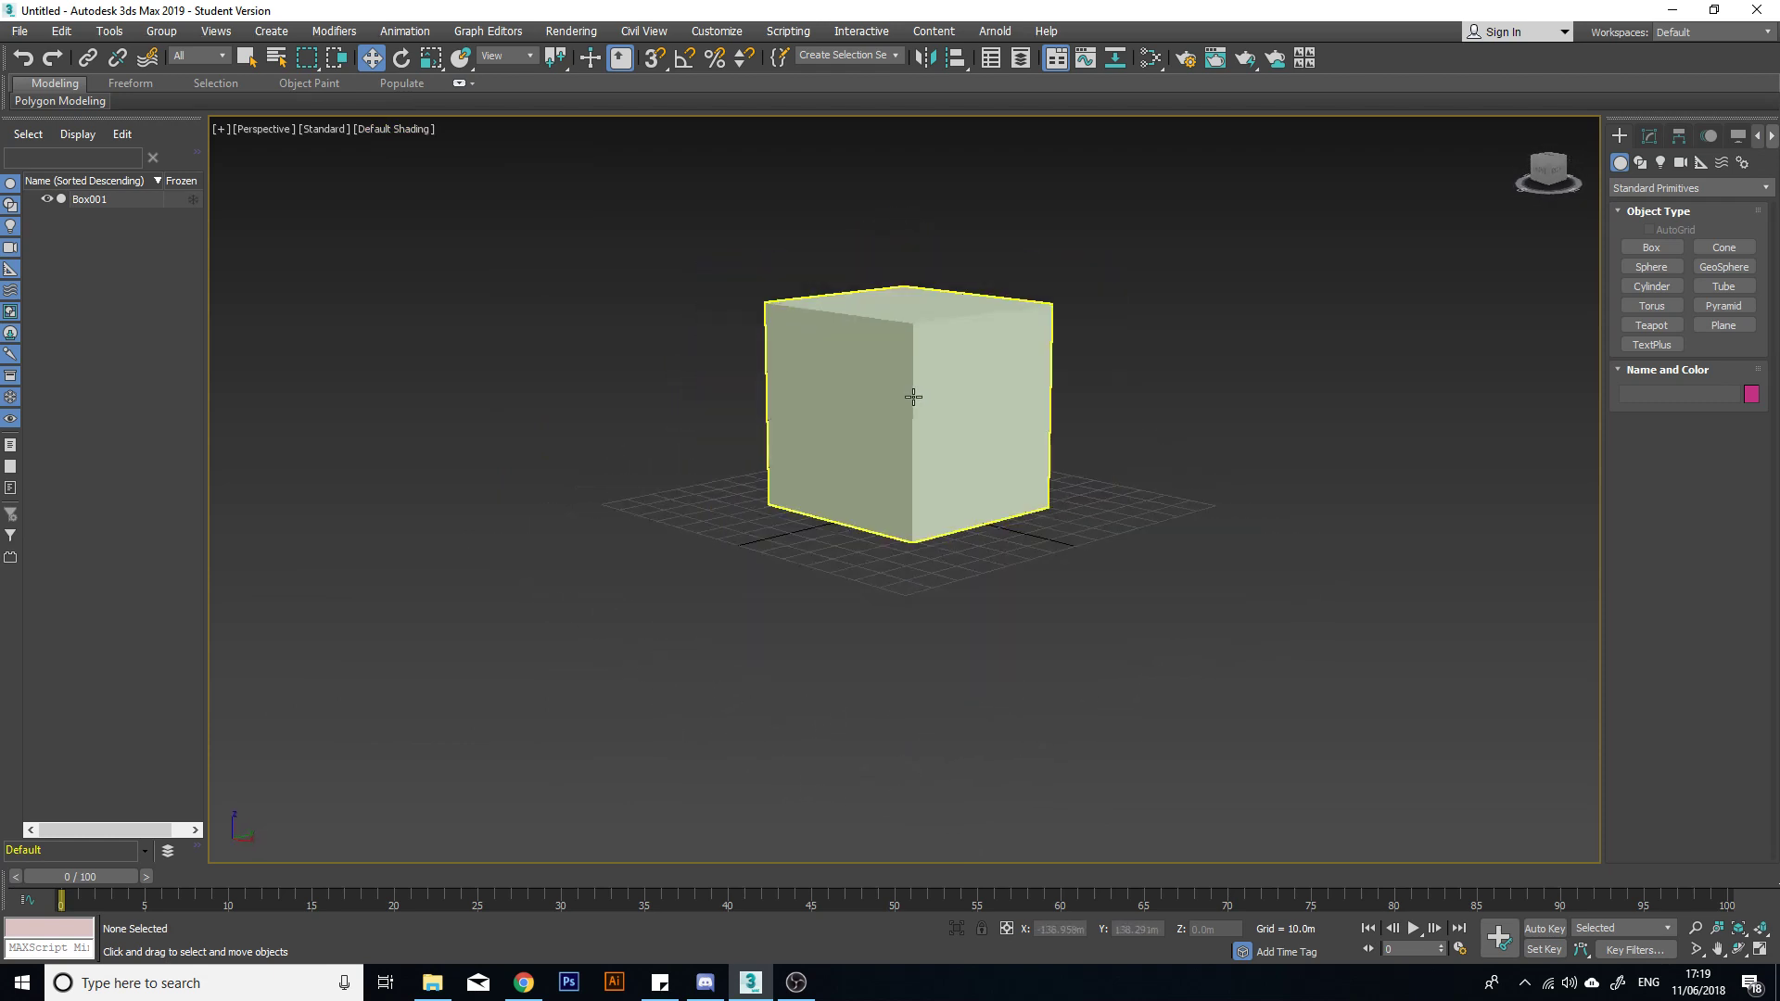
{"action": "scroll", "coordinate": [870, 396], "scroll_direction": "up", "scroll_amount": 2}
Step: Examine how the box appears in the Perspective view from several angles and distances
{"action": "left_click", "coordinate": [246, 130]}
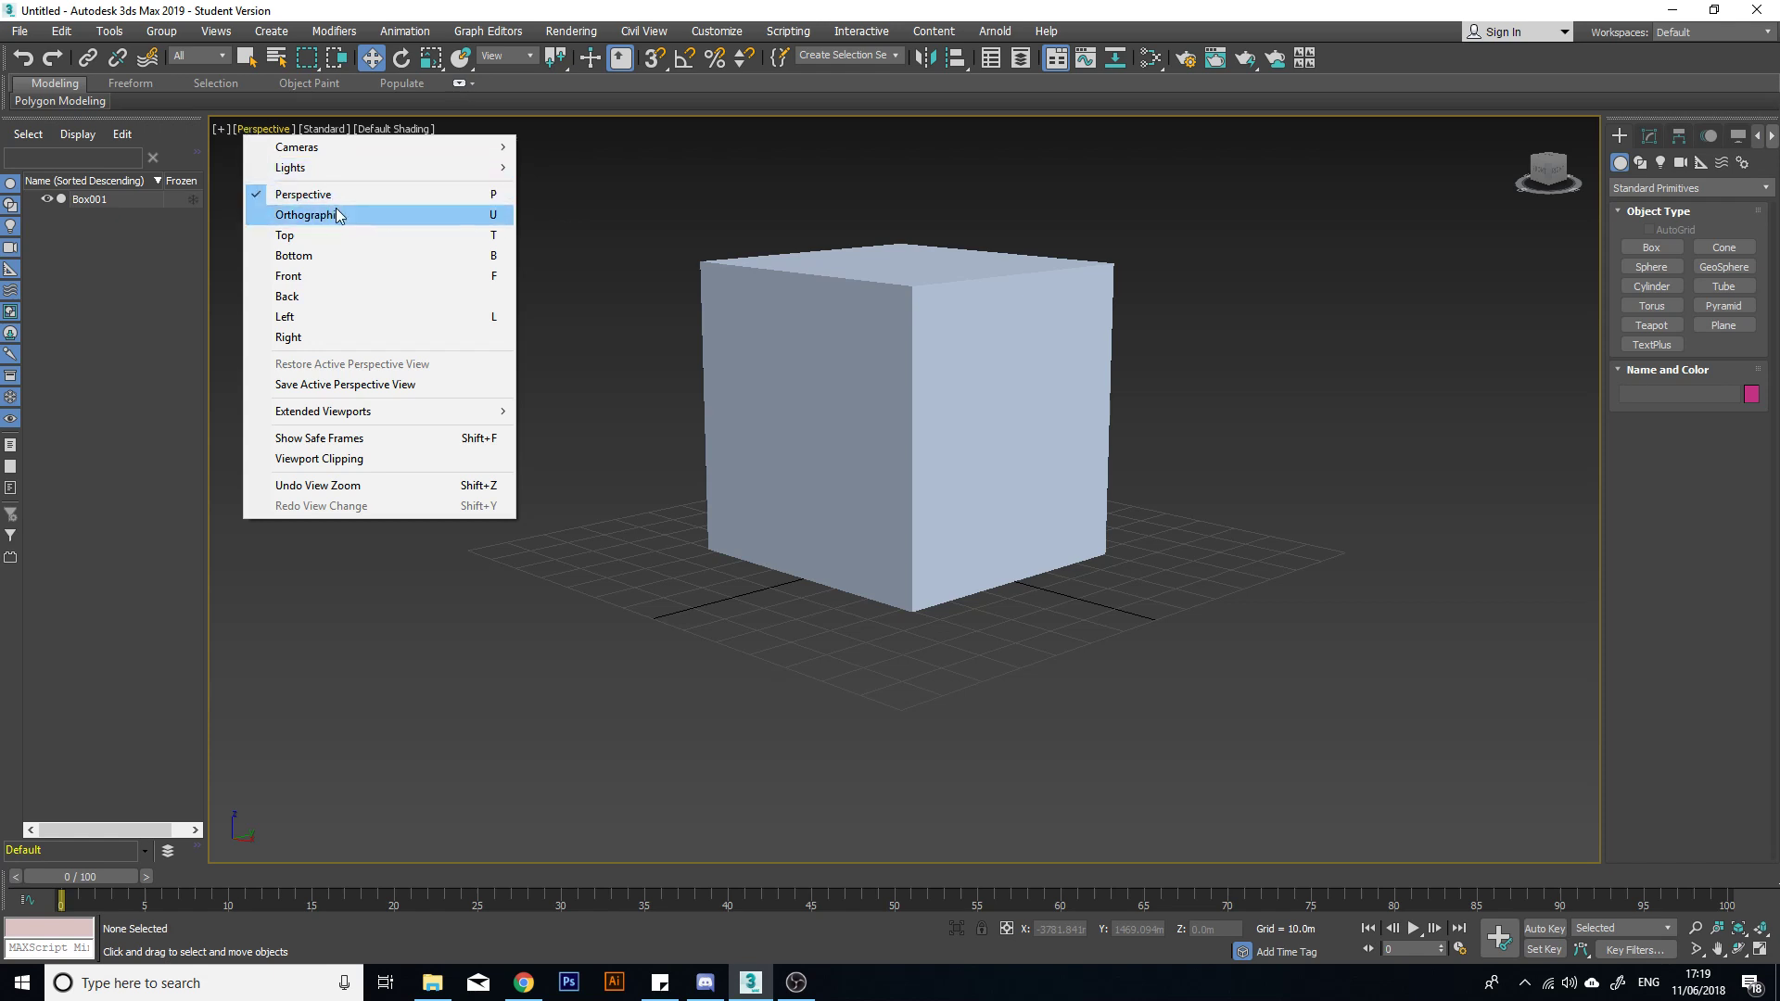
{"action": "left_click", "coordinate": [712, 220]}
{"action": "middle_click_drag", "start_coordinate": [778, 251], "coordinate": [719, 428]}
{"action": "scroll", "coordinate": [730, 443], "scroll_direction": "down", "scroll_amount": 3}
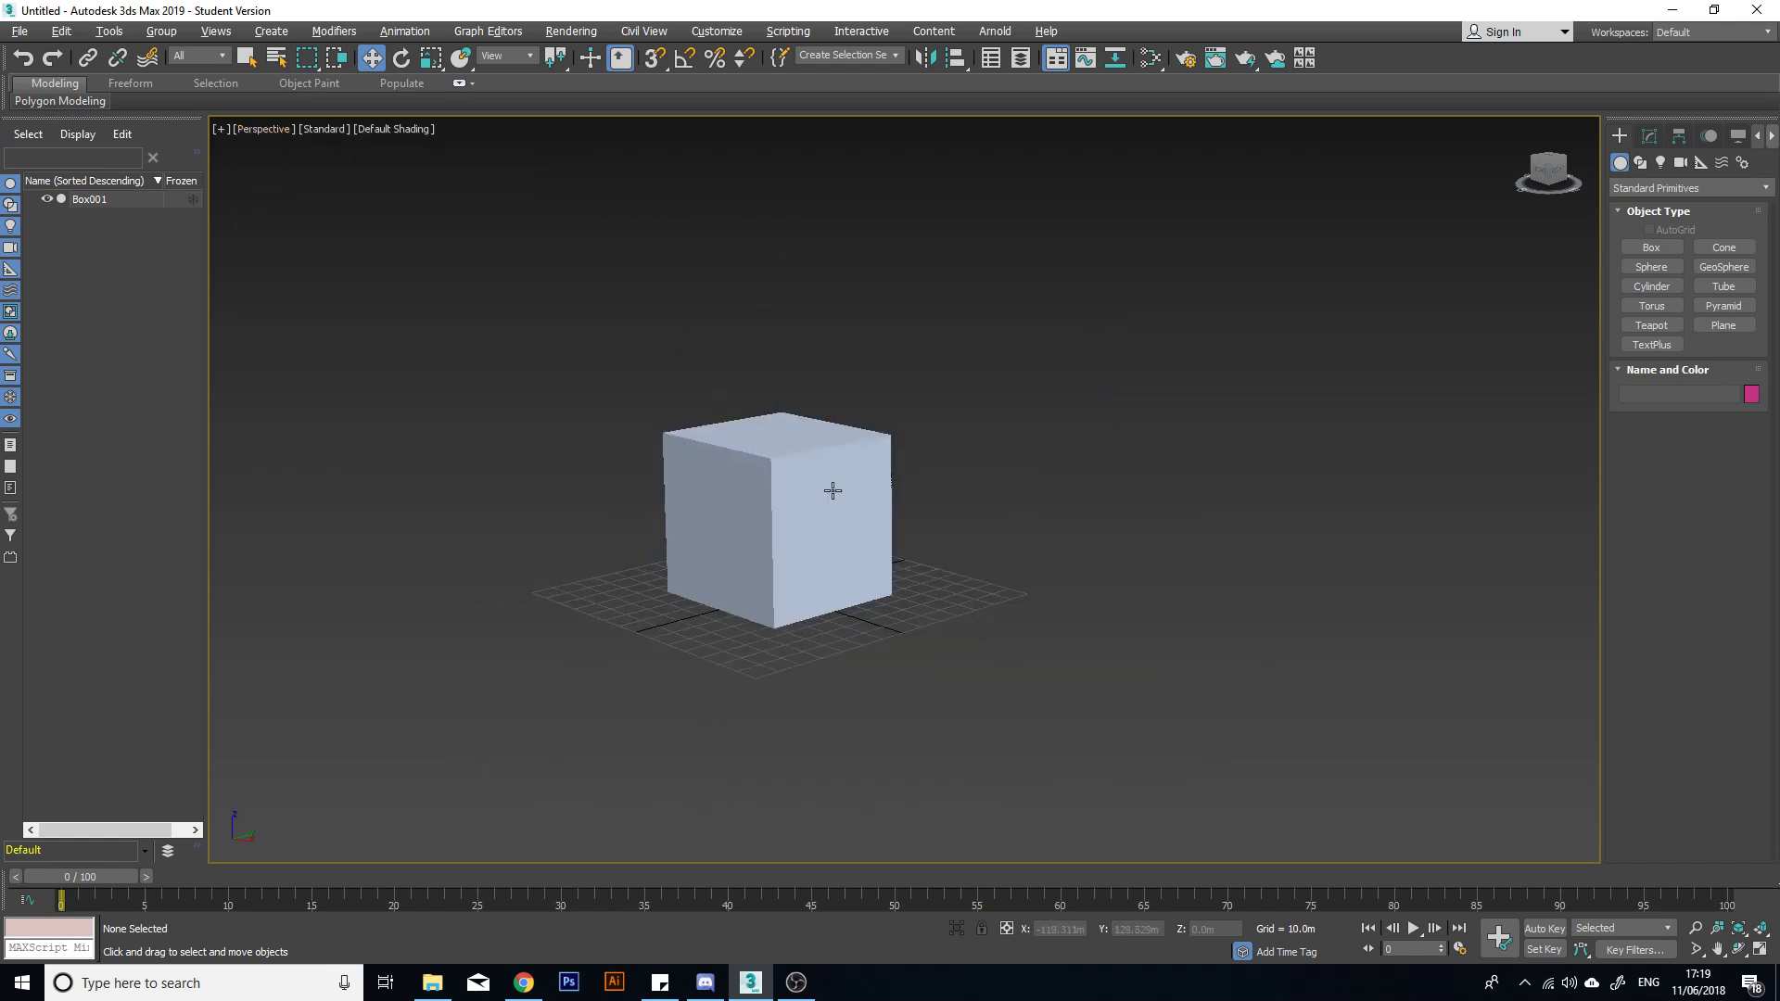
{"action": "middle_click_drag", "start_coordinate": [832, 490], "coordinate": [788, 526], "text": "alt"}
{"action": "middle_click_drag", "start_coordinate": [812, 504], "coordinate": [977, 449]}
{"action": "scroll", "coordinate": [970, 464], "scroll_direction": "up", "scroll_amount": 4}
{"action": "scroll", "coordinate": [977, 449], "scroll_direction": "up", "scroll_amount": 4}
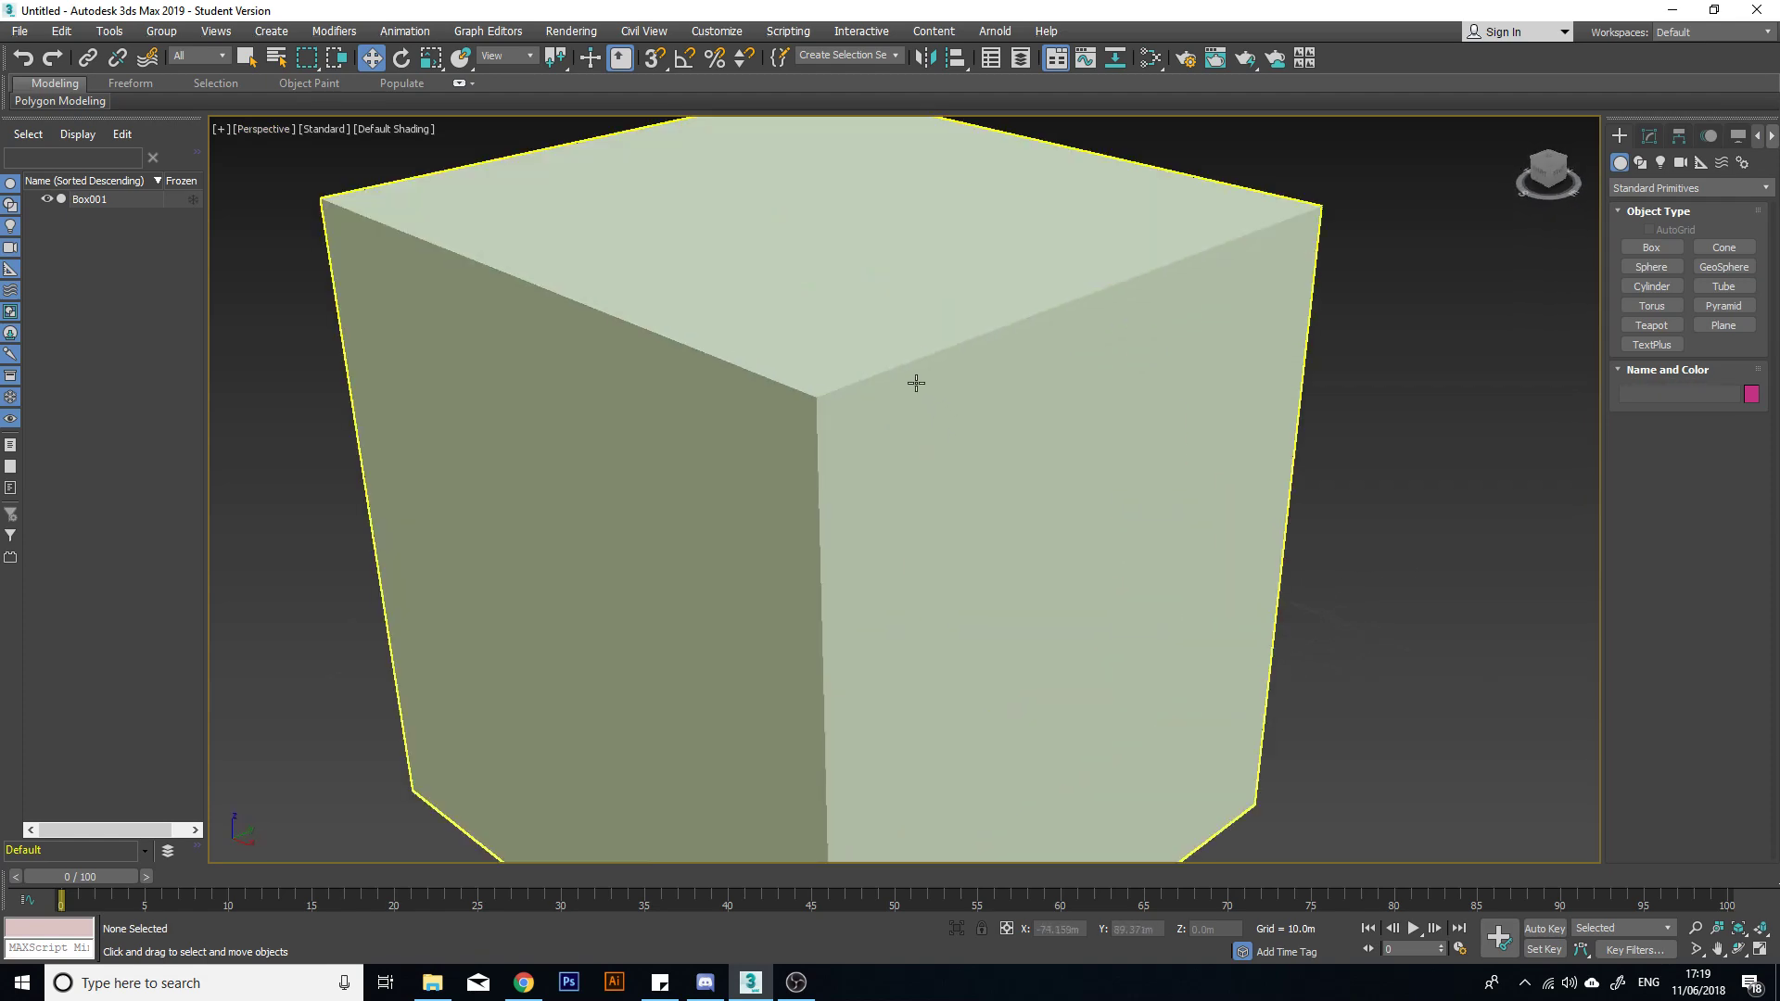
{"action": "middle_click_drag", "start_coordinate": [916, 383], "coordinate": [865, 667]}
{"action": "scroll", "coordinate": [696, 431], "scroll_direction": "down", "scroll_amount": 4}
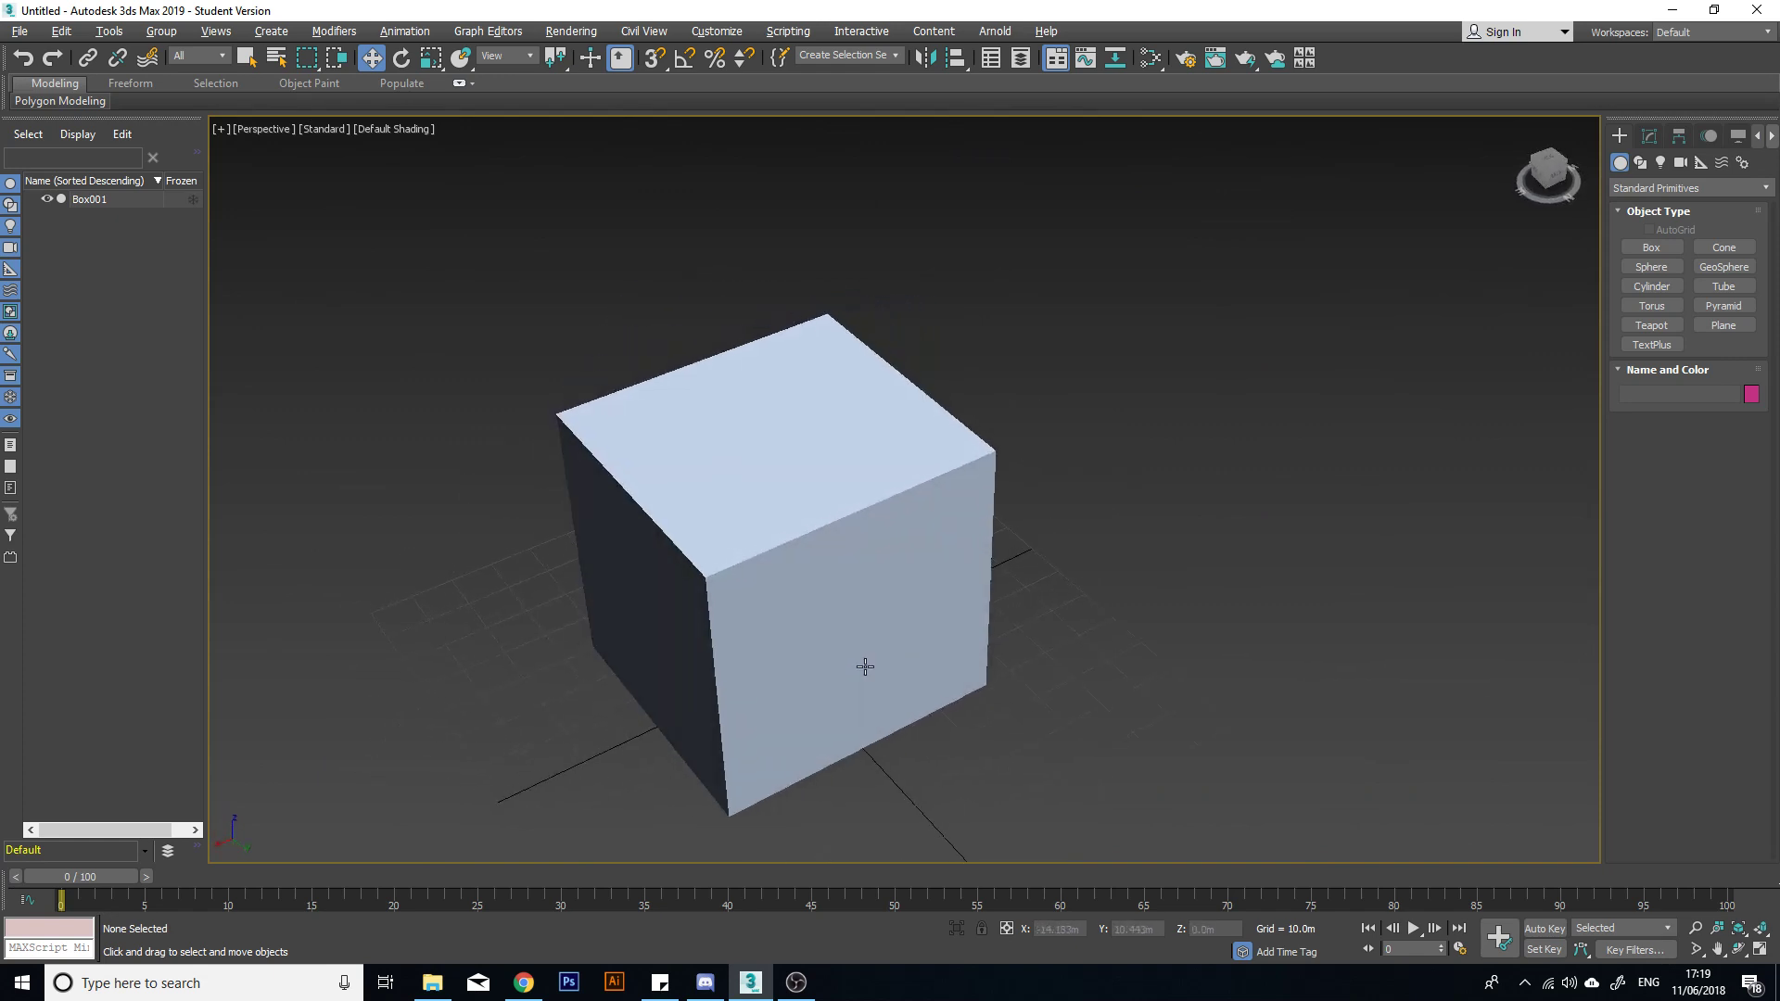
{"action": "middle_click_drag", "start_coordinate": [760, 464], "coordinate": [842, 414]}
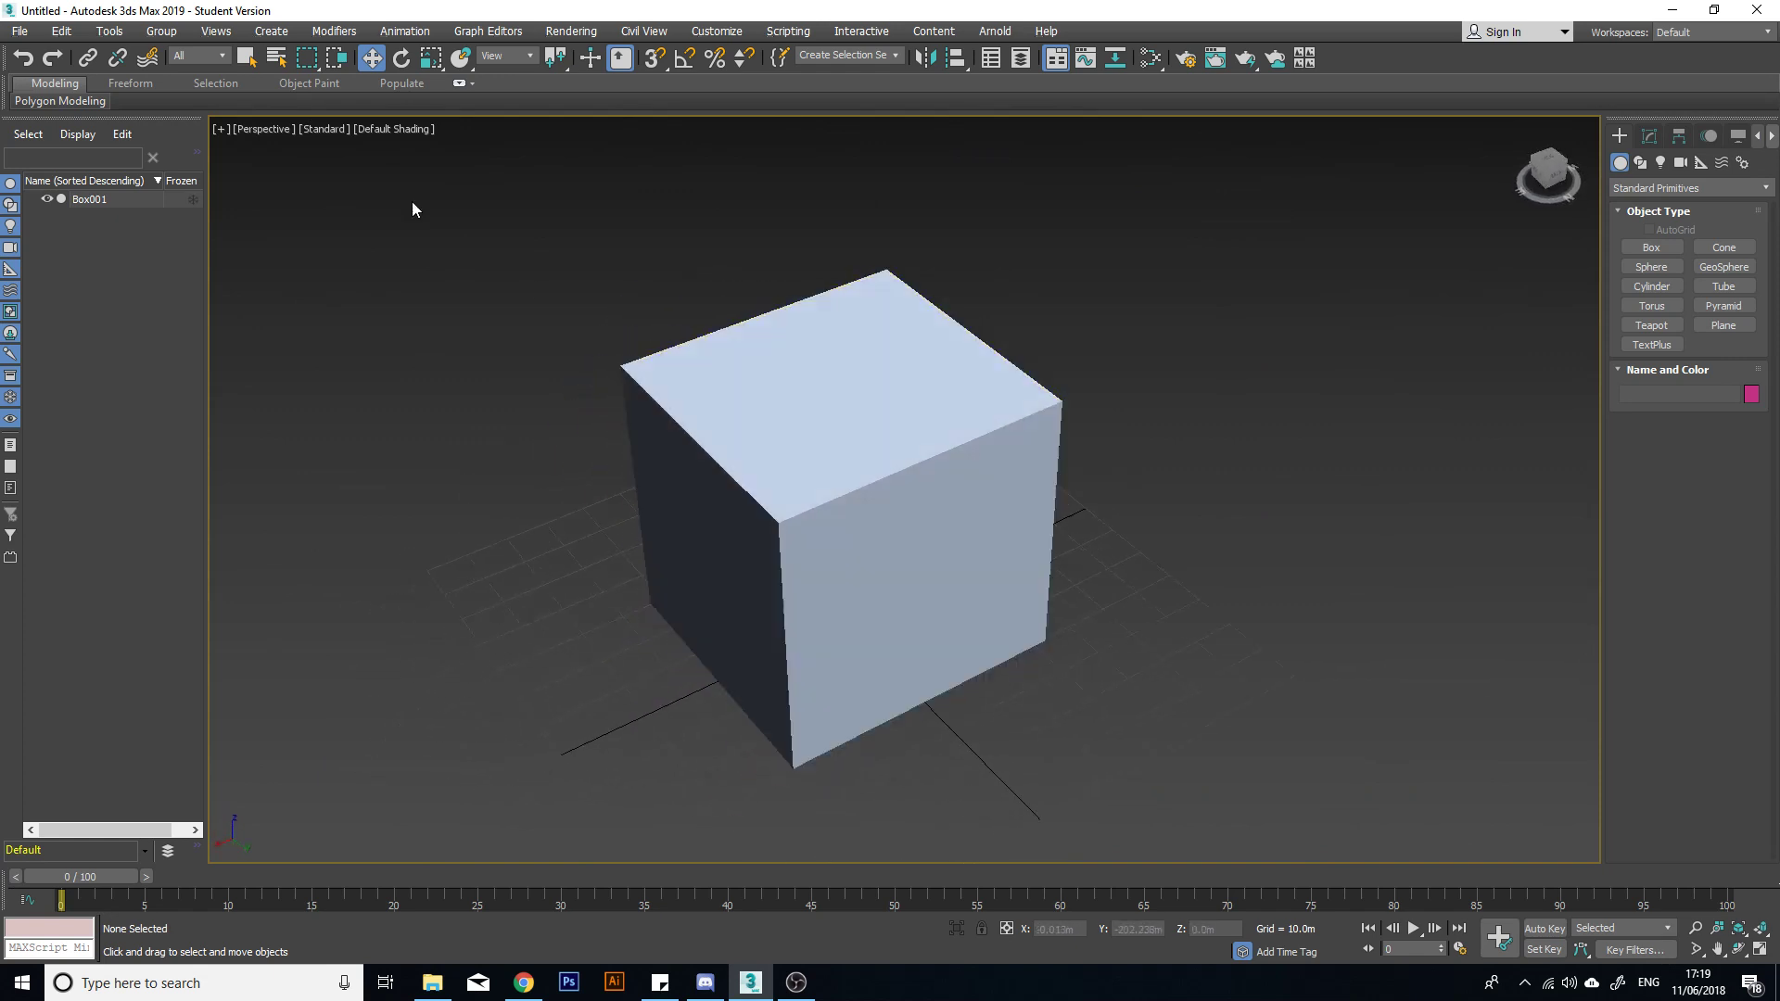
Step: Switch the viewport to Orthographic and examine the box and grid at several zoom levels
{"action": "left_click", "coordinate": [285, 134]}
{"action": "left_click", "coordinate": [370, 215]}
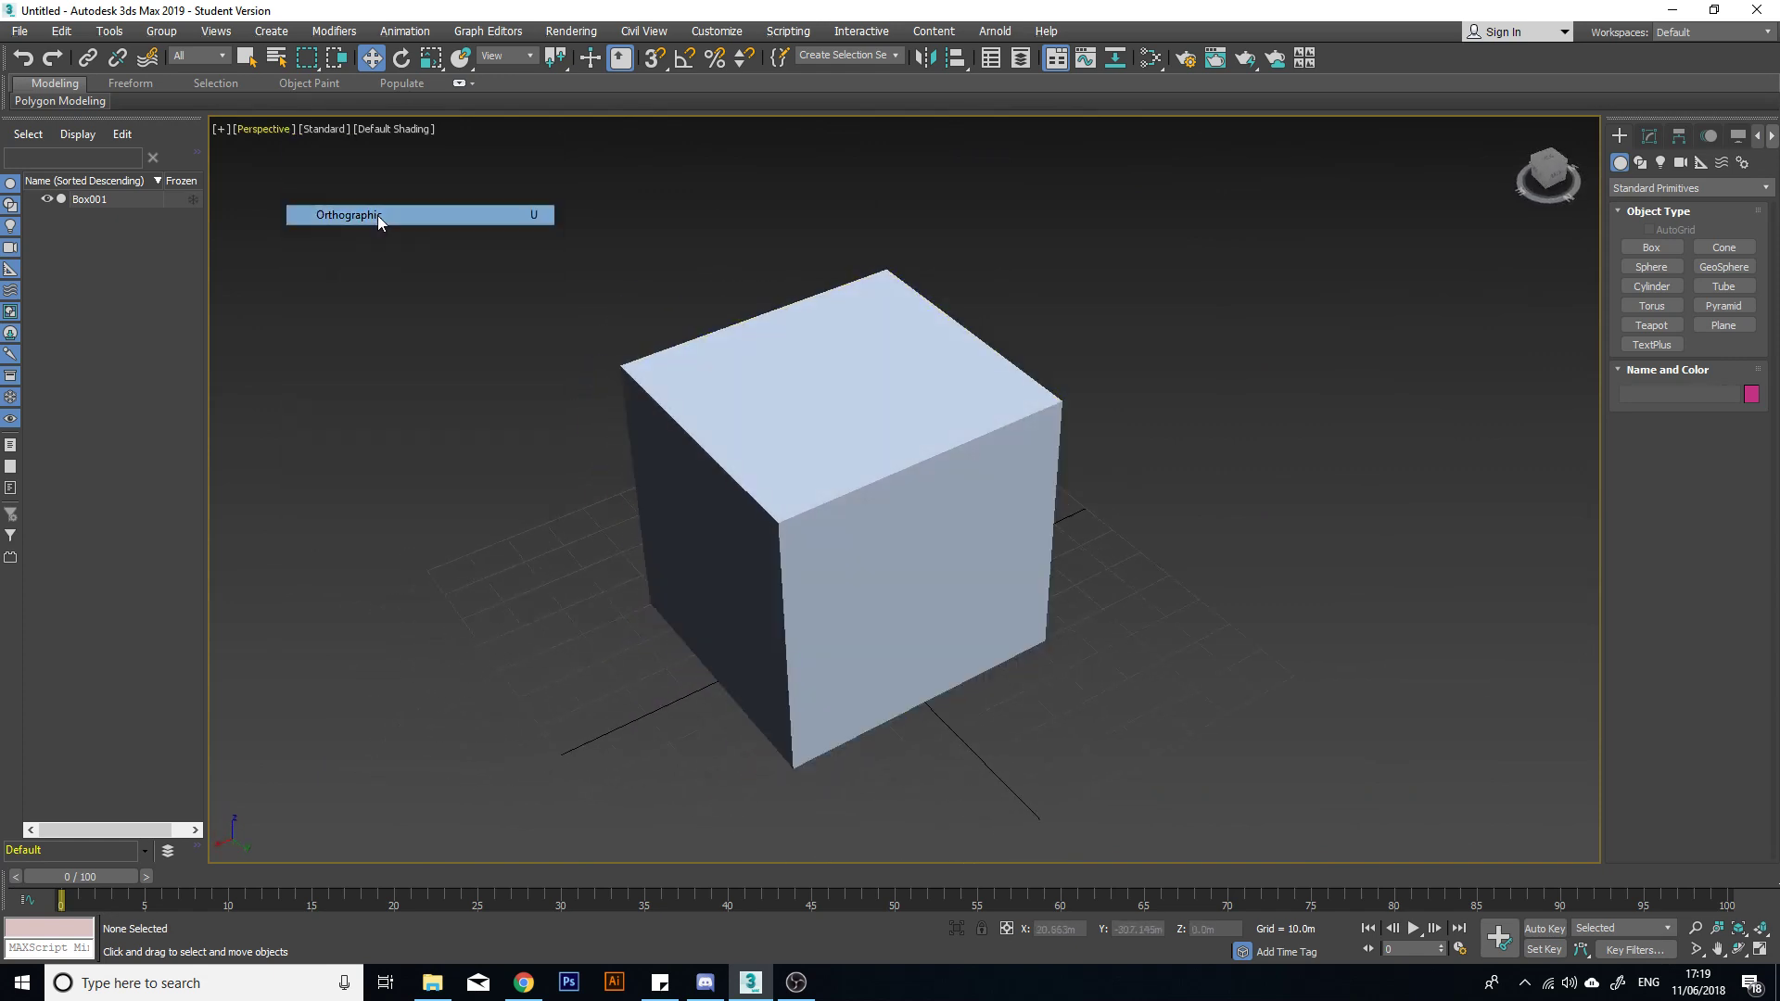
{"action": "middle_click_drag", "start_coordinate": [1072, 445], "coordinate": [835, 497], "text": "alt"}
{"action": "scroll", "coordinate": [882, 557], "scroll_direction": "down", "scroll_amount": 9}
{"action": "scroll", "coordinate": [927, 560], "scroll_direction": "up", "scroll_amount": 8}
{"action": "scroll", "coordinate": [848, 468], "scroll_direction": "up", "scroll_amount": 4}
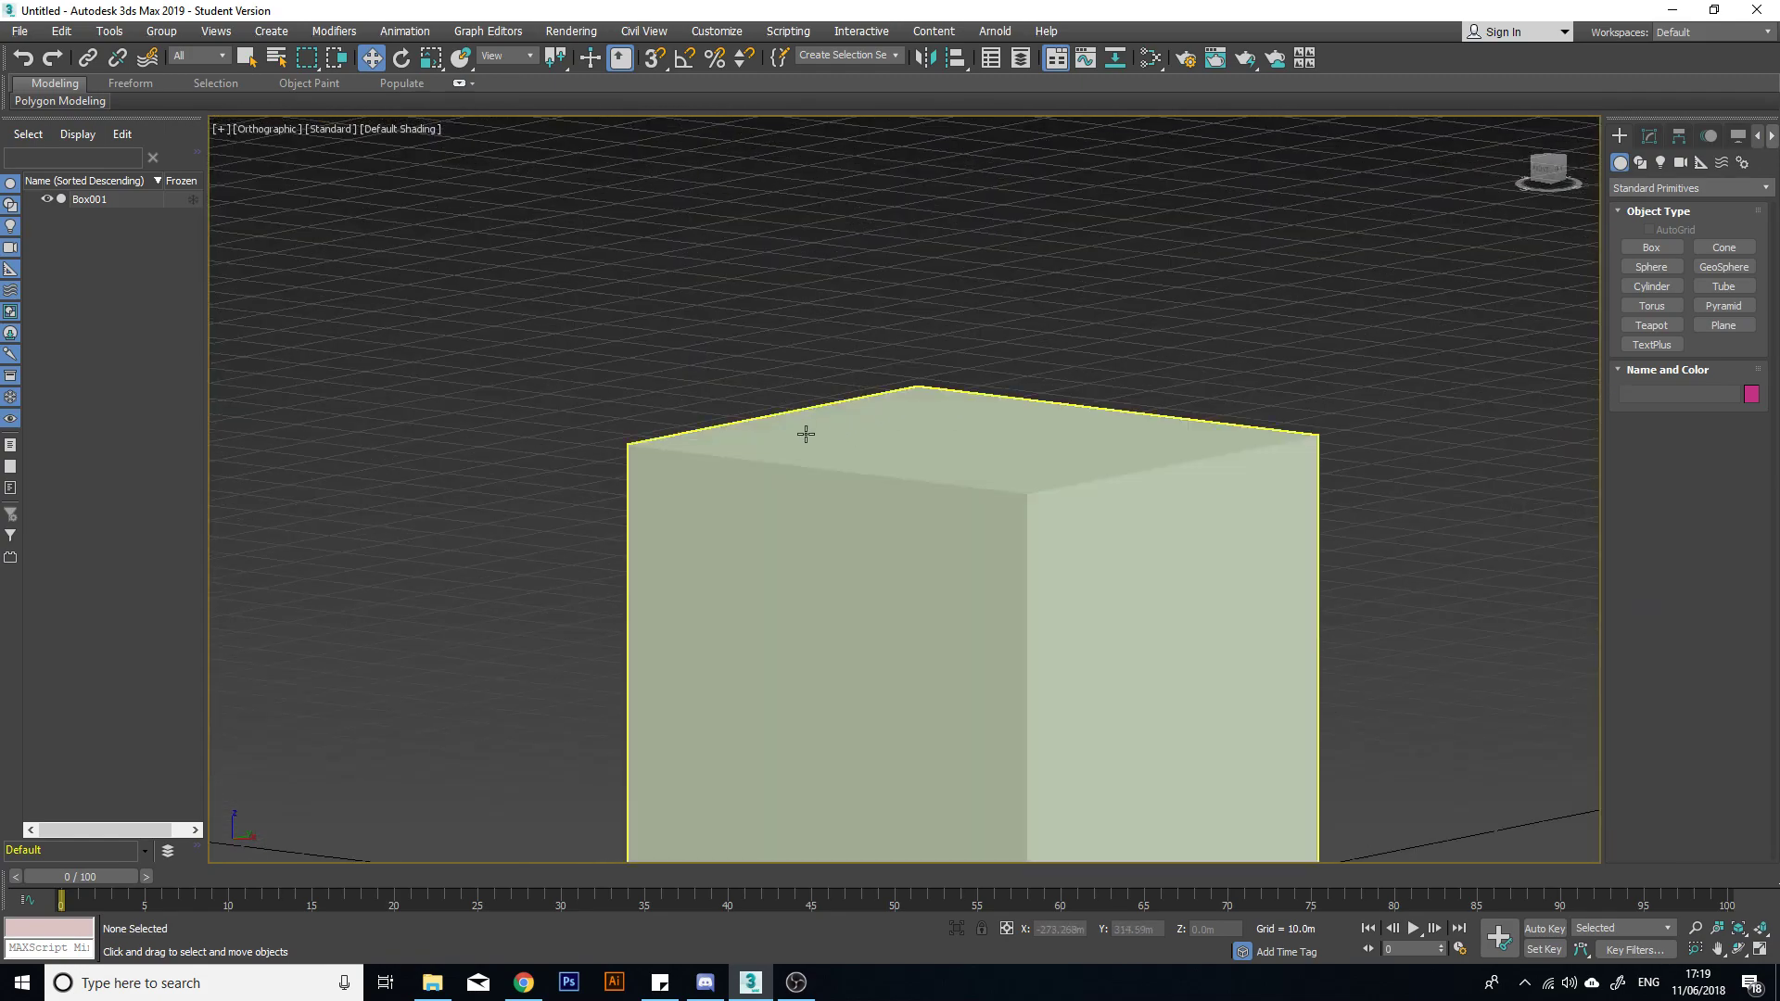
{"action": "scroll", "coordinate": [1041, 437], "scroll_direction": "down", "scroll_amount": 10}
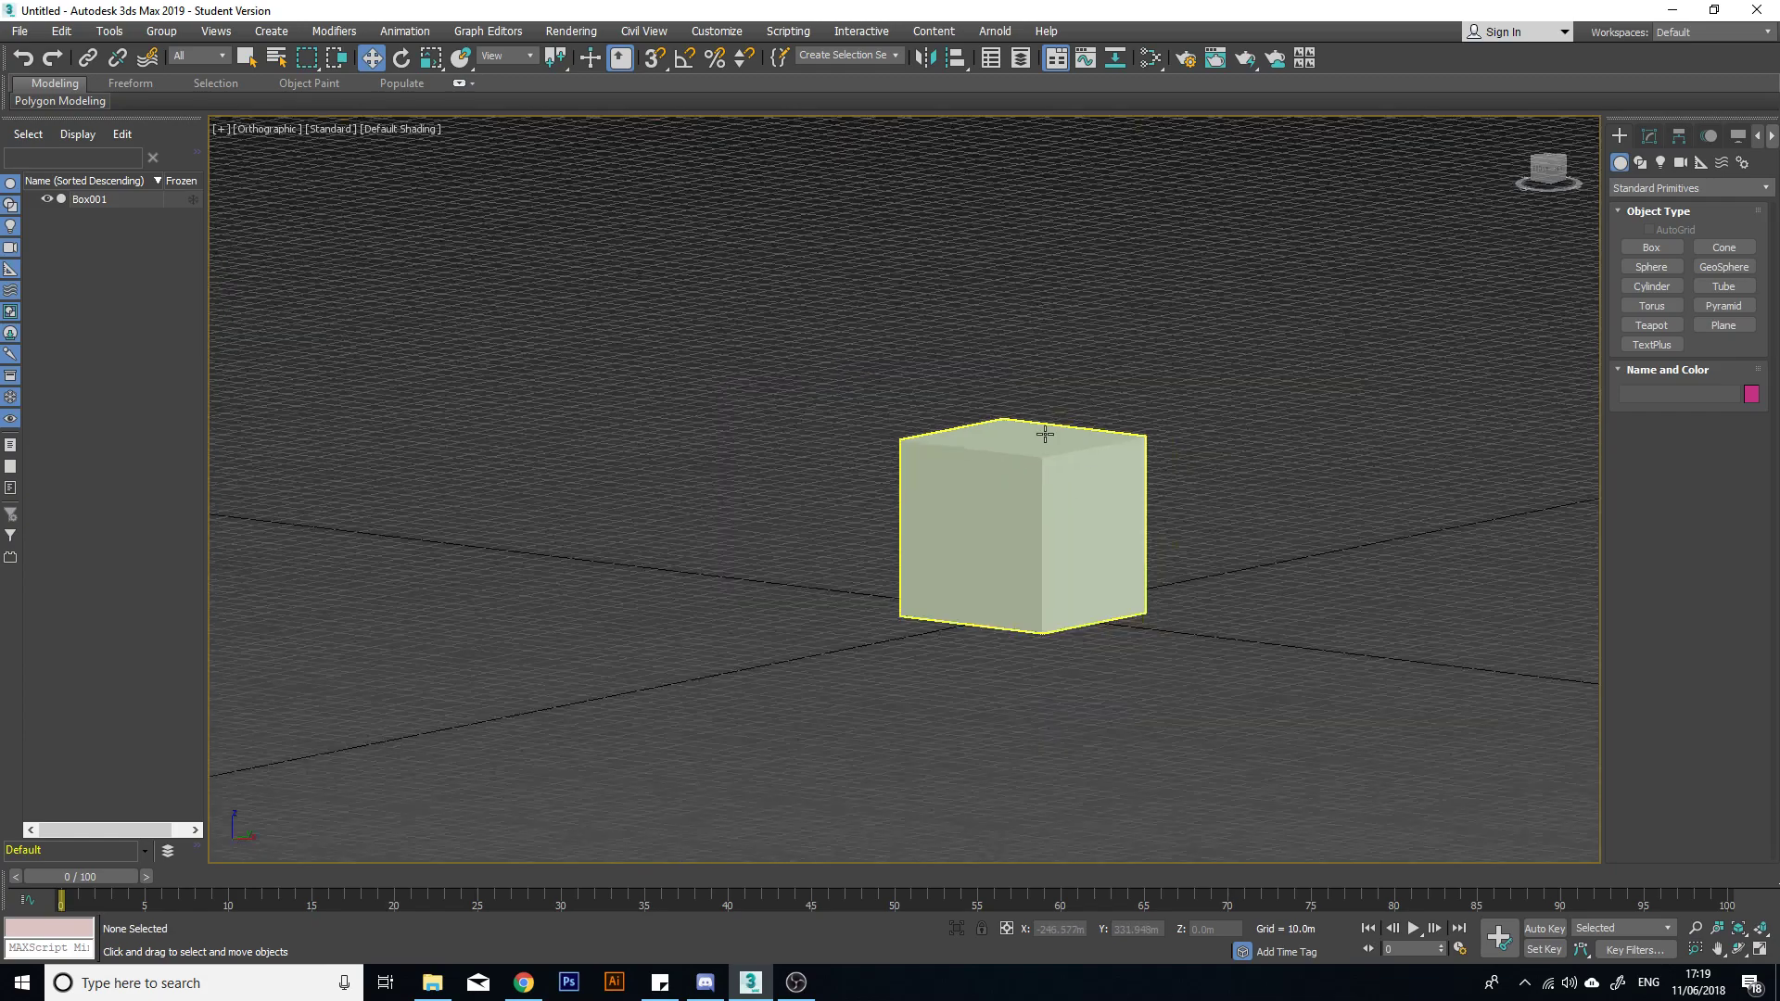
Step: Show the box in the Top view and orbit out of it into an angled Orthographic view
{"action": "key", "text": "t"}
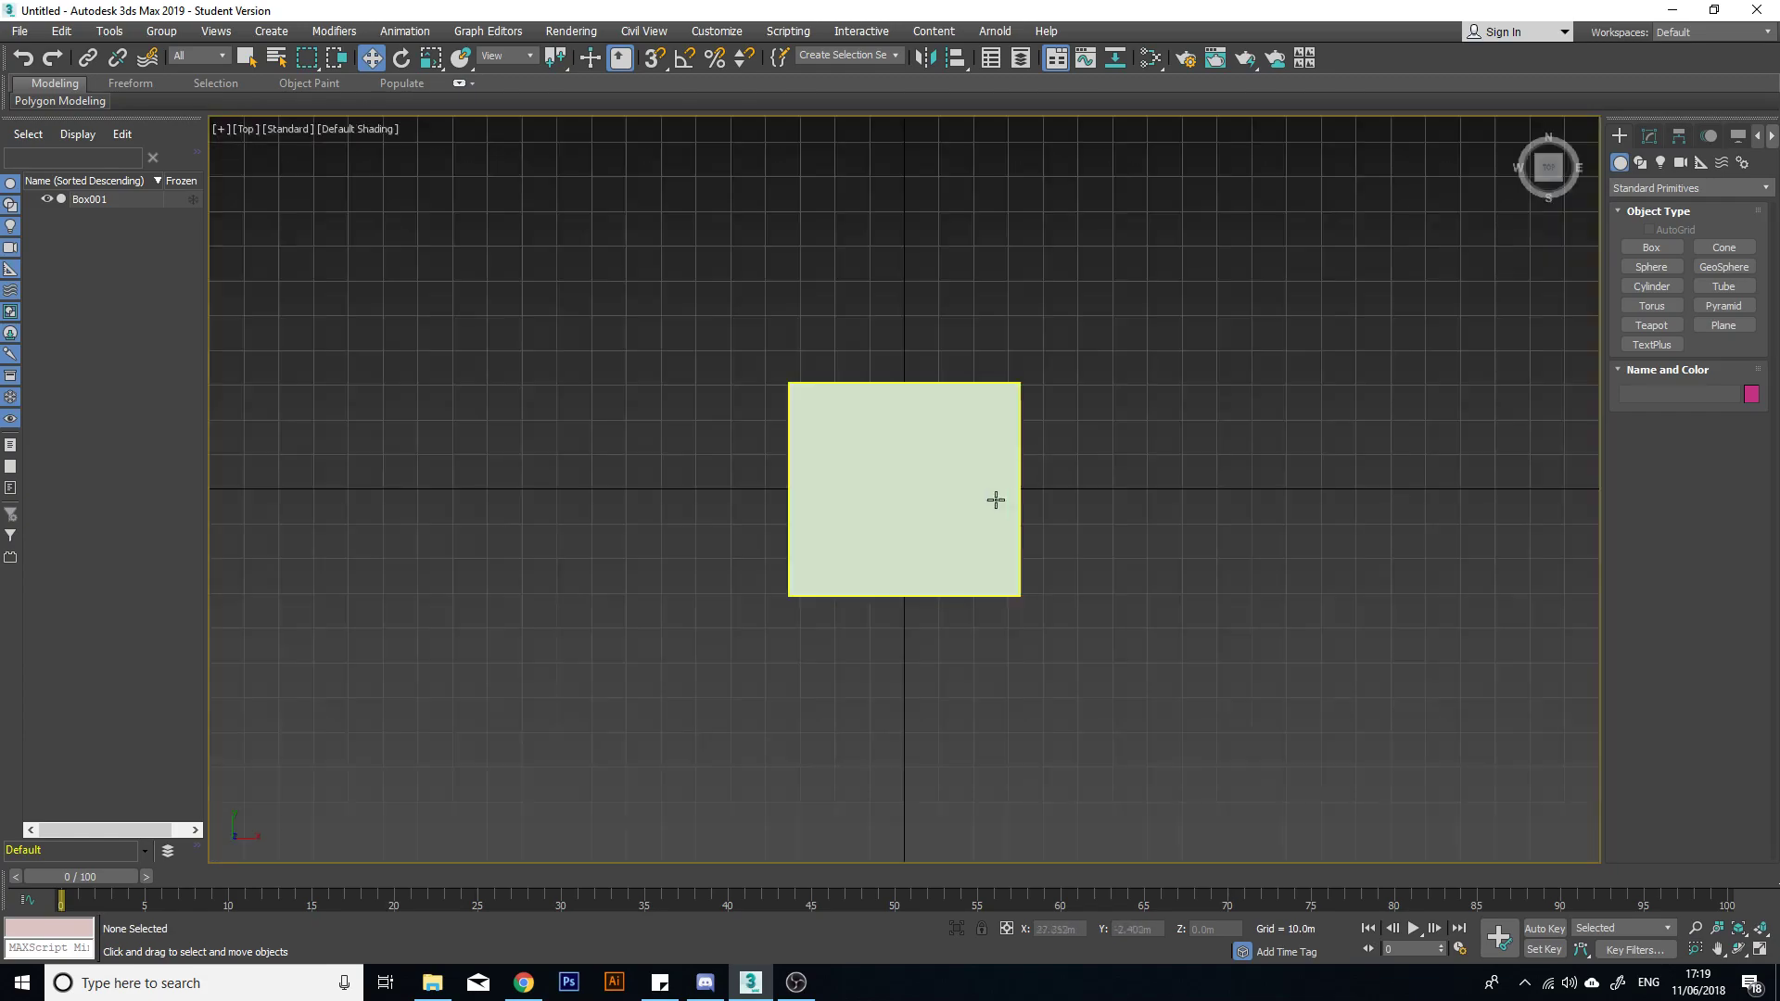
{"action": "scroll", "coordinate": [918, 560], "scroll_direction": "down", "scroll_amount": 9}
{"action": "scroll", "coordinate": [942, 499], "scroll_direction": "up", "scroll_amount": 7}
{"action": "middle_click_drag", "start_coordinate": [914, 532], "coordinate": [929, 394]}
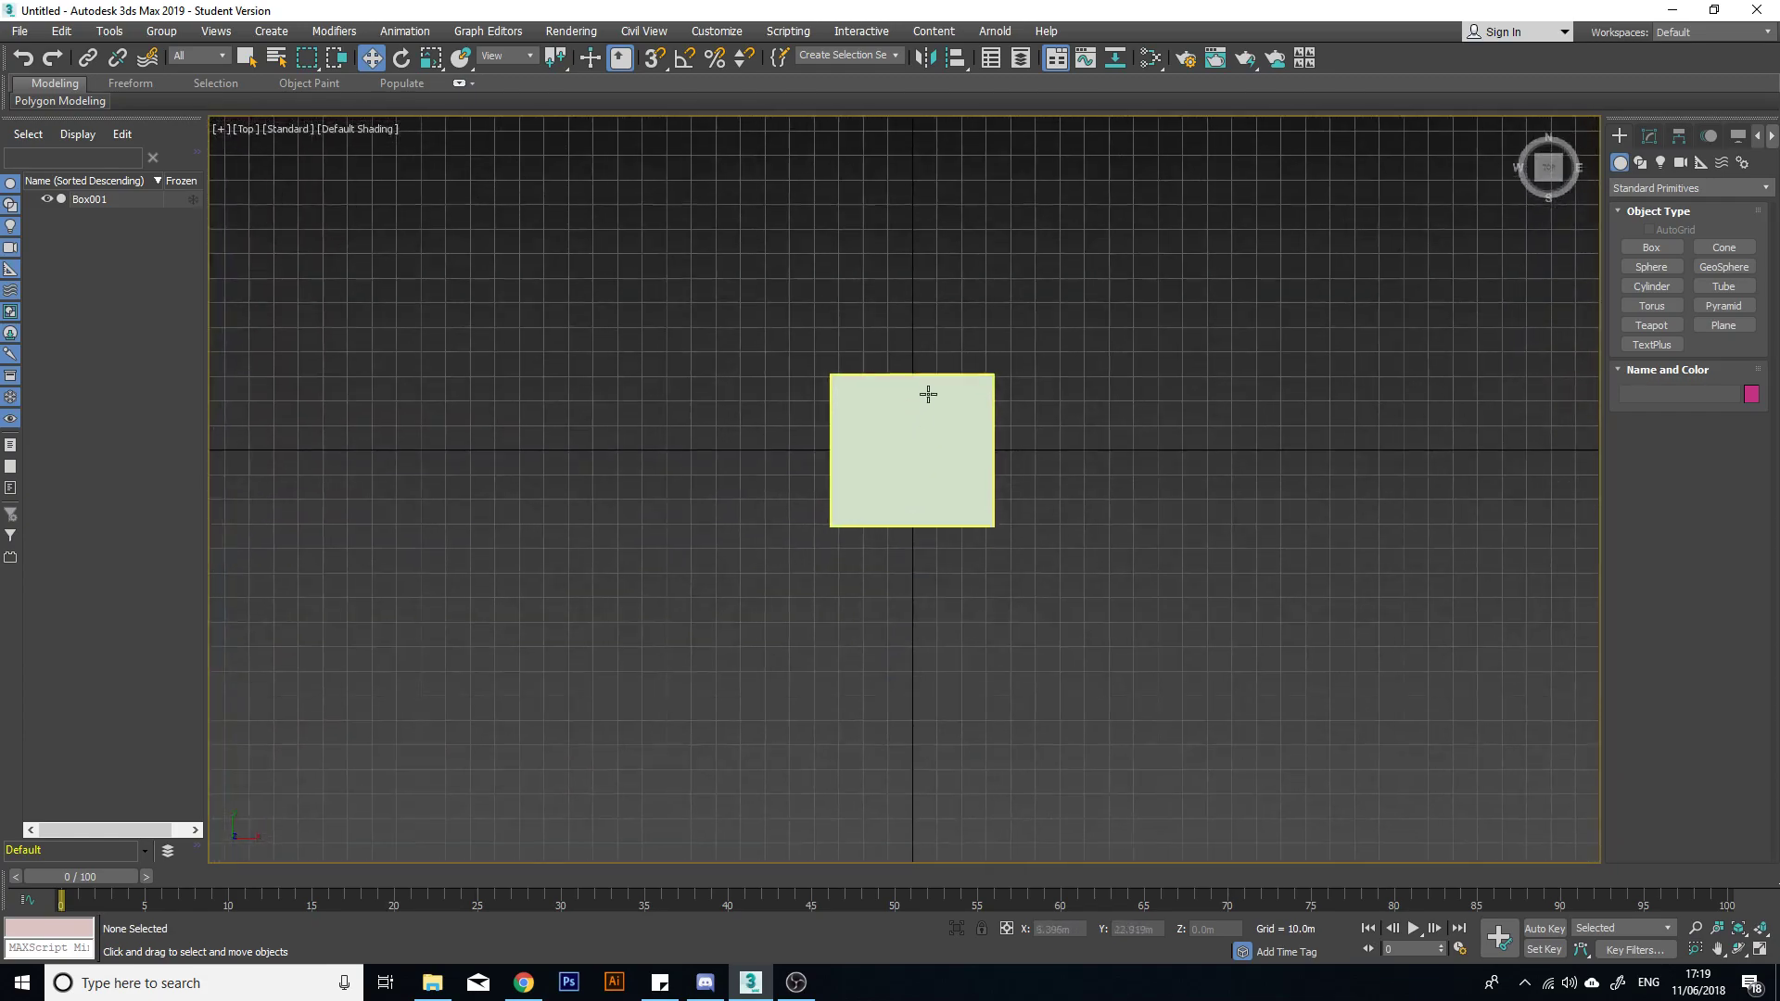
{"action": "scroll", "coordinate": [925, 404], "scroll_direction": "up", "scroll_amount": 6}
{"action": "middle_click_drag", "start_coordinate": [939, 516], "coordinate": [888, 414], "text": "alt"}
{"action": "scroll", "coordinate": [930, 419], "scroll_direction": "down", "scroll_amount": 8}
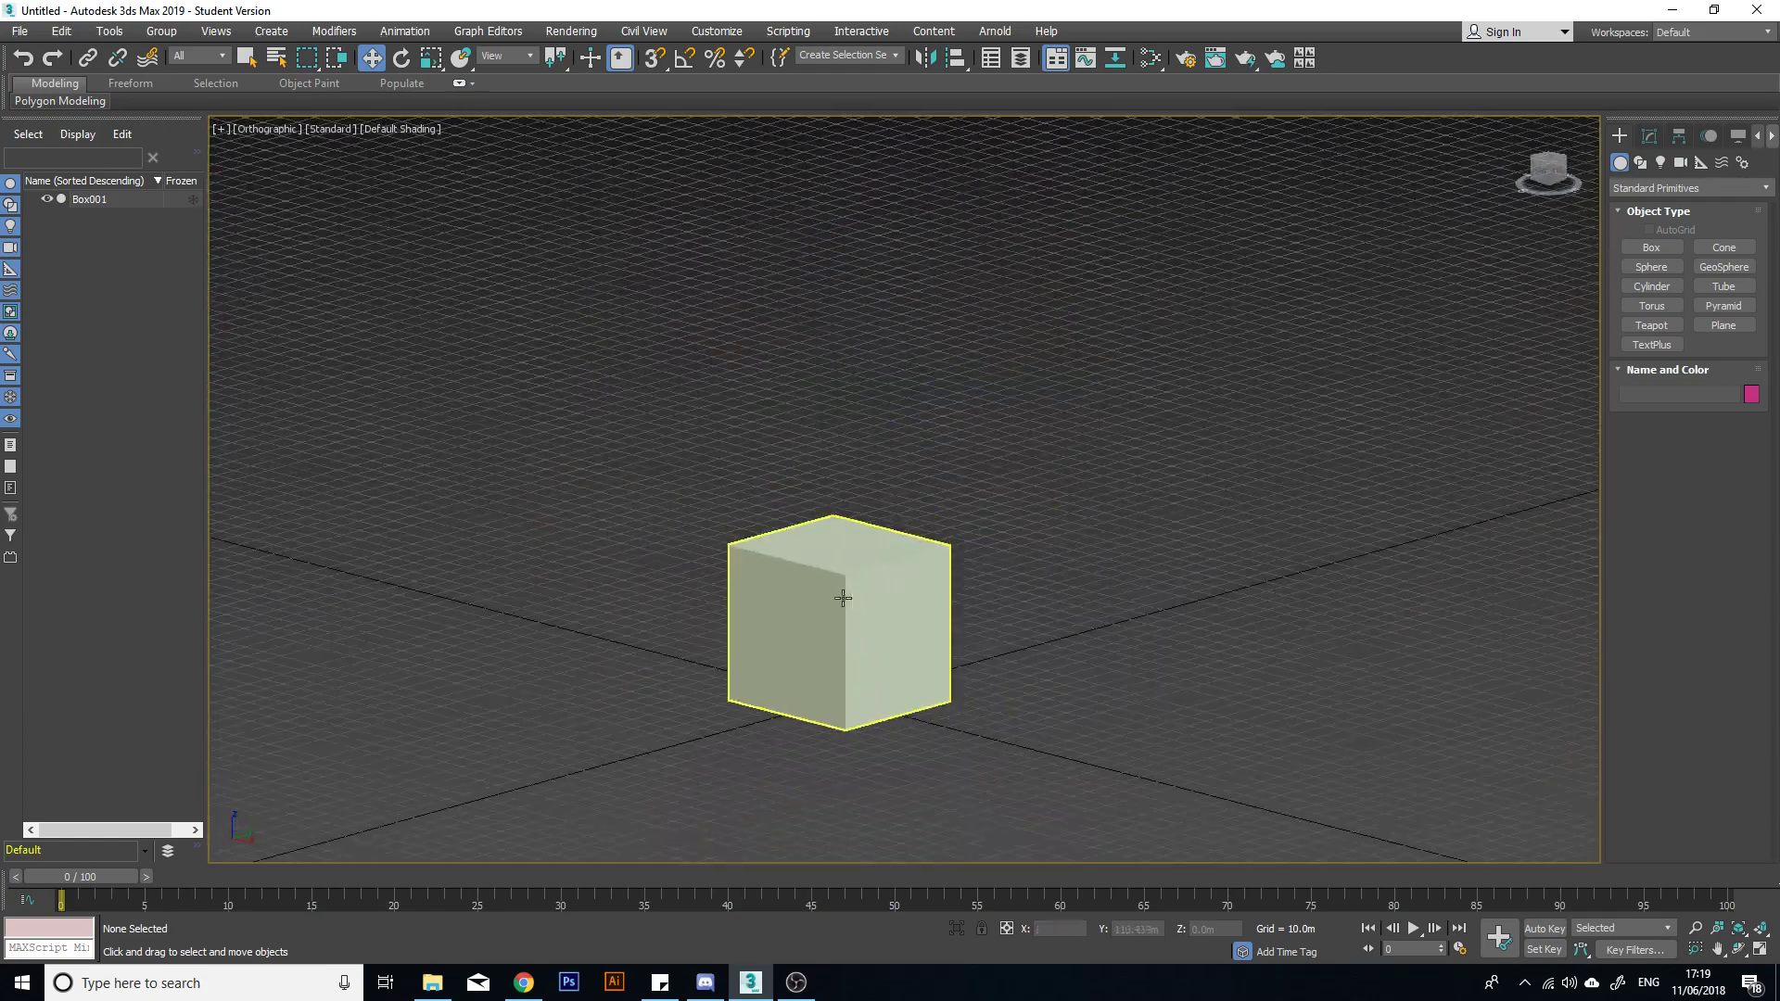
{"action": "middle_click_drag", "start_coordinate": [938, 600], "coordinate": [859, 587], "text": "alt"}
Step: Switch to the Left view and bring the box's wireframe outline into closer view
{"action": "key", "text": "l"}
{"action": "middle_click_drag", "start_coordinate": [890, 765], "coordinate": [955, 634]}
{"action": "scroll", "coordinate": [954, 634], "scroll_direction": "up", "scroll_amount": 9}
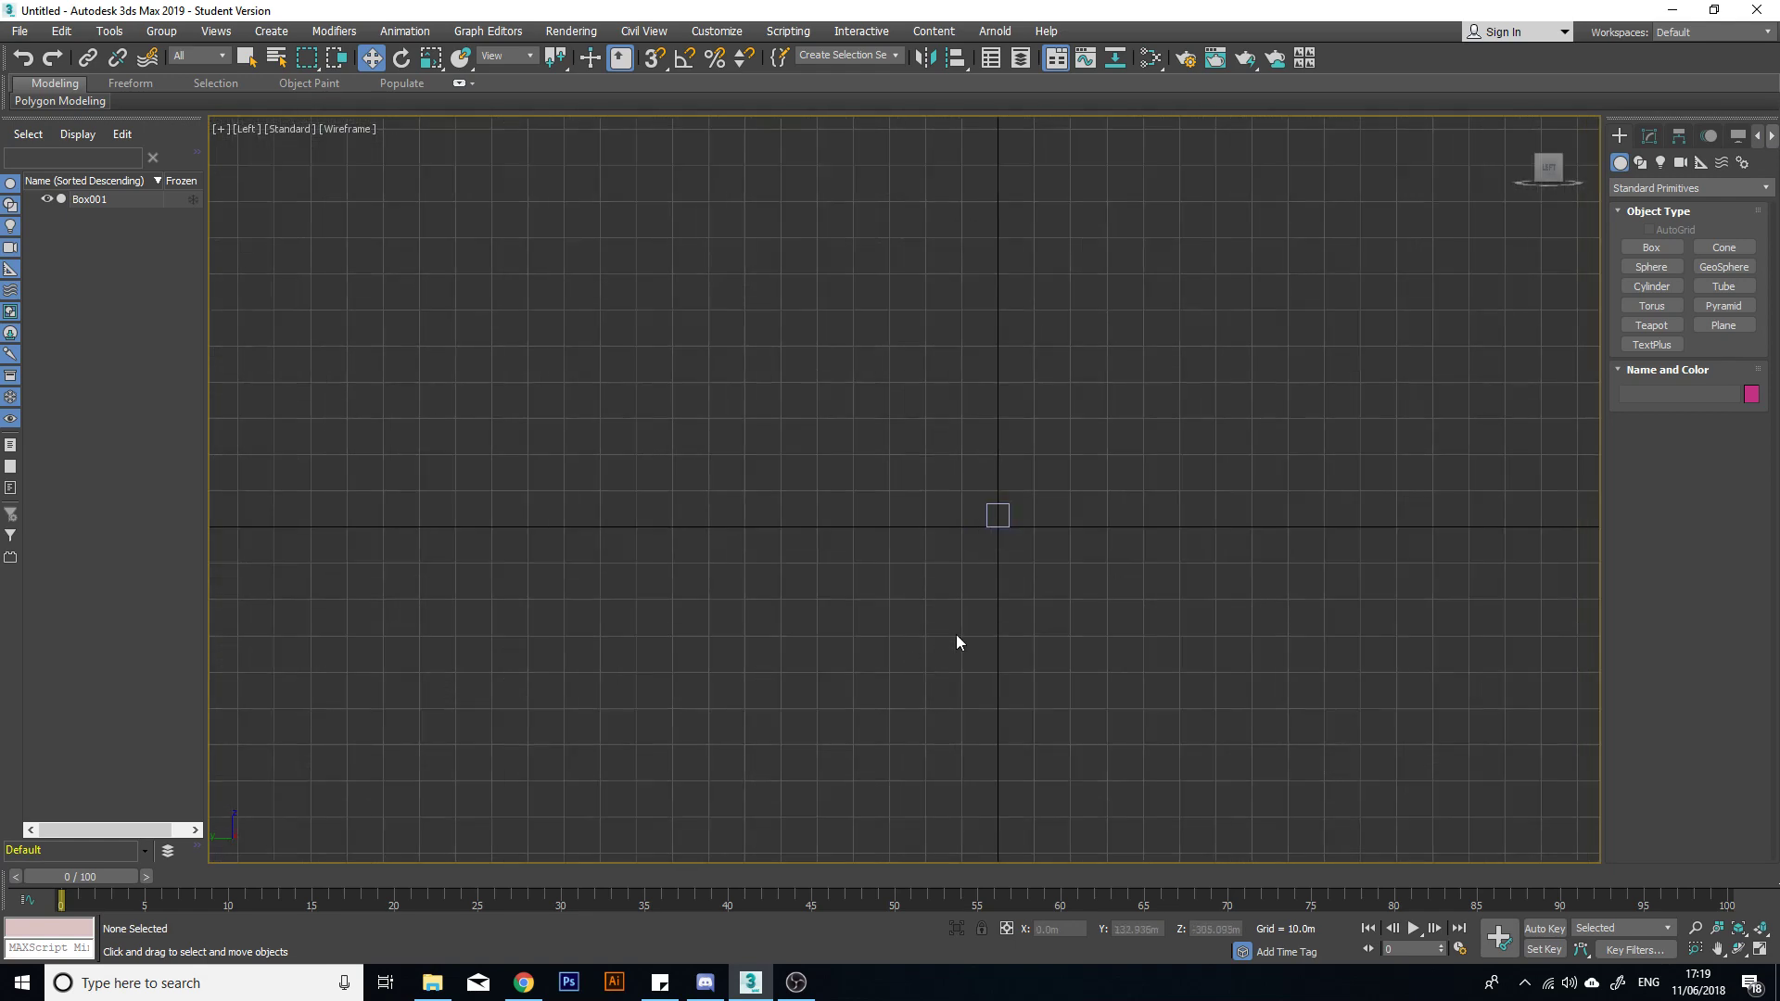
{"action": "middle_click_drag", "start_coordinate": [1108, 334], "coordinate": [853, 723]}
{"action": "scroll", "coordinate": [851, 565], "scroll_direction": "up", "scroll_amount": 1}
{"action": "scroll", "coordinate": [851, 565], "scroll_direction": "down", "scroll_amount": 3}
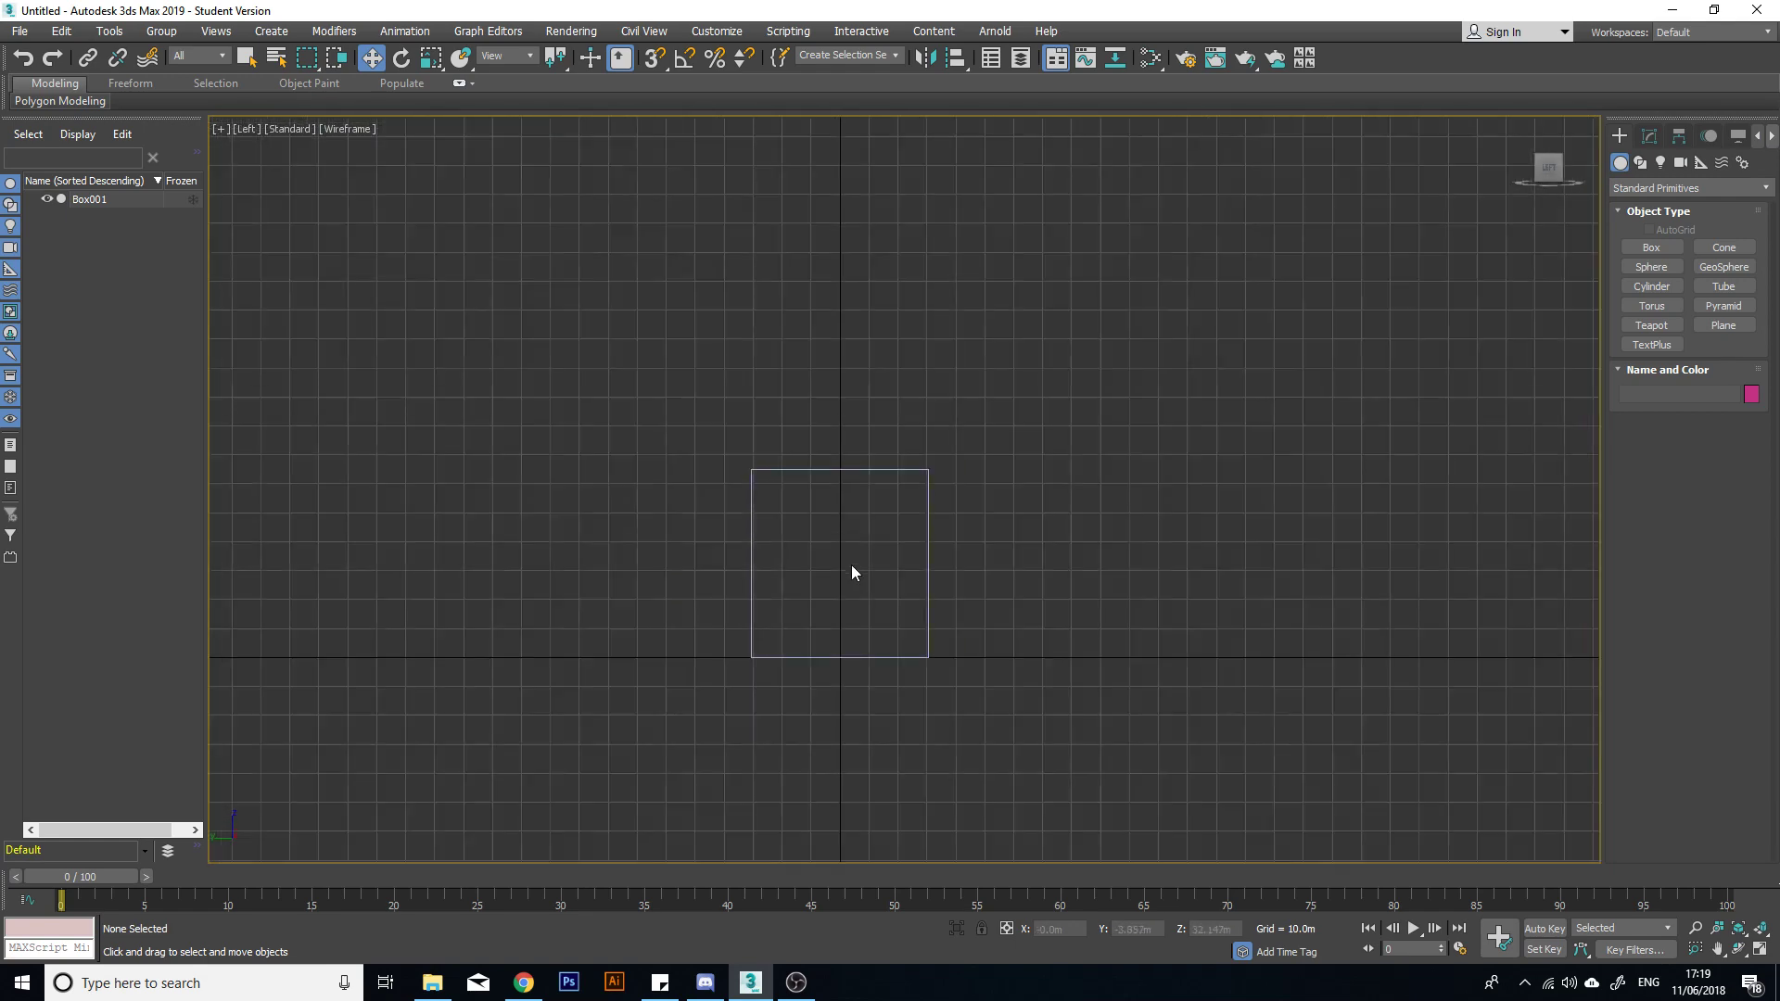
Step: Return the viewport to the Perspective view and look at the wireframe box from an elevated angle
{"action": "key", "text": "p"}
{"action": "scroll", "coordinate": [886, 573], "scroll_direction": "up", "scroll_amount": 1}
{"action": "middle_click_drag", "start_coordinate": [886, 581], "coordinate": [1105, 608], "text": "alt"}
{"action": "scroll", "coordinate": [953, 591], "scroll_direction": "up", "scroll_amount": 5}
{"action": "scroll", "coordinate": [887, 602], "scroll_direction": "down", "scroll_amount": 3}
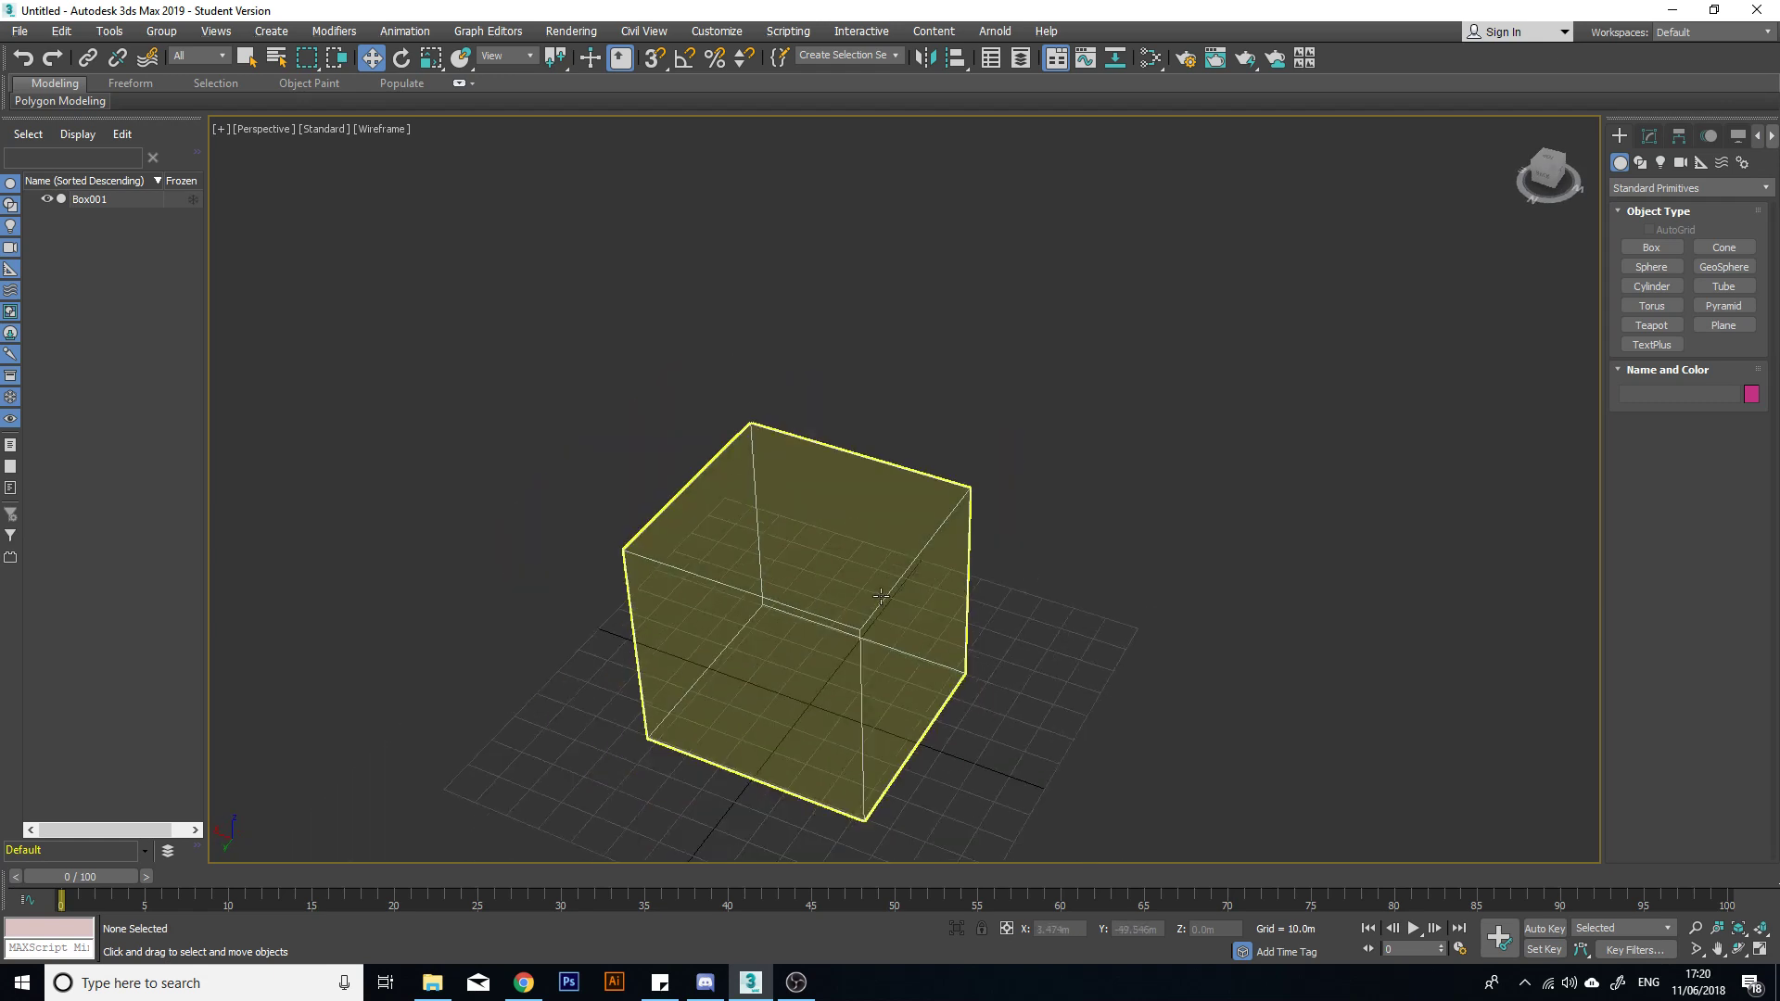
Step: Display the box in Default Shading with Edged Faces turned on and view it from several distances in the Perspective view
{"action": "scroll", "coordinate": [888, 603], "scroll_direction": "up", "scroll_amount": 3}
{"action": "middle_click_drag", "start_coordinate": [886, 601], "coordinate": [700, 482]}
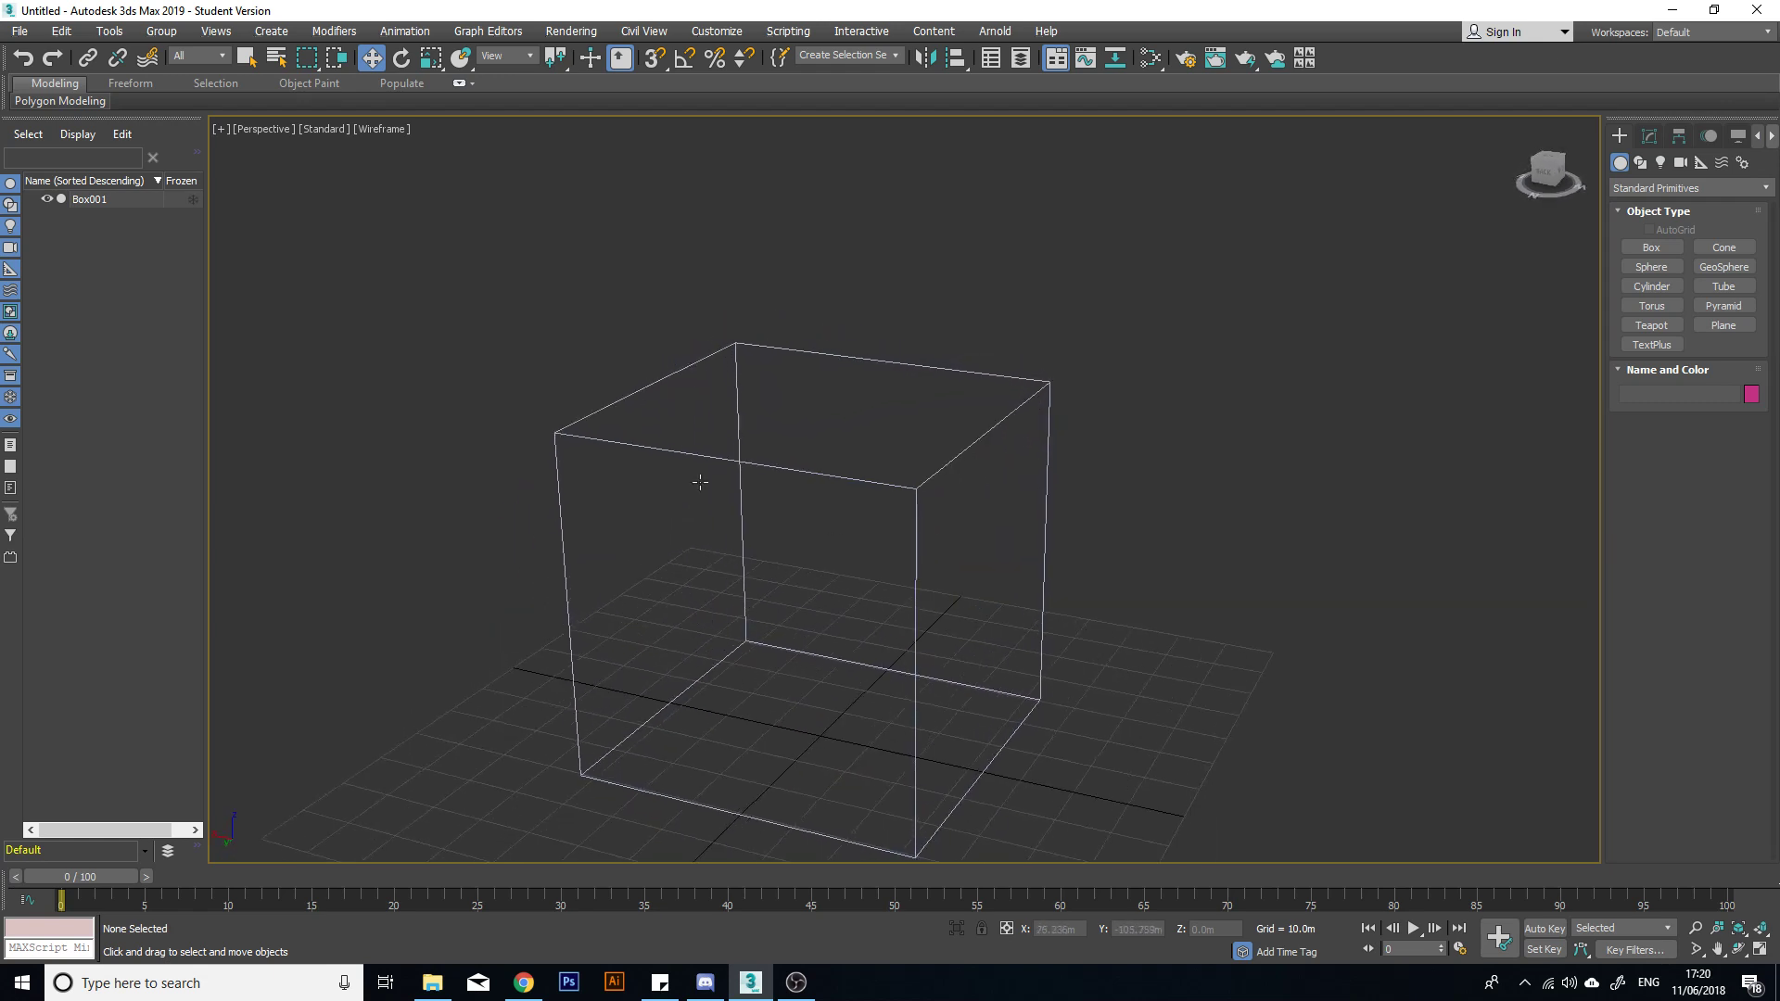
{"action": "key", "text": "F3"}
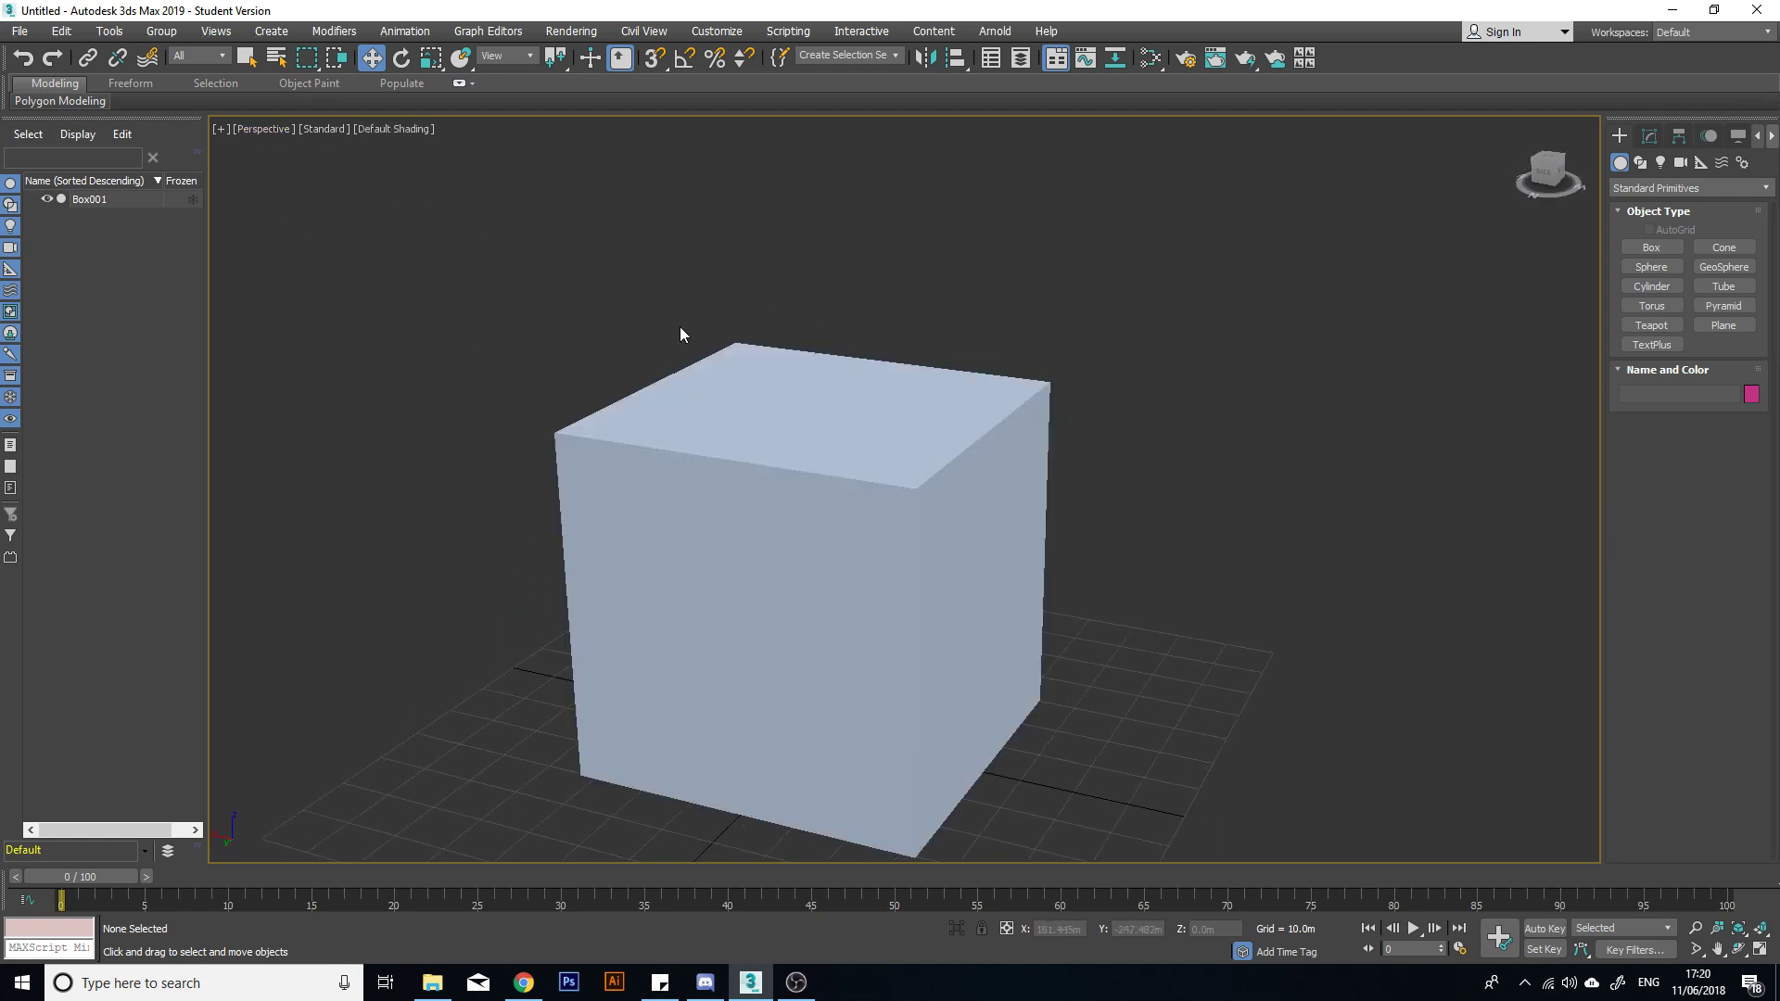
{"action": "mouse_move", "coordinate": [684, 334]}
{"action": "middle_mouse_down", "text": "alt"}
{"action": "mouse_move", "coordinate": [914, 421]}
{"action": "mouse_move", "coordinate": [894, 444]}
{"action": "mouse_move", "coordinate": [970, 441]}
{"action": "mouse_move", "coordinate": [974, 426]}
{"action": "mouse_move", "coordinate": [990, 457]}
{"action": "middle_mouse_up", "text": "alt"}
{"action": "key", "text": "F4"}
{"action": "scroll", "coordinate": [1053, 426], "scroll_direction": "down", "scroll_amount": 10}
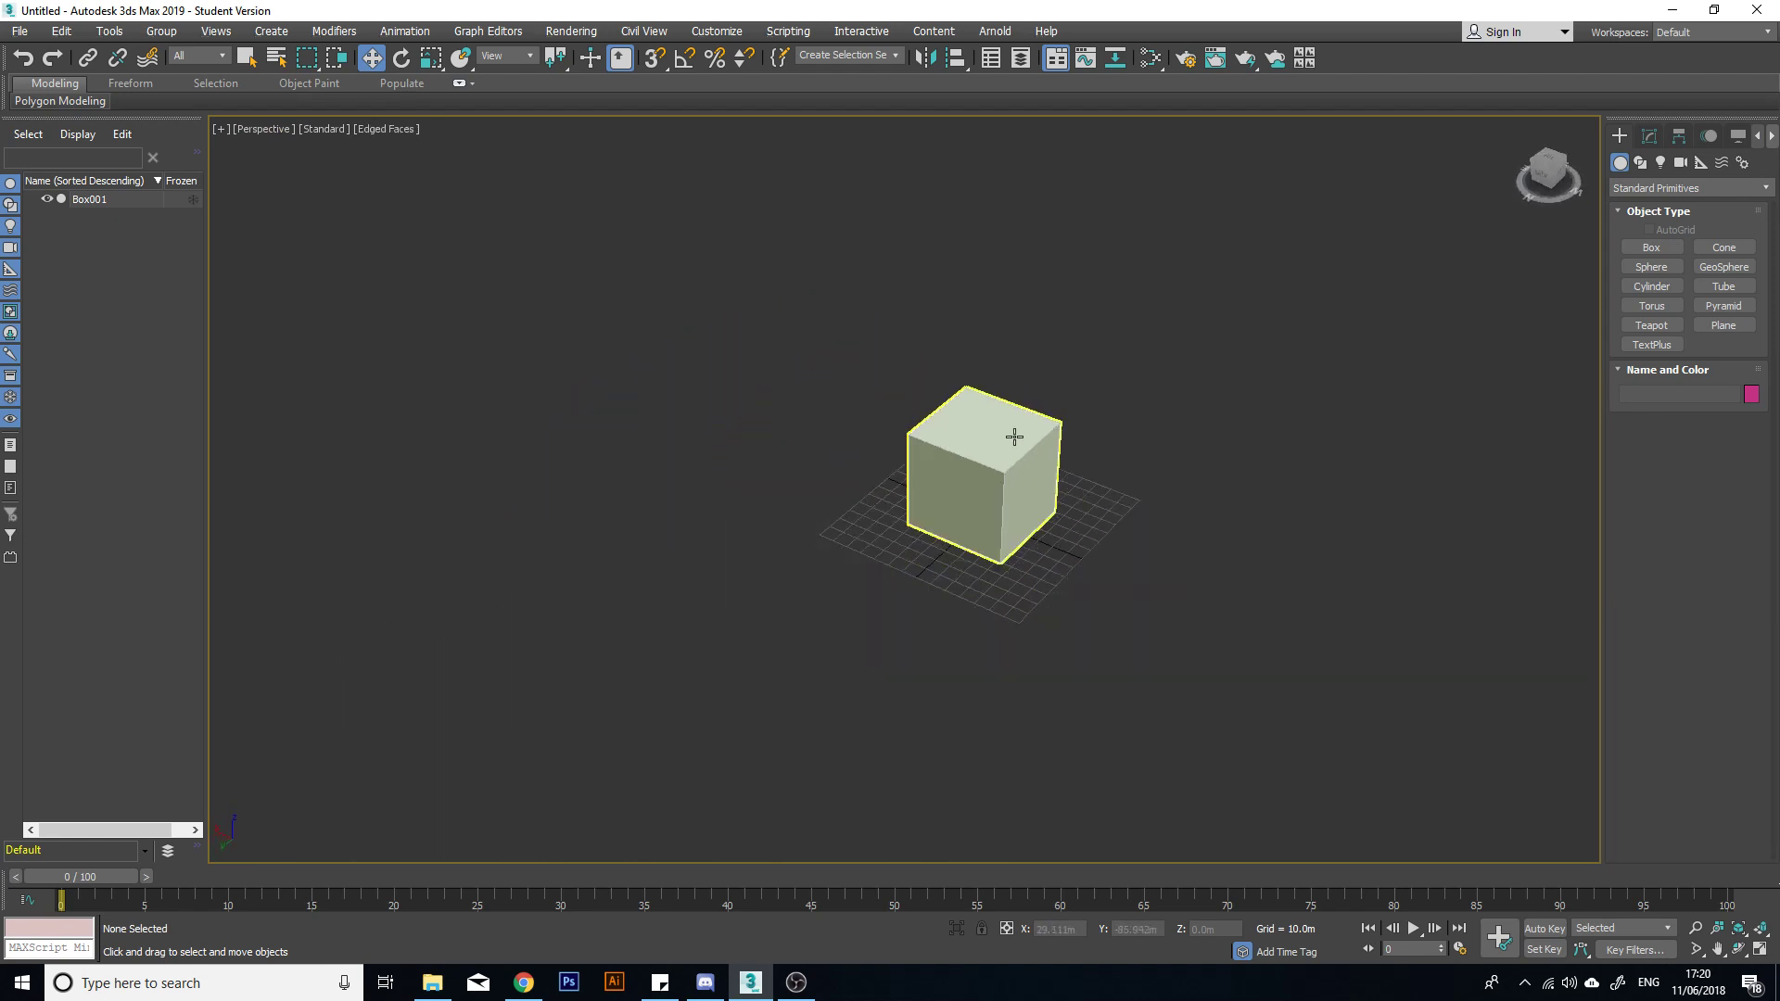
{"action": "scroll", "coordinate": [962, 468], "scroll_direction": "up", "scroll_amount": 10}
{"action": "scroll", "coordinate": [962, 467], "scroll_direction": "down", "scroll_amount": 5}
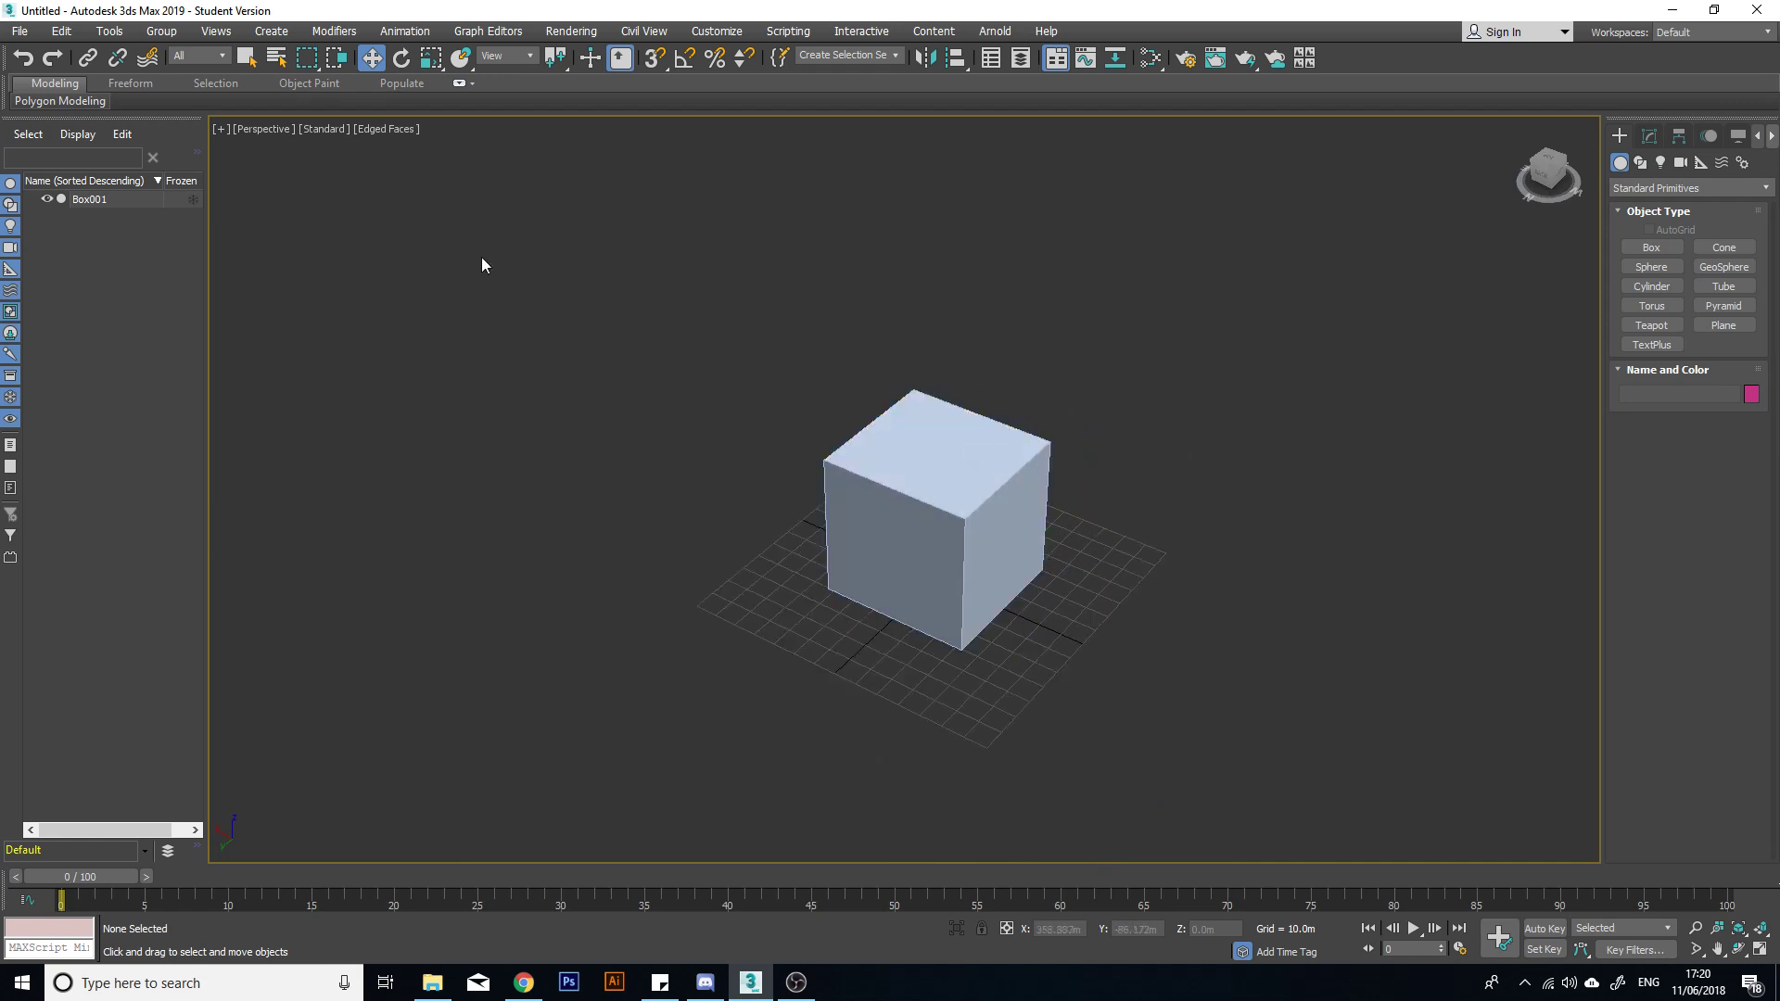
{"action": "mouse_move", "coordinate": [1133, 502]}
{"action": "middle_mouse_down"}
{"action": "mouse_move", "coordinate": [1070, 460]}
{"action": "mouse_move", "coordinate": [1054, 484]}
{"action": "mouse_move", "coordinate": [1103, 519]}
{"action": "middle_mouse_up"}
{"action": "scroll", "coordinate": [1069, 459], "scroll_direction": "up", "scroll_amount": 4}
Step: Look at the shaded box in the Orthographic, Top, Left and Bottom views, ending at an angled Orthographic view
{"action": "key", "text": "u"}
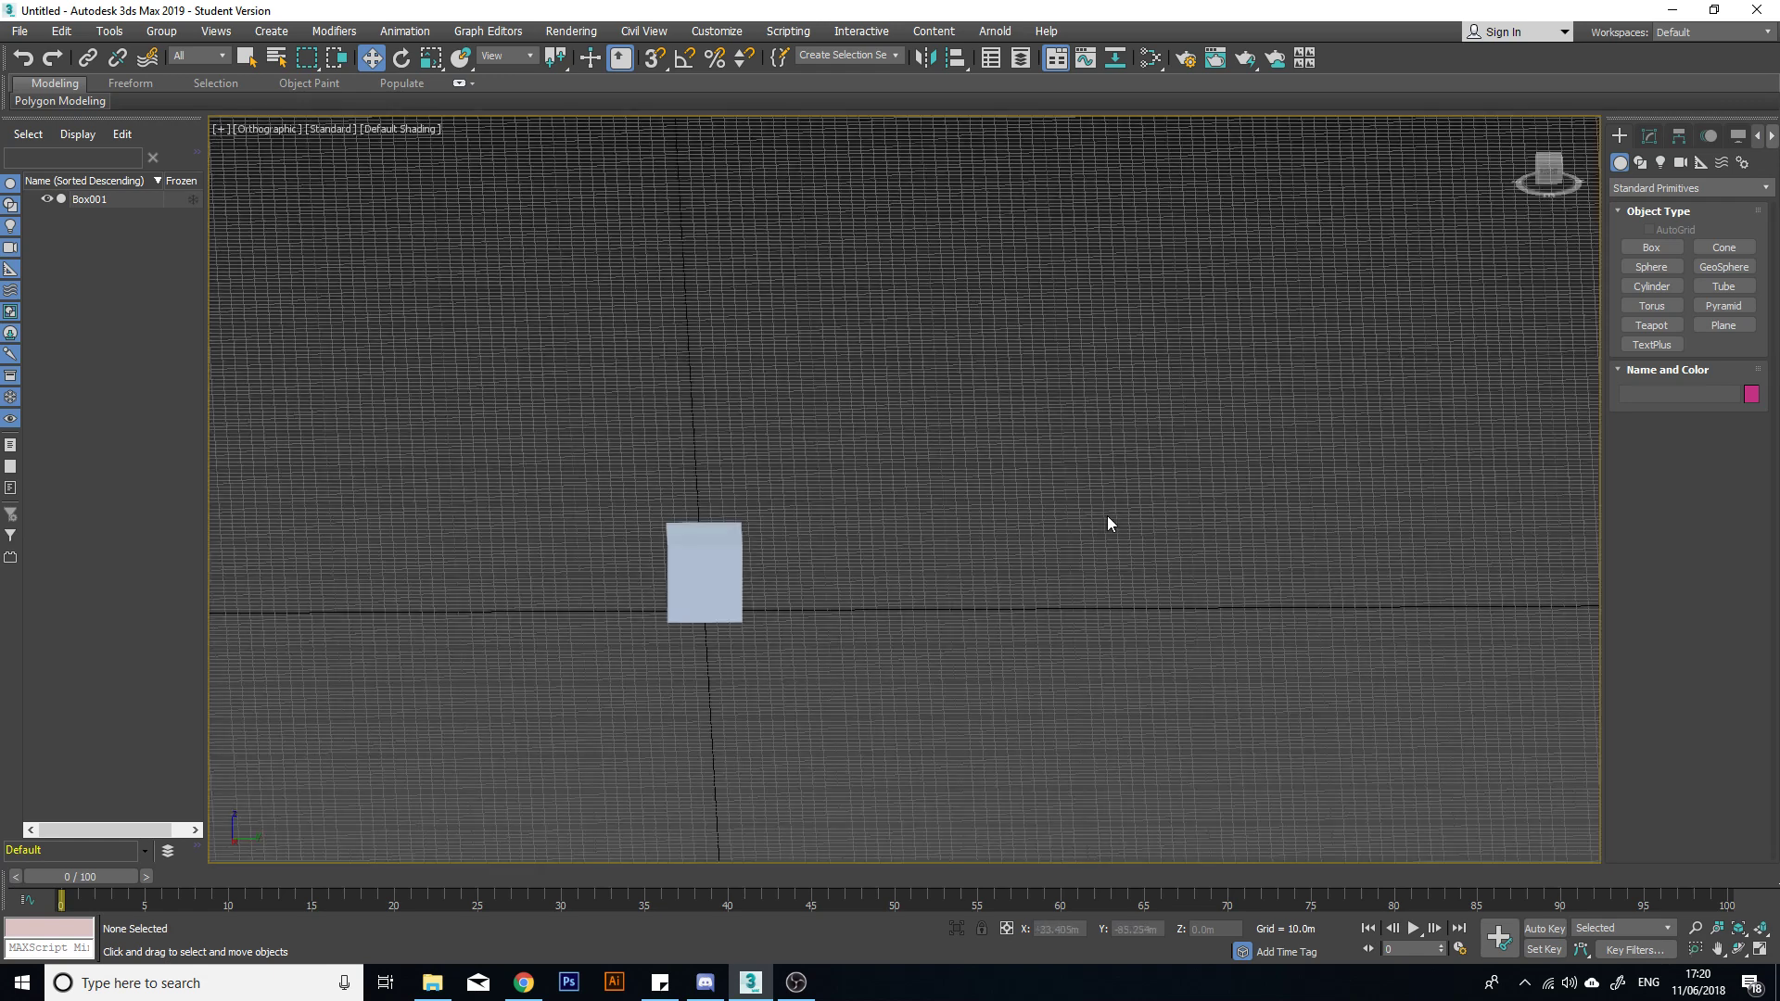
{"action": "middle_click_drag", "start_coordinate": [810, 524], "coordinate": [917, 518]}
{"action": "key", "text": "t"}
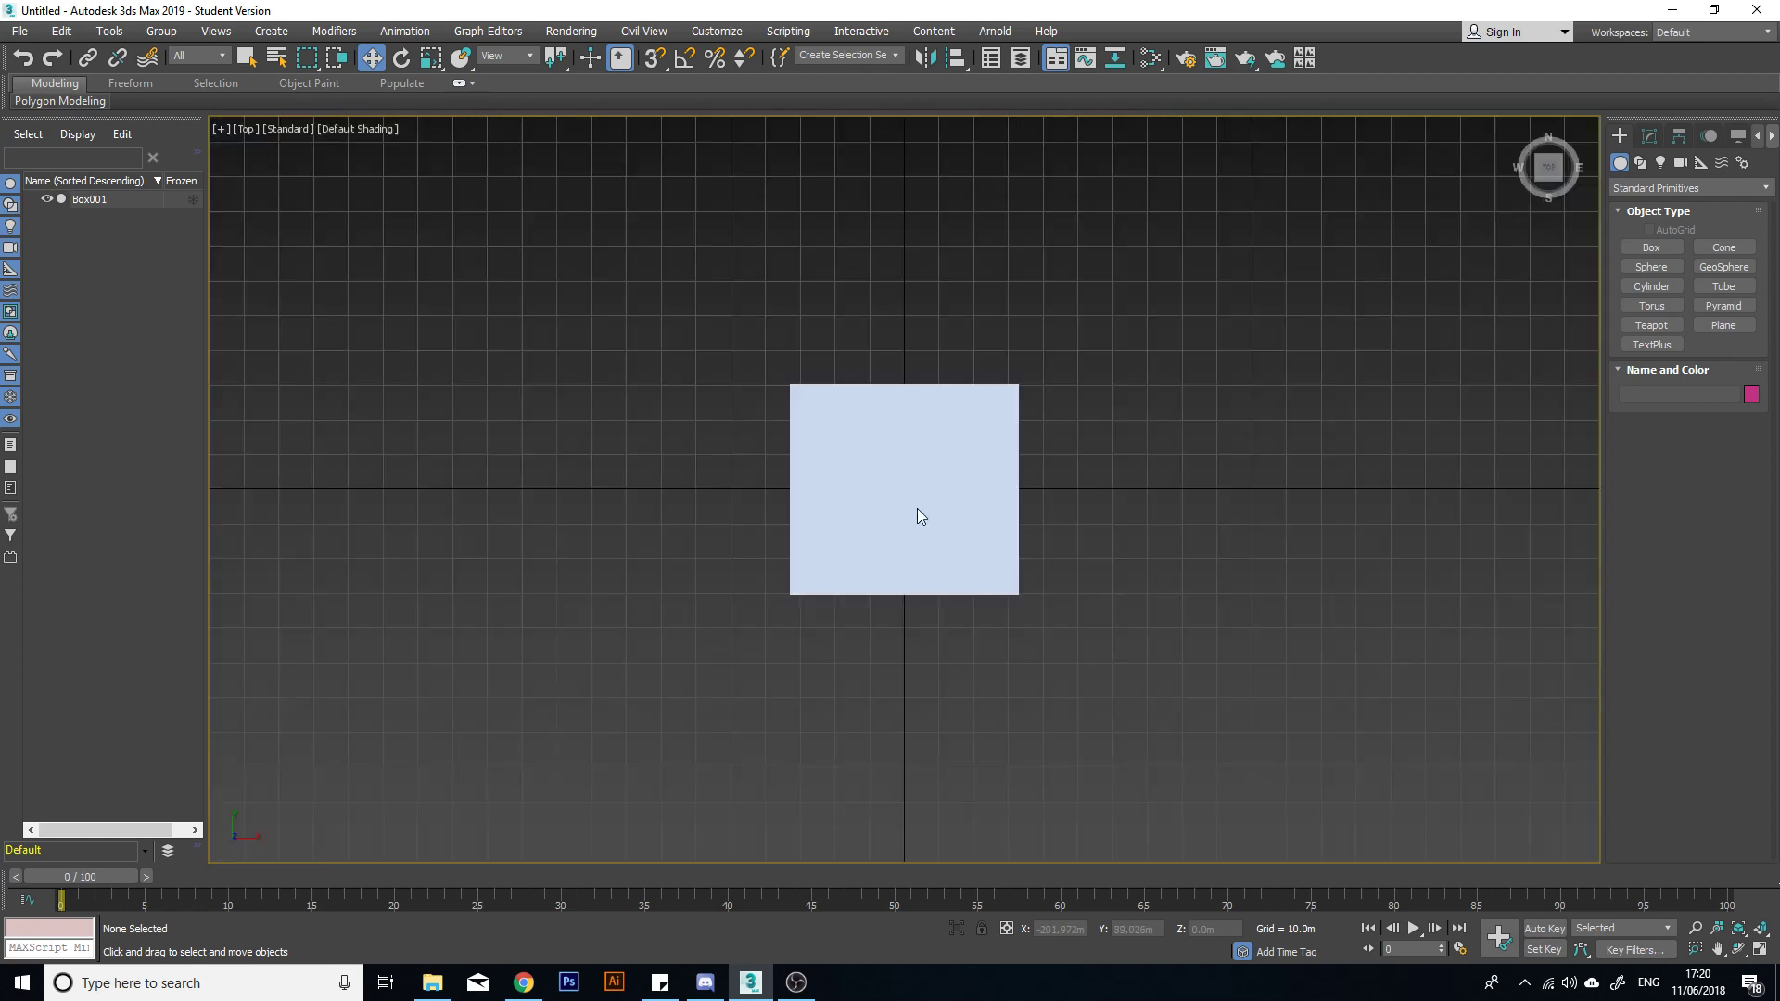
{"action": "key", "text": "l"}
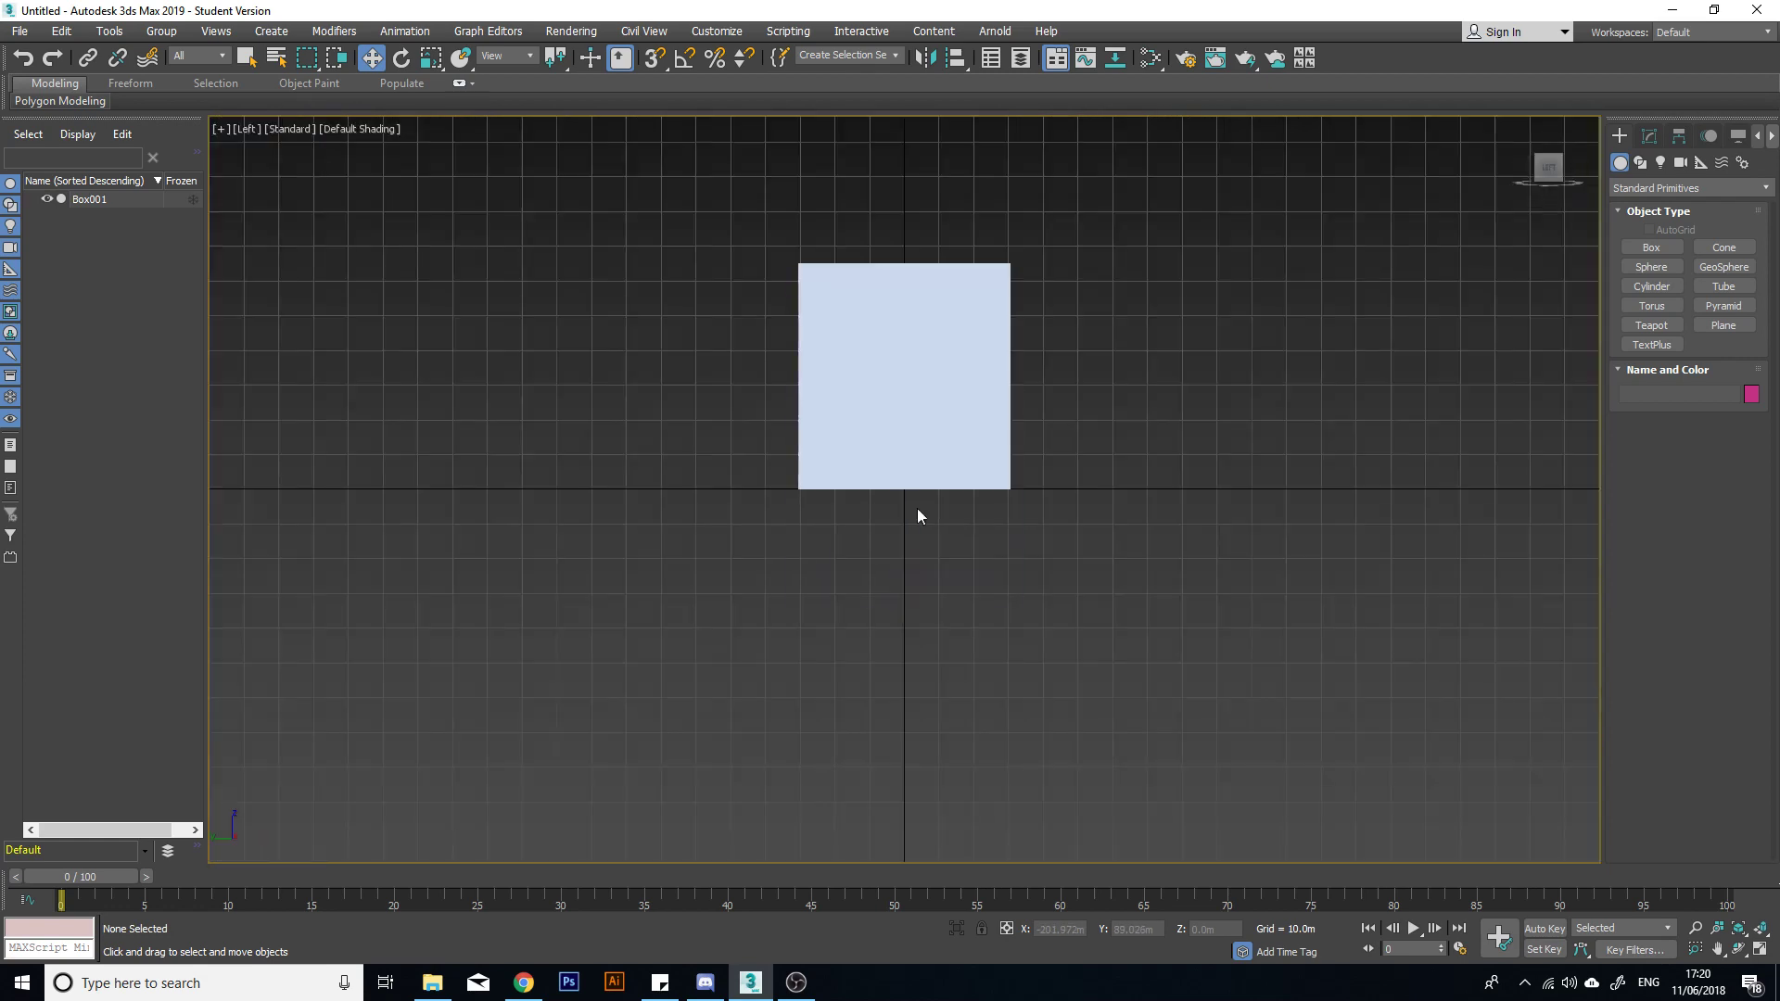
{"action": "key", "text": "b"}
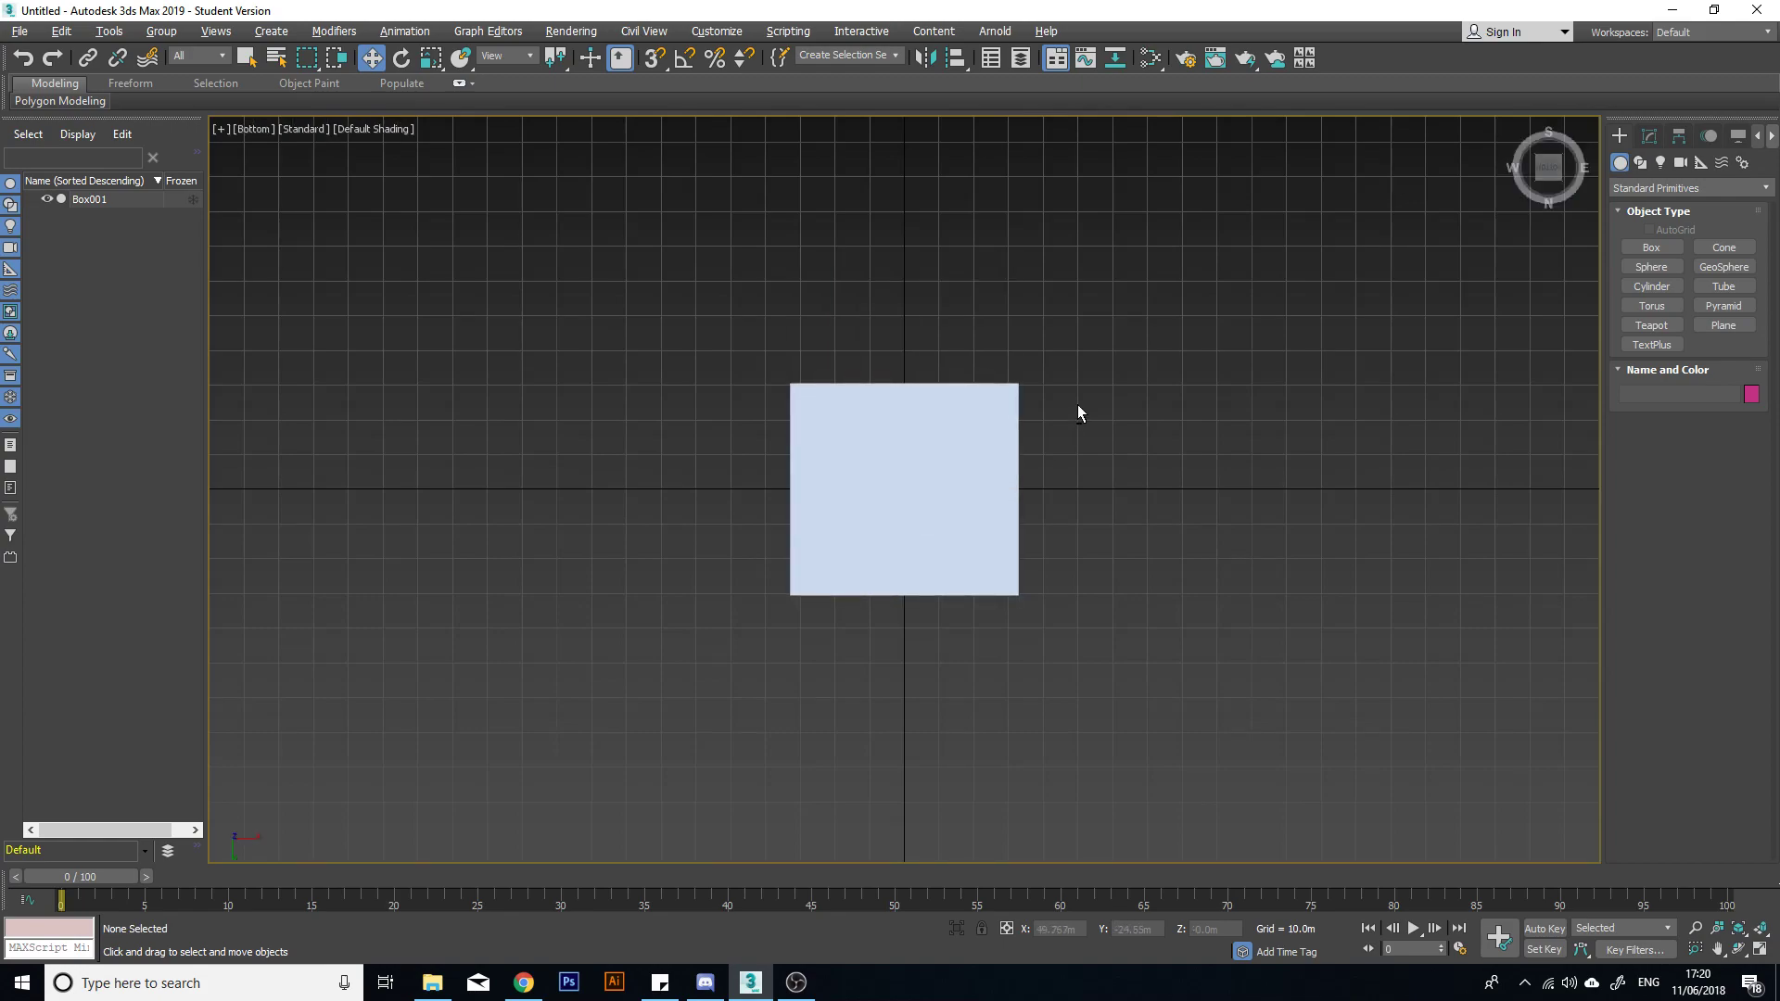
{"action": "middle_click_drag", "start_coordinate": [1077, 404], "coordinate": [1142, 626], "text": "alt"}
Step: Select the box with the non-uniform Scale tool active and return the viewport to Perspective
{"action": "left_click", "coordinate": [1059, 585]}
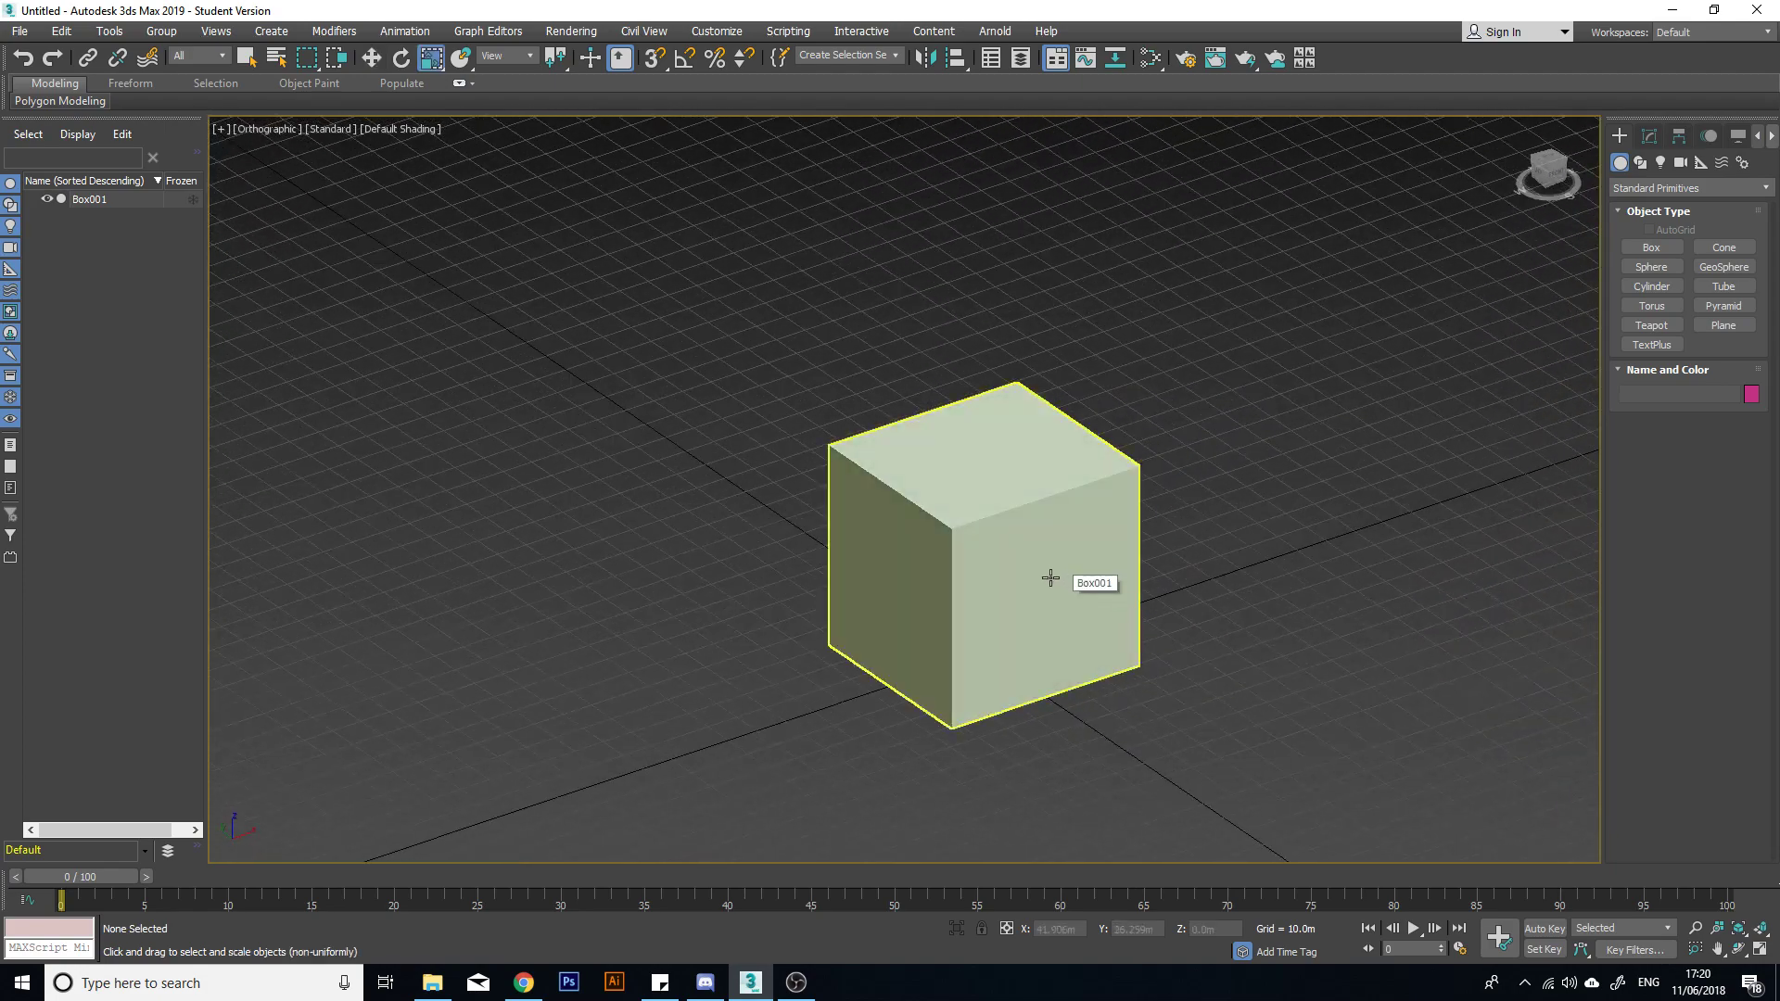
{"action": "left_click", "coordinate": [1050, 579]}
{"action": "middle_click_drag", "start_coordinate": [975, 659], "coordinate": [912, 547], "text": "alt"}
{"action": "key", "text": "p"}
{"action": "scroll", "coordinate": [912, 556], "scroll_direction": "up", "scroll_amount": 3}
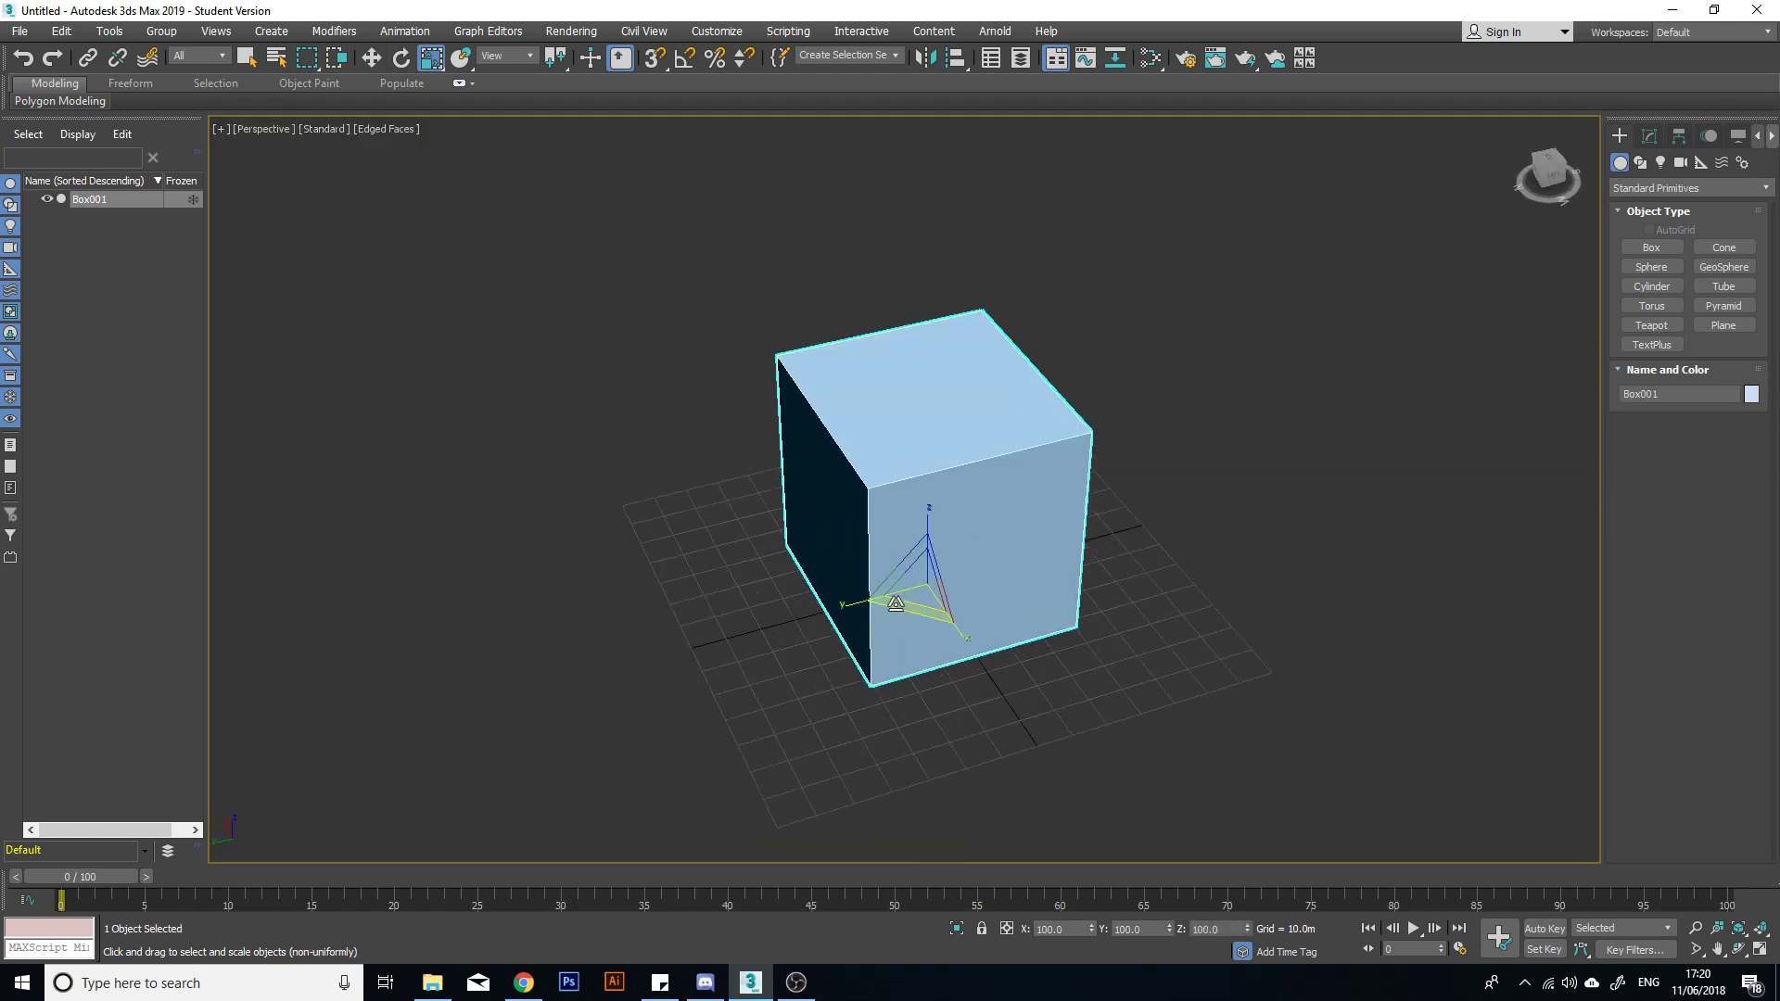
Step: Undo the last change and rotate the box so that it tilts at an angle to the grid
{"action": "key", "text": "ctrl+z"}
{"action": "left_click_drag", "start_coordinate": [898, 561], "coordinate": [888, 625]}
{"action": "key", "text": "e"}
{"action": "middle_click_drag", "start_coordinate": [969, 532], "coordinate": [938, 492]}
{"action": "scroll", "coordinate": [943, 473], "scroll_direction": "down", "scroll_amount": 5}
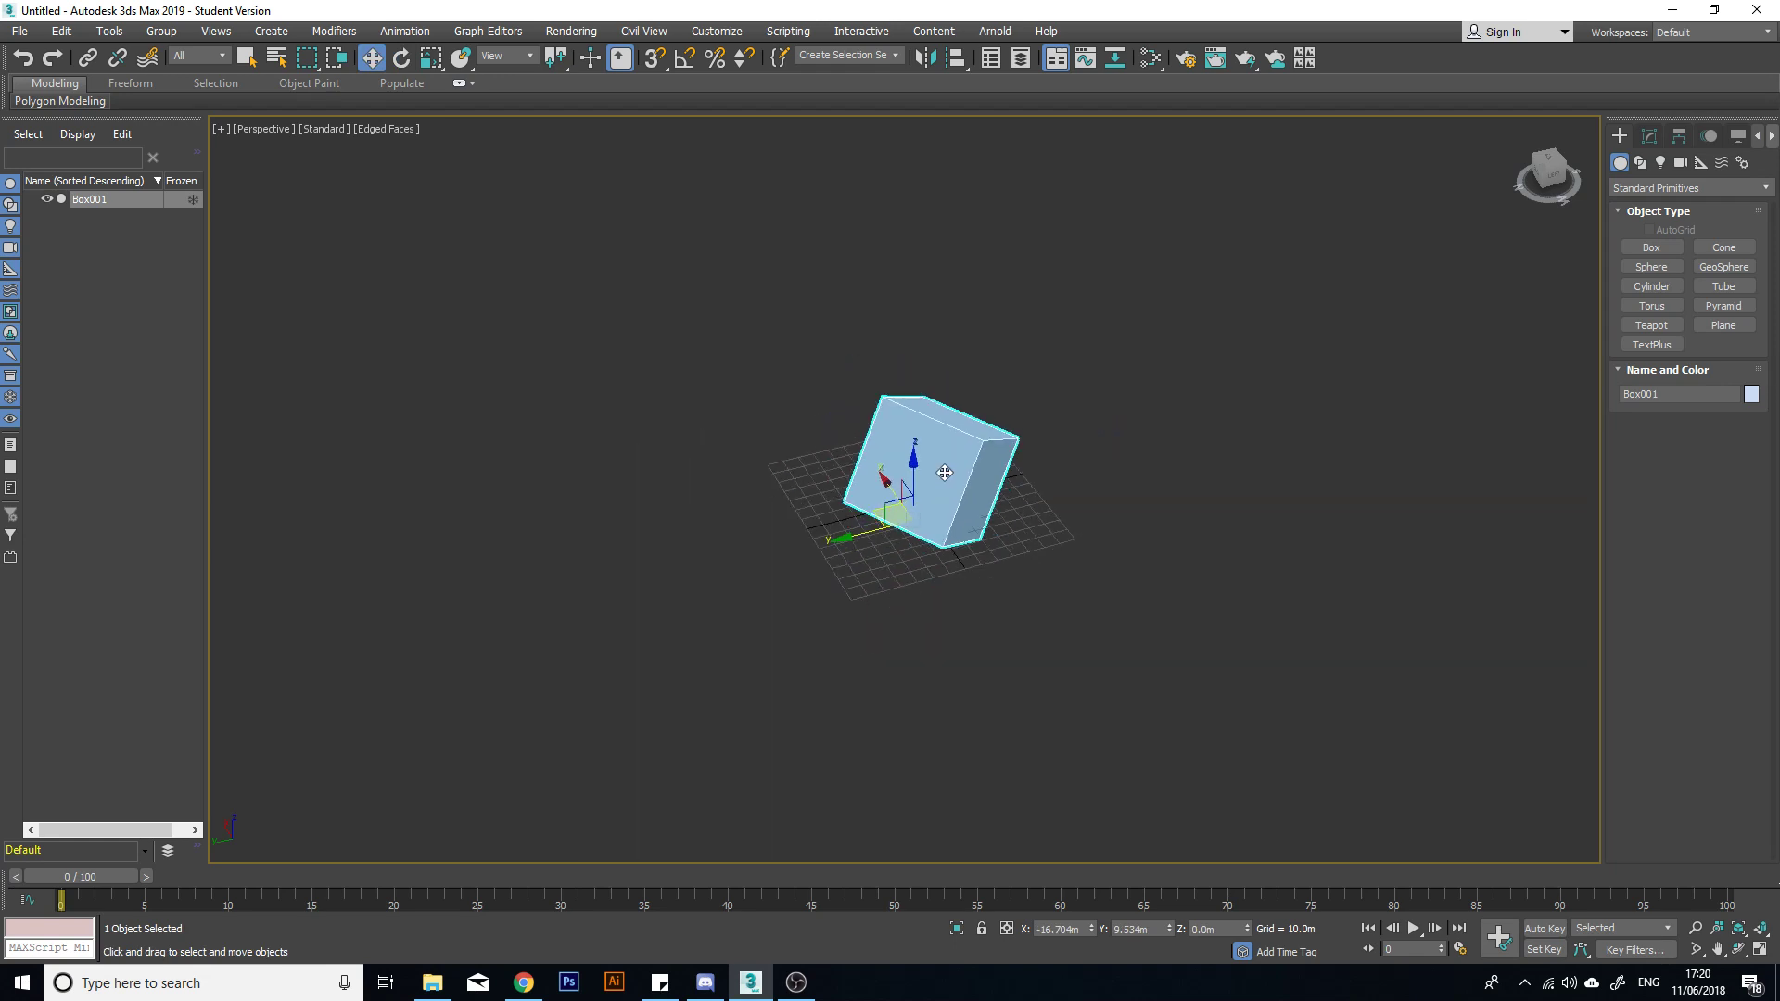
Step: Switch the viewport to Orthographic to view the tilted box
{"action": "key", "text": "u"}
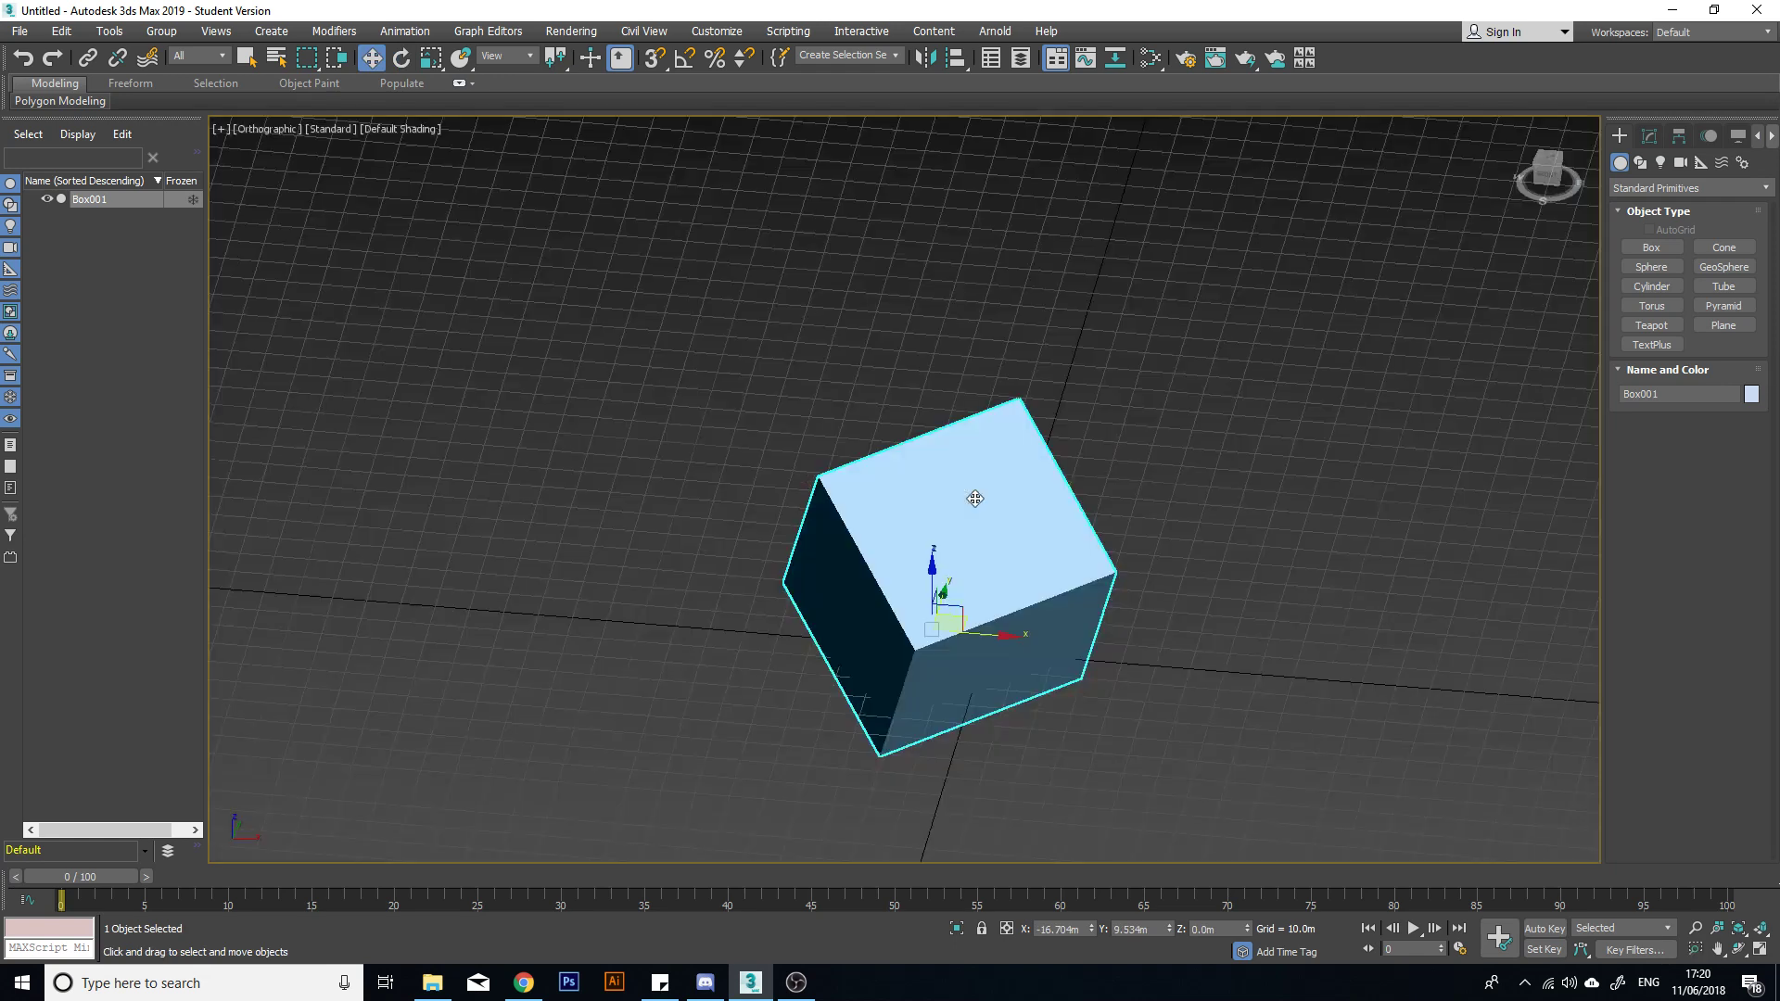